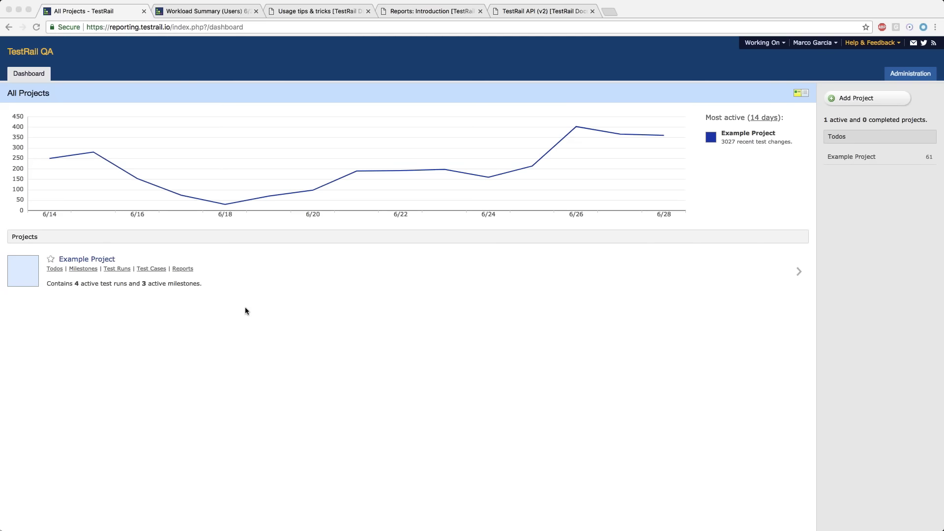
Examine the daily test change counts for Example Project along the dashboard's activity chart.
left_click(244, 311)
mouse_move(40, 159)
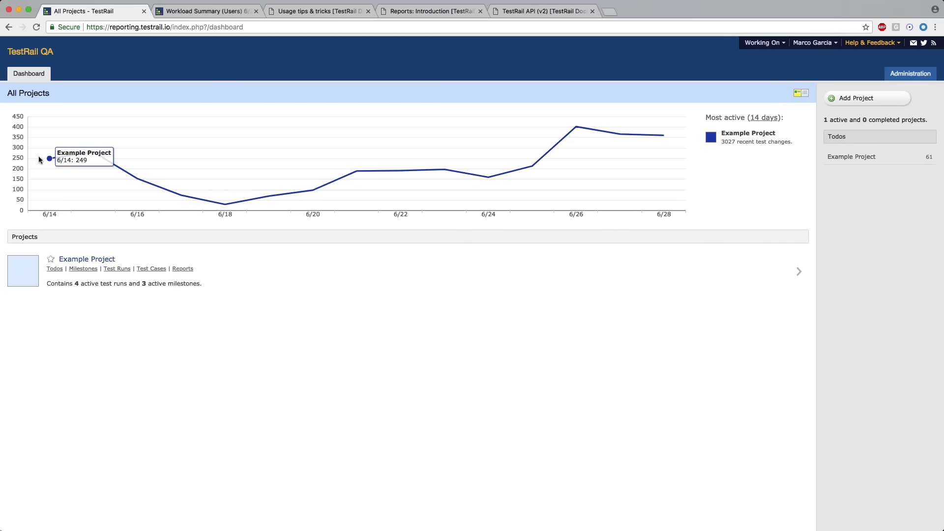
mouse_move(78, 155)
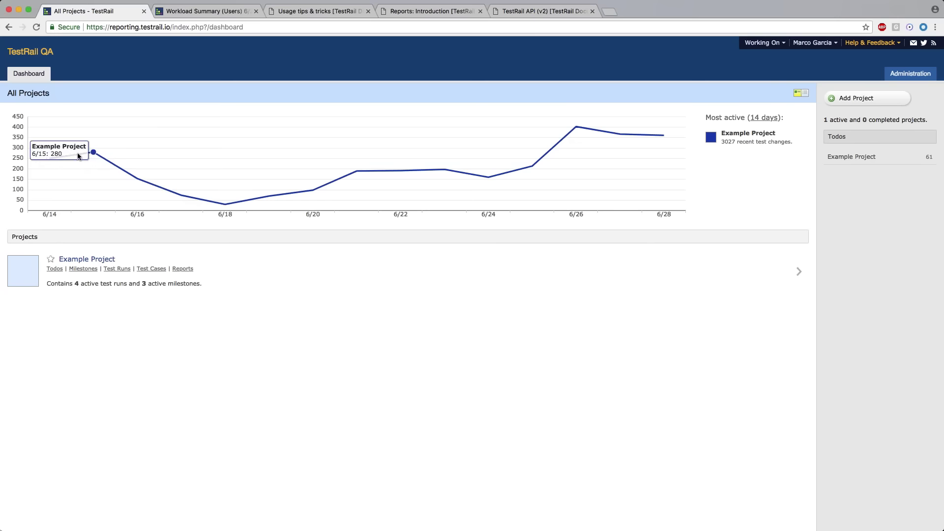
mouse_move(206, 199)
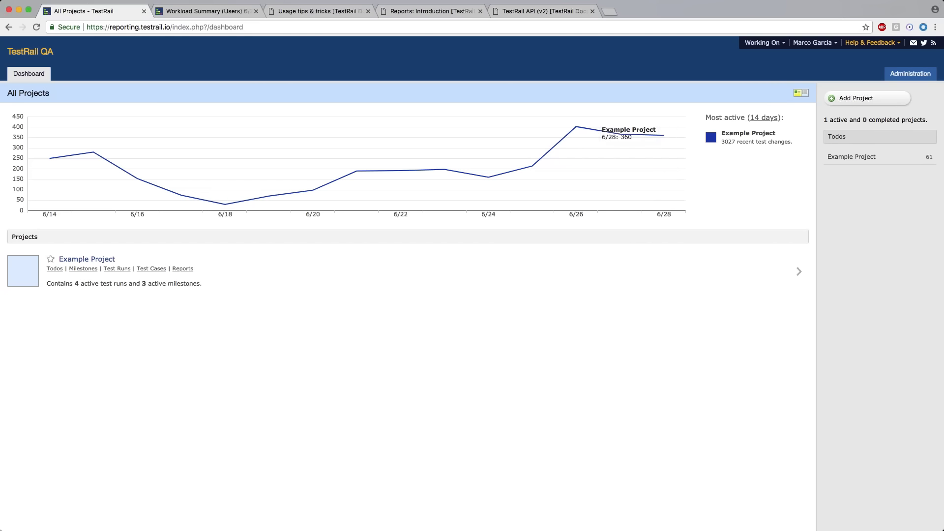
mouse_move(283, 197)
mouse_move(530, 179)
Look through the time frames offered for the dashboard's activity chart, and dismiss the selection dialog.
left_click(762, 117)
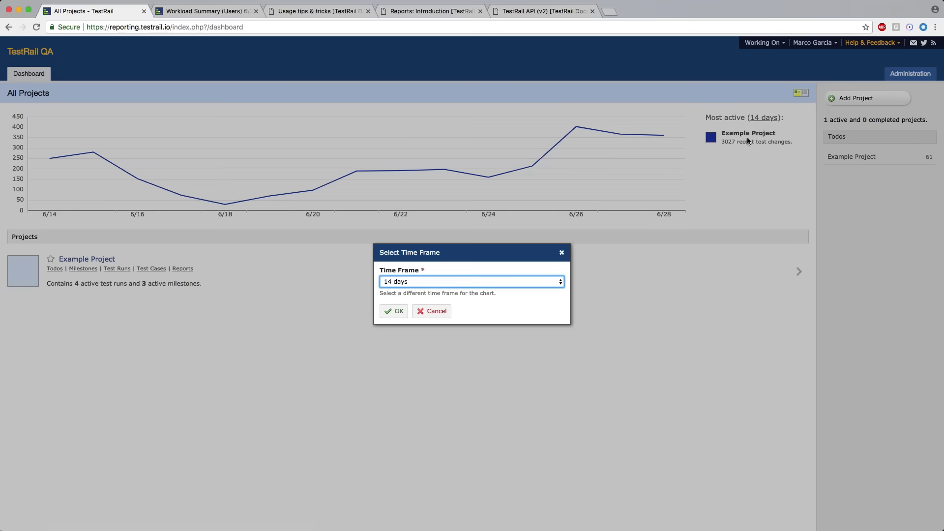
left_click(487, 281)
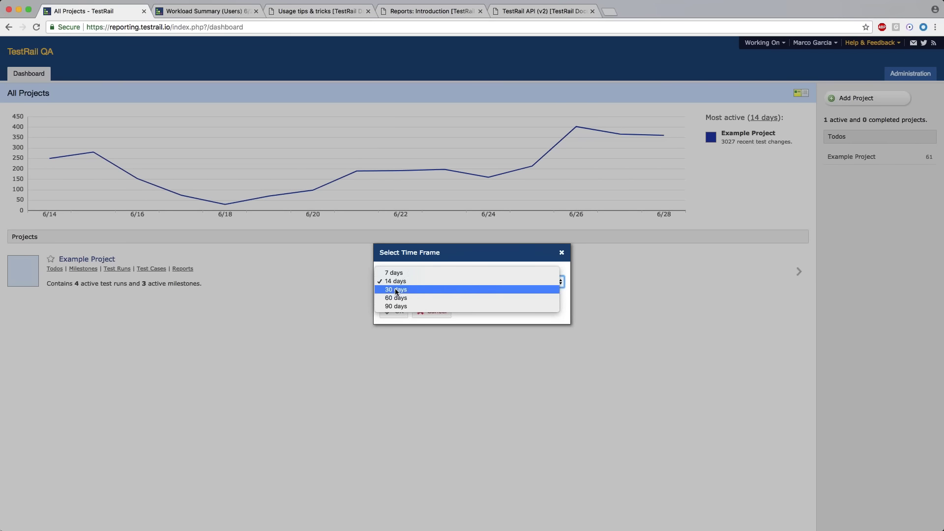
left_click(458, 260)
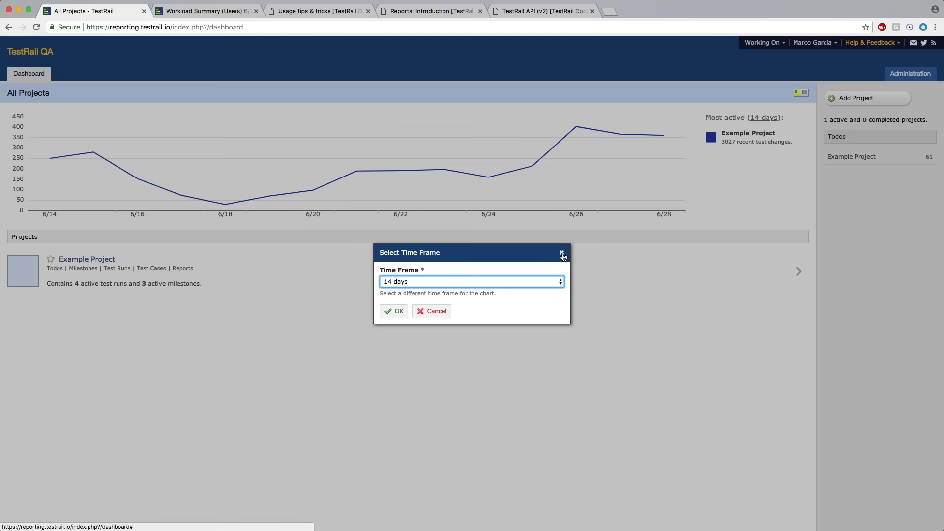
left_click_drag(518, 255, 519, 237)
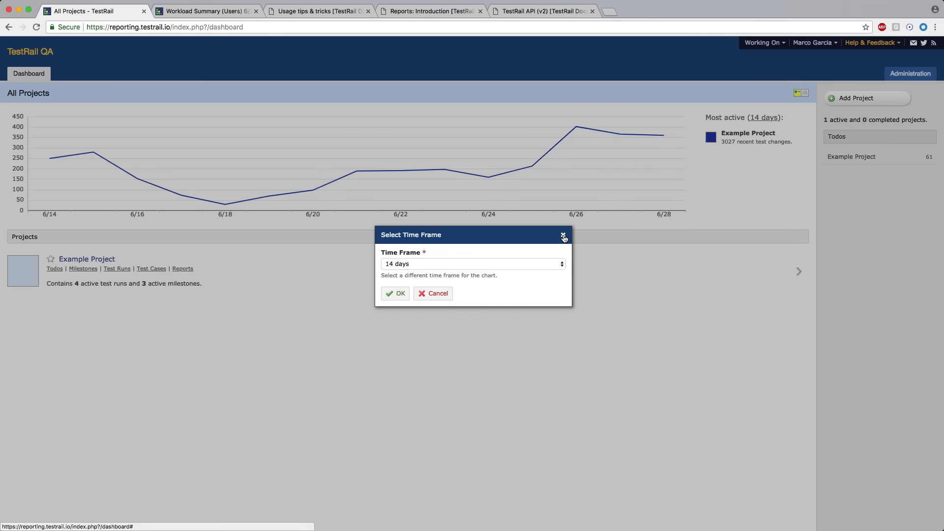
left_click(564, 237)
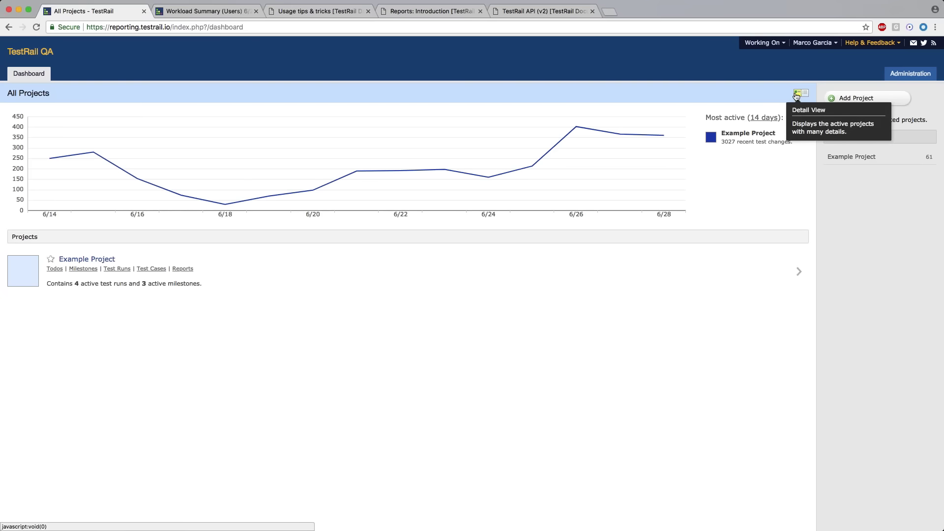
Expand Example Project in the project list to check its milestones' progress bars, and collapse it again.
left_click(798, 273)
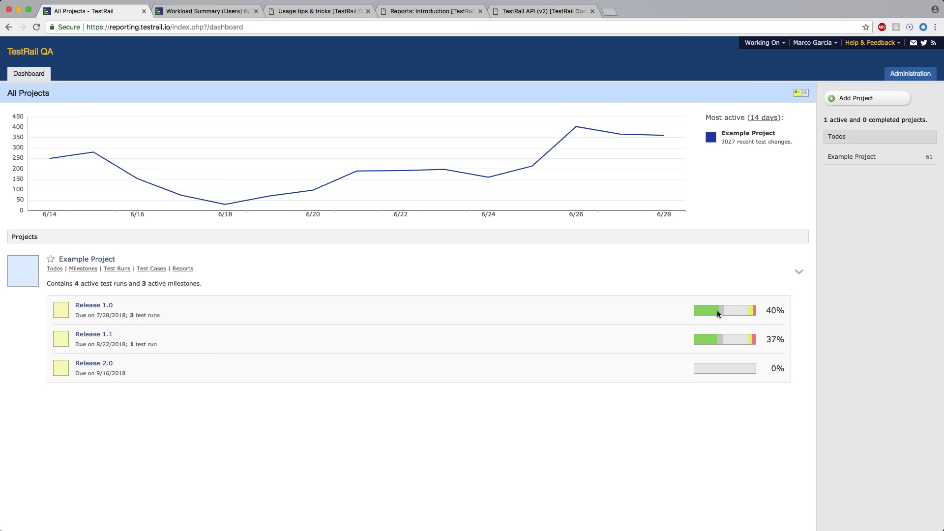
mouse_move(716, 311)
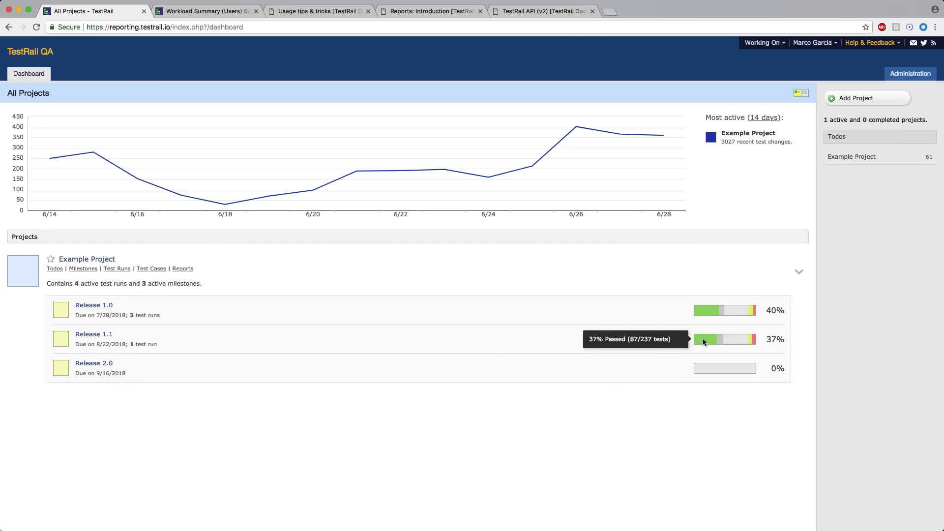
mouse_move(738, 343)
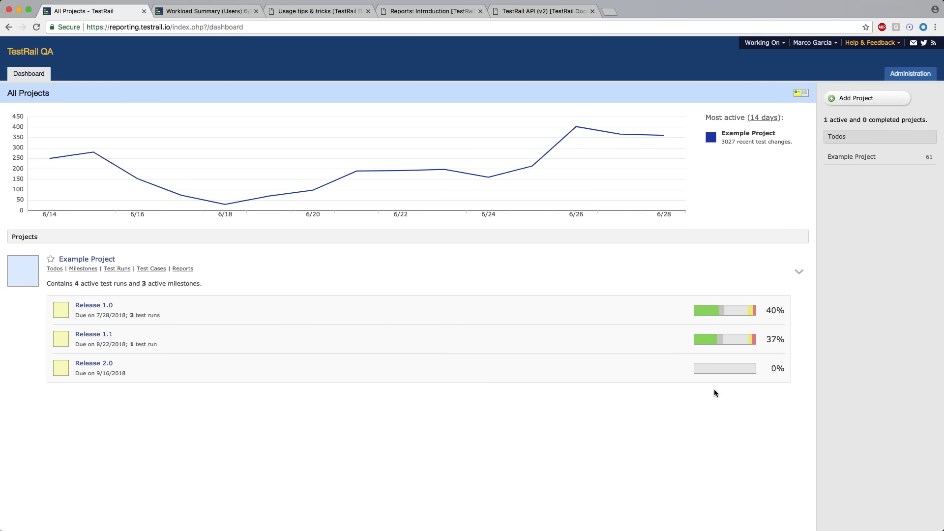
left_click(798, 272)
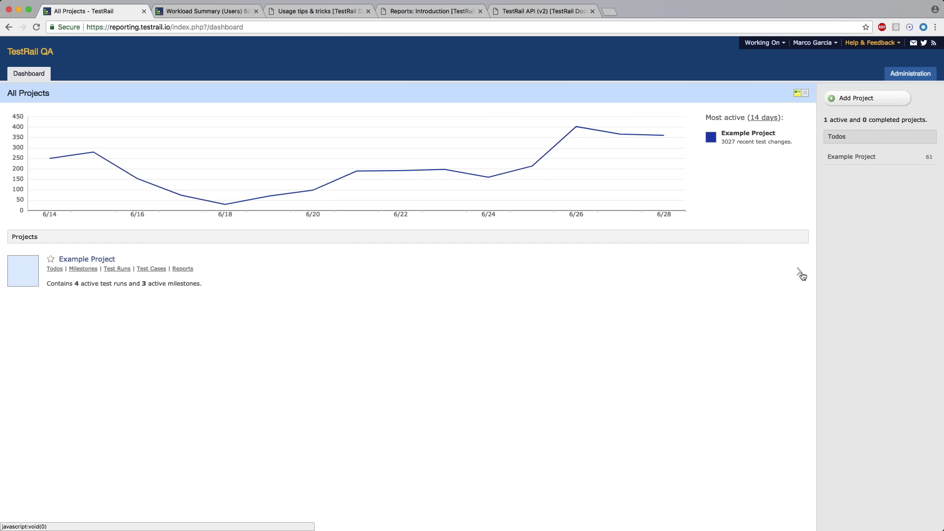
left_click(798, 272)
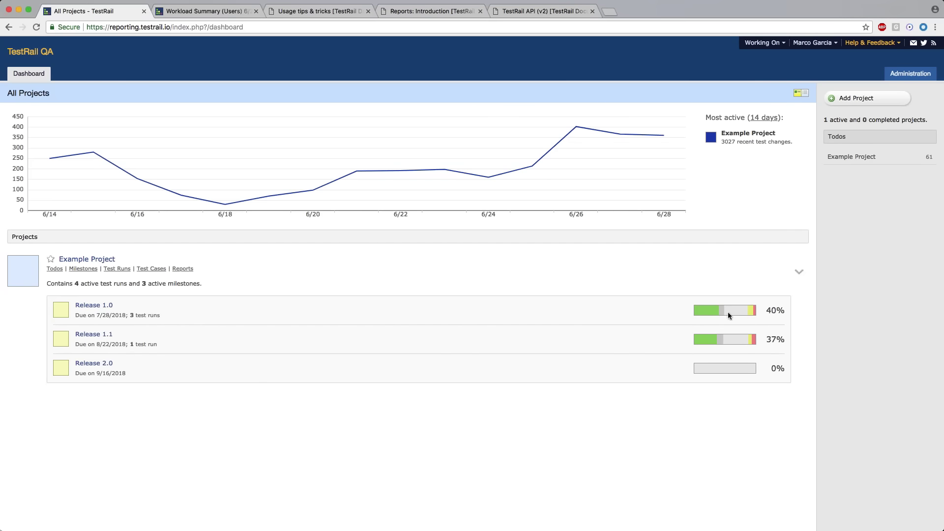
left_click(798, 271)
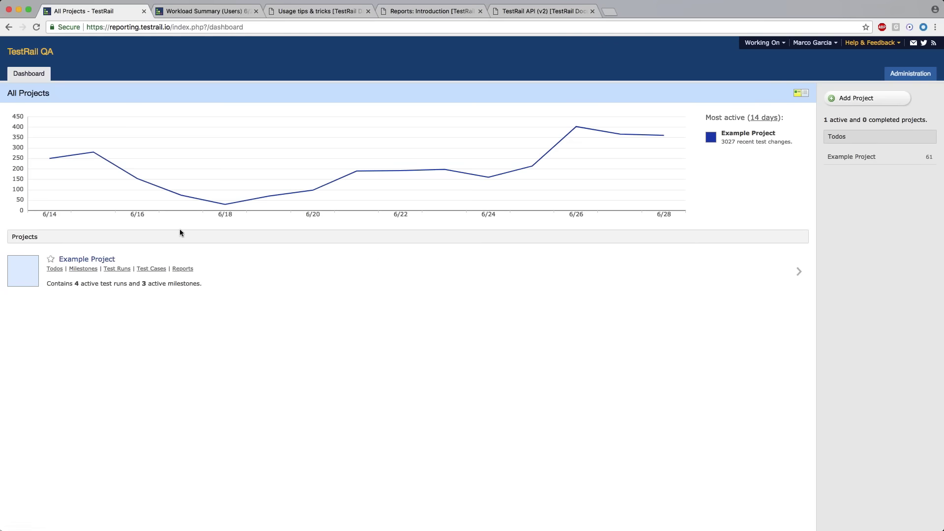
Open Example Project and examine its daily results by status and the chart's time frame setting.
left_click(88, 259)
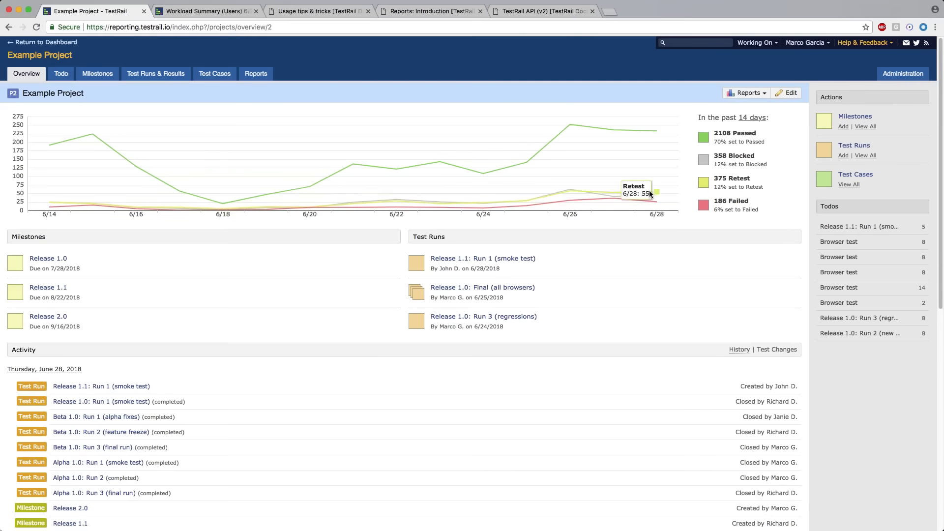
mouse_move(610, 131)
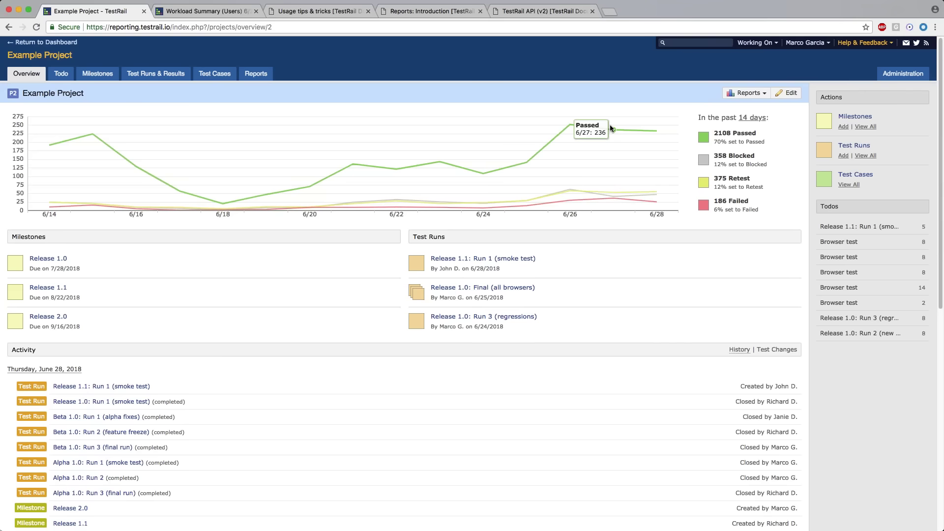
mouse_move(658, 193)
mouse_move(230, 201)
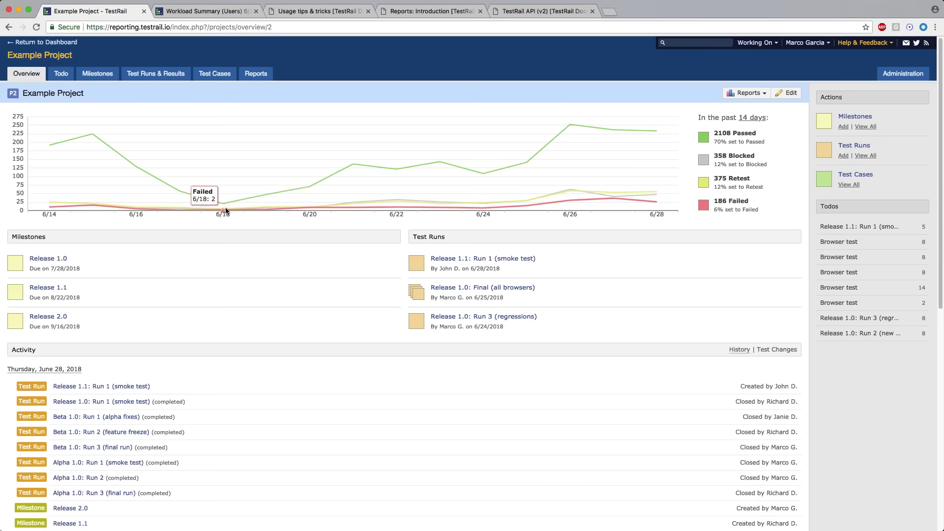
mouse_move(310, 188)
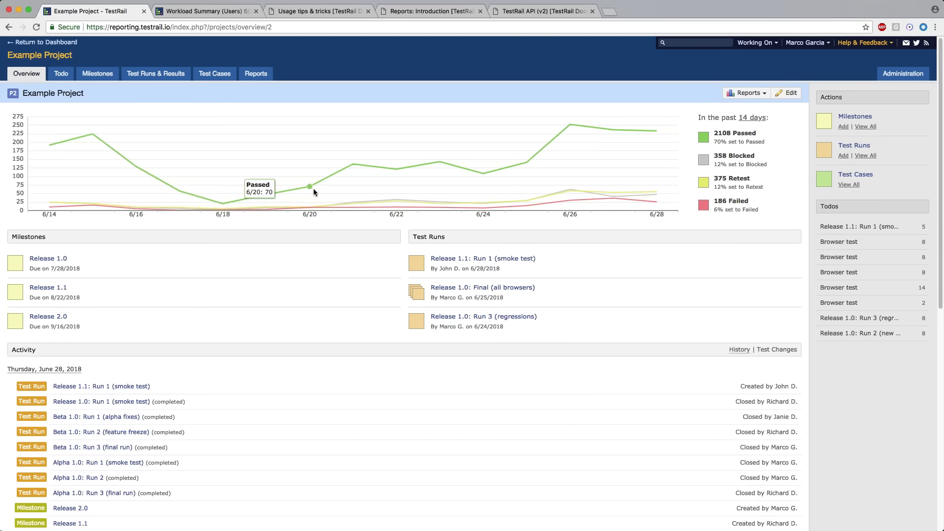
mouse_move(438, 199)
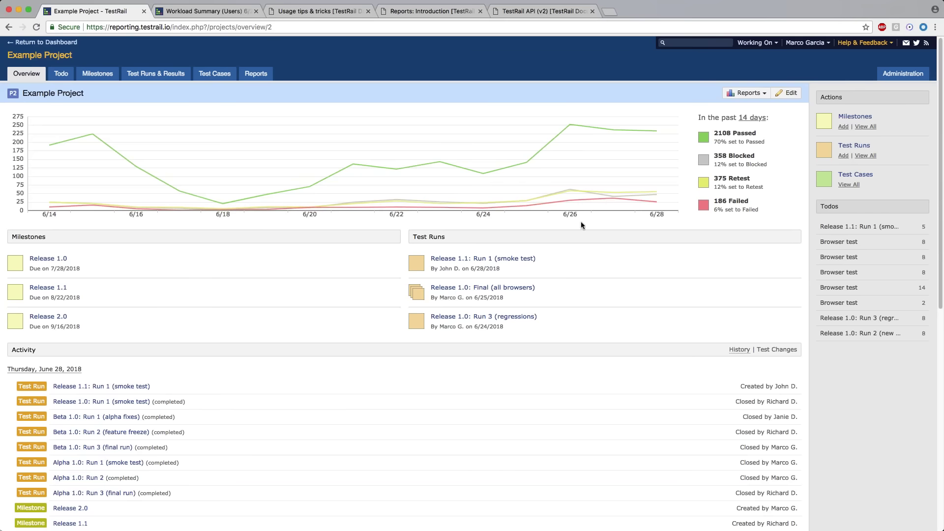
left_click(757, 120)
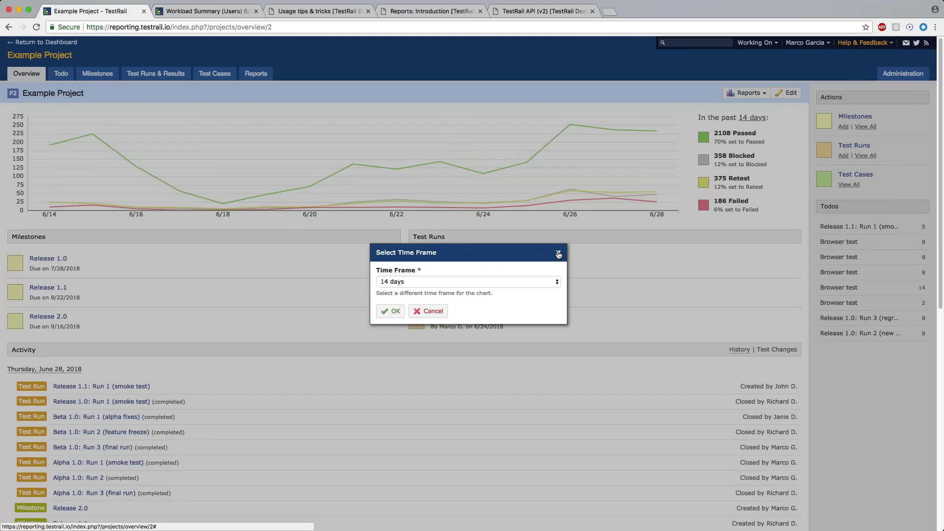
left_click(558, 252)
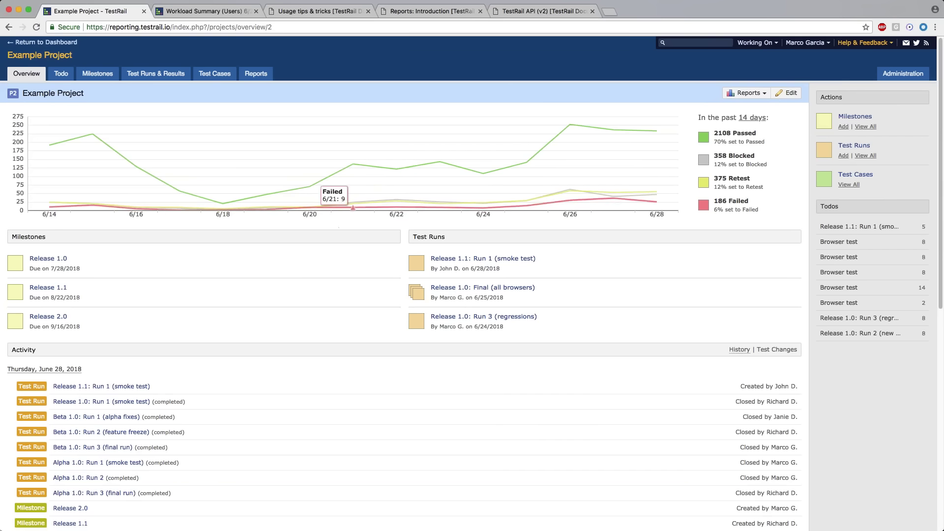
Review the milestones, test runs and activity history on the project's overview page.
scroll(405, 265, "down", 1)
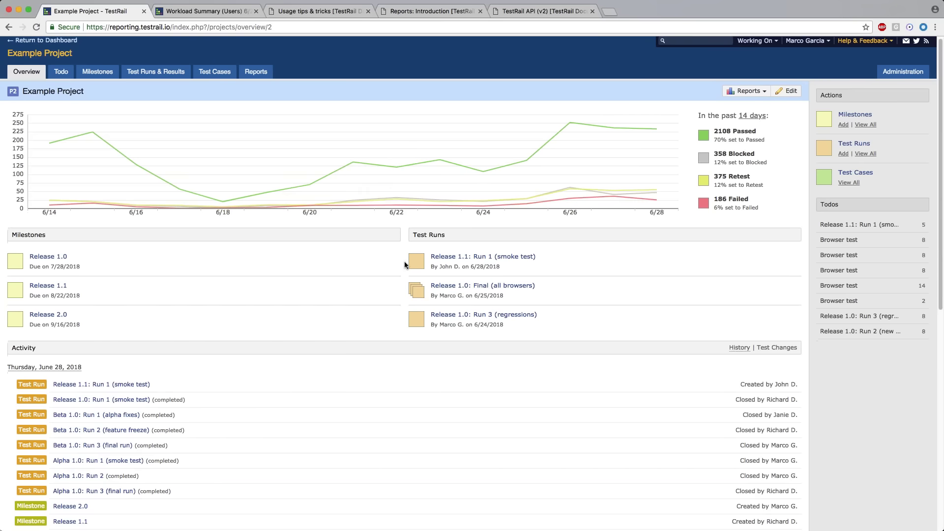
scroll(403, 261, "down", 5)
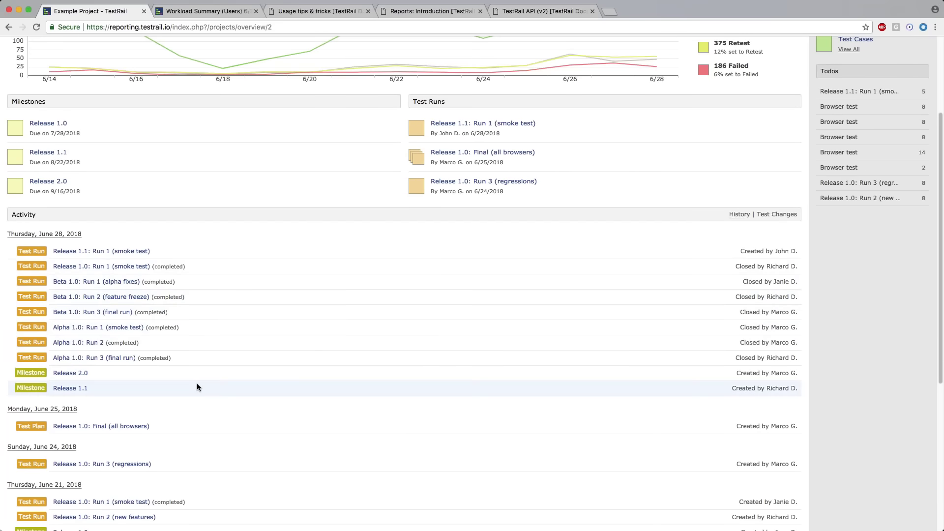
scroll(201, 386, "up", 1)
scroll(340, 318, "up", 4)
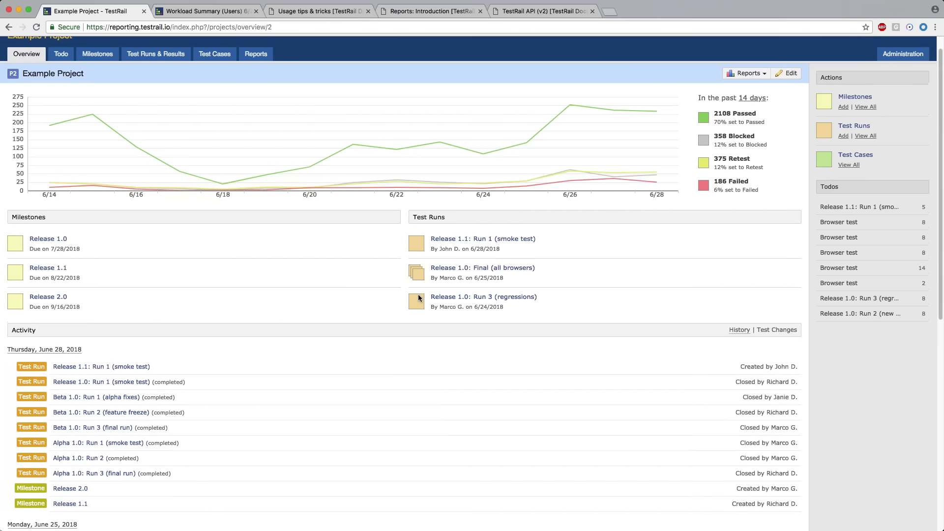
scroll(107, 268, "up", 1)
scroll(100, 270, "up", 1)
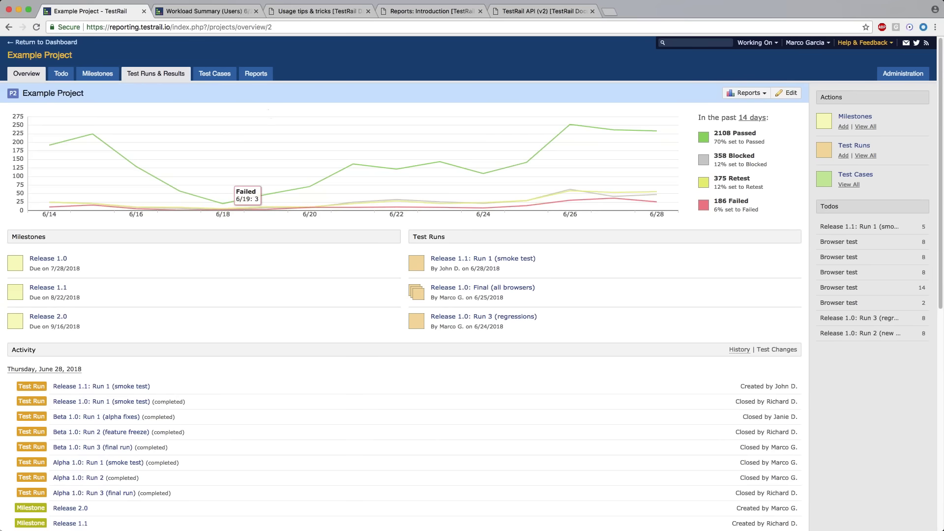
Open the project's test runs and results, and inspect the status breakdown of the open runs' progress bars.
left_click(153, 76)
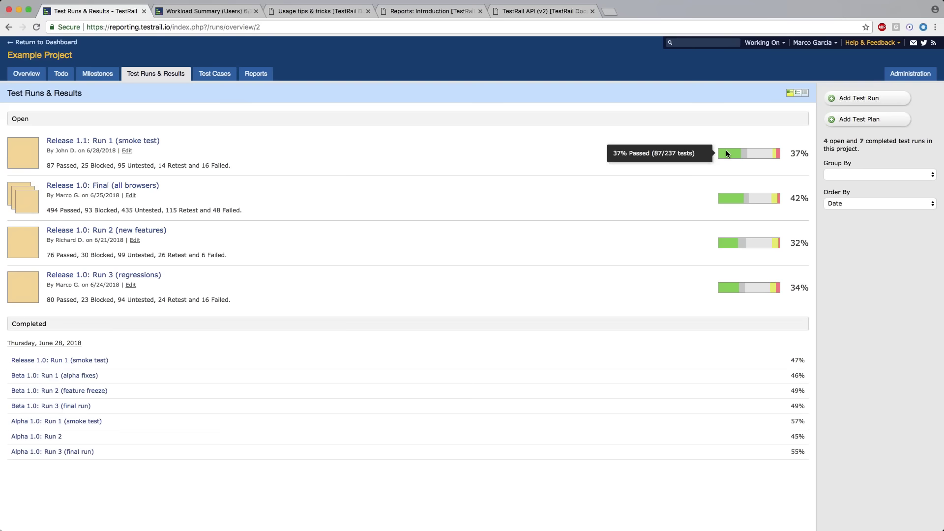
mouse_move(744, 156)
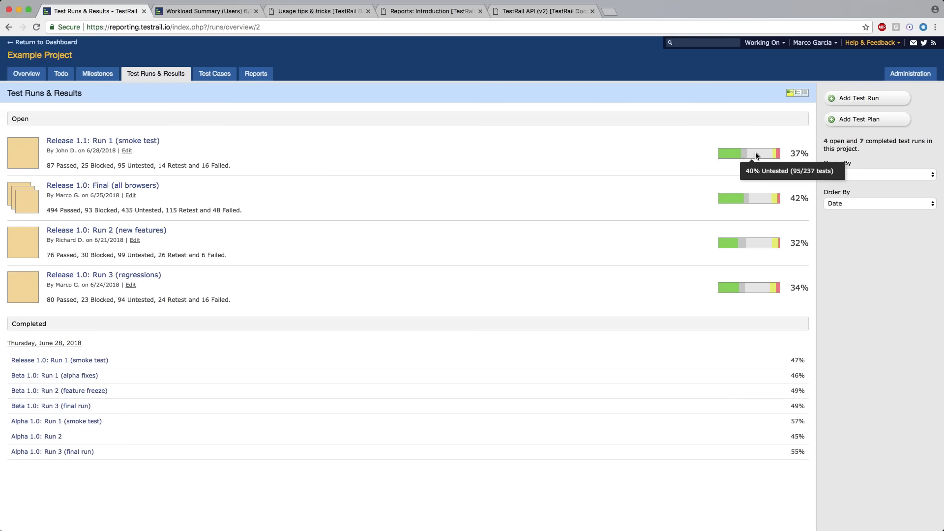
mouse_move(754, 199)
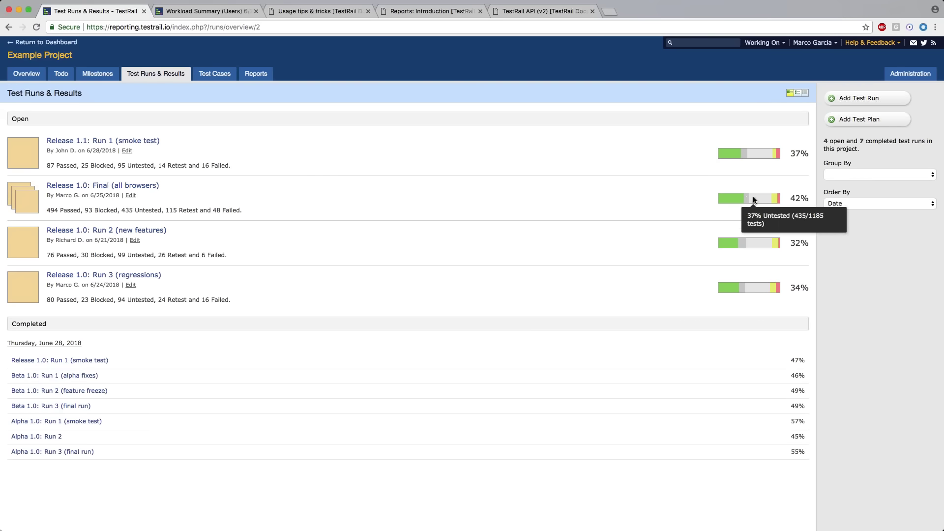
mouse_move(728, 243)
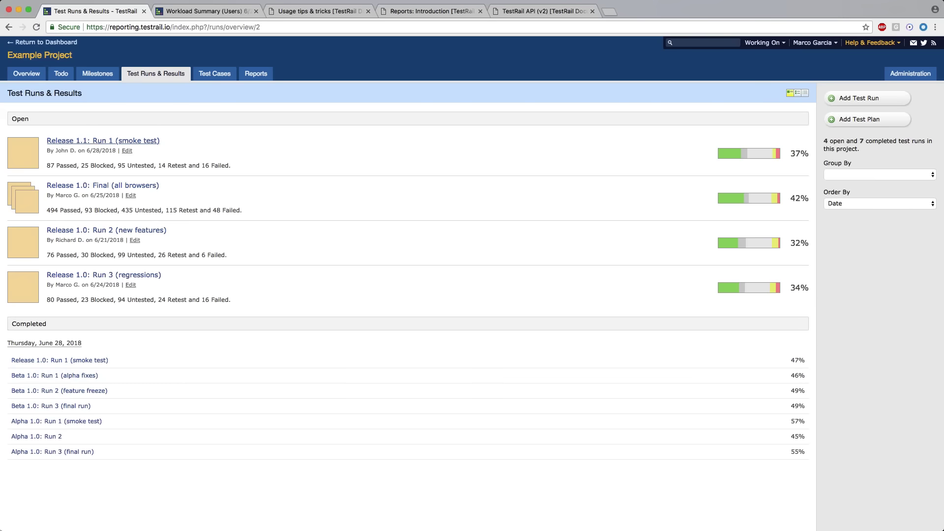
Open the test run Release 1.1: Run 1 (smoke test) and examine its status pie chart and untested summary.
left_click(94, 142)
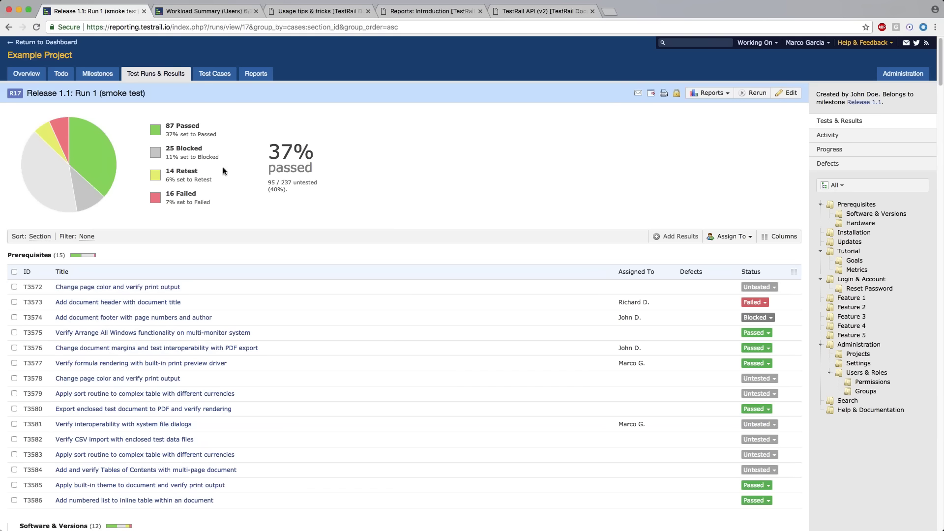
mouse_move(47, 167)
mouse_move(78, 181)
mouse_move(72, 132)
triple_click(270, 182)
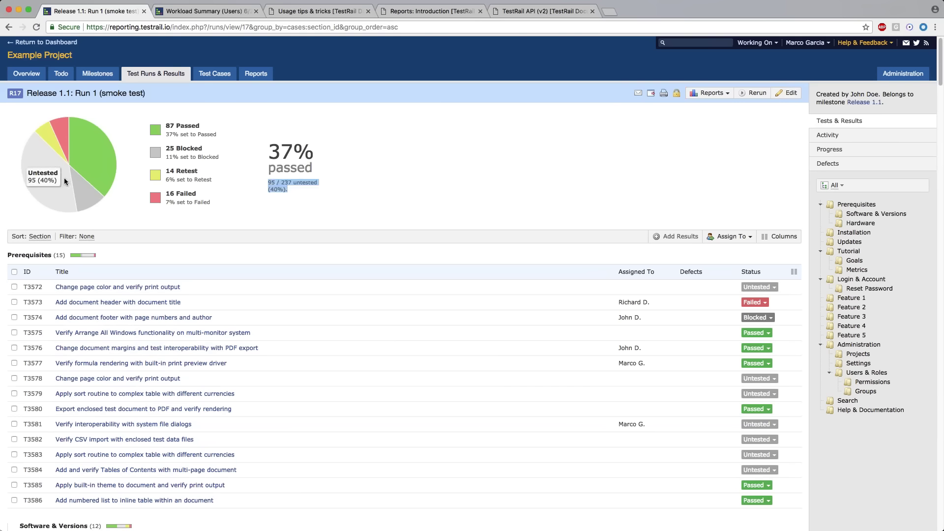
left_click(267, 182)
triple_click(267, 181)
left_click(301, 191)
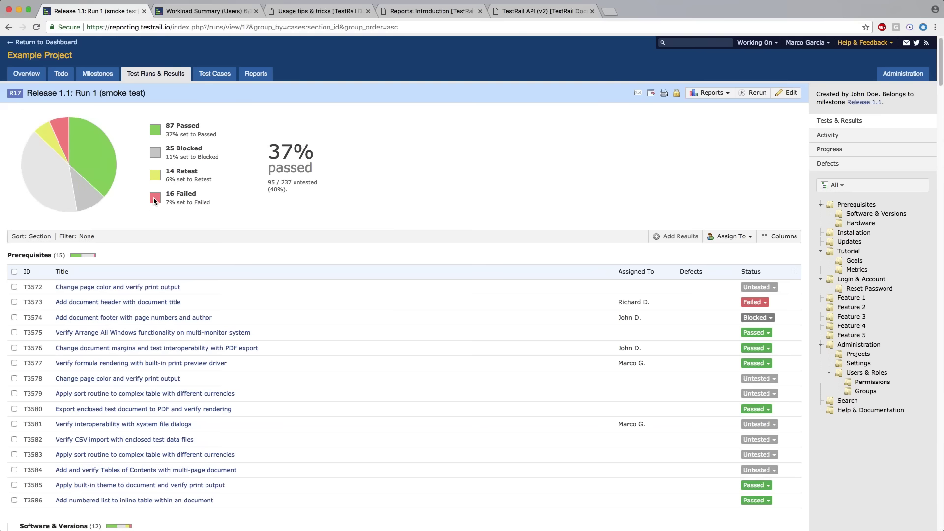
Look through the smoke test run's tests, assignees and statuses across its sections.
scroll(437, 205, "down", 3)
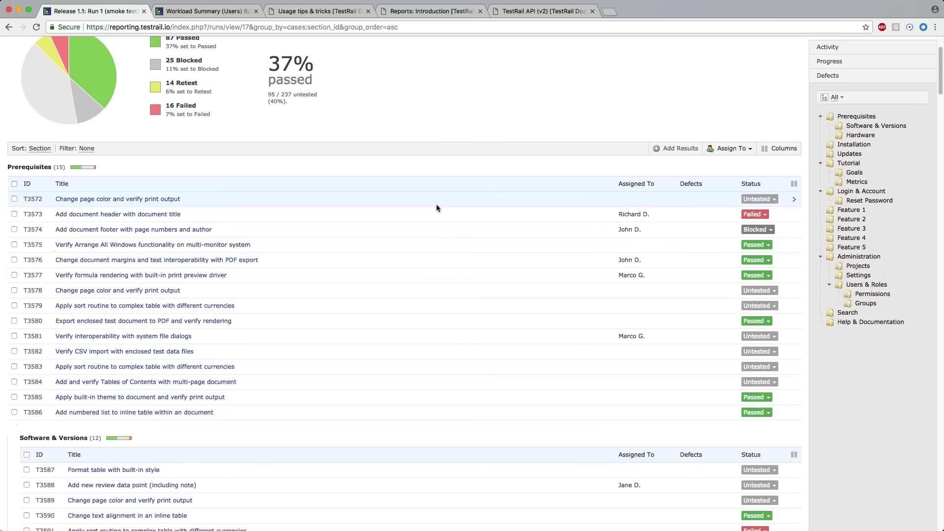
scroll(436, 207, "down", 20)
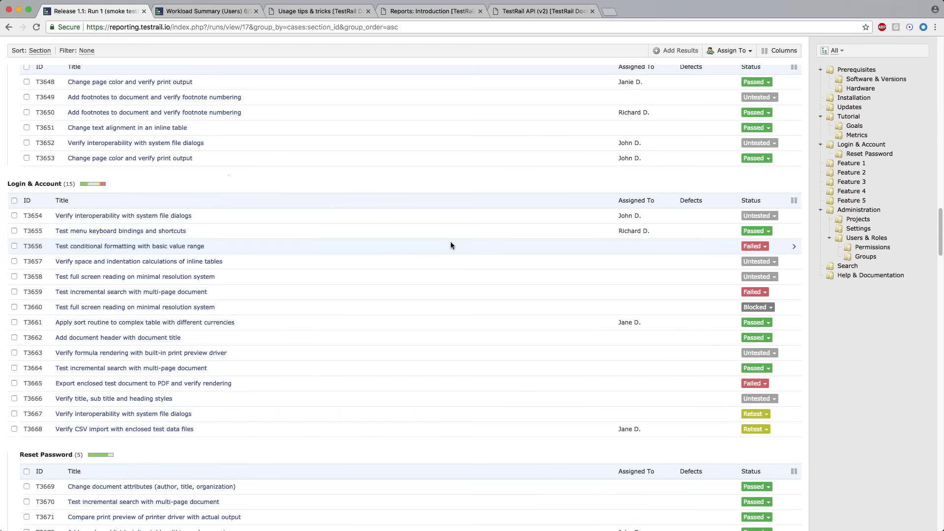
scroll(757, 317, "up", 15)
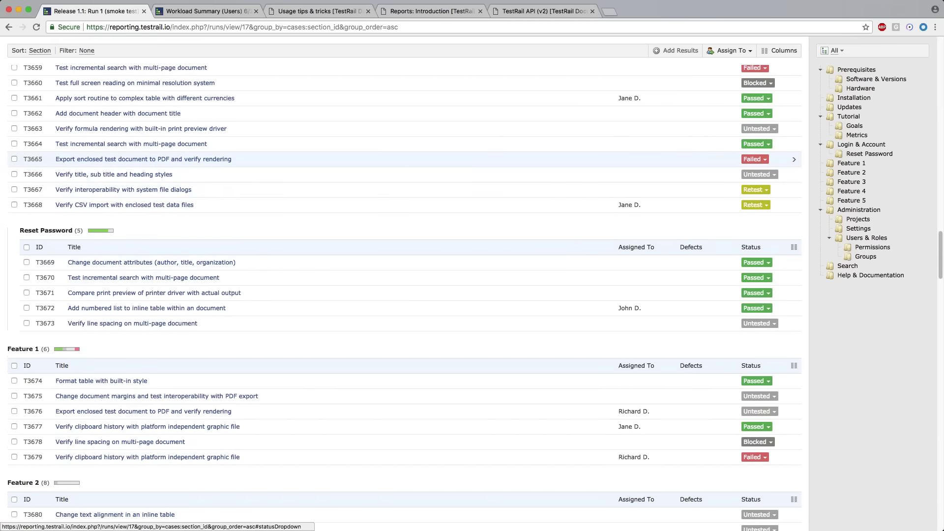
Inspect the status breakdowns on the progress bars of the smoke test run's Prerequisites and Software & Versions sections.
scroll(429, 335, "up", 20)
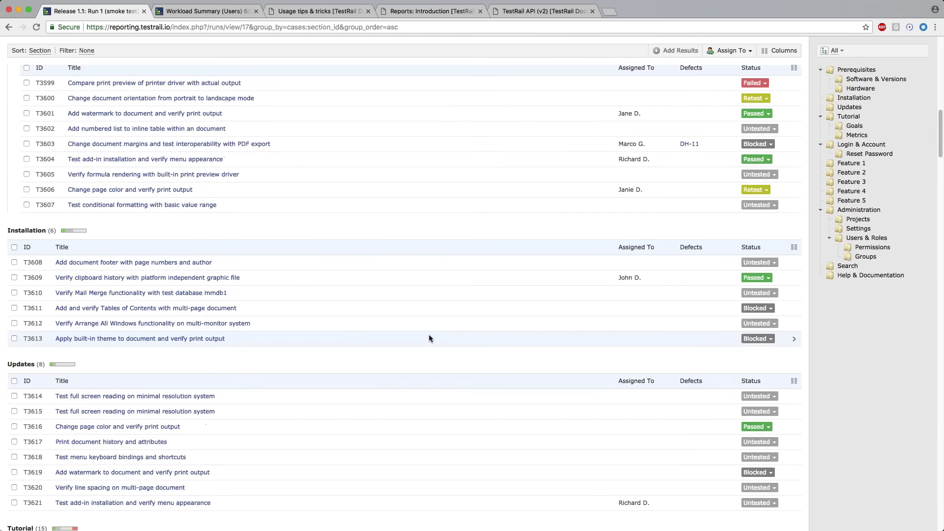
scroll(394, 324, "up", 10)
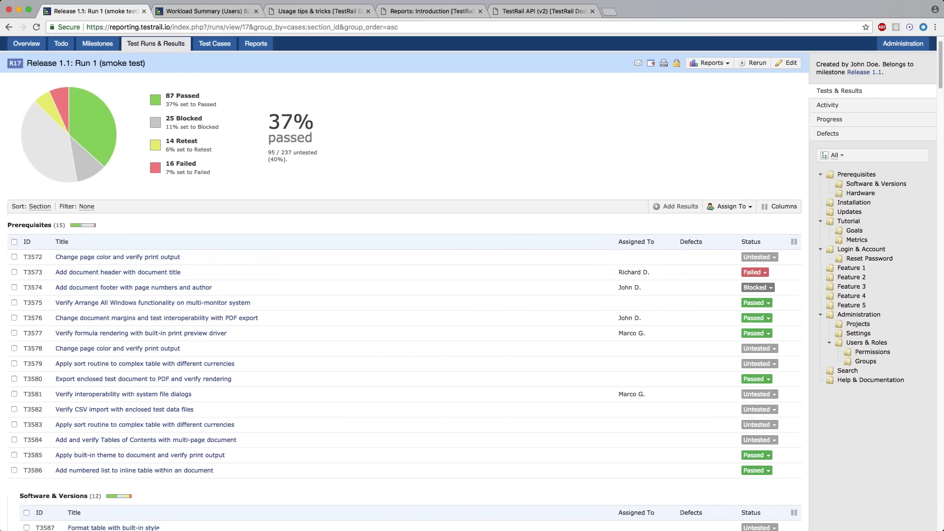
scroll(116, 492, "down", 1)
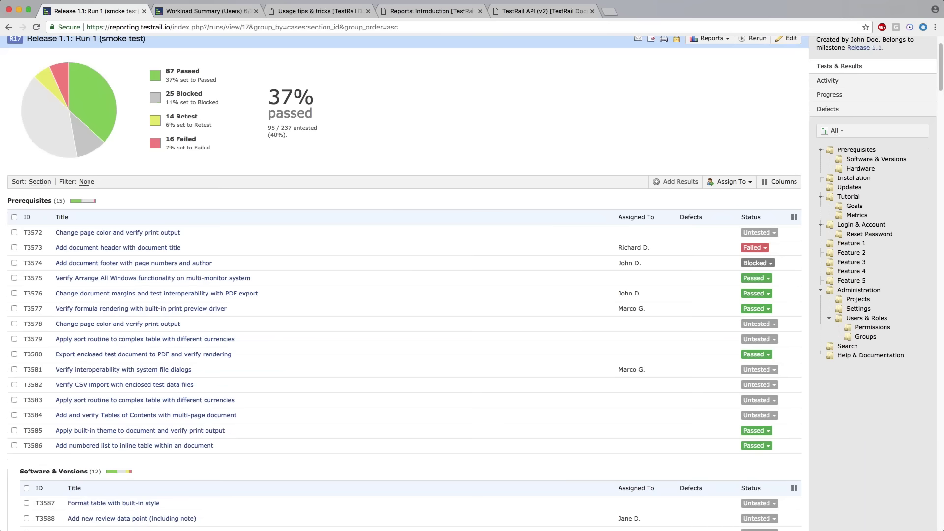
mouse_move(78, 203)
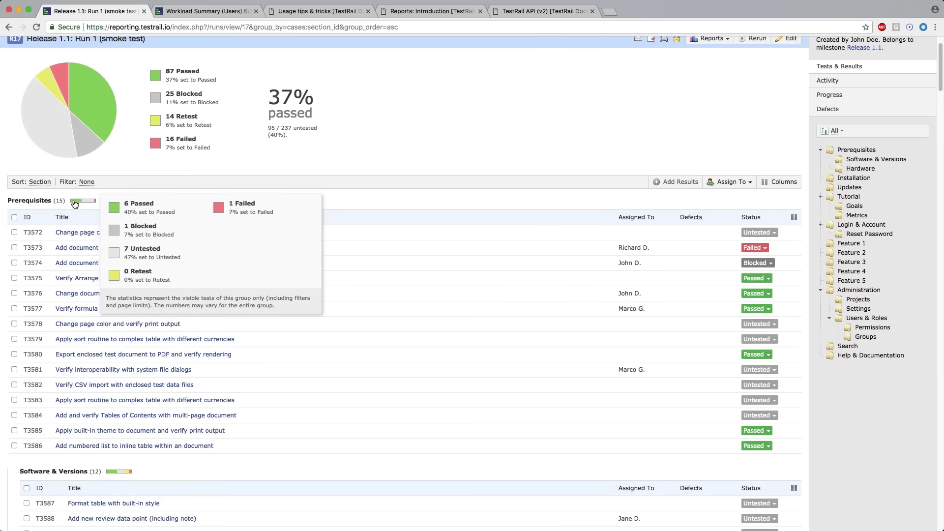
scroll(97, 344, "down", 3)
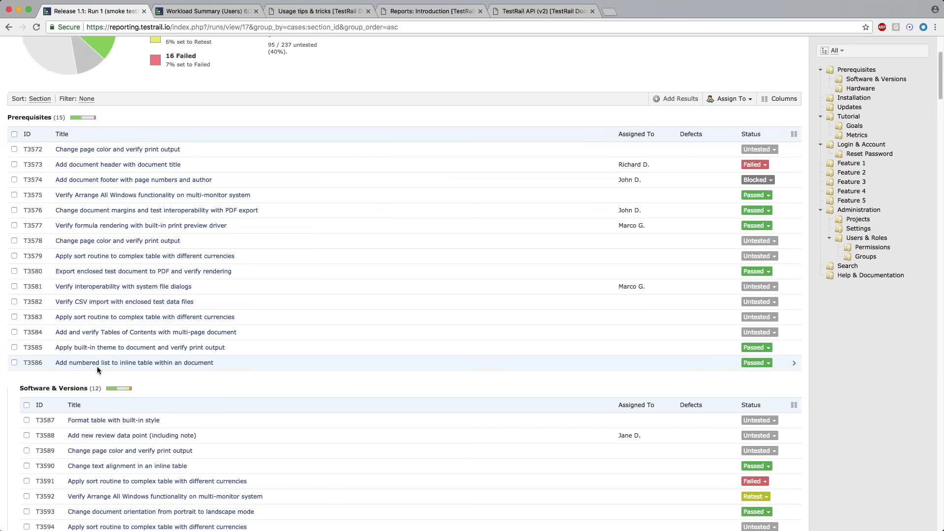
scroll(97, 370, "down", 1)
mouse_move(119, 349)
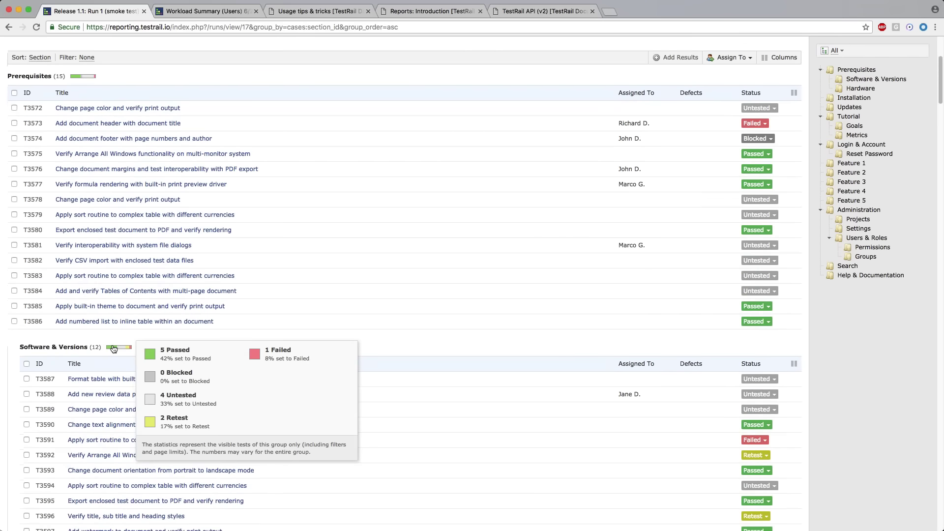
scroll(118, 348, "down", 1)
scroll(118, 345, "down", 5)
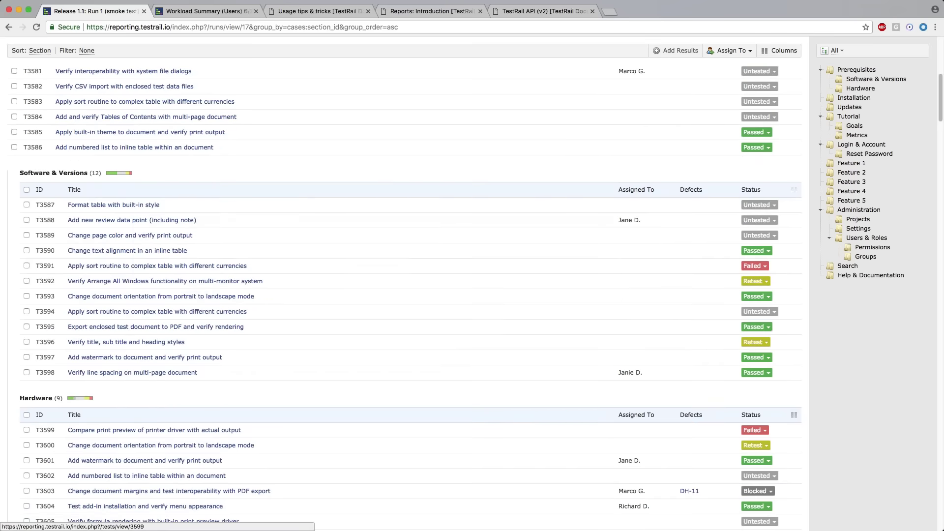
scroll(118, 241, "up", 8)
scroll(148, 231, "up", 3)
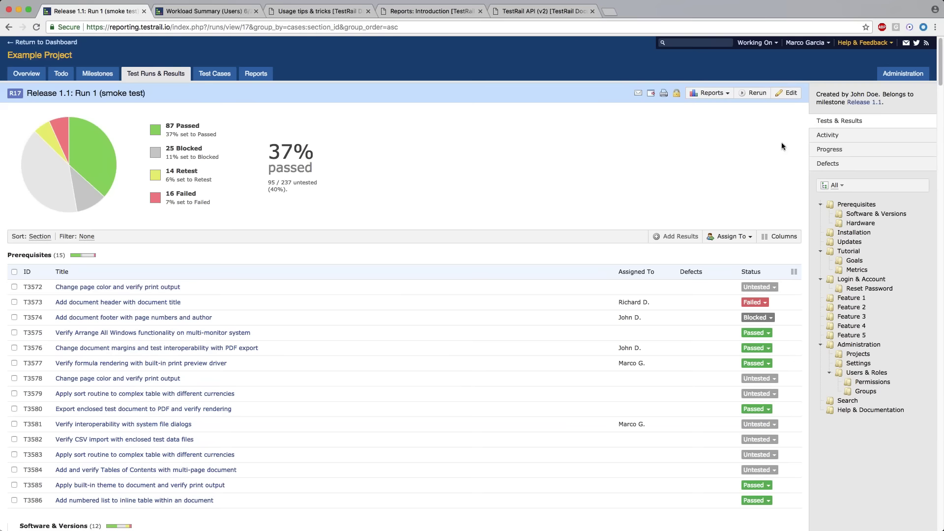
Open the smoke test run's activity report and inspect the daily points of its 14-day status chart.
left_click(824, 137)
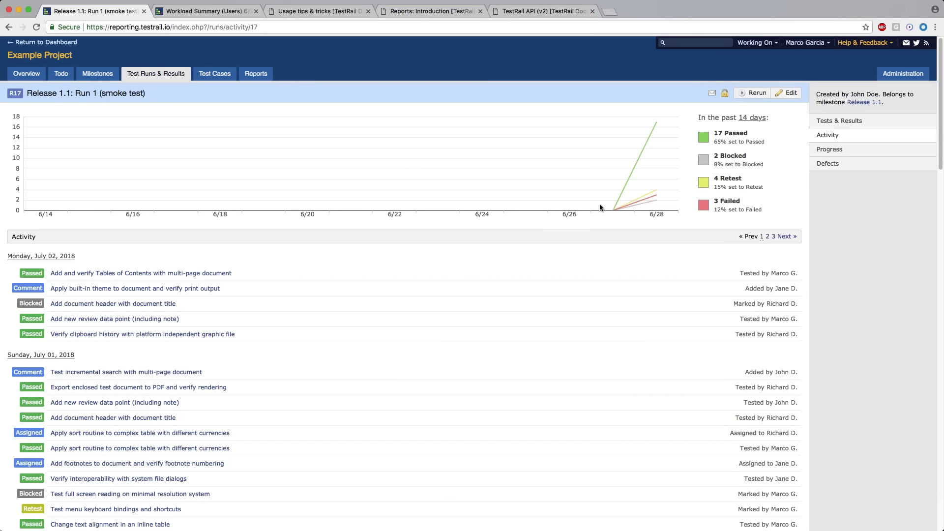
mouse_move(611, 205)
mouse_move(656, 200)
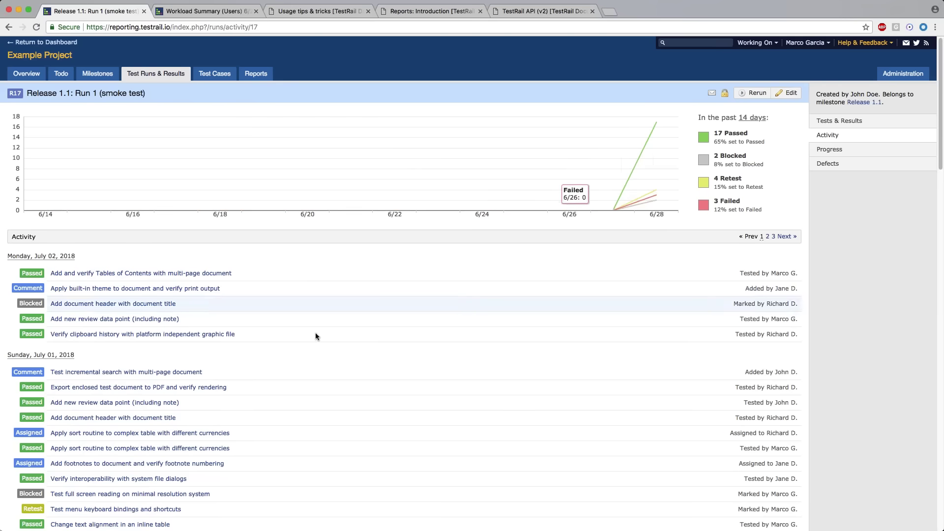
Look through the run's activity entries by date, highlighting the assigned entry for the complex table sort routine test.
scroll(116, 289, "down", 1)
scroll(116, 290, "down", 2)
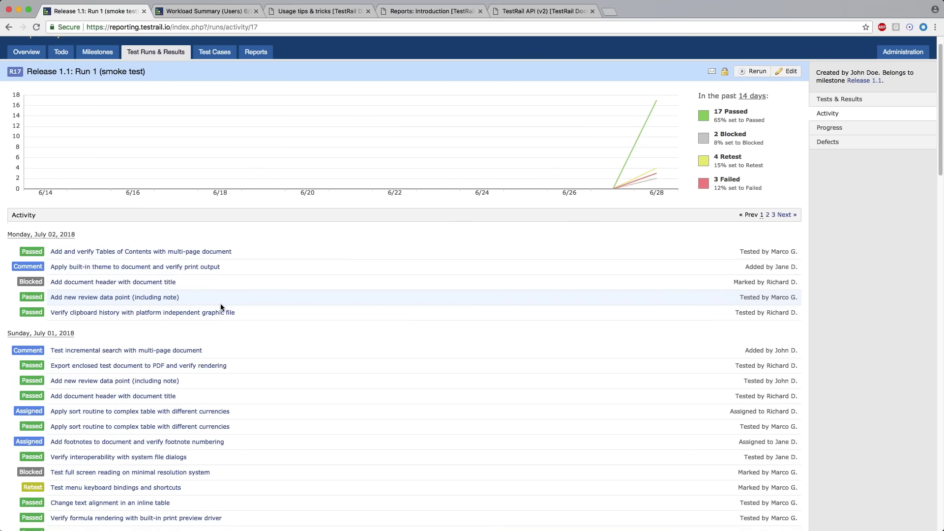
scroll(223, 307, "down", 5)
scroll(231, 312, "down", 15)
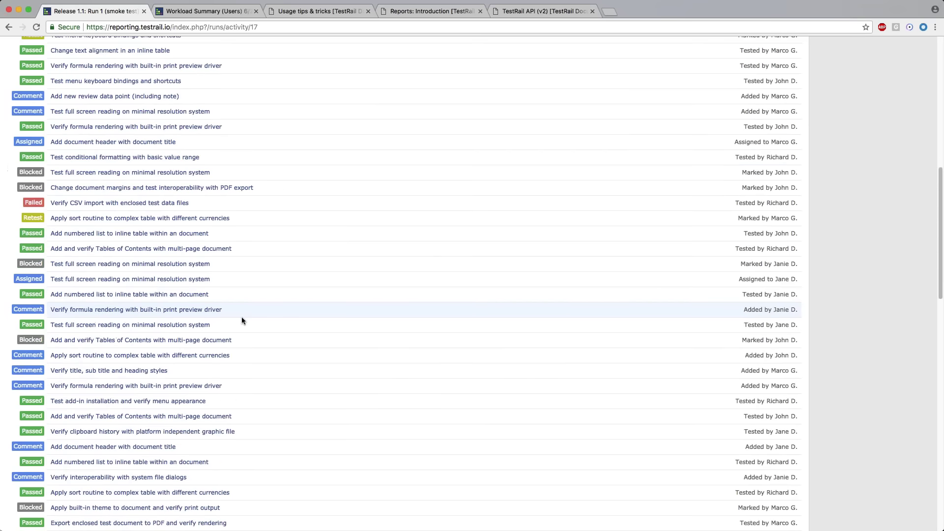
scroll(239, 385, "down", 8)
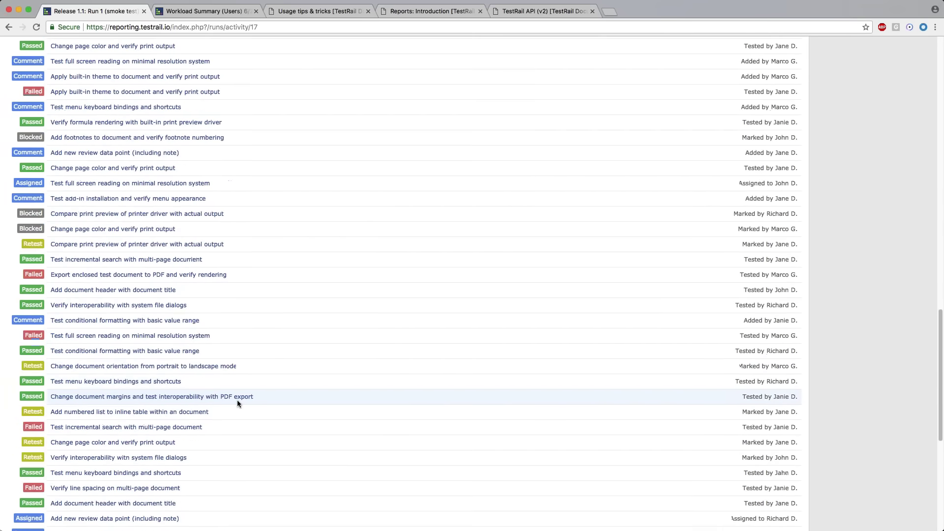
scroll(238, 400, "down", 9)
scroll(255, 418, "up", 1)
scroll(266, 419, "up", 20)
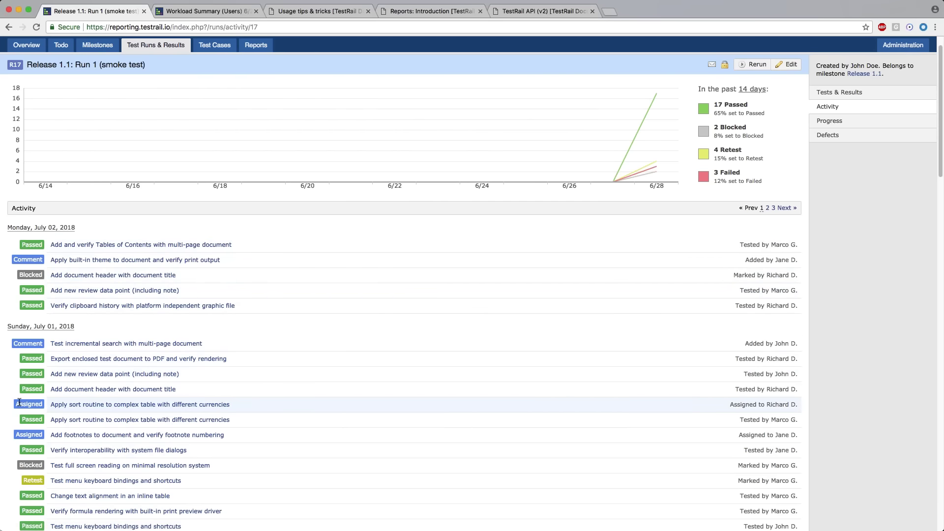
left_click_drag(48, 404, 240, 405)
left_click(240, 404)
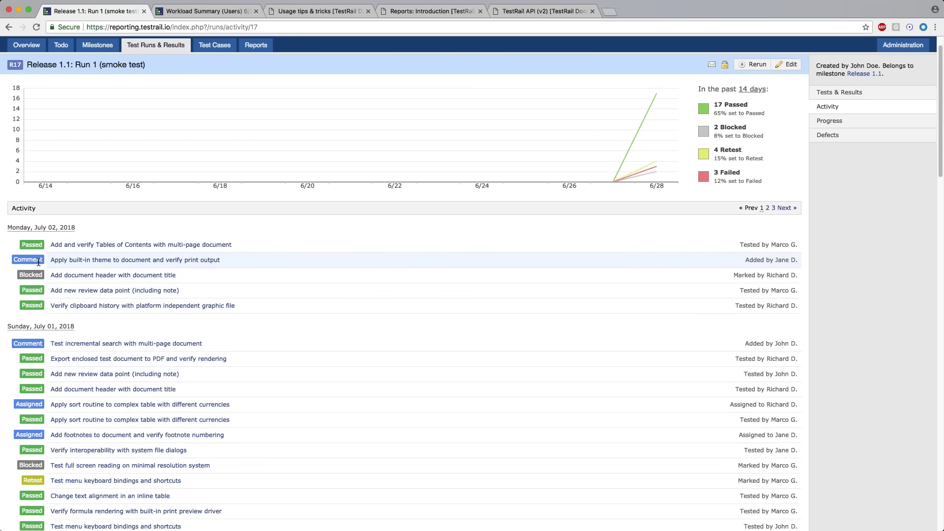
scroll(146, 279, "down", 1)
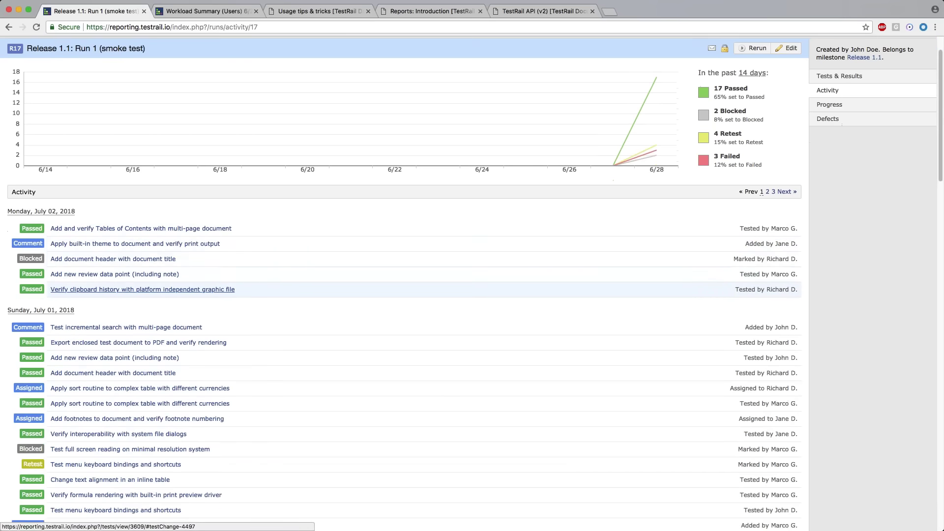
scroll(135, 290, "down", 3)
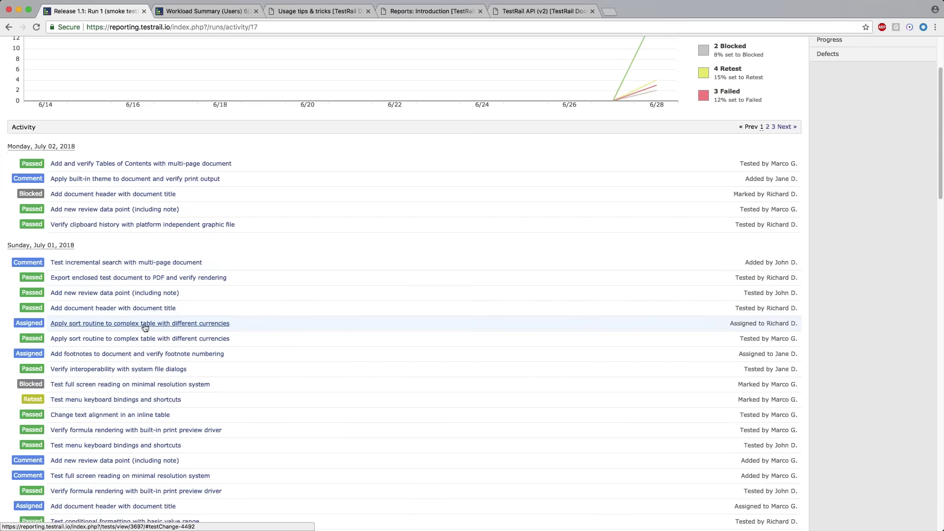
scroll(142, 325, "down", 1)
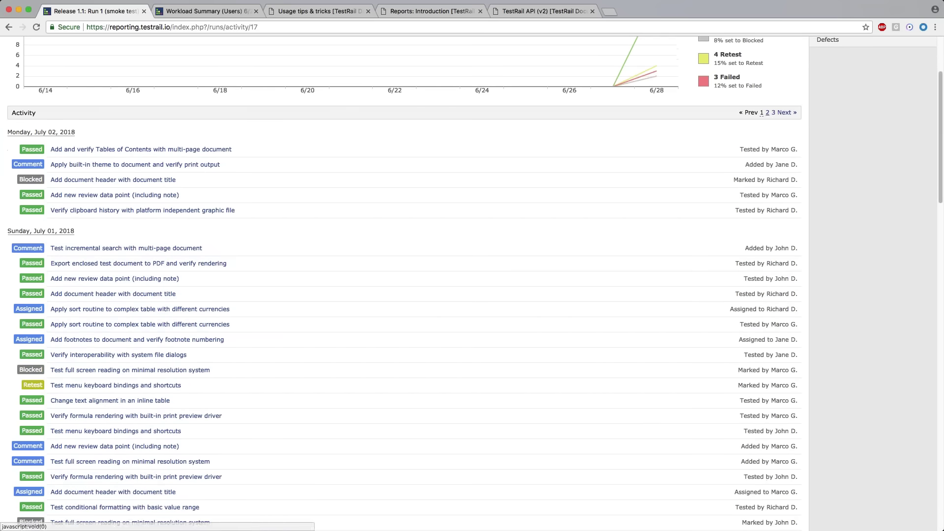
Browse pages 2 and 3 of the activity list, return to page 1 and read through its entries.
left_click(768, 113)
left_click(772, 113)
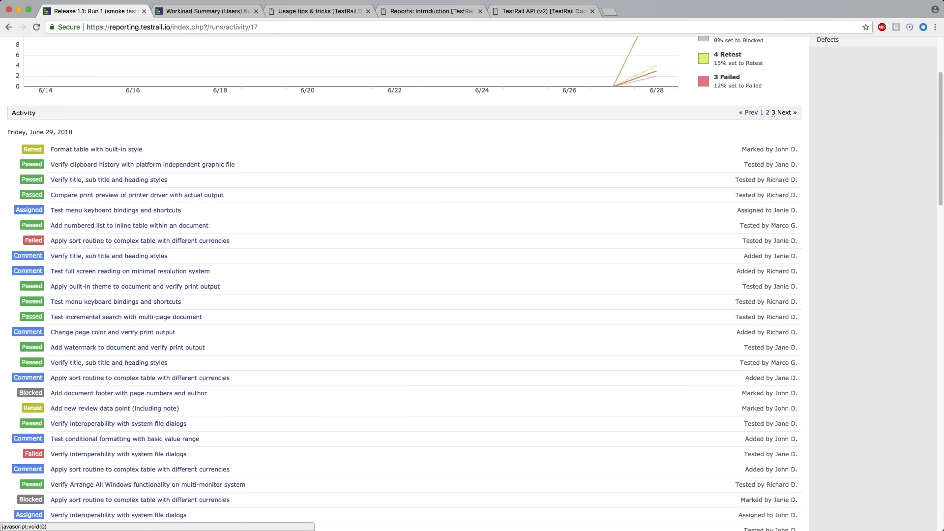
left_click(762, 113)
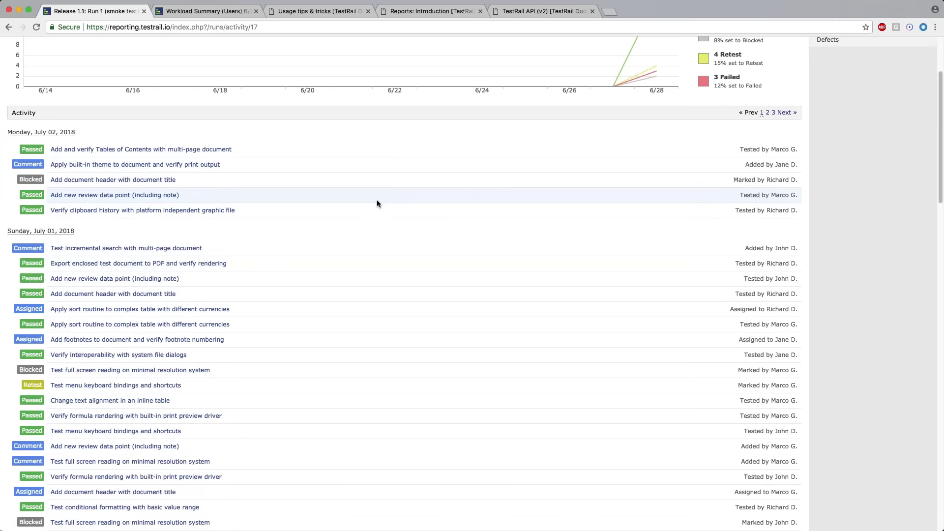
scroll(378, 200, "up", 5)
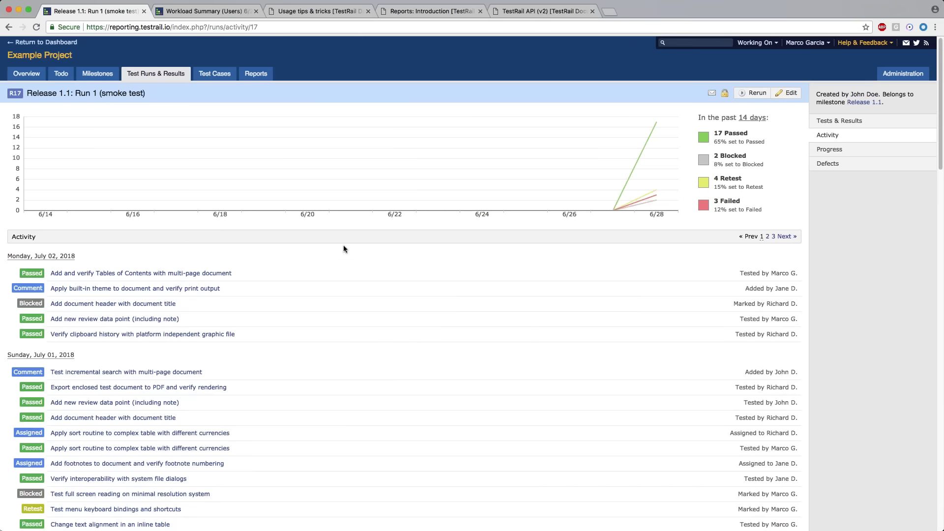
scroll(276, 237, "down", 3)
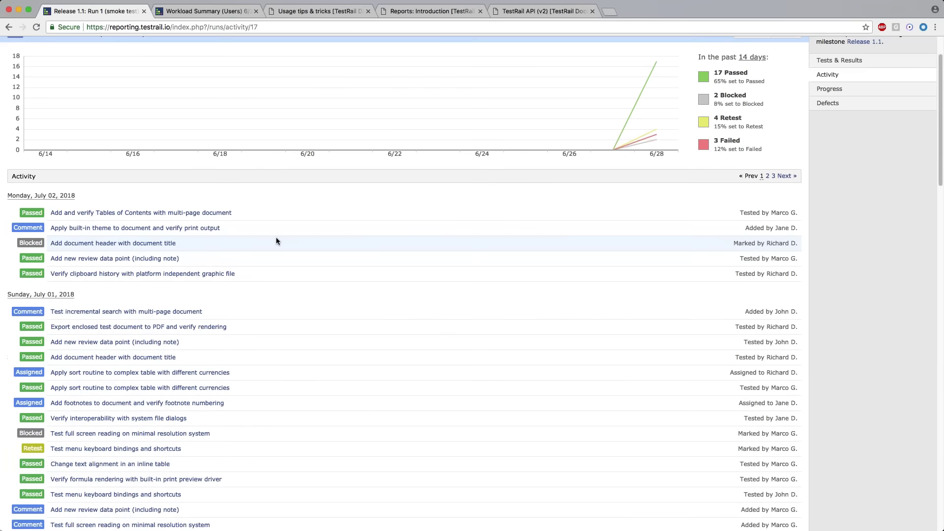
scroll(301, 241, "down", 10)
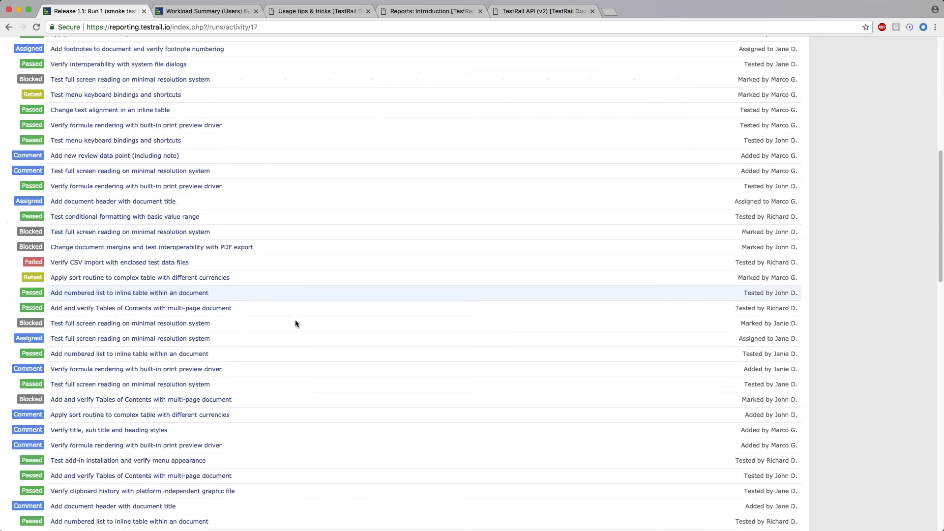
scroll(295, 323, "down", 20)
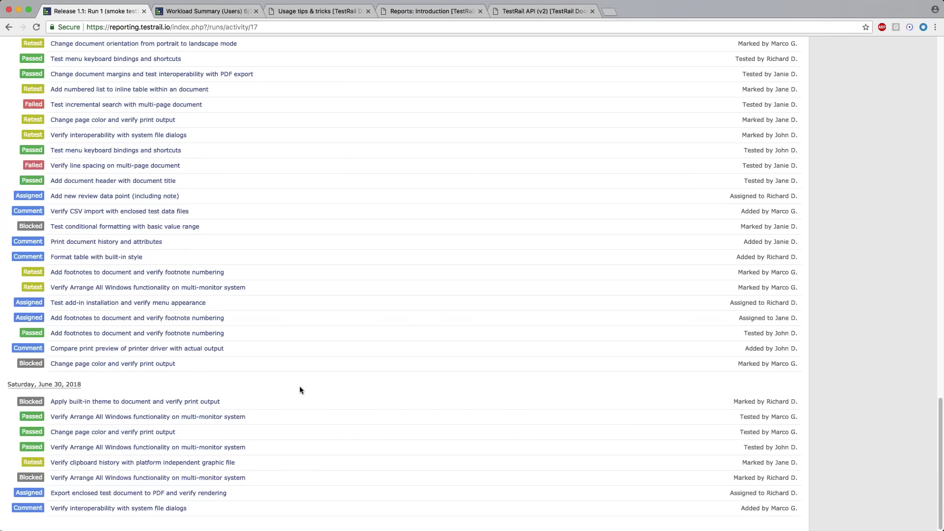
scroll(299, 385, "up", 12)
scroll(339, 325, "up", 20)
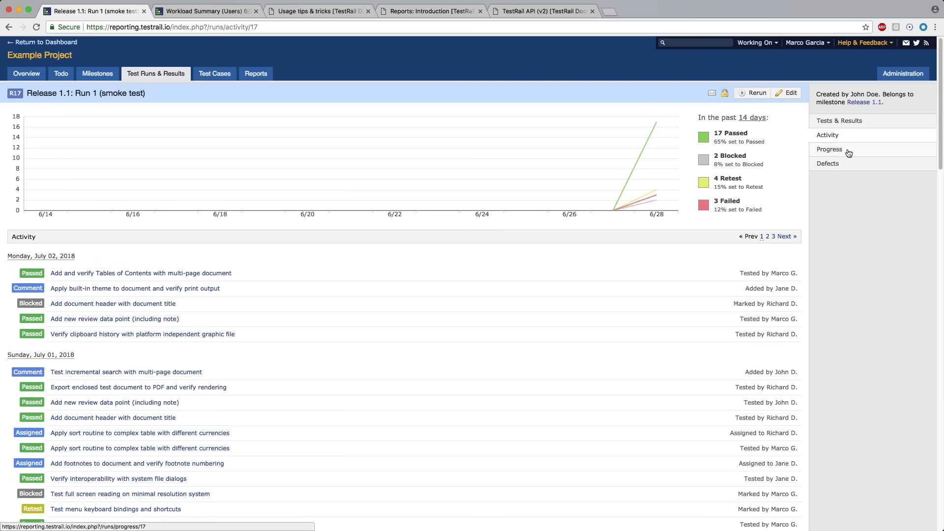
Open the smoke test run's progress report and highlight its projected completion date.
left_click(830, 150)
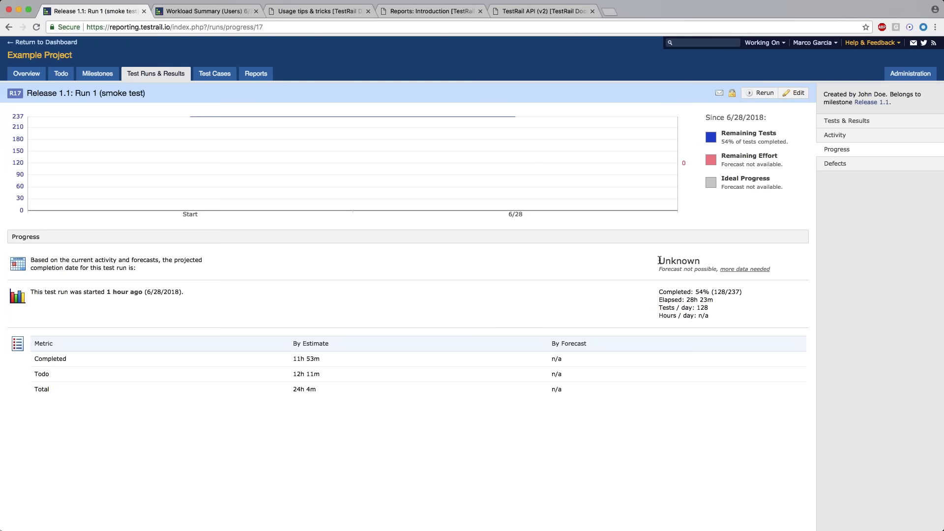
left_click_drag(659, 260, 706, 271)
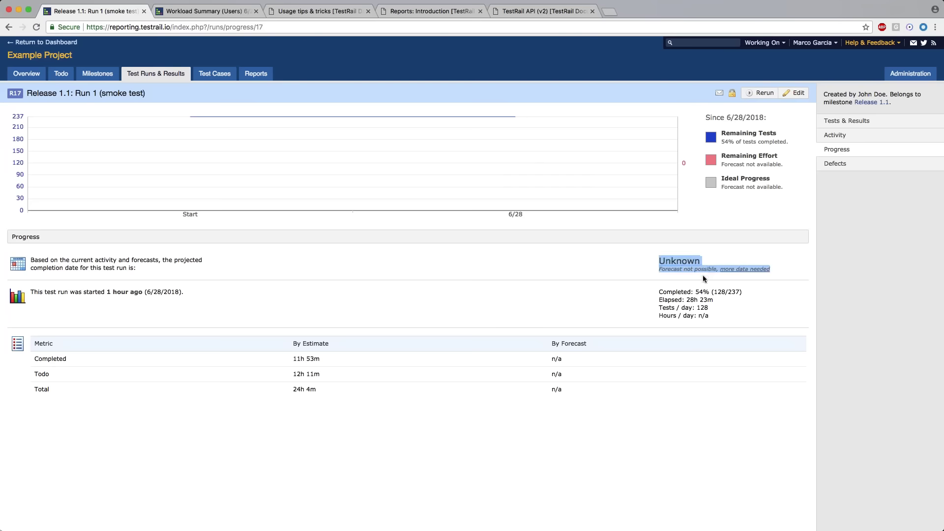
left_click(703, 275)
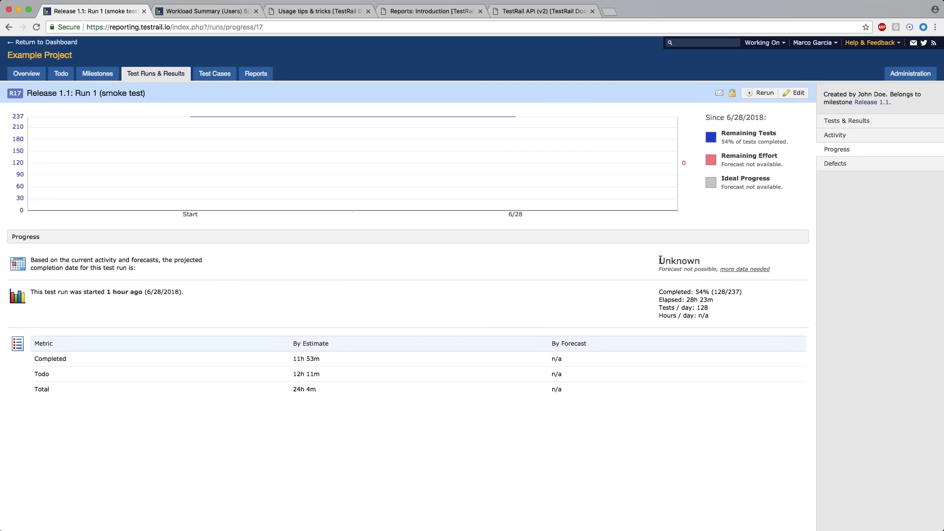
Read the user guide's Scheduling and forecasting section, and highlight the completed tests figure back on the run's progress report.
left_click(305, 14)
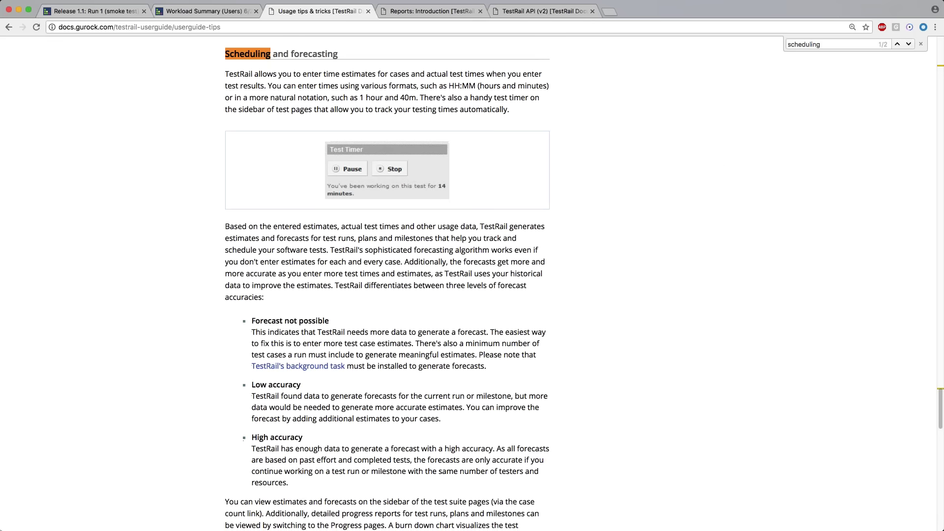
scroll(489, 324, "down", 5)
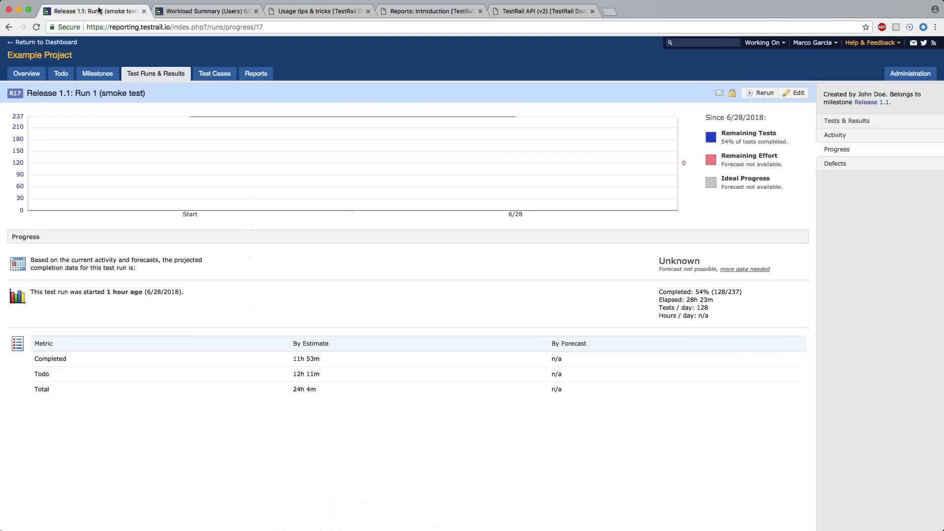
left_click(98, 10)
left_click_drag(659, 294, 743, 292)
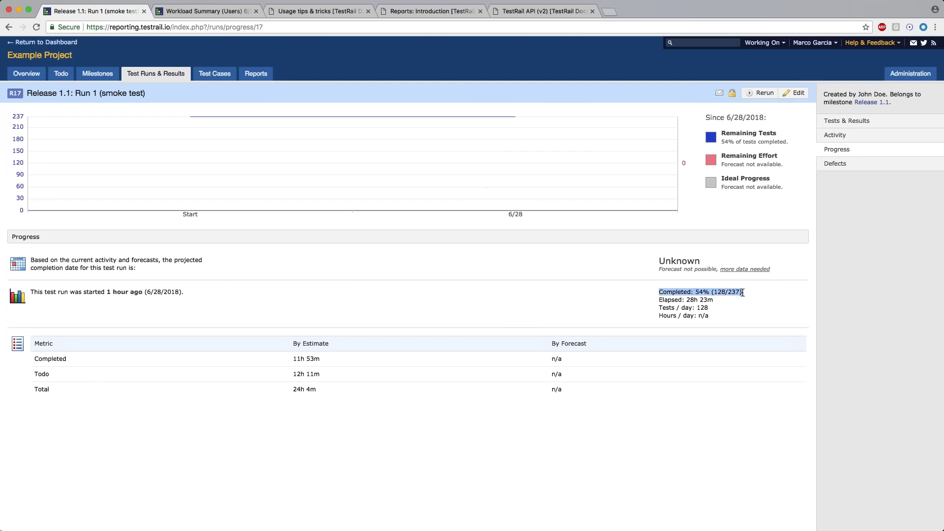
left_click(687, 300)
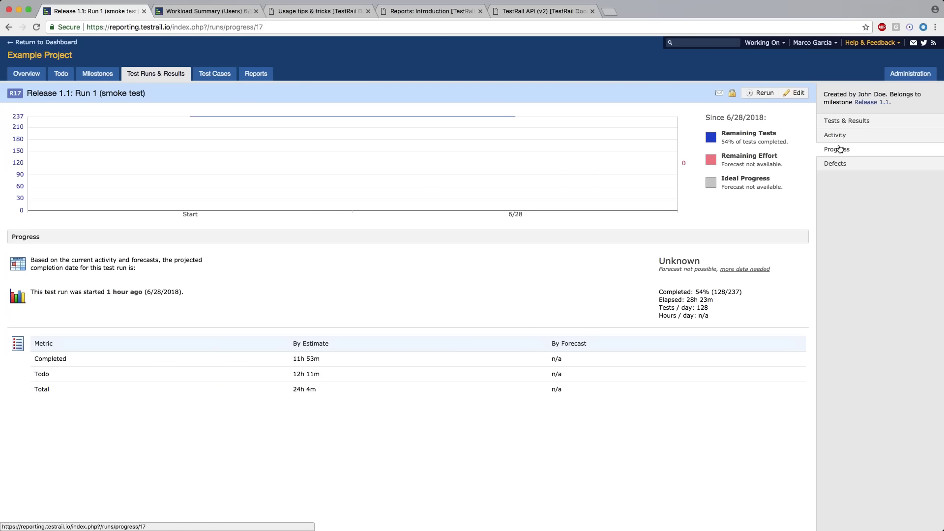
Open the smoke test run's defects report and follow the linked defect DH-11 to its Jira issue.
left_click(833, 172)
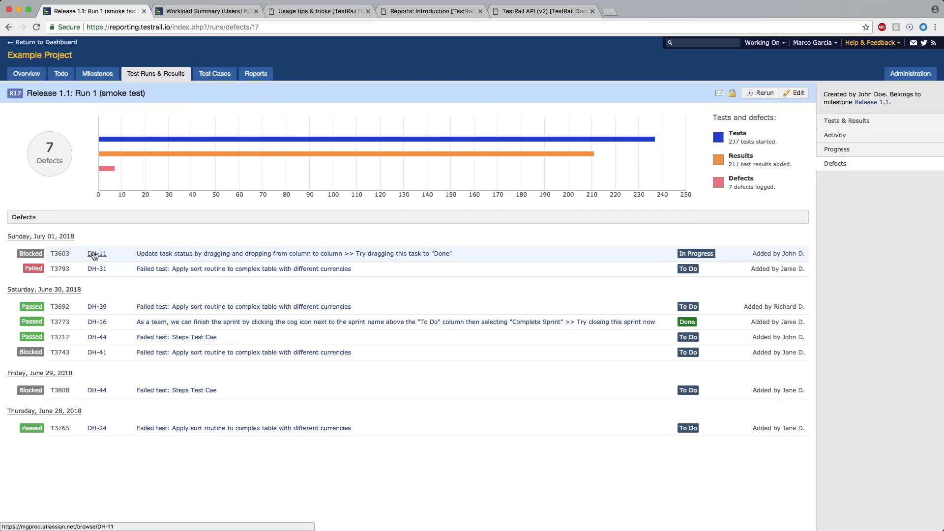
mouse_move(95, 255)
mouse_move(94, 257)
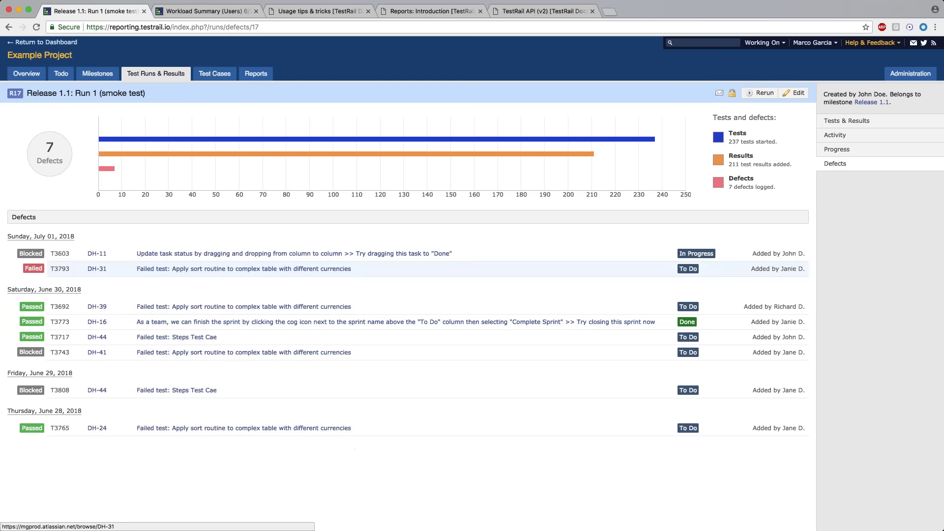
left_click(92, 259)
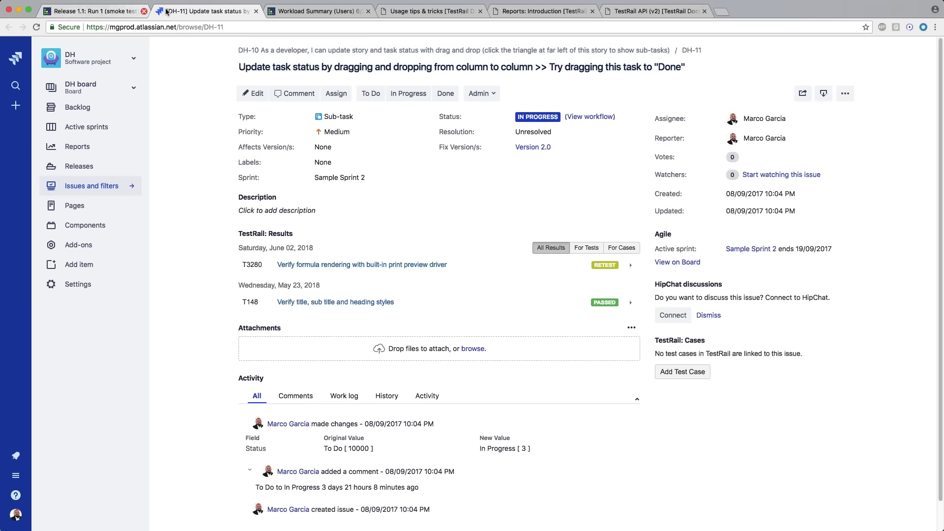
Close the Jira issue, view the smoke test run's activity report and return to its tests and results.
key("super+w")
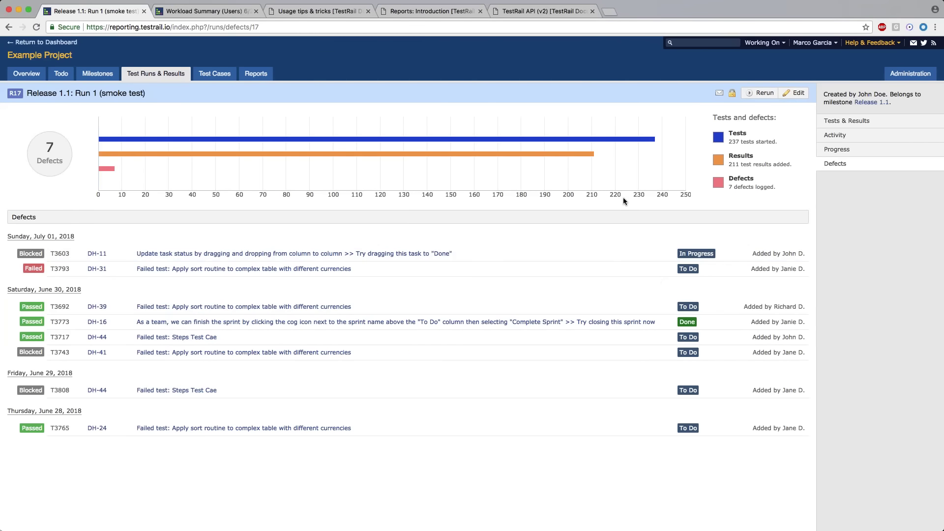
left_click(836, 137)
left_click(827, 124)
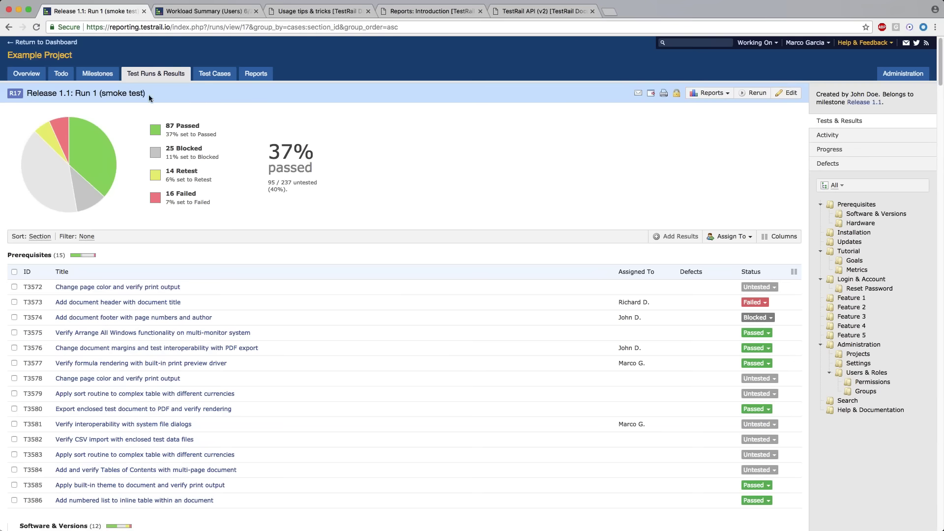
Review the Release 1.0: Final (all browsers) test plan's activity, progress, defects and status reports, and view its Chrome browser test run.
left_click(144, 76)
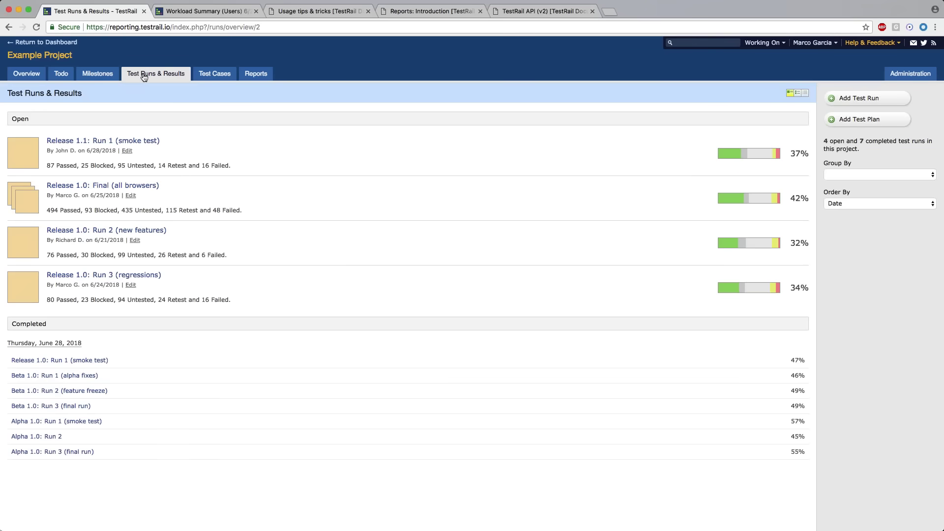
left_click(71, 190)
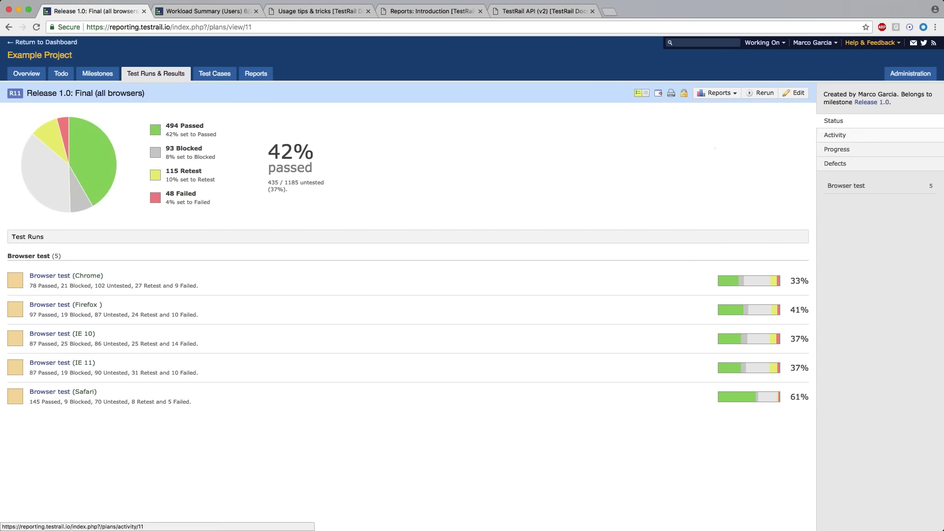
left_click(835, 139)
left_click(829, 150)
left_click(831, 165)
left_click(825, 122)
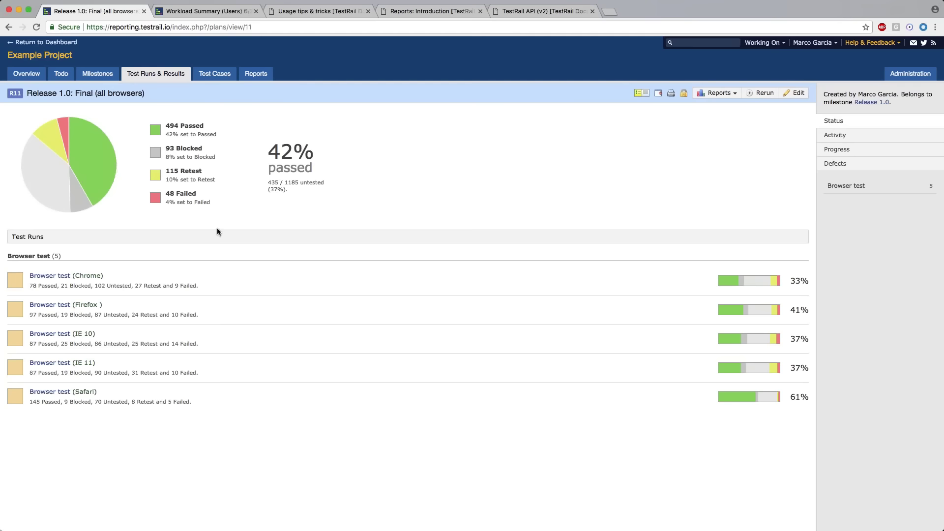
left_click(45, 277)
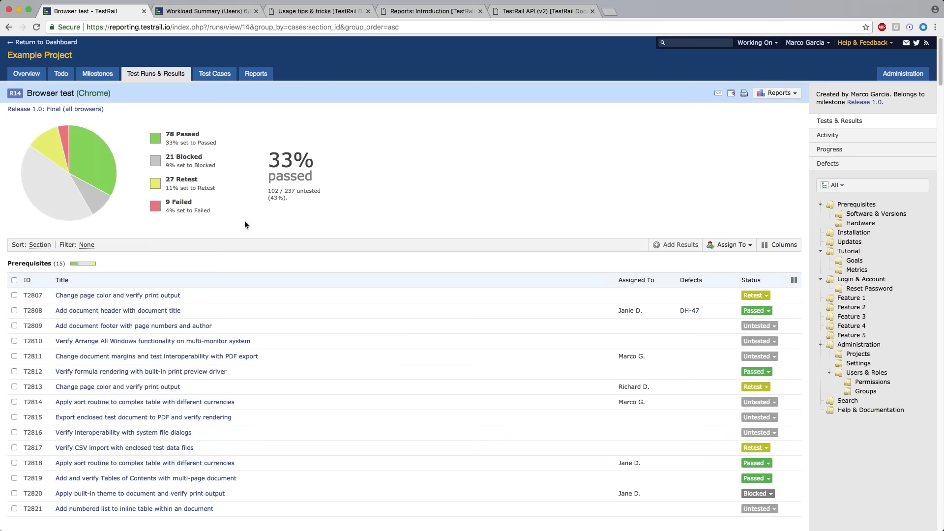
left_click(54, 110)
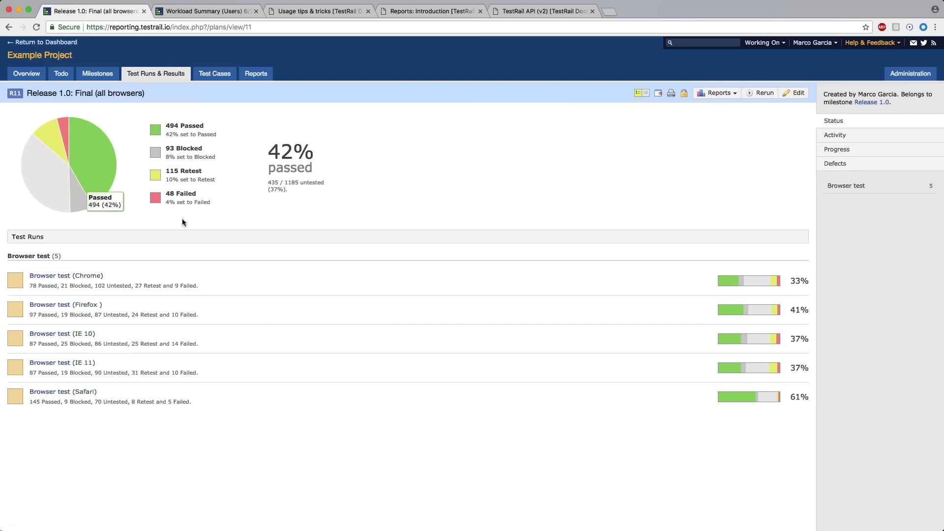
Open the Release 1.0 milestone and view its status chart and its activity, progress and defects reports.
left_click(99, 76)
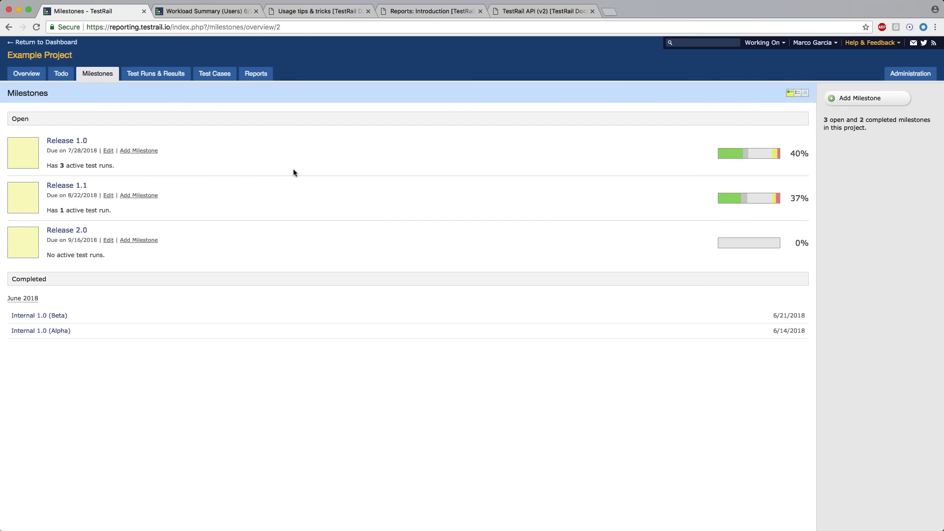
left_click(74, 141)
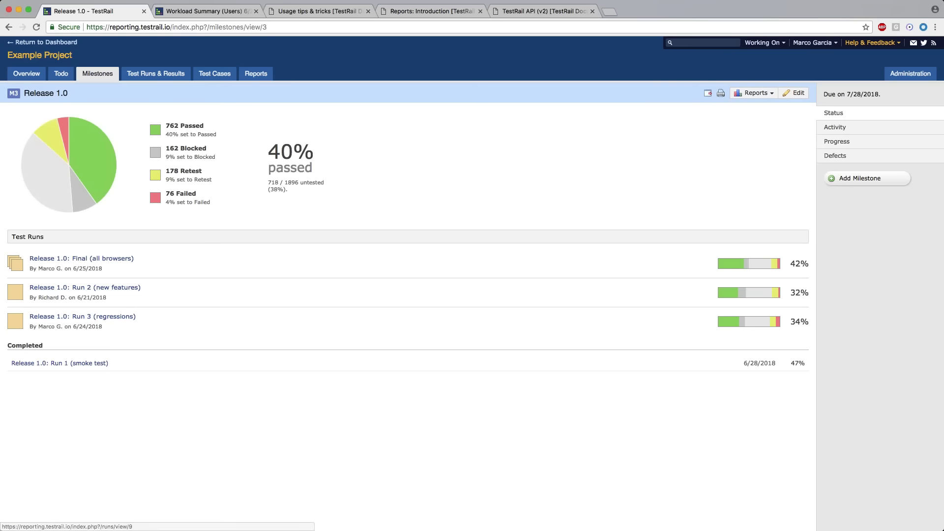
mouse_move(118, 154)
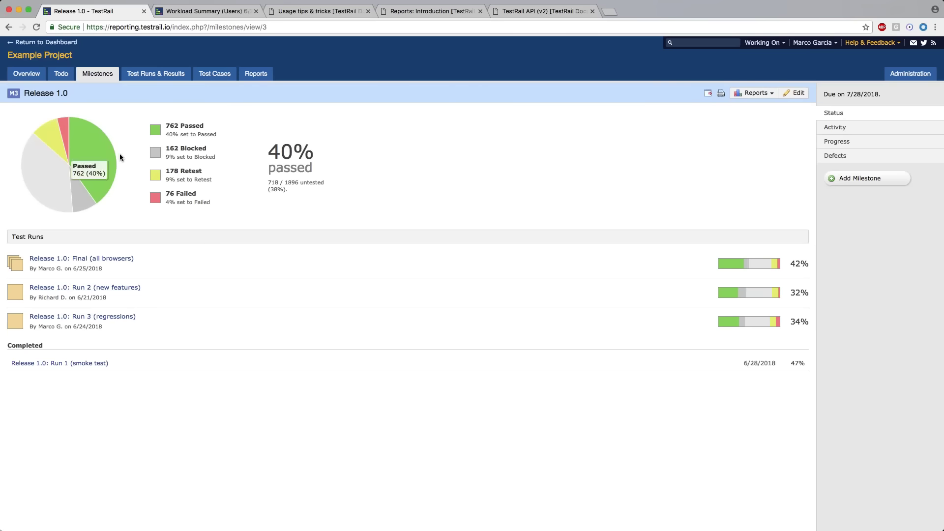
left_click(827, 130)
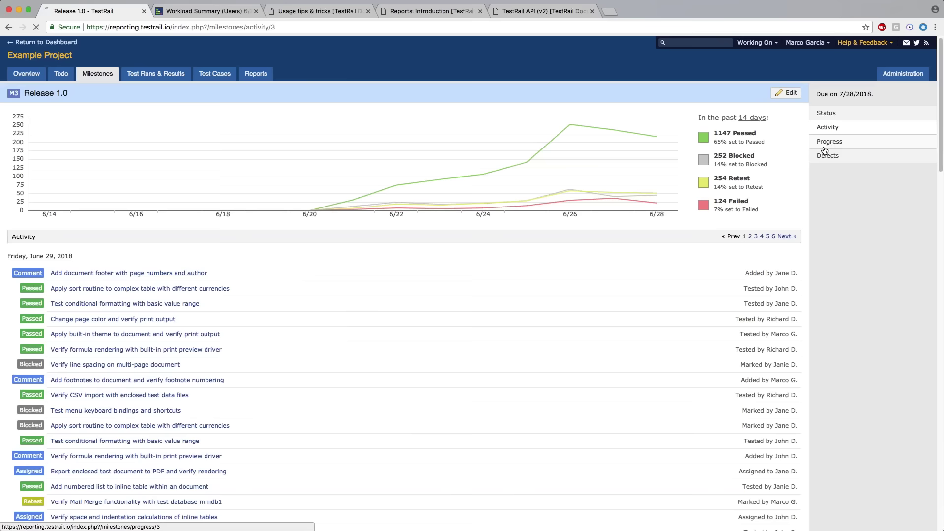
left_click(825, 144)
left_click(825, 156)
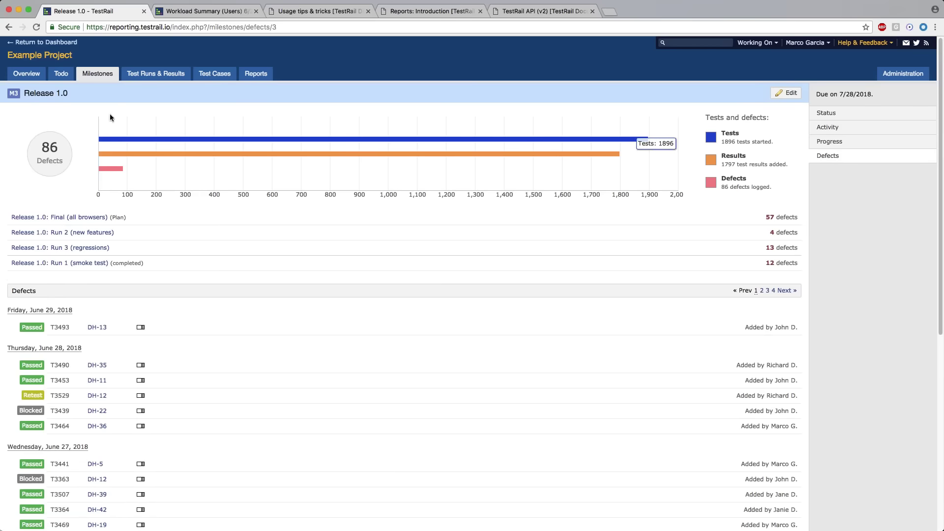
Revisit the project's milestones, test runs and test cases overviews.
left_click(99, 79)
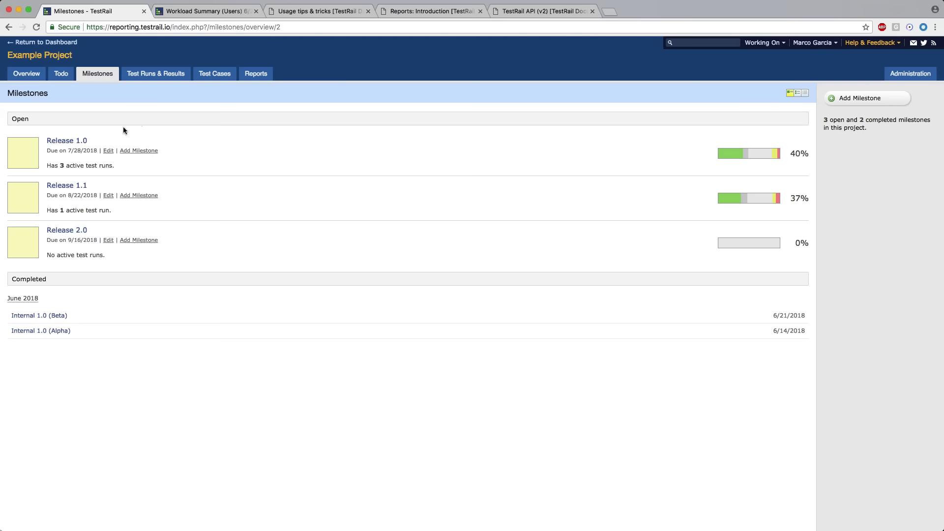
left_click(153, 74)
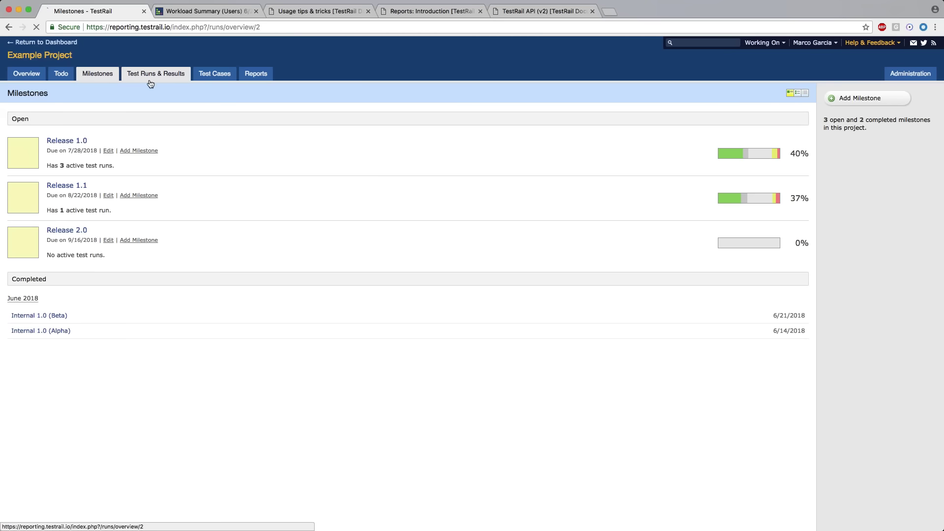
left_click(212, 74)
left_click(98, 74)
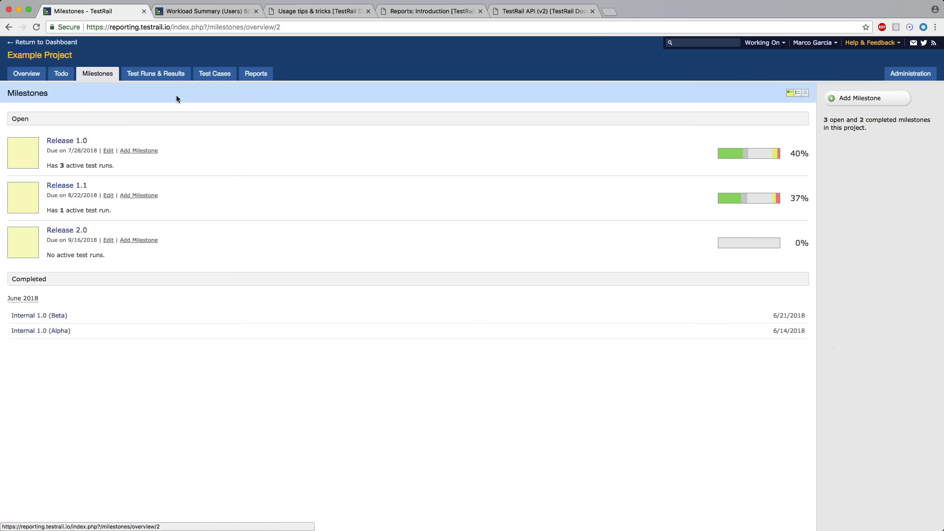
left_click(134, 73)
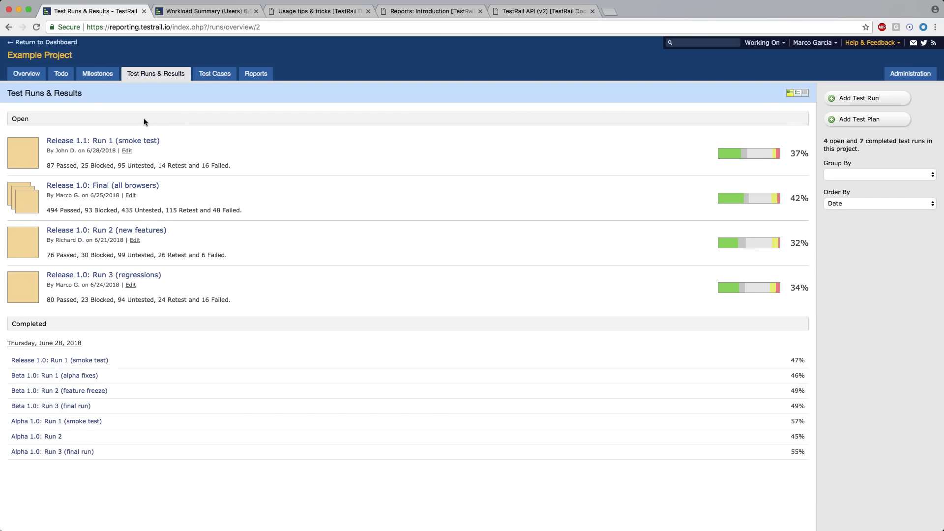
left_click(224, 76)
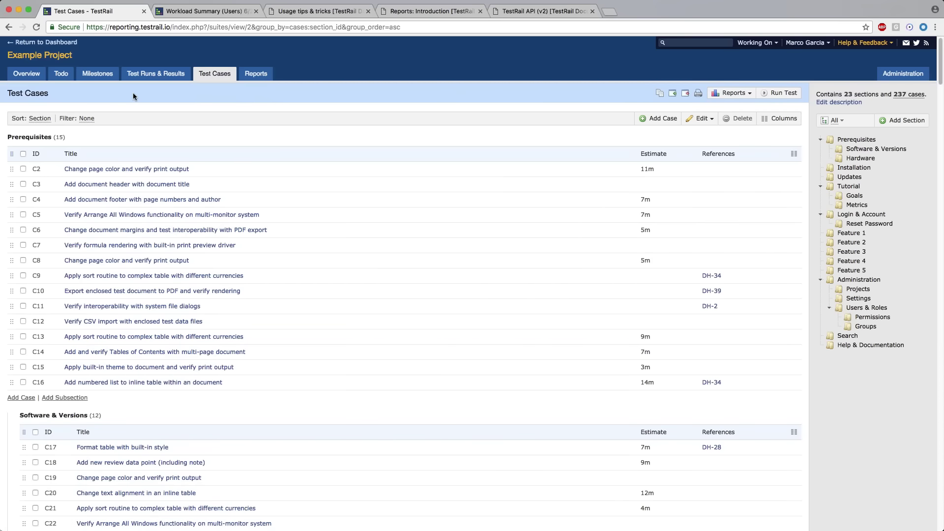
Open the project's reports overview and the sharing options of the shared Runs (Summary) 6/28/2018 report, and enable emailing a link.
left_click(256, 76)
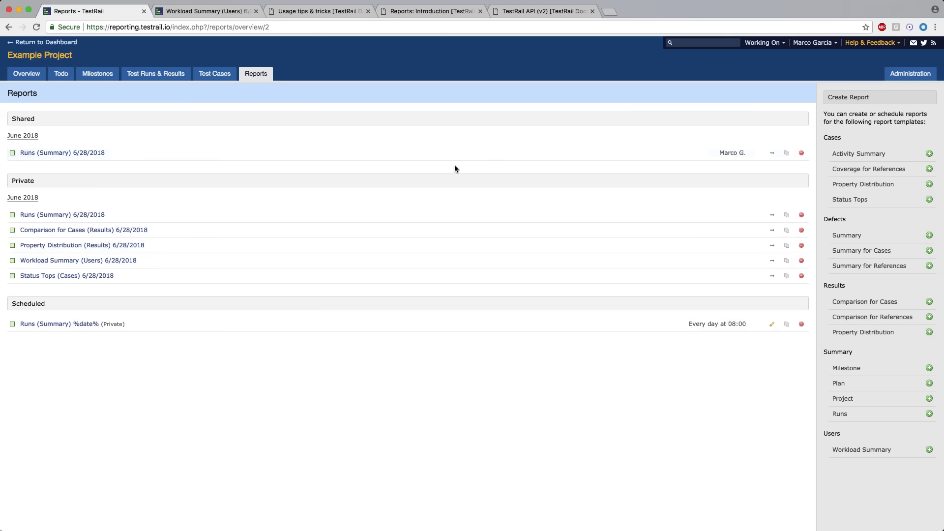
left_click(772, 153)
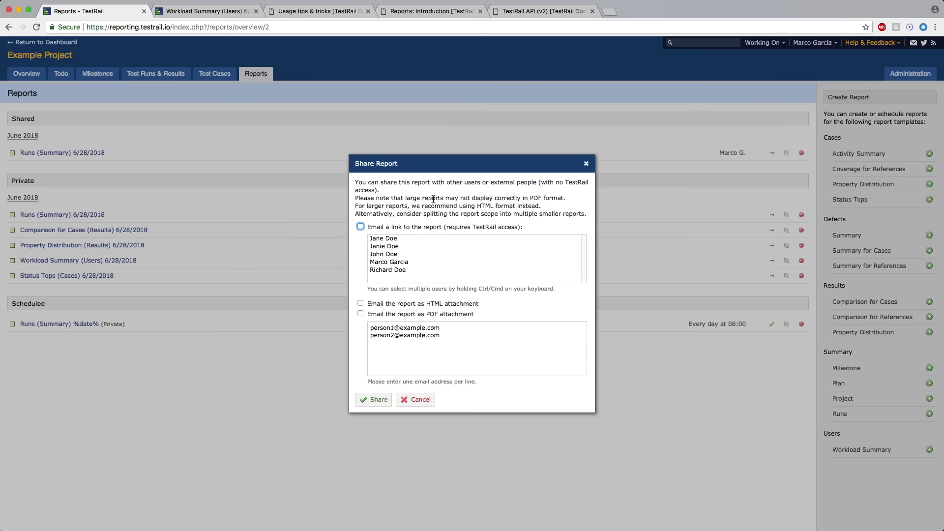
left_click_drag(428, 169, 411, 159)
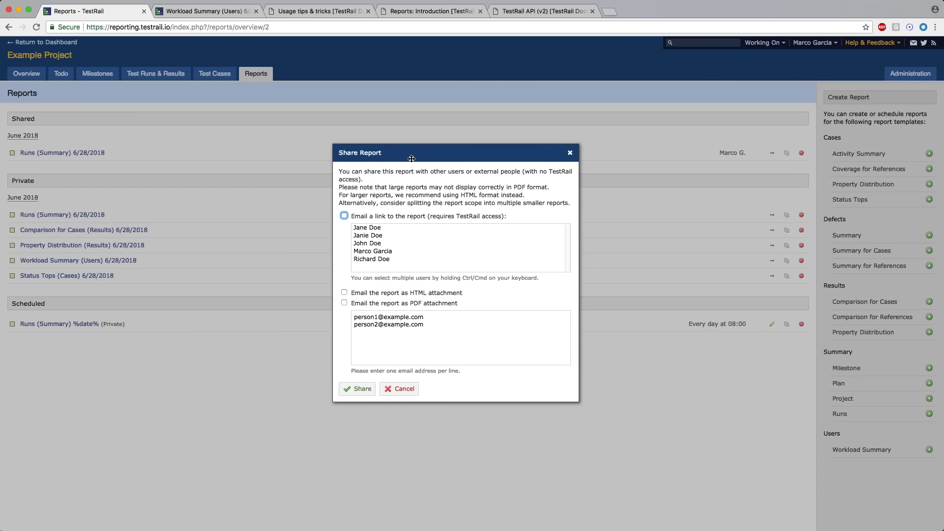
left_click(344, 216)
left_click(344, 216)
left_click_drag(397, 151, 365, 137)
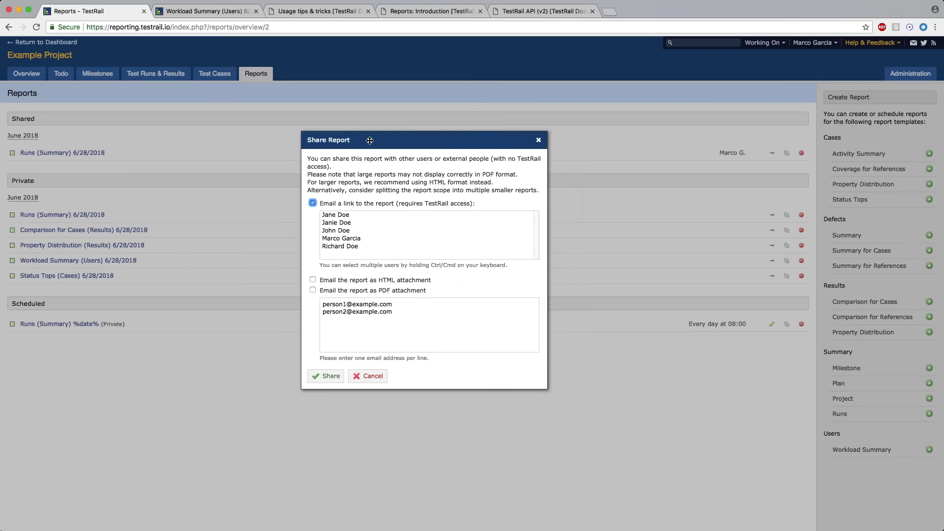
Disable the option to email a report link, highlight the sample attachment recipients and cancel sharing.
left_click(323, 205)
left_click(311, 318)
left_click(413, 319)
left_click_drag(419, 315, 307, 305)
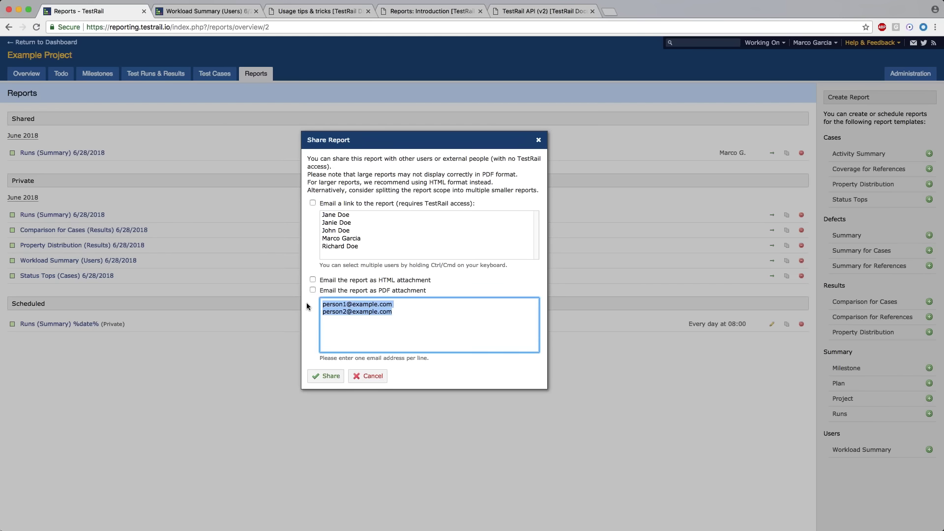
left_click(399, 317)
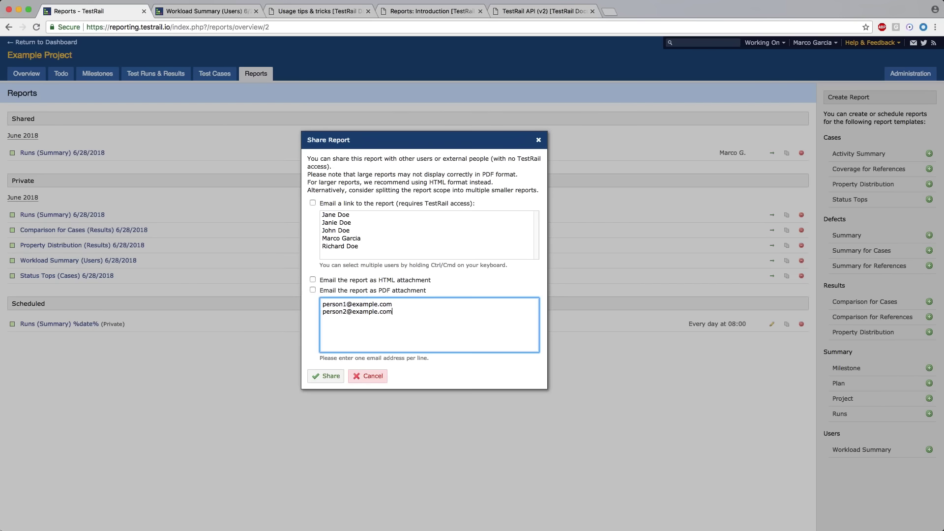
left_click(363, 379)
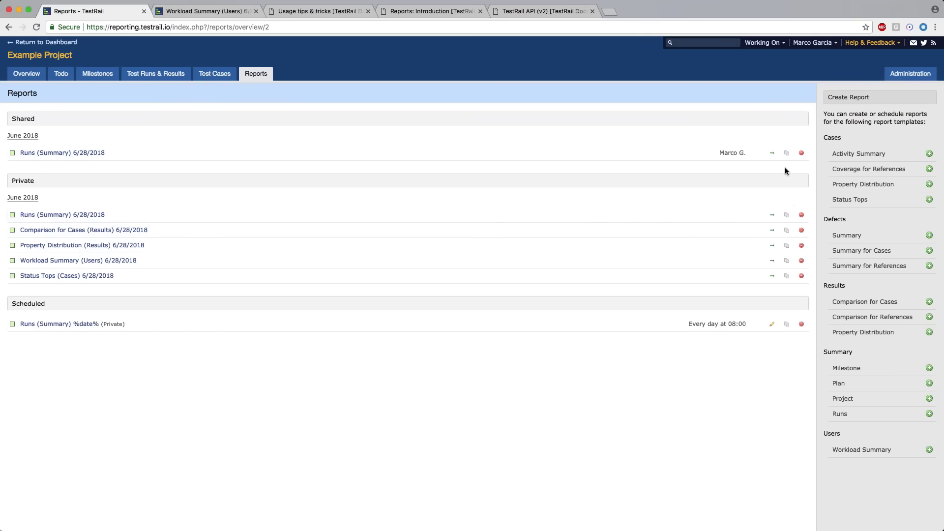
Open the rerun form for the shared Runs (Summary) report, review its options, access, scheduling and email settings, and cancel.
left_click(787, 153)
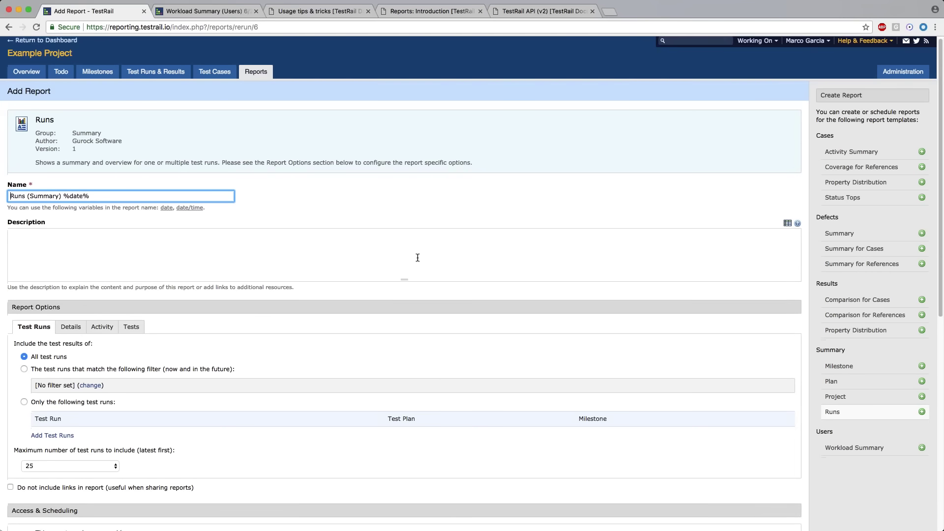
scroll(417, 254, "down", 3)
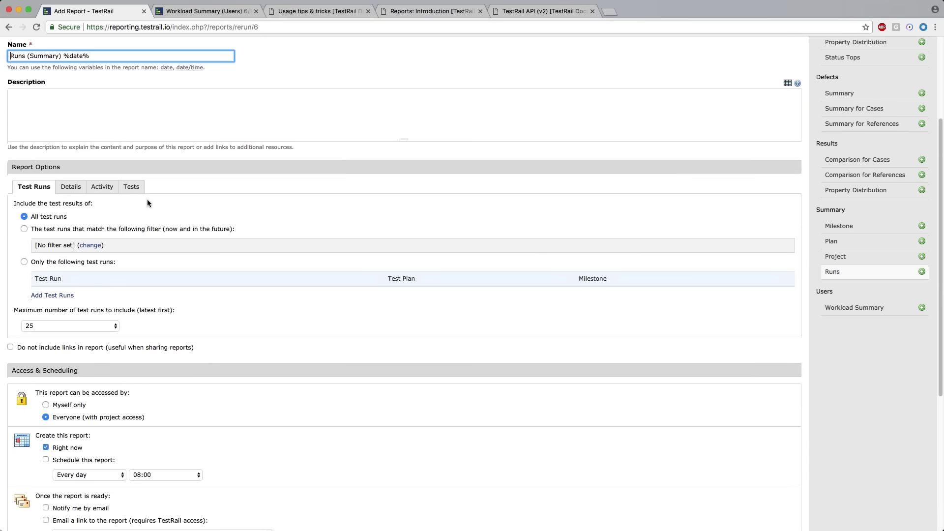
scroll(147, 199, "down", 3)
scroll(149, 209, "down", 2)
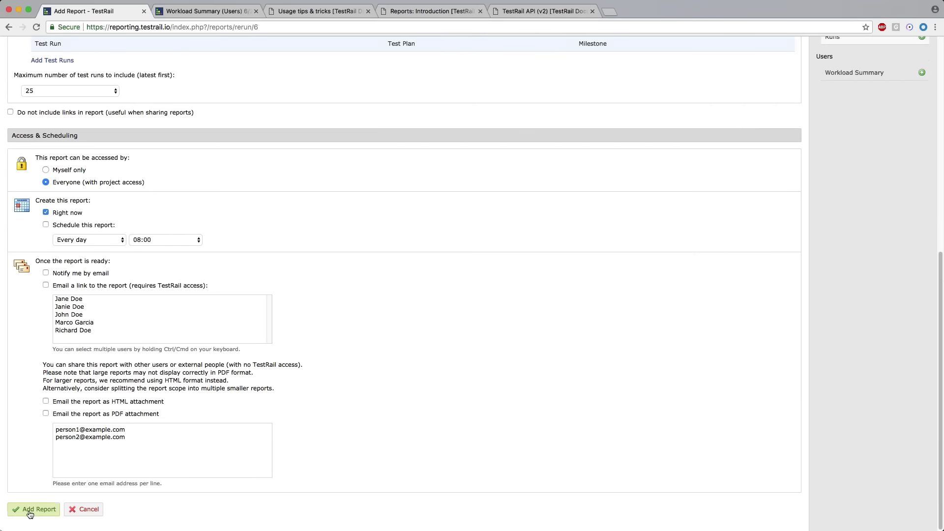
left_click(88, 510)
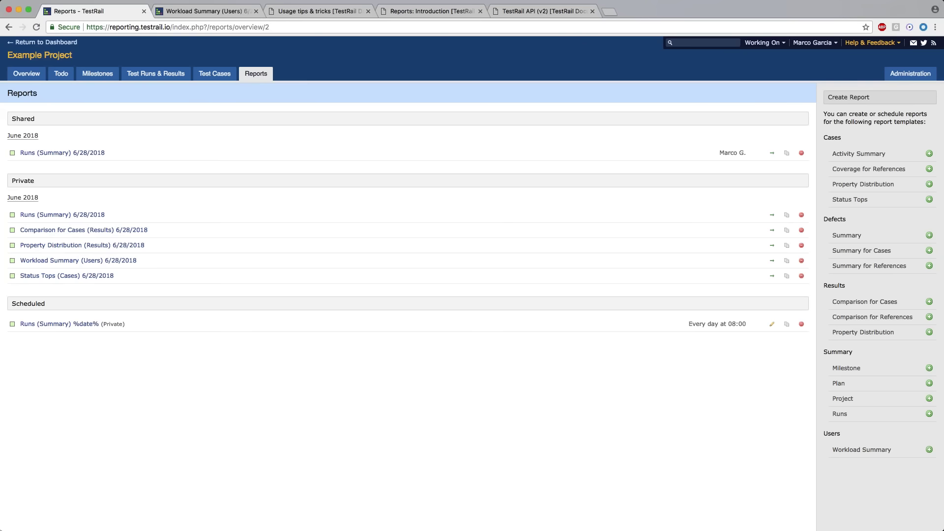
key("super+Tab")
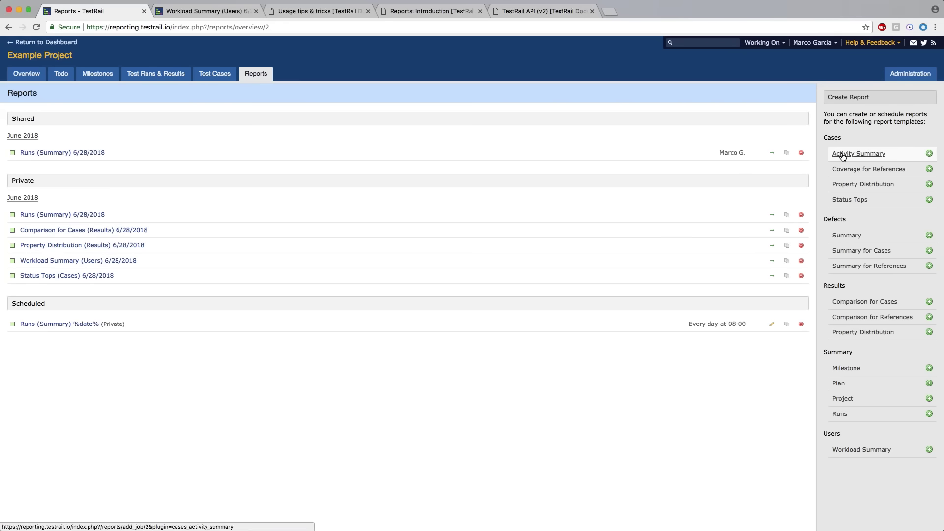
mouse_move(843, 157)
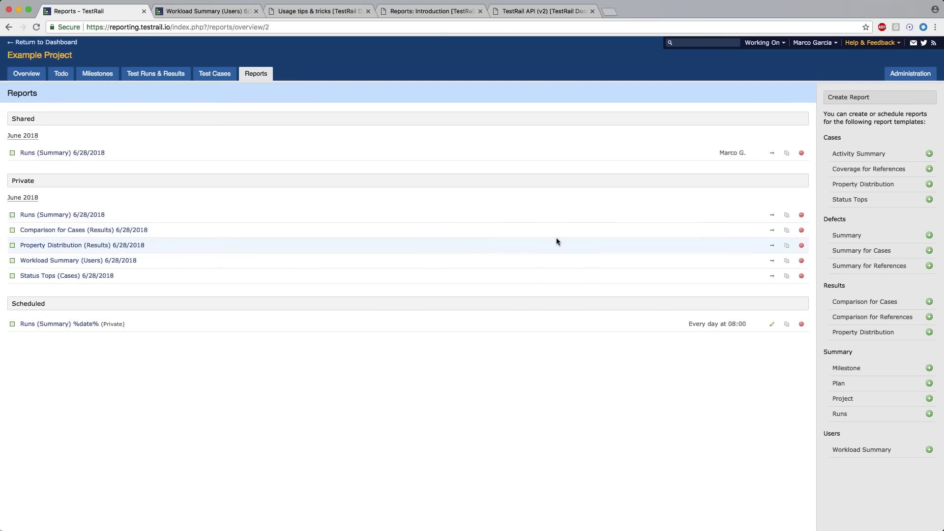
Open the rerun form for the private Runs (Summary) 6/28/2018 report, look over its settings and highlight the template's description.
left_click(786, 216)
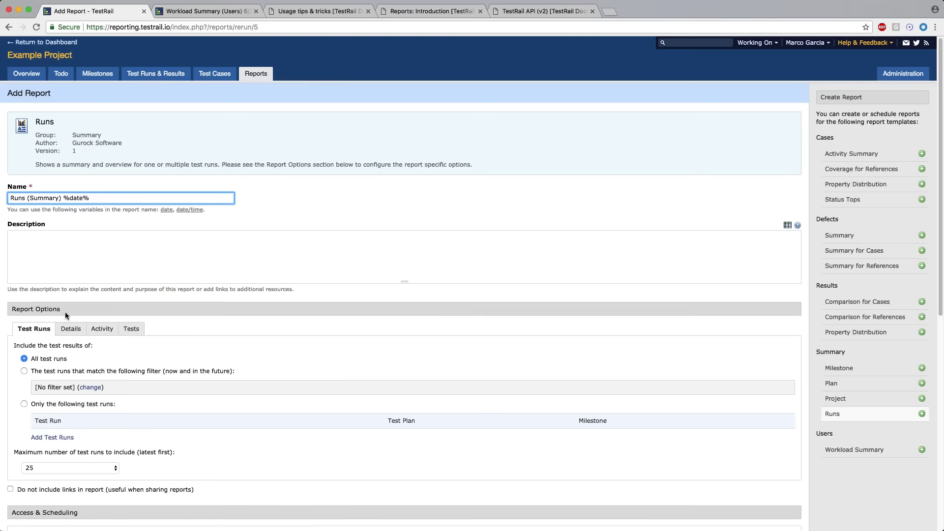
scroll(62, 307, "down", 5)
scroll(109, 275, "up", 5)
scroll(468, 283, "down", 3)
scroll(468, 283, "up", 2)
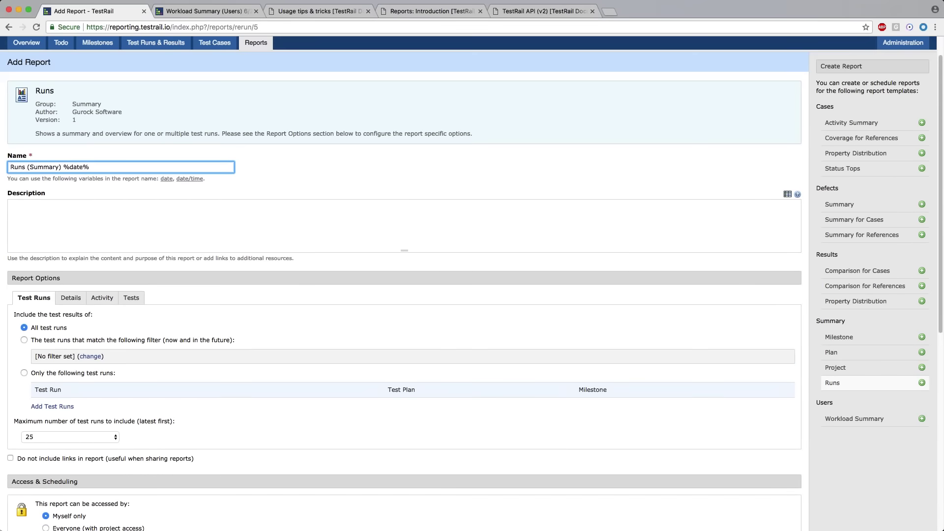
left_click_drag(35, 133, 228, 137)
left_click(227, 137)
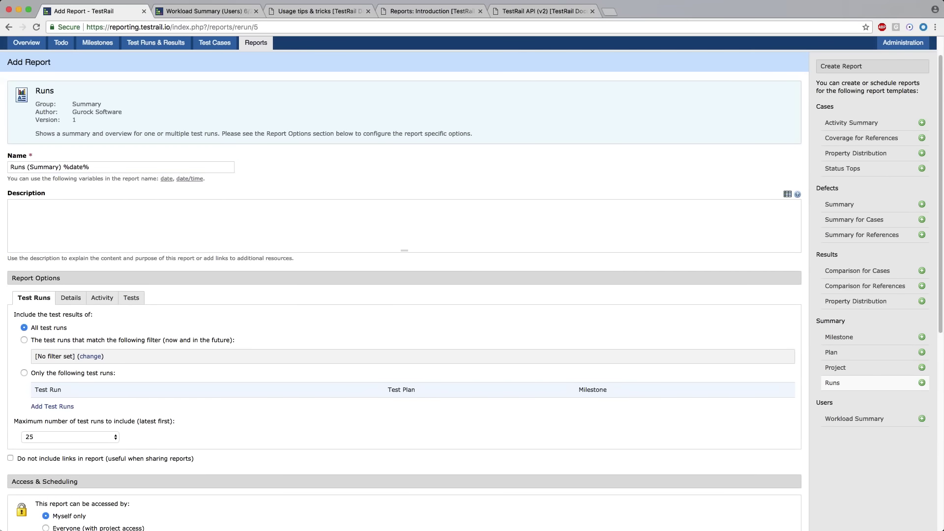
Examine the report form's name field with its %date% variable and place the cursor in the description field.
scroll(468, 283, "down", 1)
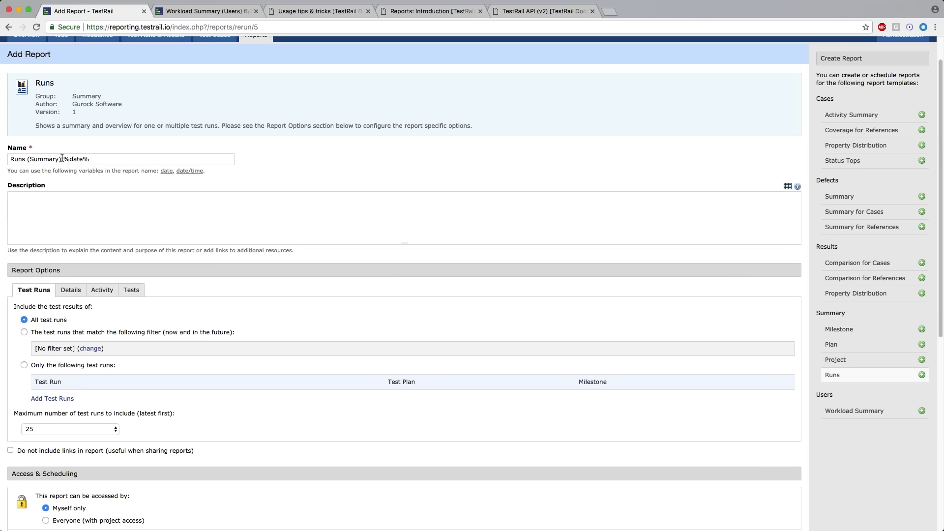
left_click(97, 160)
scroll(83, 226, "down", 1)
left_click(71, 212)
scroll(115, 212, "down", 1)
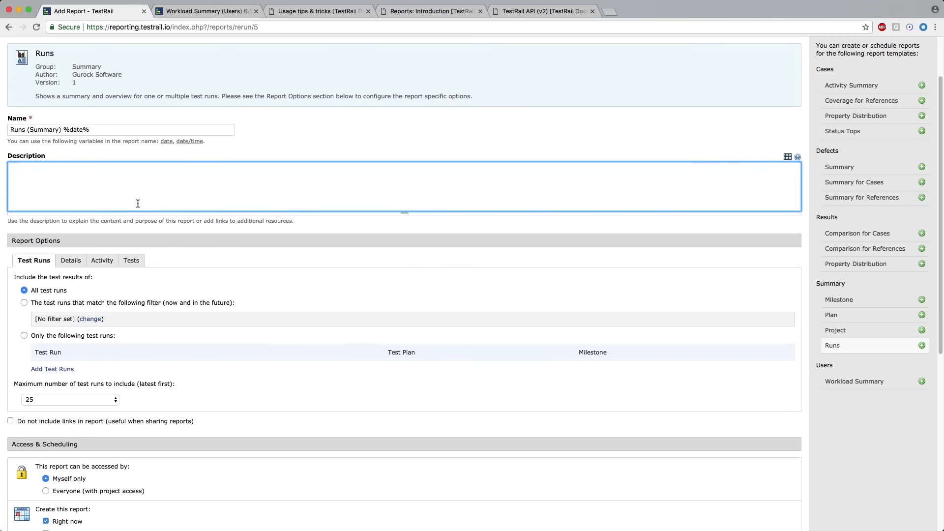
Examine the report options for test runs, details, activity and tests, ending on the test run selection options.
scroll(138, 204, "down", 1)
scroll(122, 216, "down", 2)
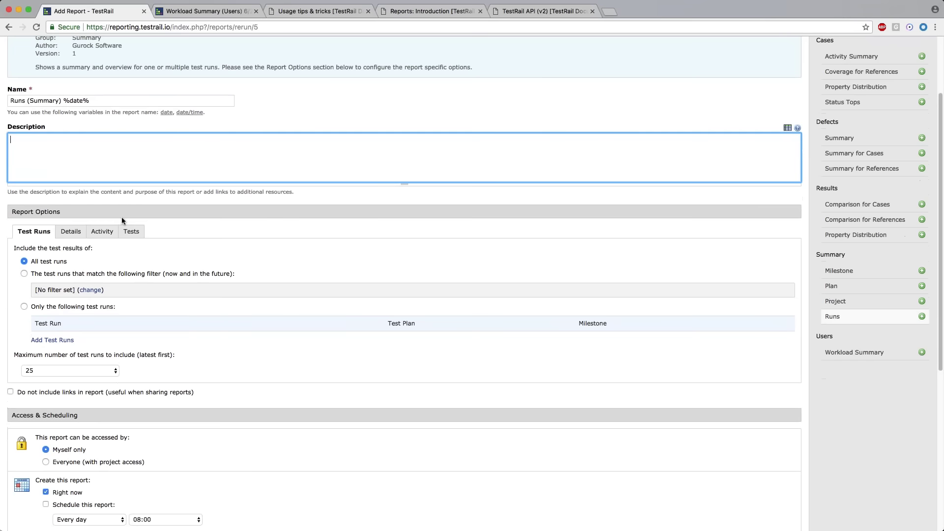
scroll(134, 195, "down", 2)
scroll(218, 194, "down", 5)
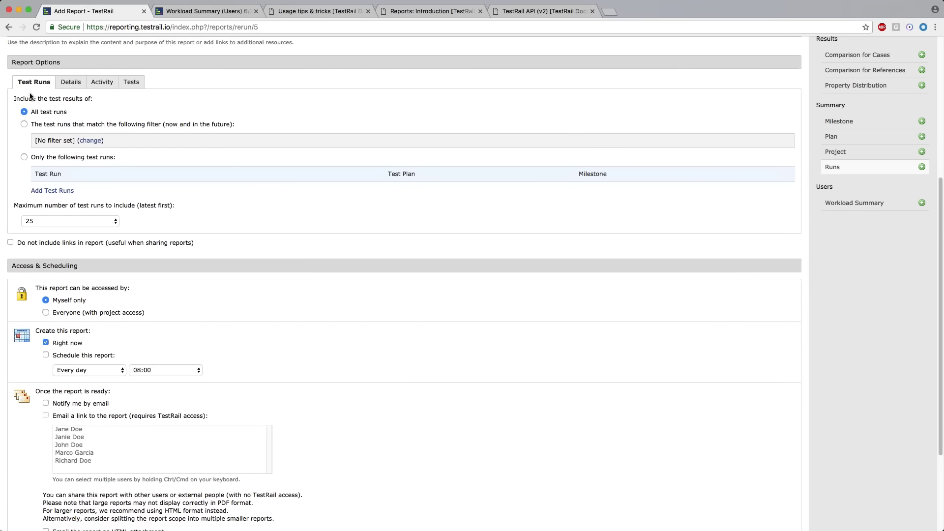
scroll(30, 95, "up", 1)
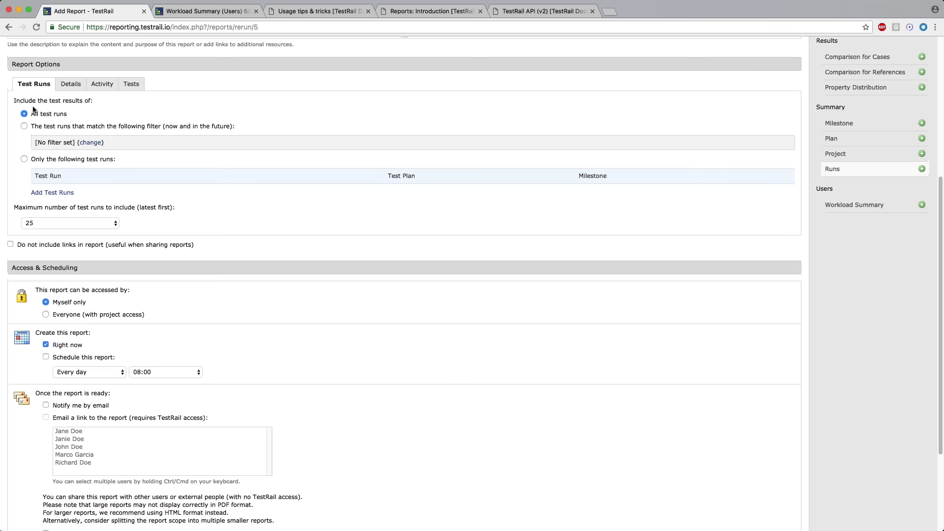
left_click(69, 87)
left_click(99, 84)
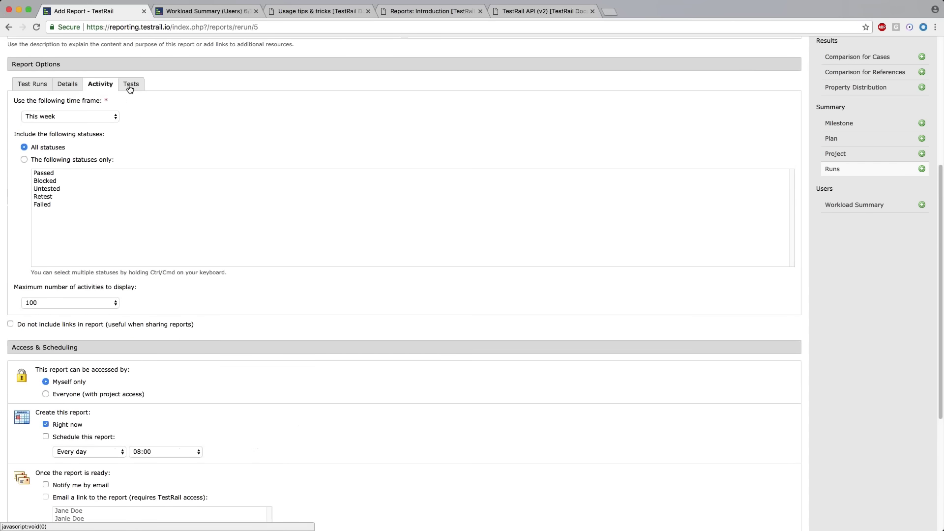
left_click(129, 84)
left_click(33, 86)
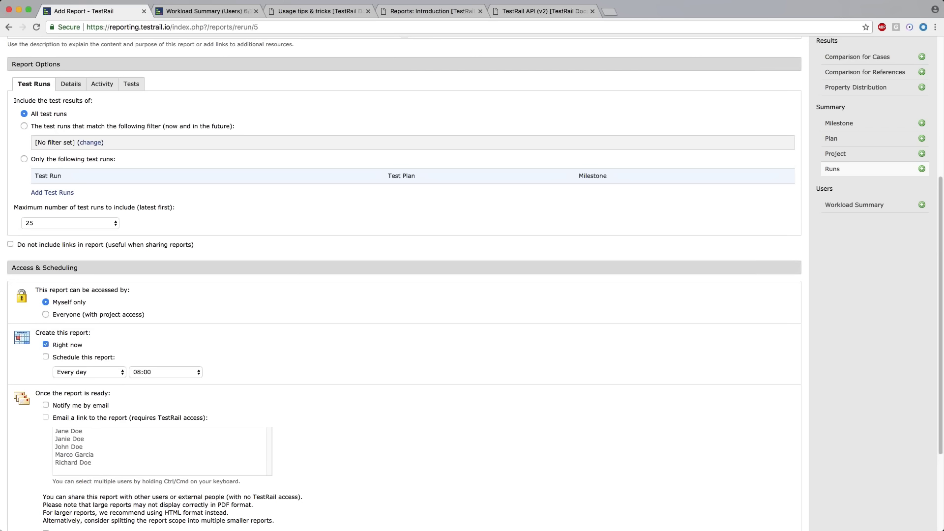
Limit the report to test runs matching a filter, open the filter criteria and check the Test Plan criterion.
left_click(24, 127)
left_click(87, 143)
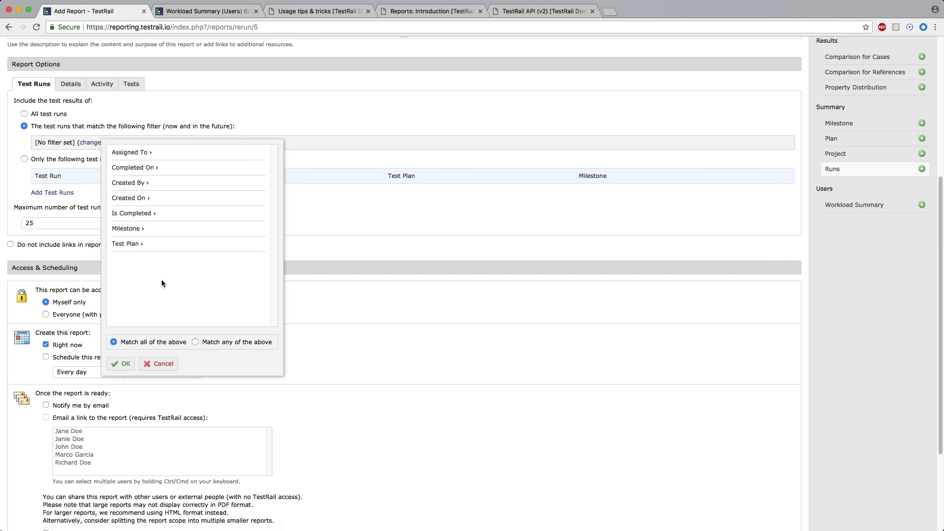
left_click(125, 244)
left_click(125, 244)
left_click(125, 244)
left_click(134, 245)
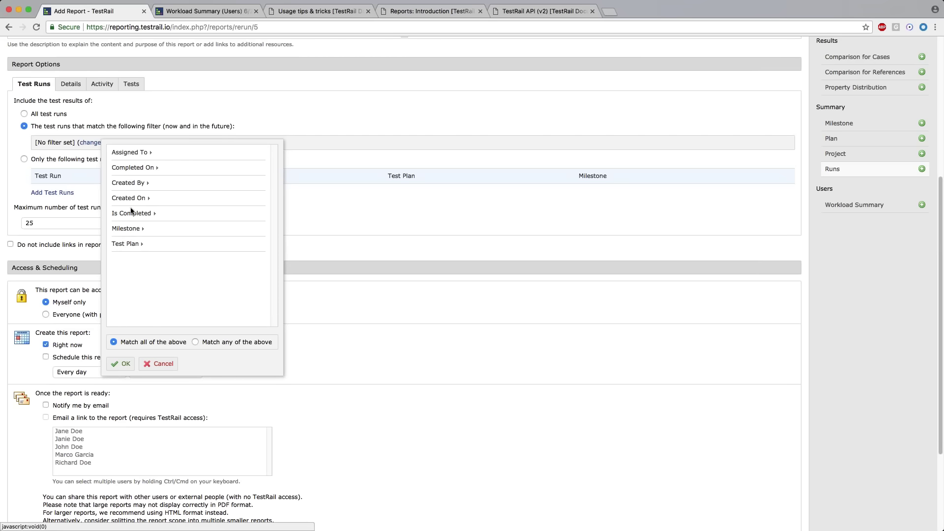
Try a Custom date range for the Completed On filter criterion and set it back to Today.
left_click(130, 169)
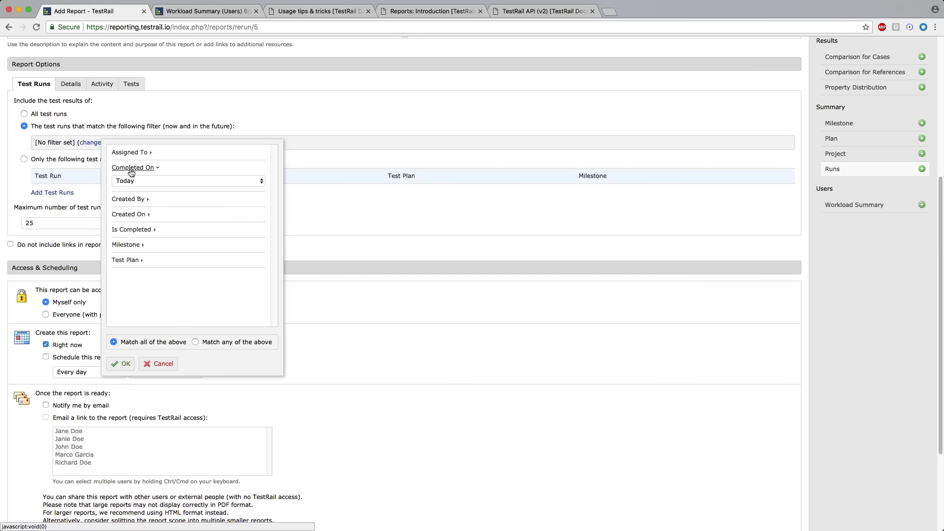
left_click(162, 182)
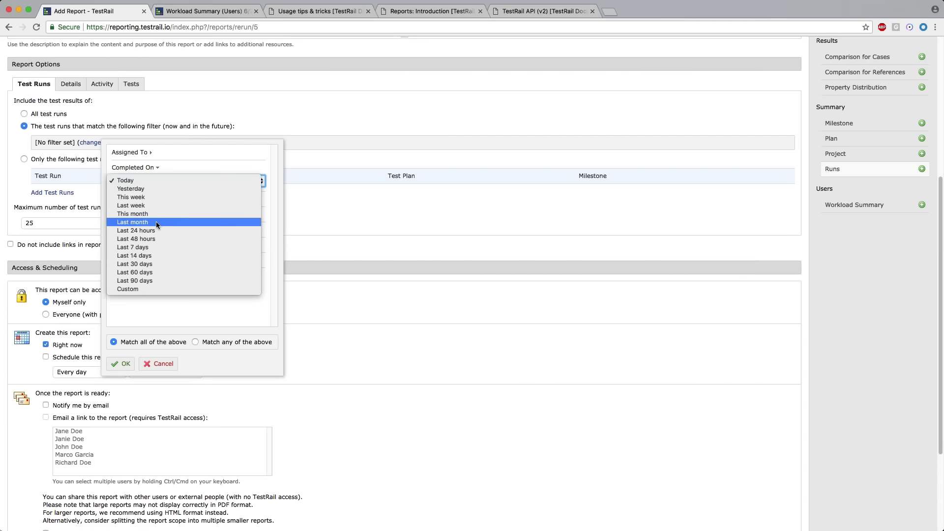
left_click(195, 151)
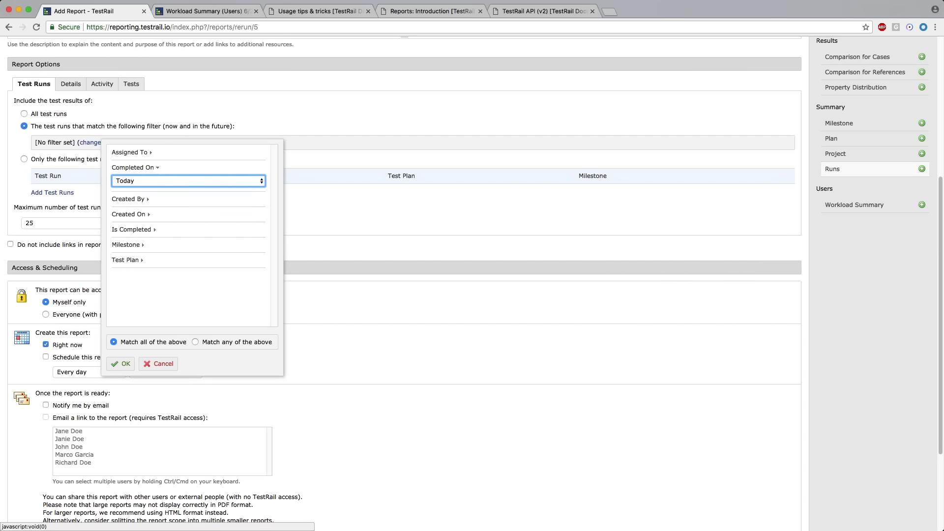
left_click(148, 181)
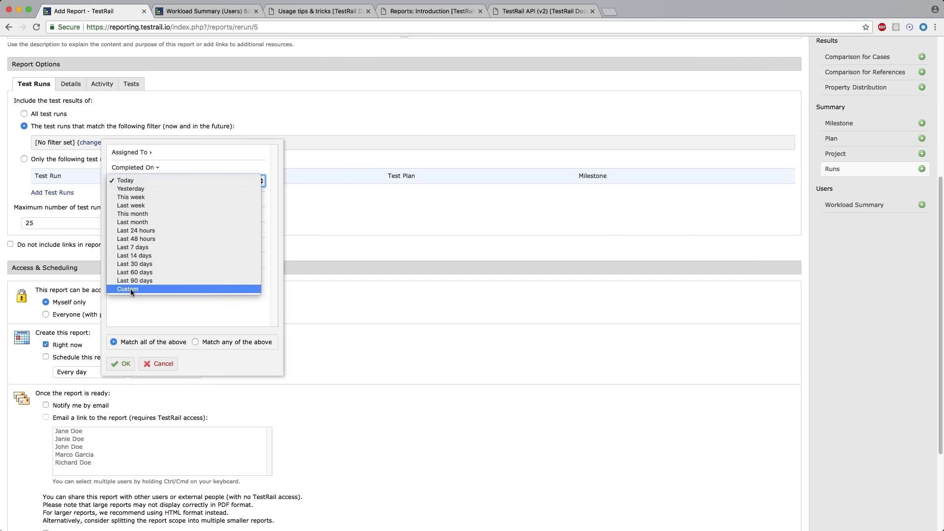
left_click(131, 288)
left_click(160, 199)
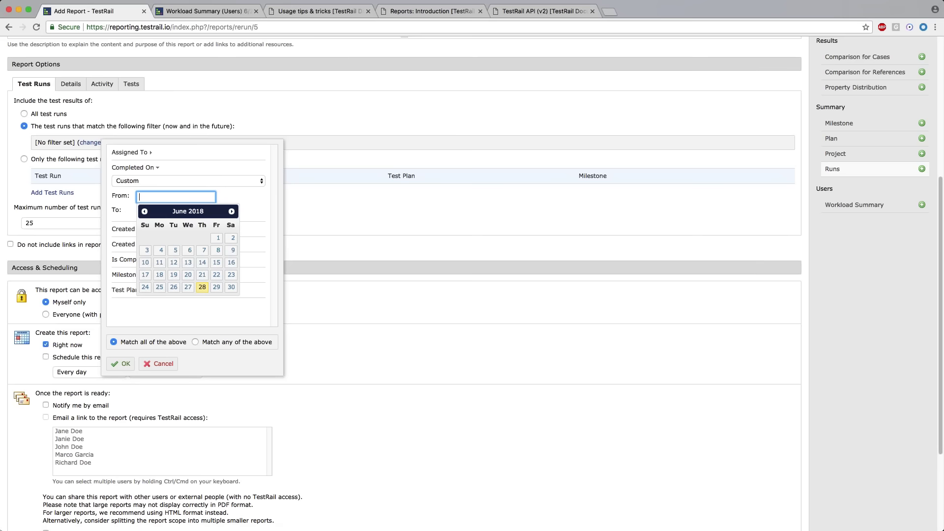
left_click(115, 191)
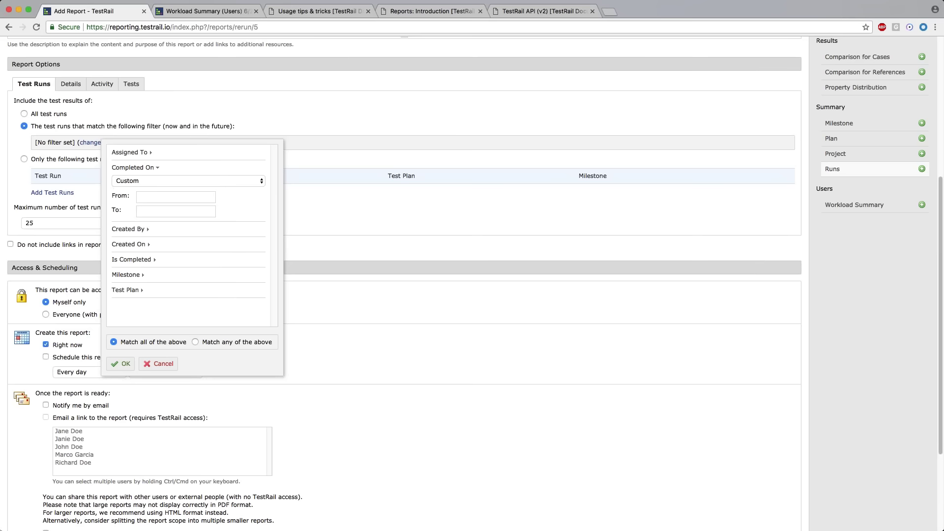
left_click(255, 179)
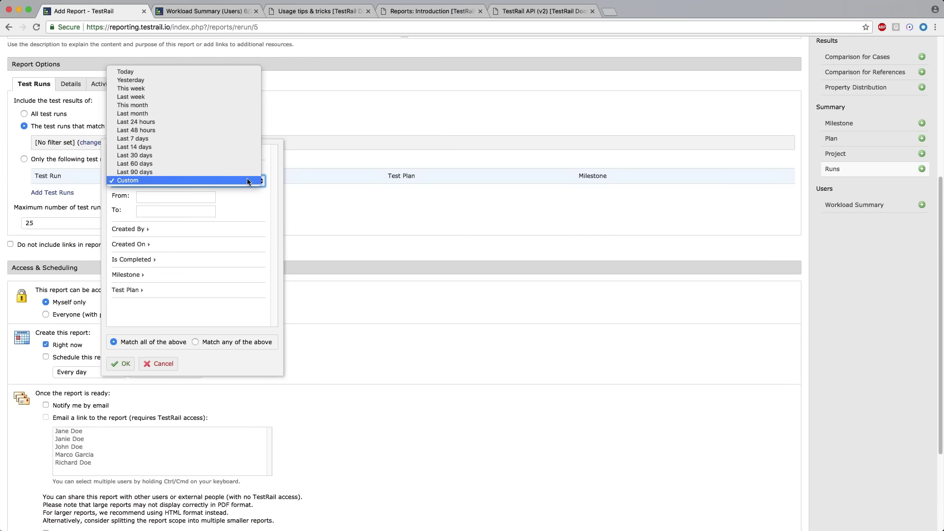
left_click(132, 71)
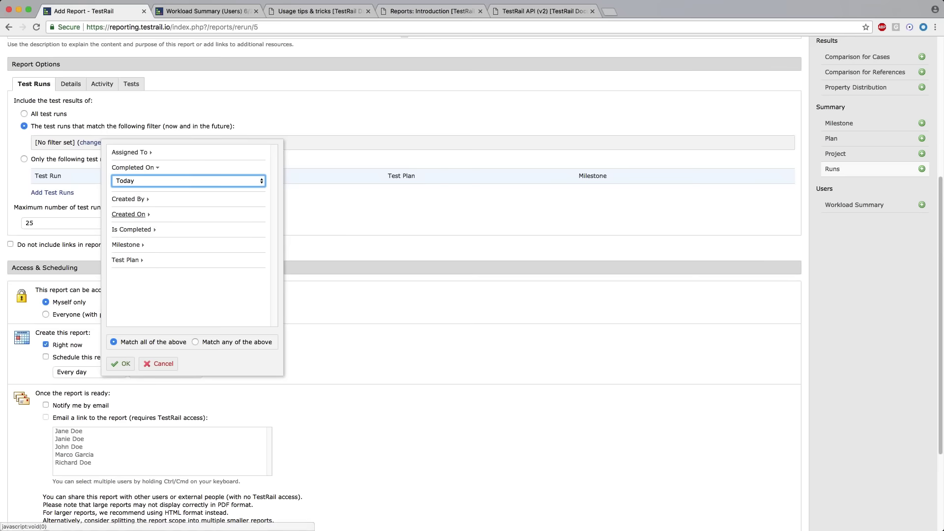
Try a user in the Created By criterion, check the Assigned To criterion and cancel the filter.
left_click(128, 199)
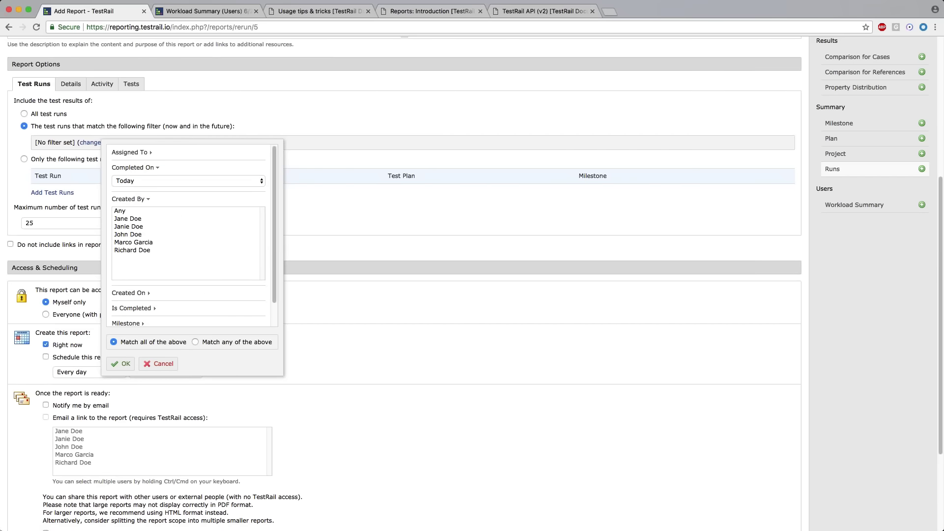
left_click(130, 243)
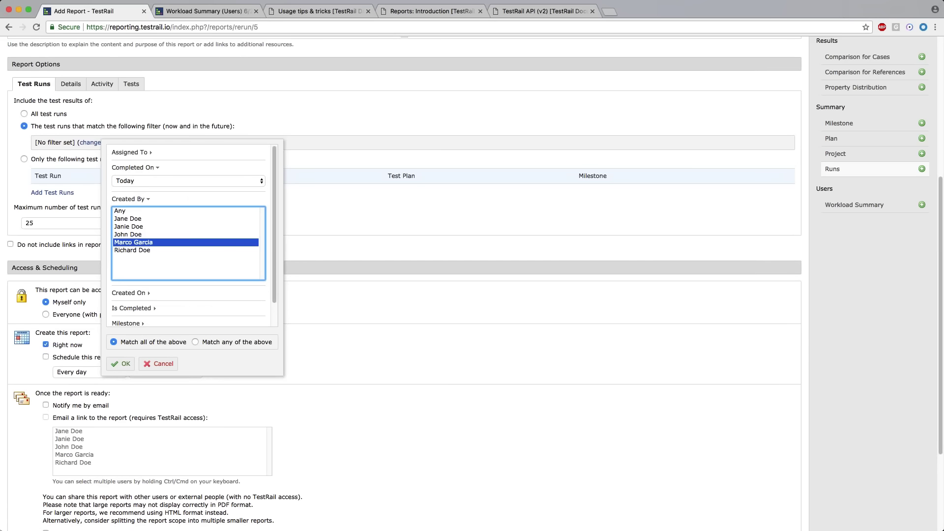
scroll(138, 181, "up", 3)
scroll(138, 196, "down", 3)
left_click(132, 141)
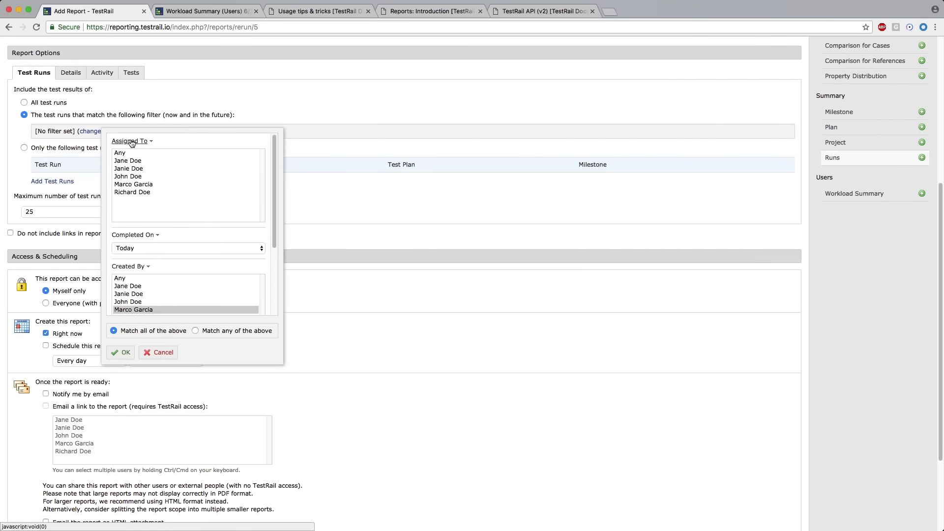
left_click(131, 141)
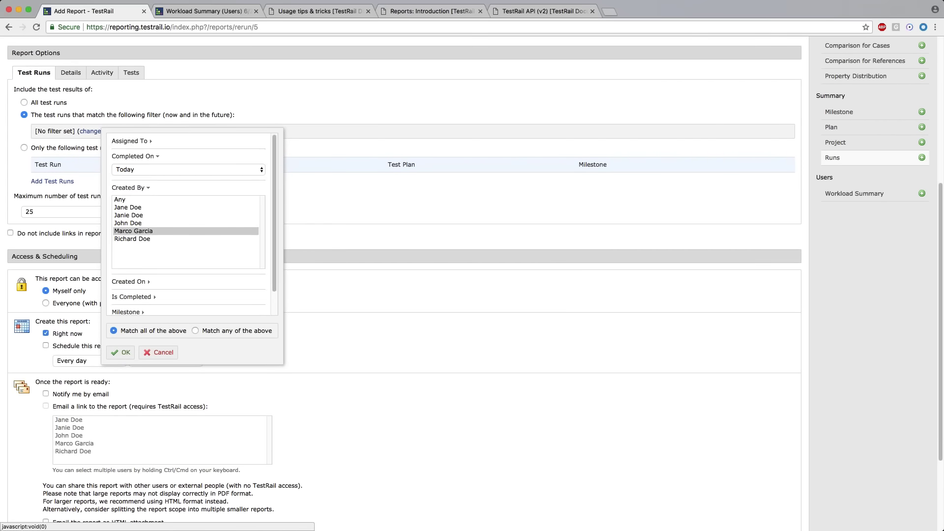
left_click(144, 190)
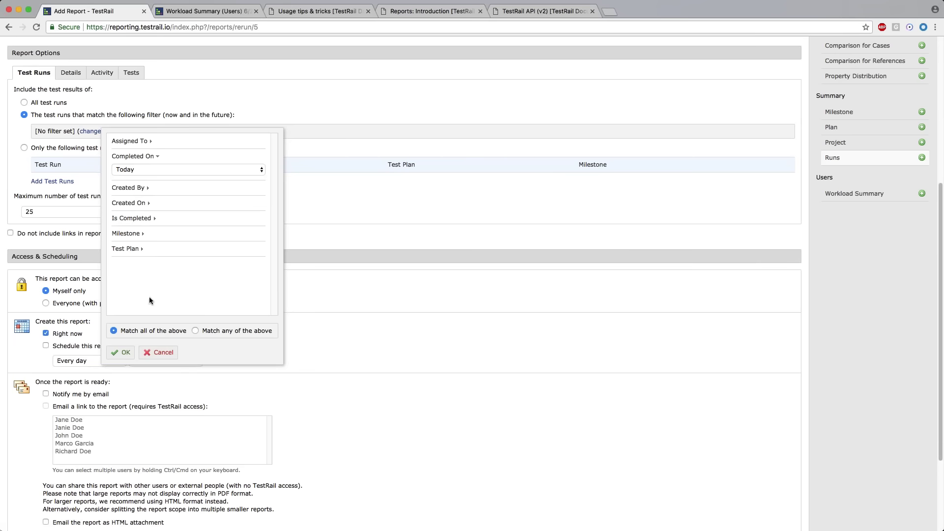
left_click(159, 353)
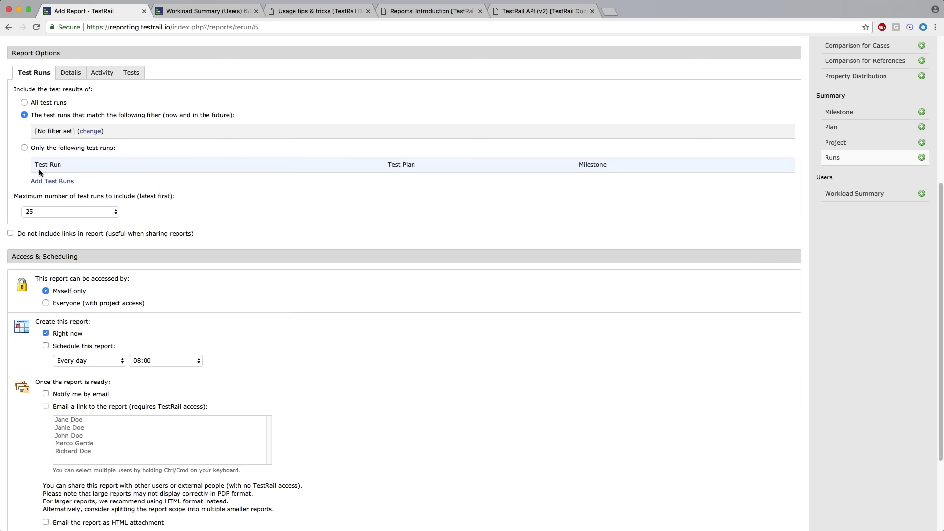
Restrict the report to only specific test runs and open the Add Test Runs selection.
left_click(25, 148)
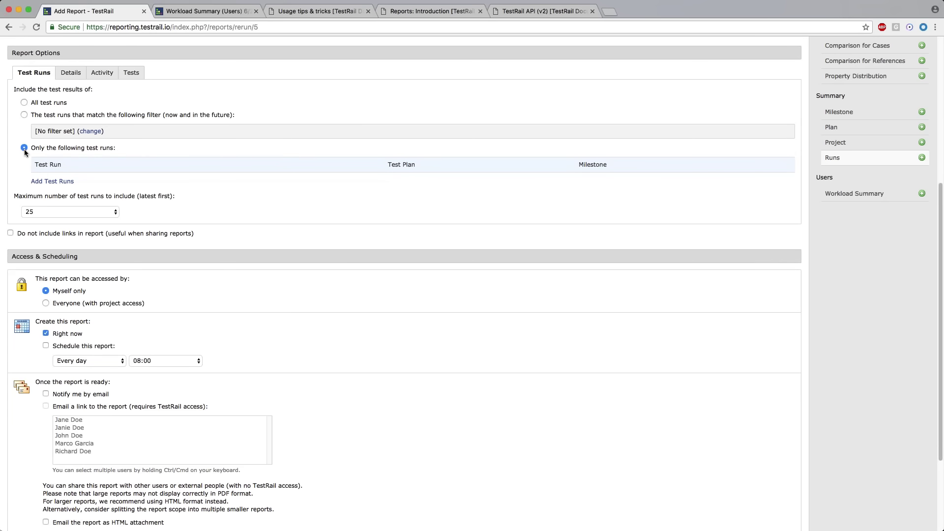
left_click(53, 182)
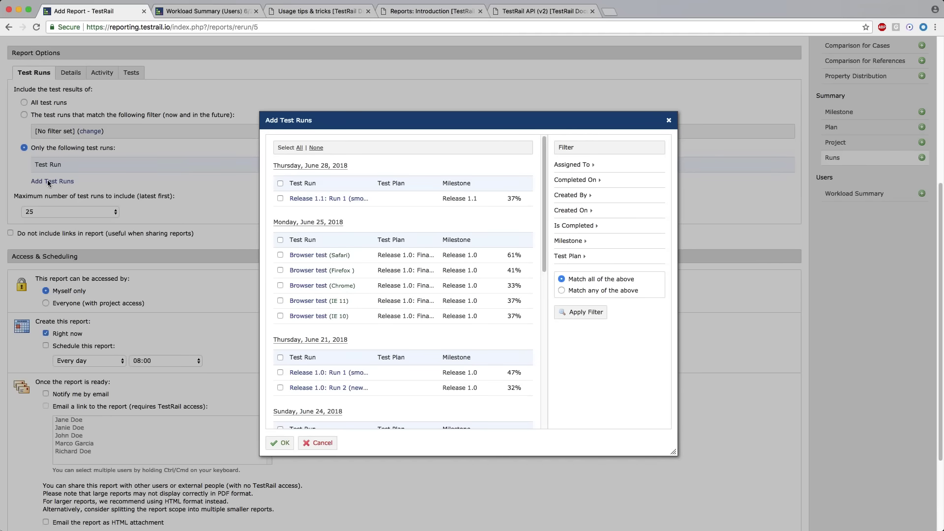
Select the Safari, Firefox, Chrome, IE 11 and IE 10 browser test runs dated June 25, 2018.
left_click(280, 255)
left_click(280, 270)
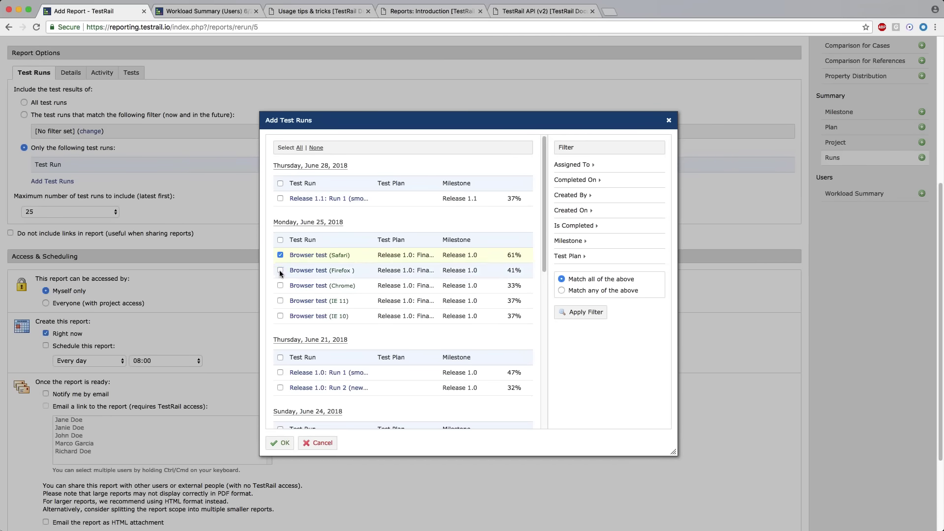
left_click(280, 285)
left_click(280, 300)
left_click(280, 315)
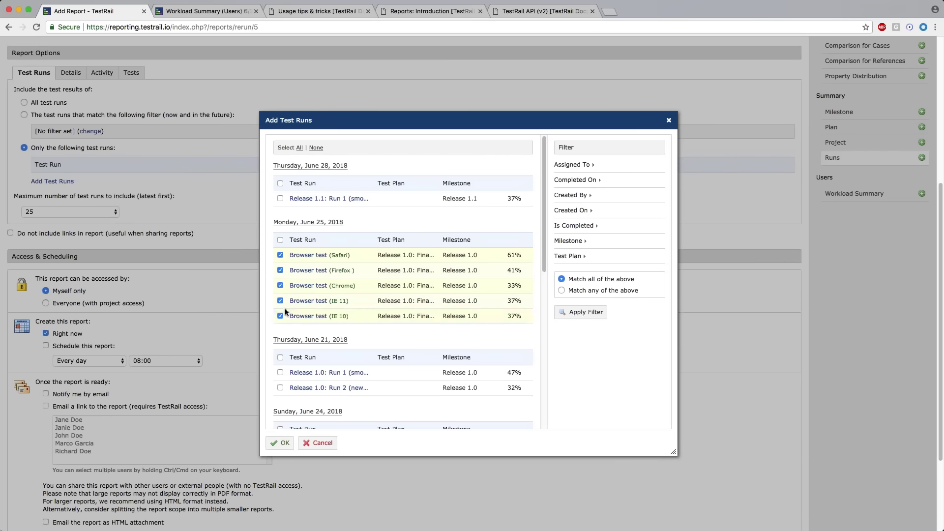
Deselect all five browser test runs and point out their configurations from IE 10 to Safari.
left_click(280, 316)
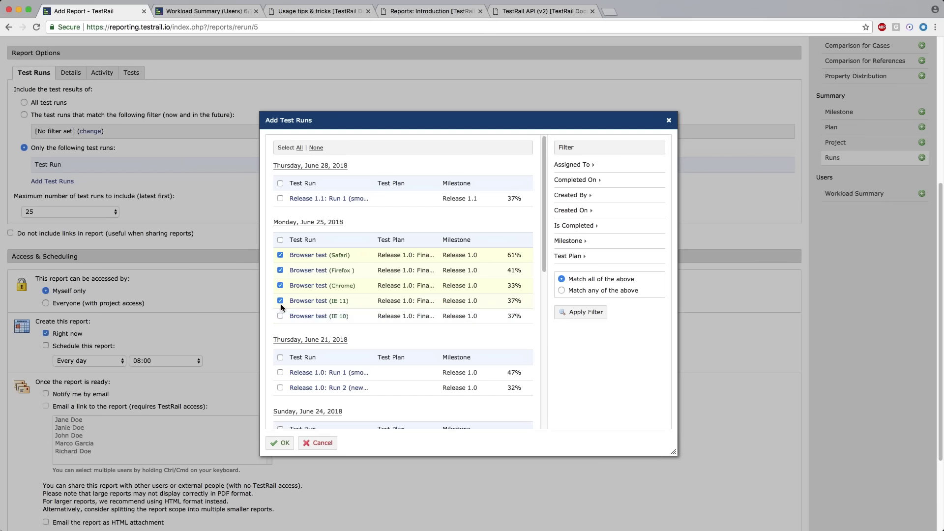
left_click(281, 271)
left_click(279, 255)
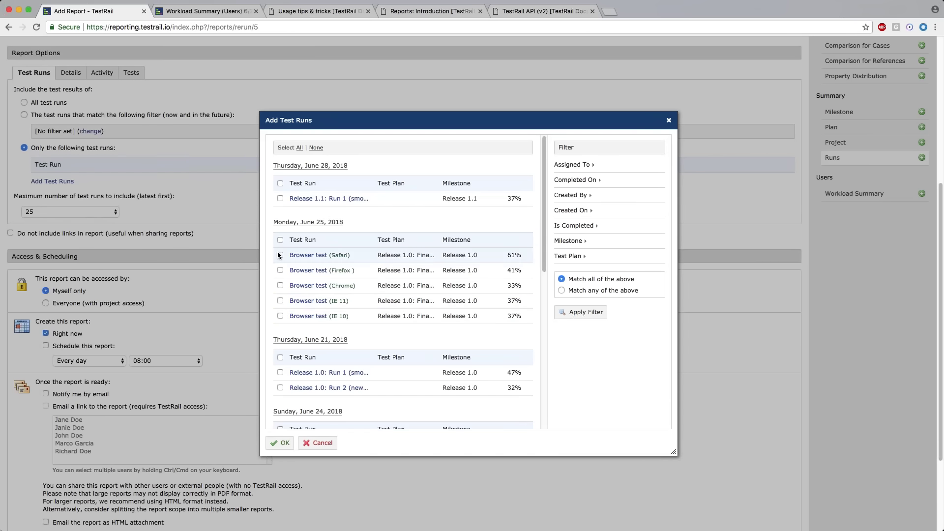
left_click_drag(349, 317, 331, 255)
left_click(331, 255)
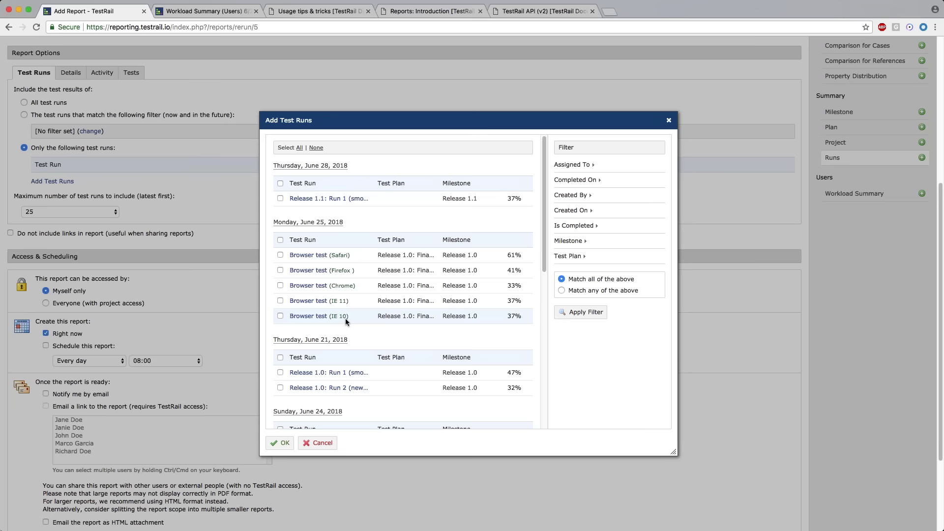
Try selecting only the Chrome browser test run, look through the available runs and clear the selection.
left_click(280, 285)
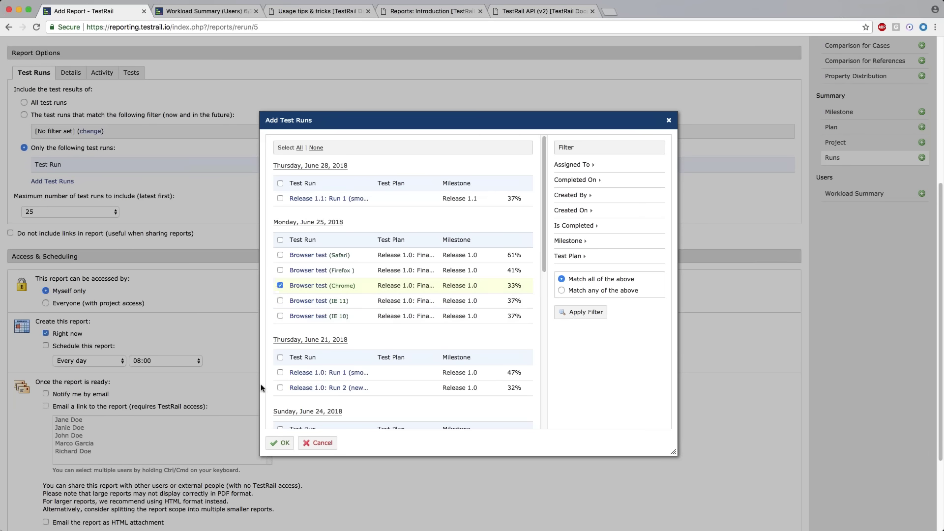
scroll(379, 330, "down", 1)
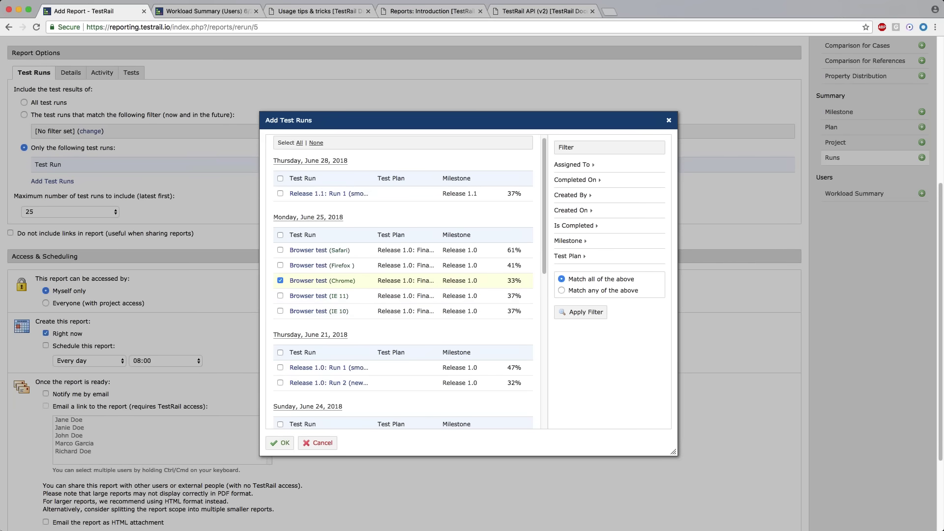
scroll(402, 295, "down", 5)
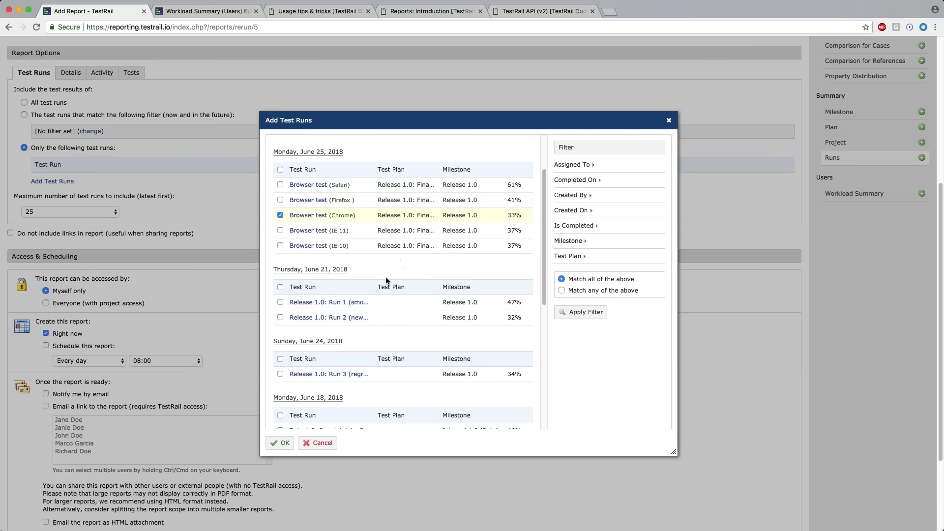
scroll(386, 280, "up", 3)
left_click(281, 264)
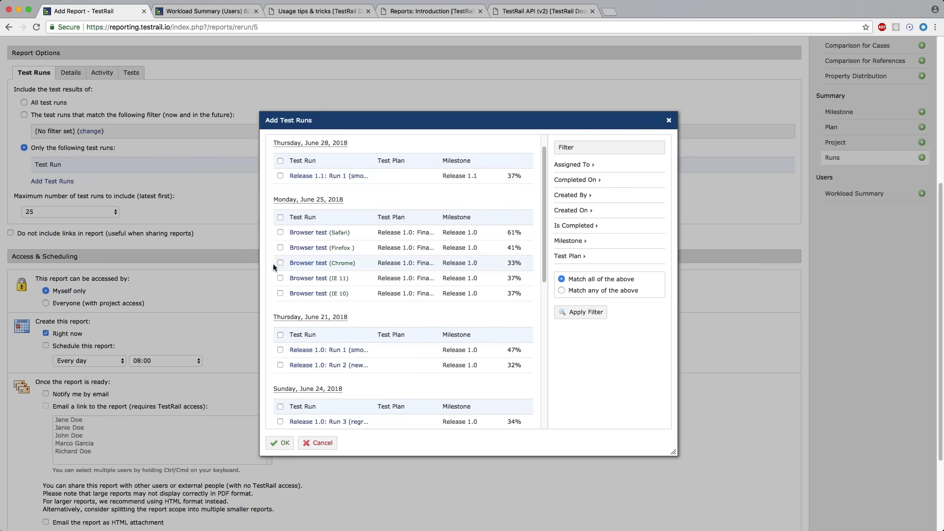
scroll(269, 252, "up", 3)
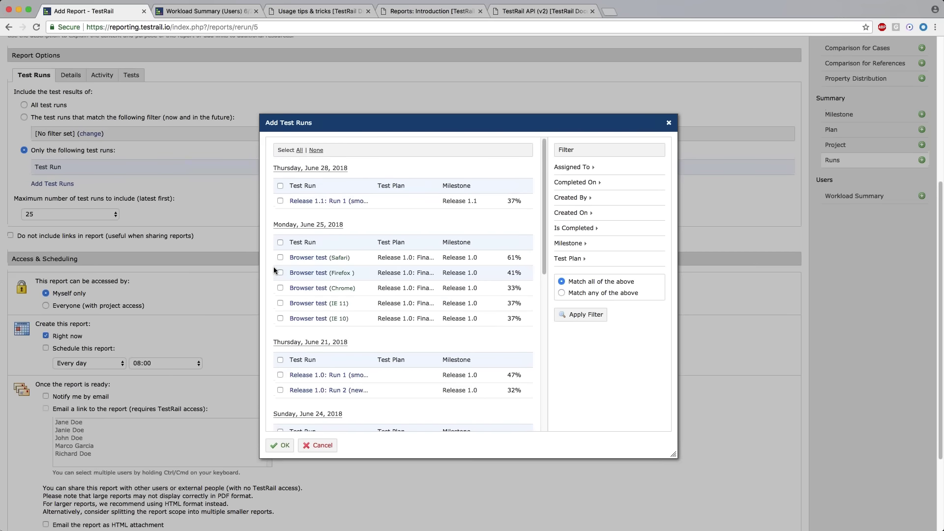
scroll(273, 267, "up", 2)
scroll(374, 293, "down", 3)
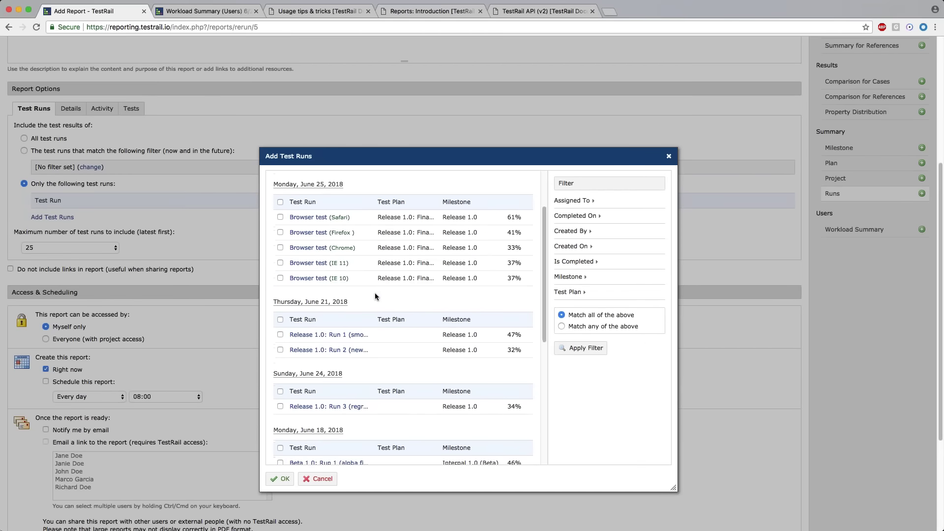
scroll(196, 255, "down", 1)
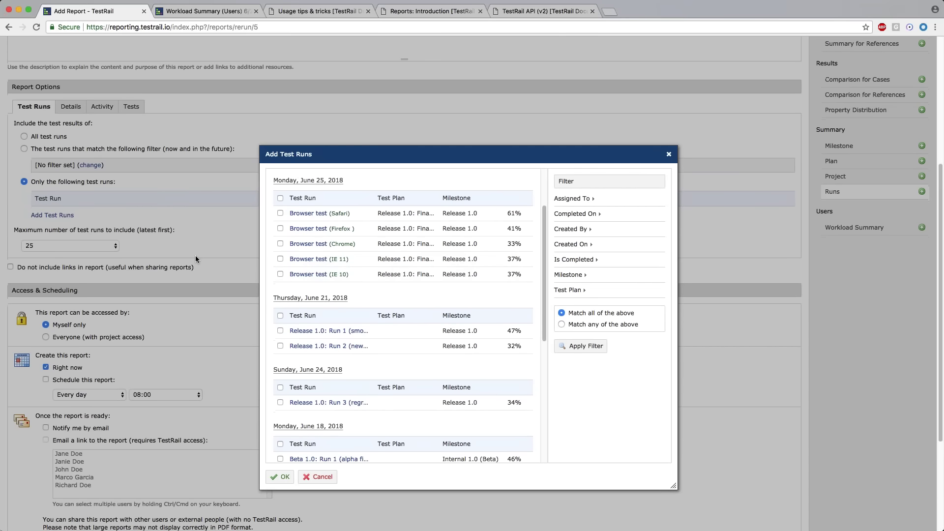
Look through the test runs available for the report, scrolling from Release 1.1 back to the Beta and Alpha runs.
scroll(196, 258, "down", 2)
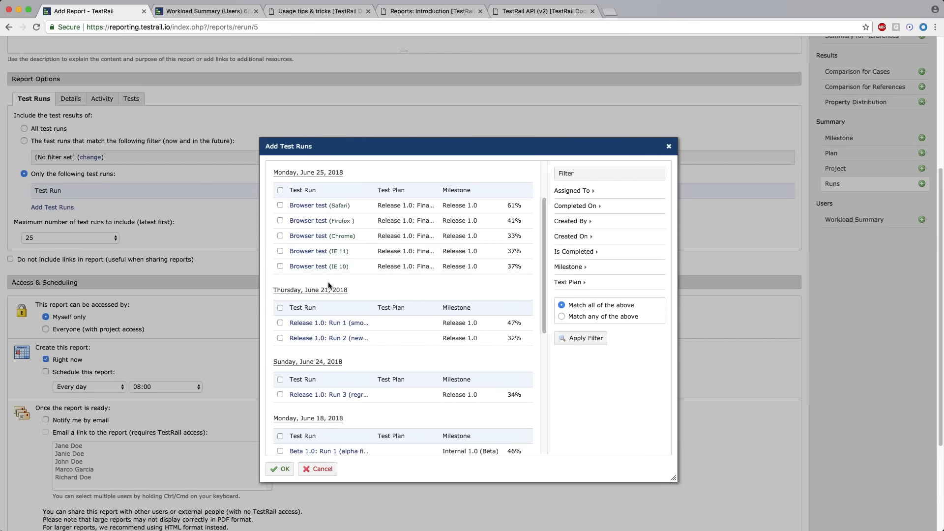
scroll(524, 295, "down", 1)
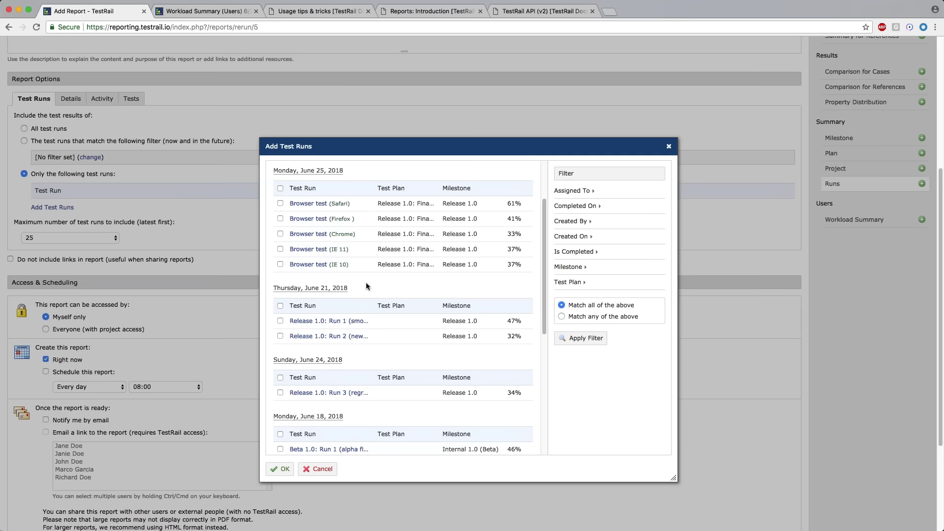
scroll(366, 290, "down", 2)
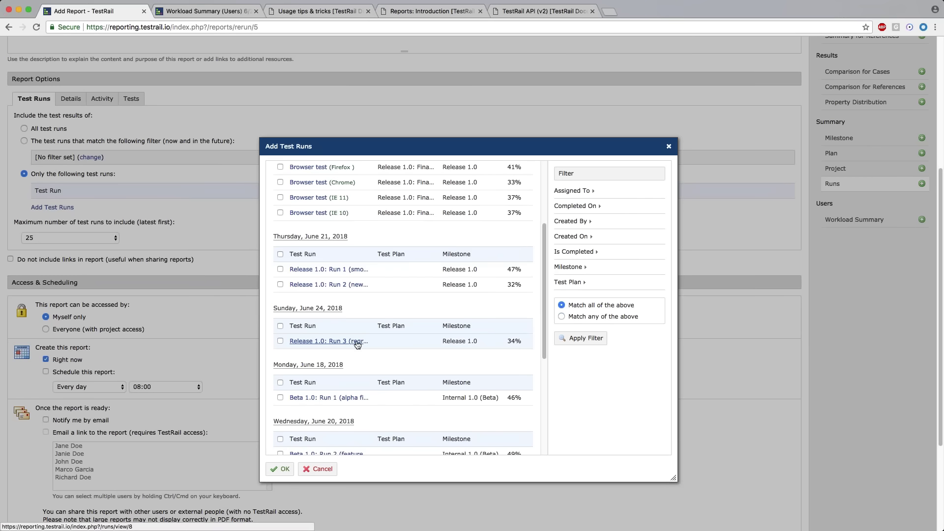
scroll(358, 344, "up", 5)
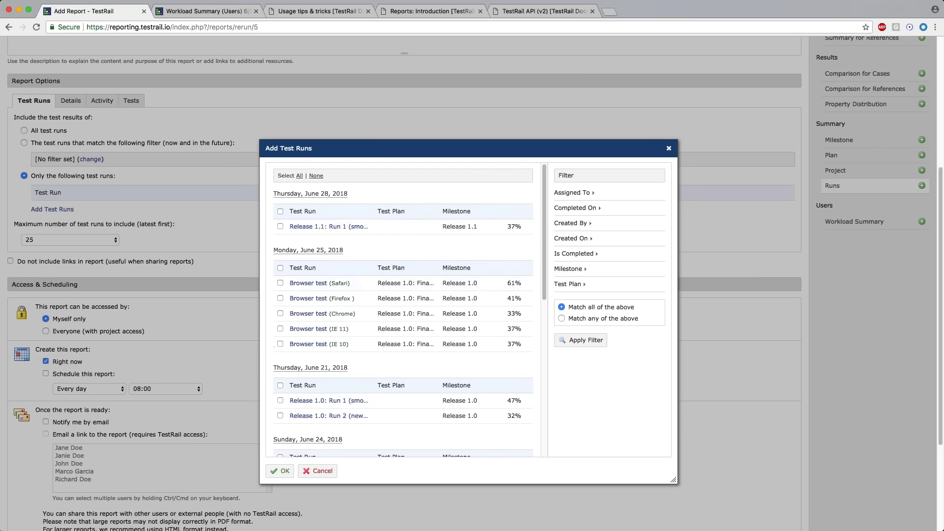
scroll(289, 295, "down", 6)
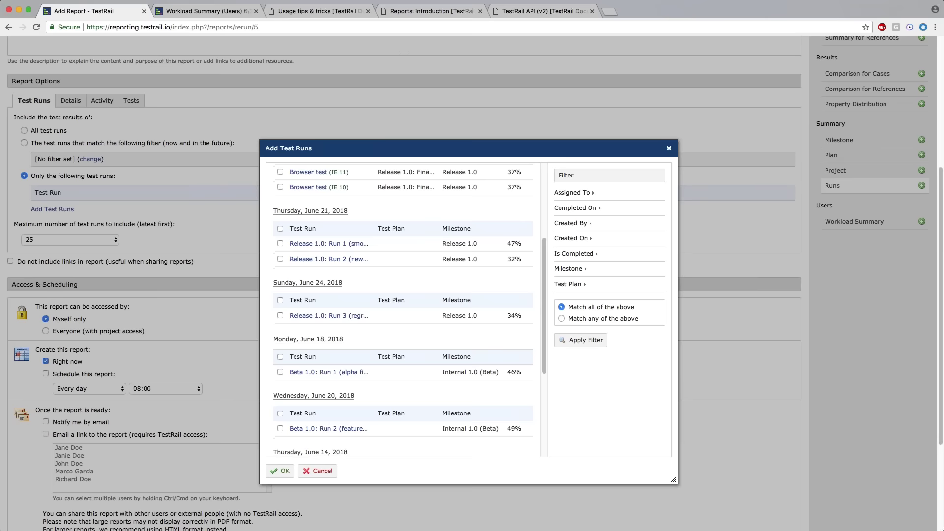
scroll(281, 364, "down", 5)
Try selecting the Beta 1.0: Run 3 test run, clear it and cancel the Add Test Runs selection.
left_click(280, 358)
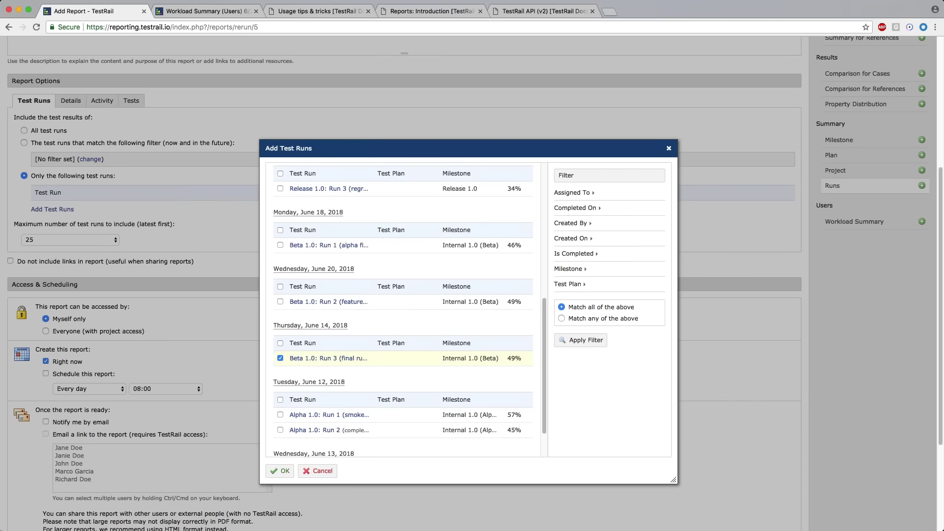
left_click(279, 357)
scroll(281, 364, "down", 2)
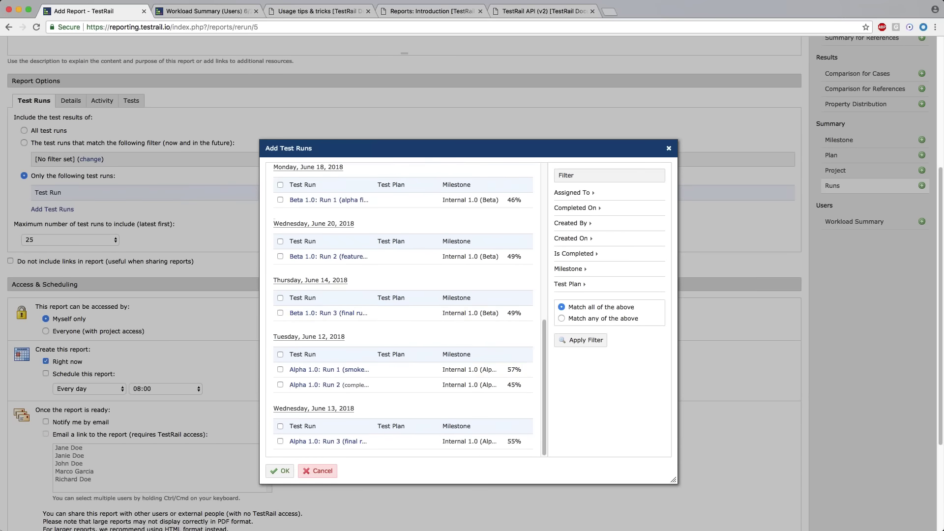
left_click(318, 471)
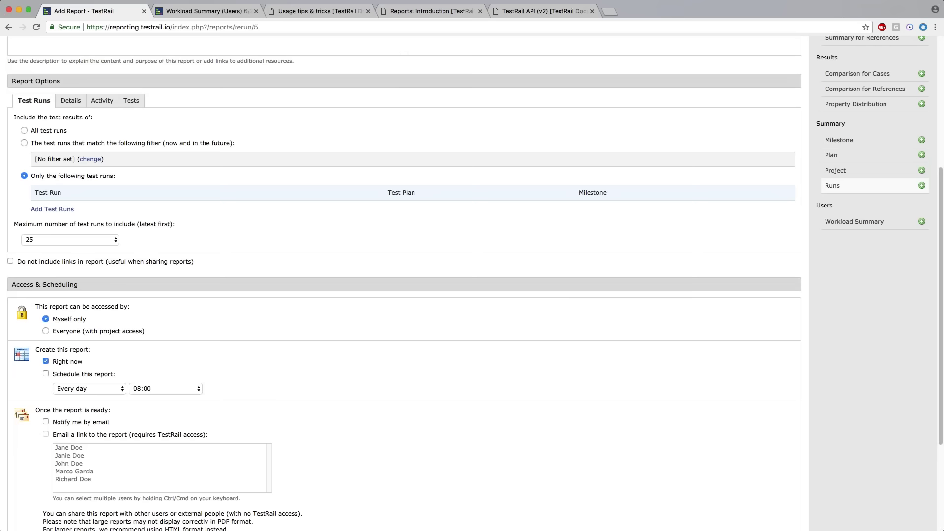
Look at the choices for the maximum number of test runs to include in the report.
scroll(116, 215, "up", 3)
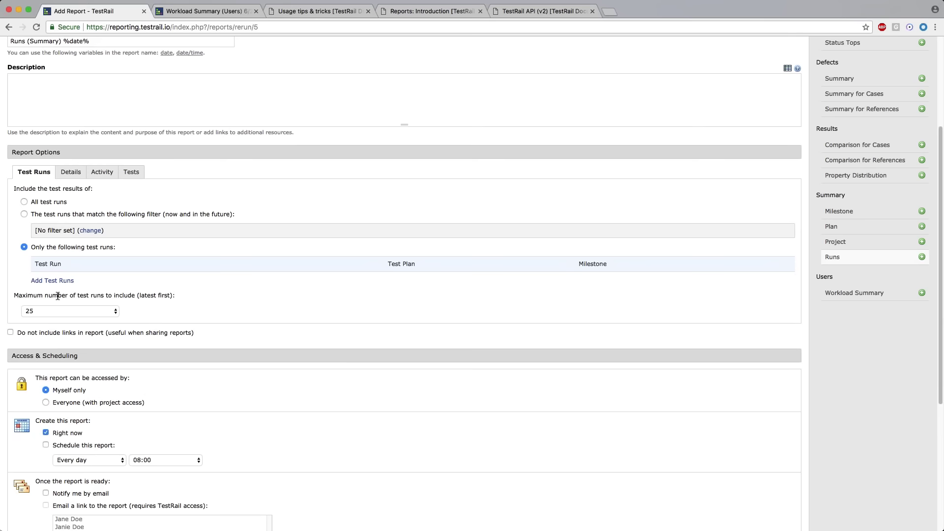
left_click(86, 311)
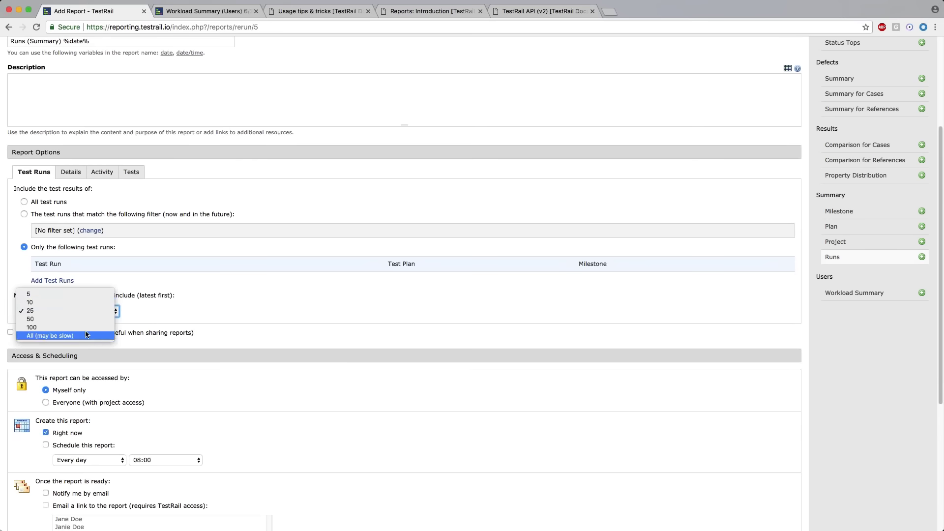
left_click(185, 318)
left_click(37, 311)
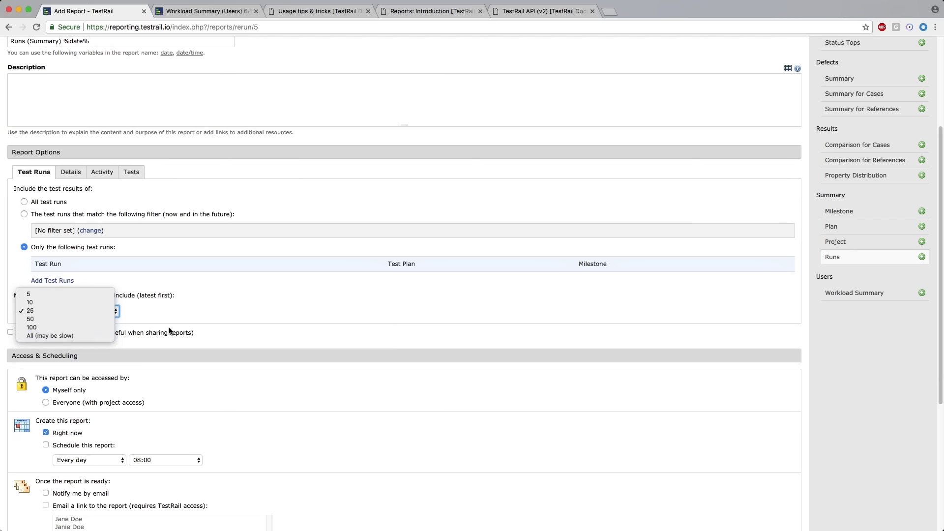
left_click(131, 328)
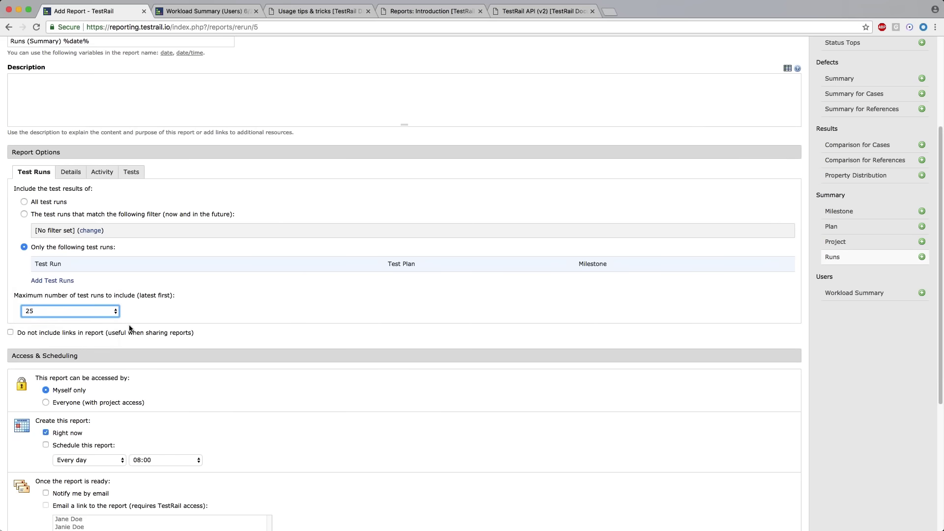
Try excluding links from the report for sharing, and turn that option off again.
scroll(99, 338, "down", 1)
scroll(135, 321, "down", 1)
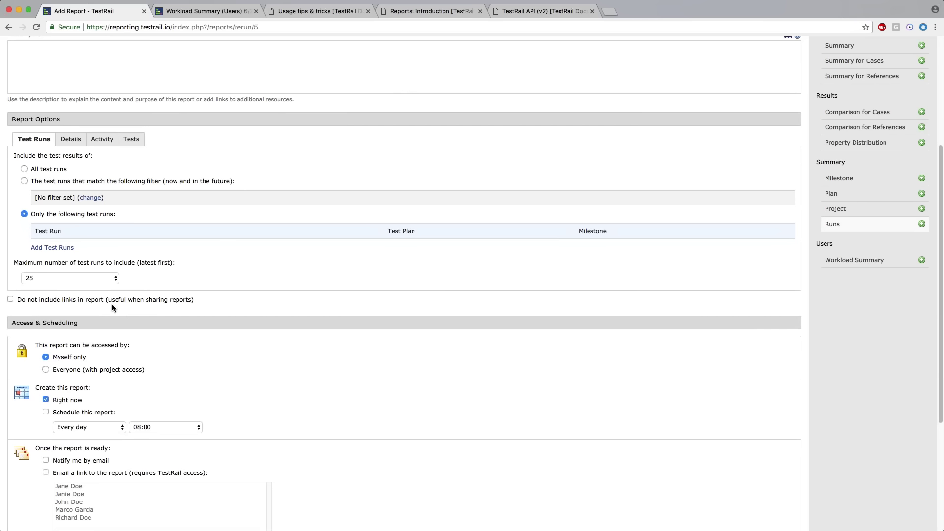
left_click(10, 300)
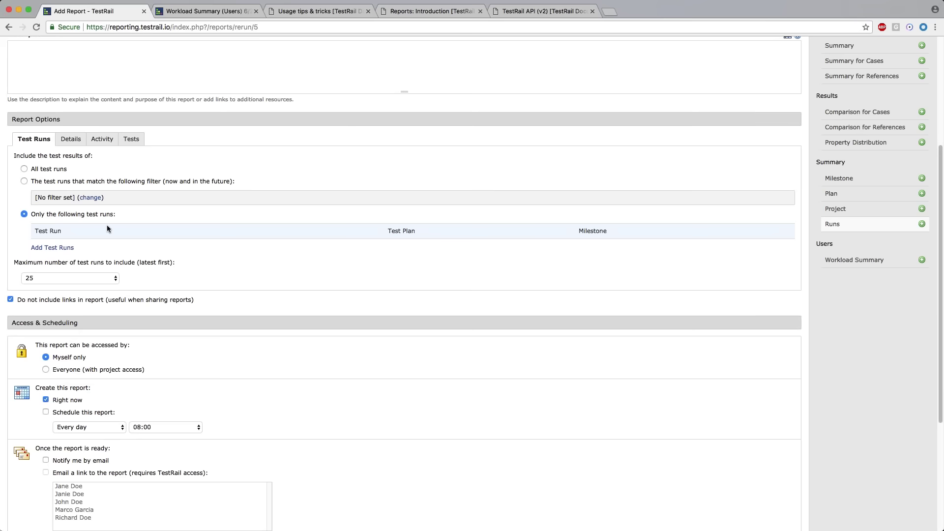
left_click(10, 300)
Make the report accessible to everyone with project access, enabling the option to email a link to it.
scroll(99, 325, "down", 5)
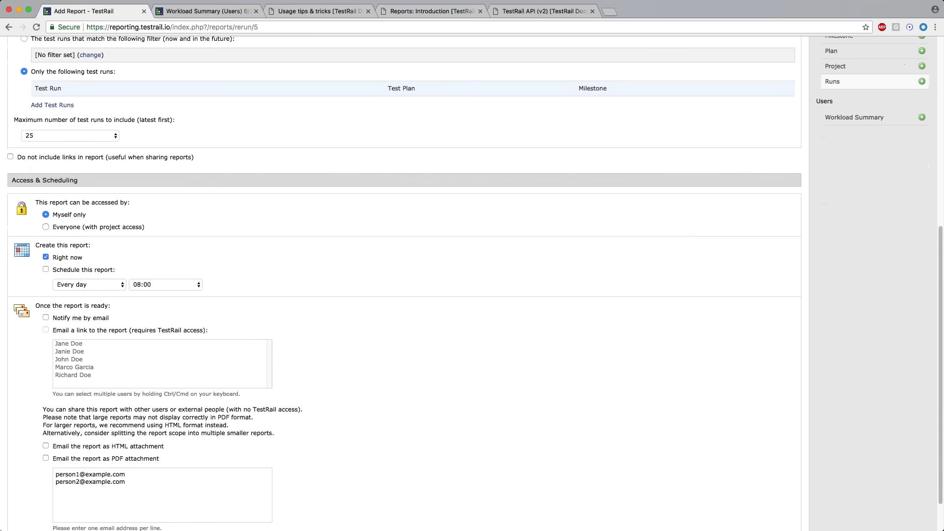
scroll(70, 193, "down", 1)
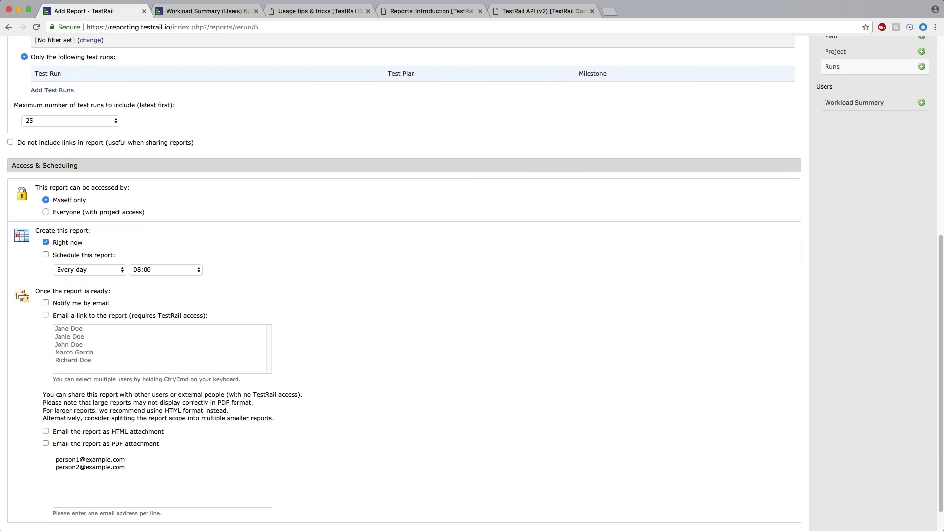
scroll(401, 283, "down", 2)
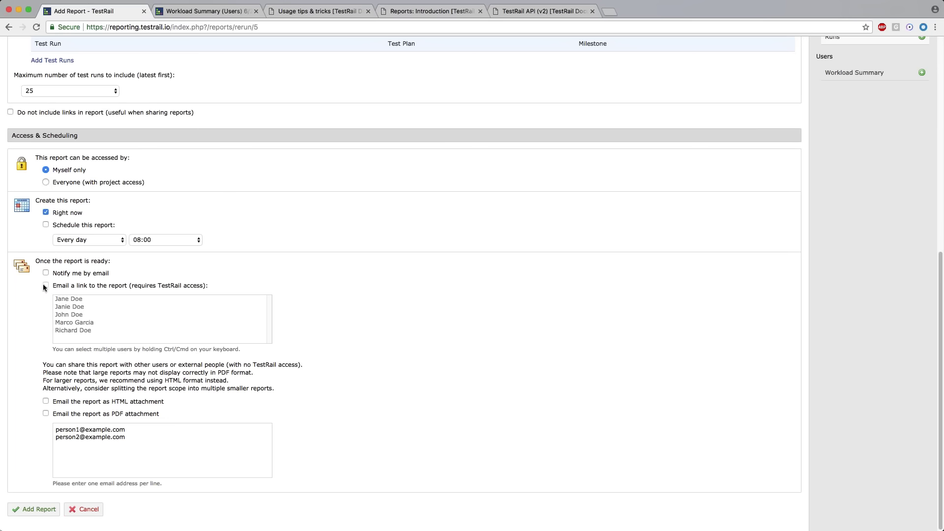
left_click_drag(47, 287, 147, 287)
left_click(28, 290)
left_click(53, 183)
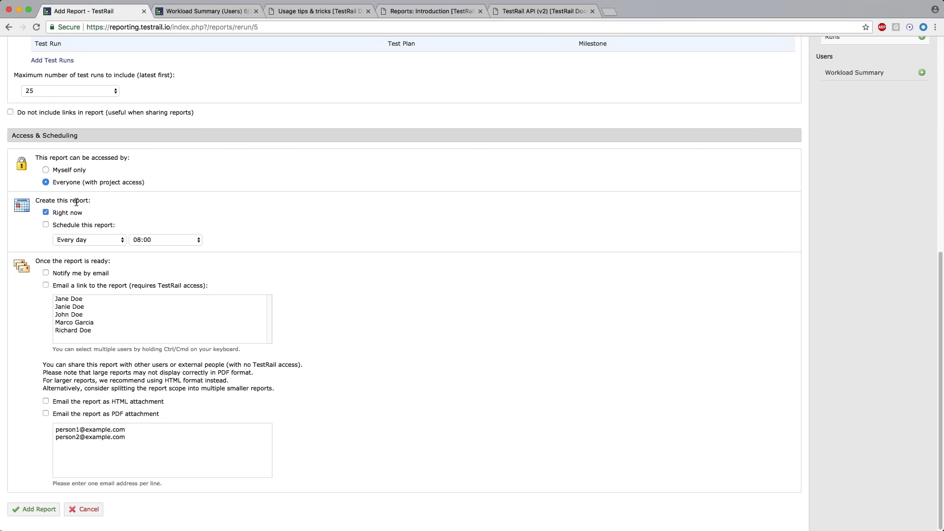
Try the email link and notification options, and point out the recipient list for emailing the report as an attachment.
left_click(45, 284)
left_click(45, 275)
left_click(46, 274)
left_click_drag(126, 437, 54, 429)
left_click(126, 437)
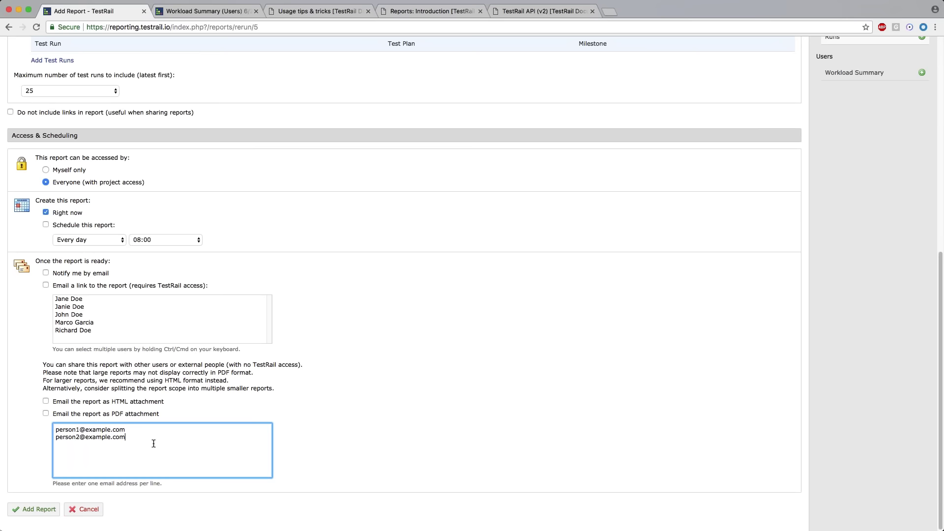
Schedule the report for every day at 08:00, checking the frequency and time choices.
scroll(52, 283, "up", 1)
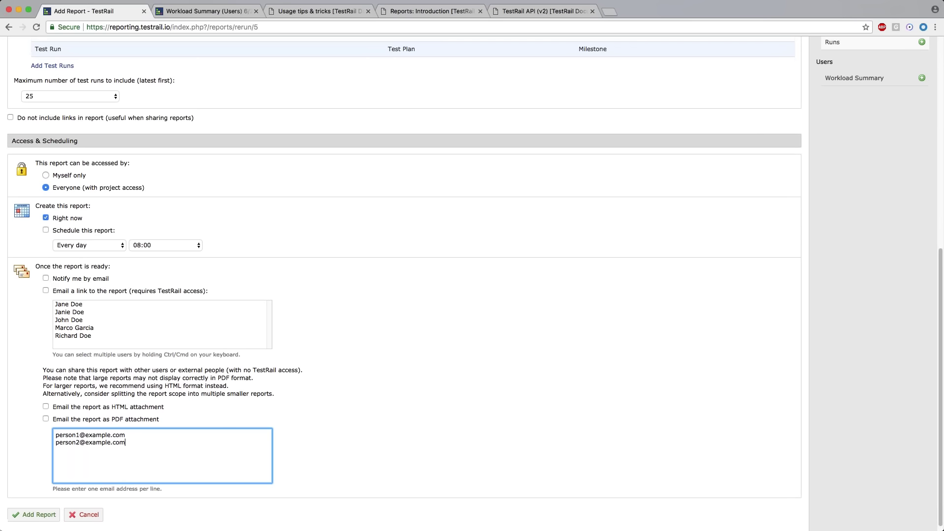
left_click(45, 230)
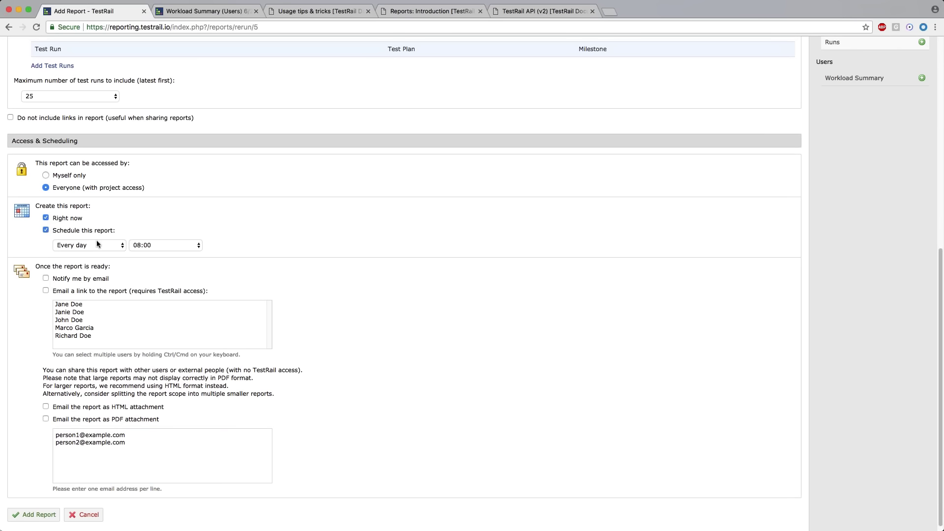
left_click(122, 247)
left_click(123, 250)
left_click(146, 245)
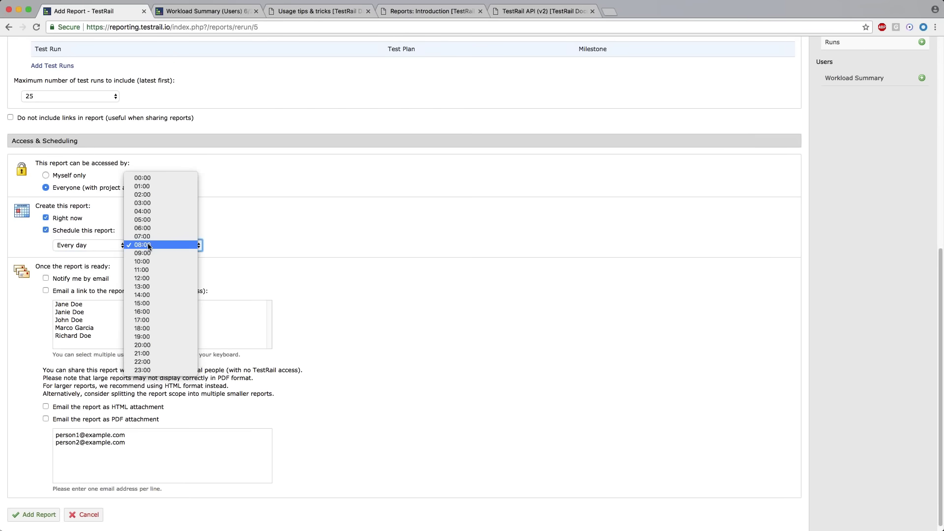
left_click(257, 252)
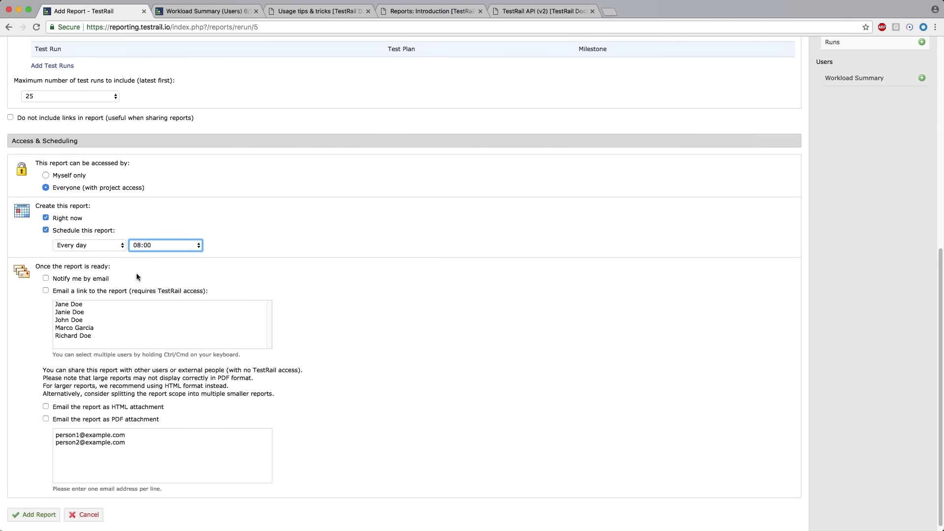
Turn off both the immediate creation and the schedule of the report.
scroll(167, 261, "down", 1)
left_click(164, 255)
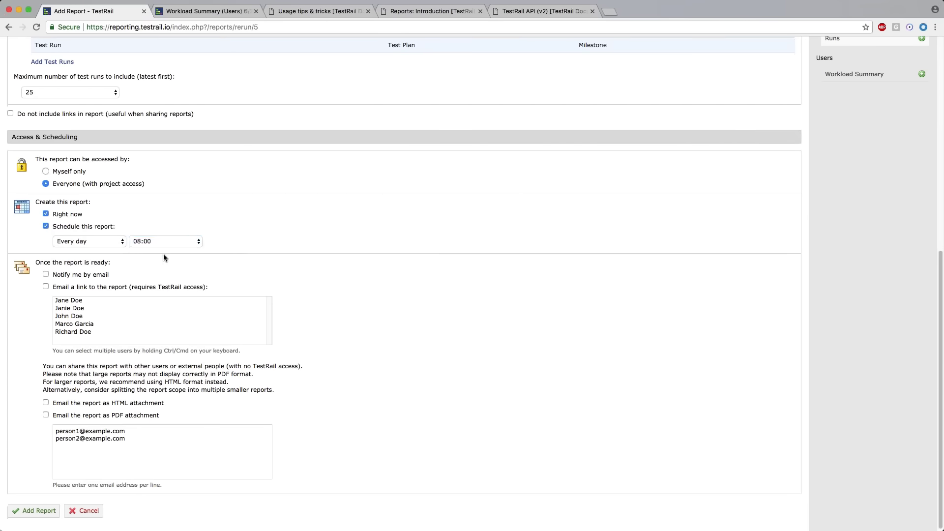
scroll(152, 251, "down", 1)
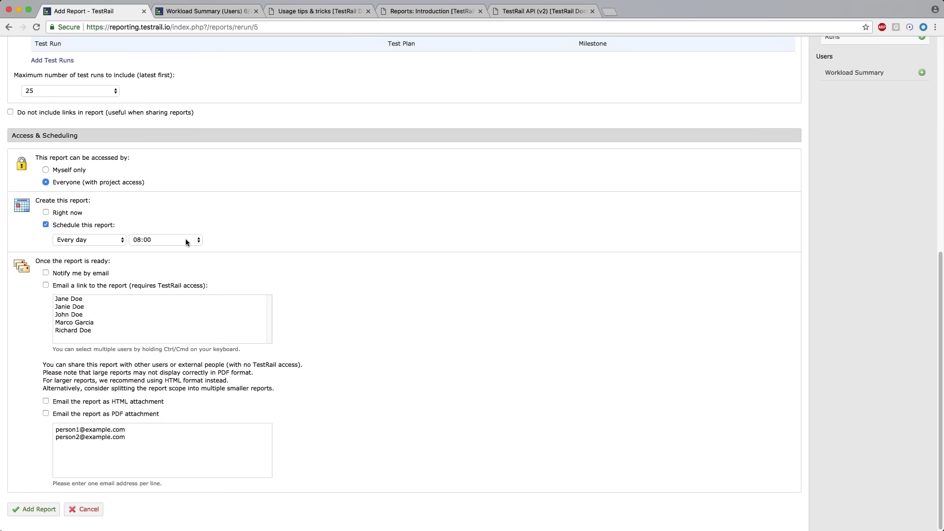
left_click(46, 225)
Set the report to include the results of all test runs.
scroll(404, 284, "up", 4)
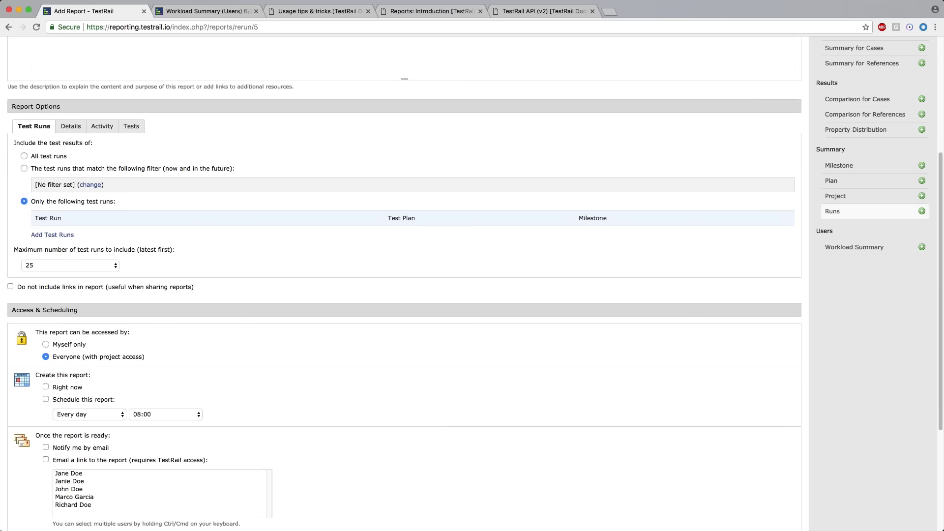
scroll(24, 237, "up", 2)
left_click(24, 237)
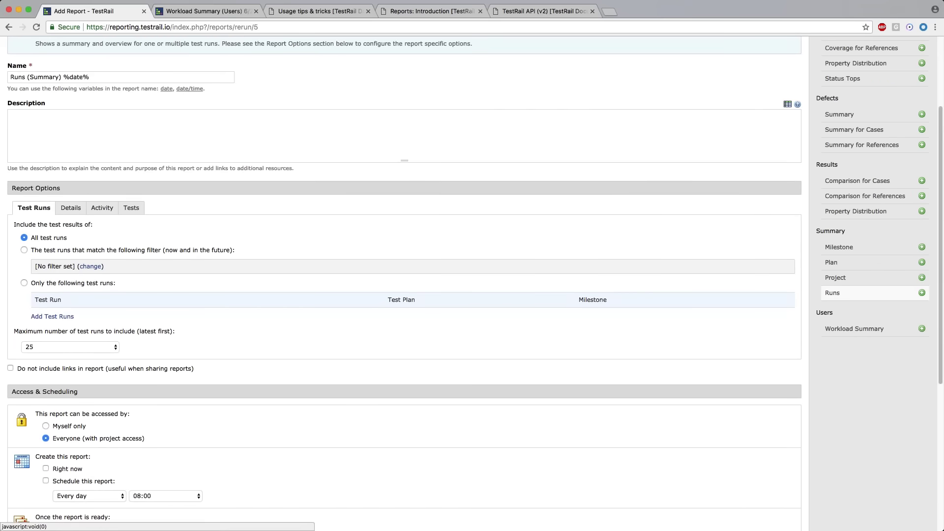
Point out the Access & Scheduling section and review its settings below the report options.
scroll(88, 395, "down", 1)
left_click_drag(11, 374, 88, 395)
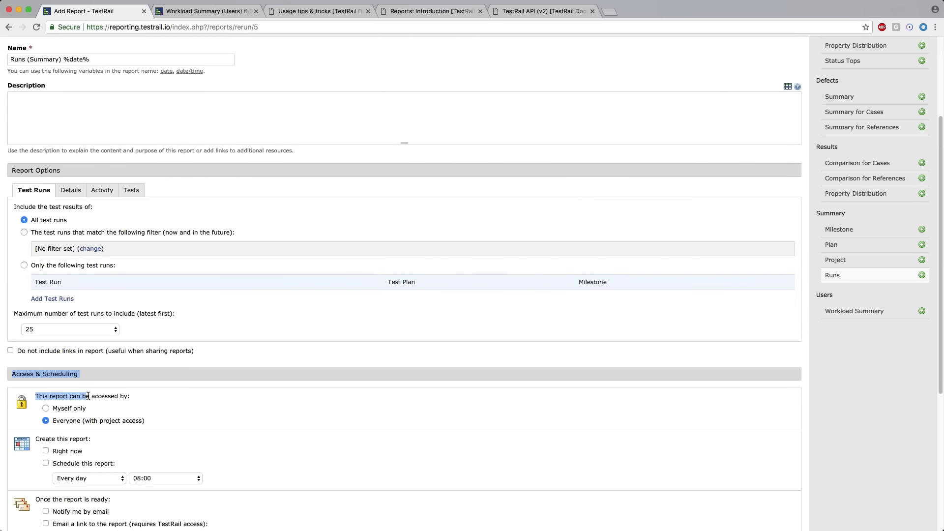
scroll(88, 395, "down", 4)
scroll(78, 278, "up", 2)
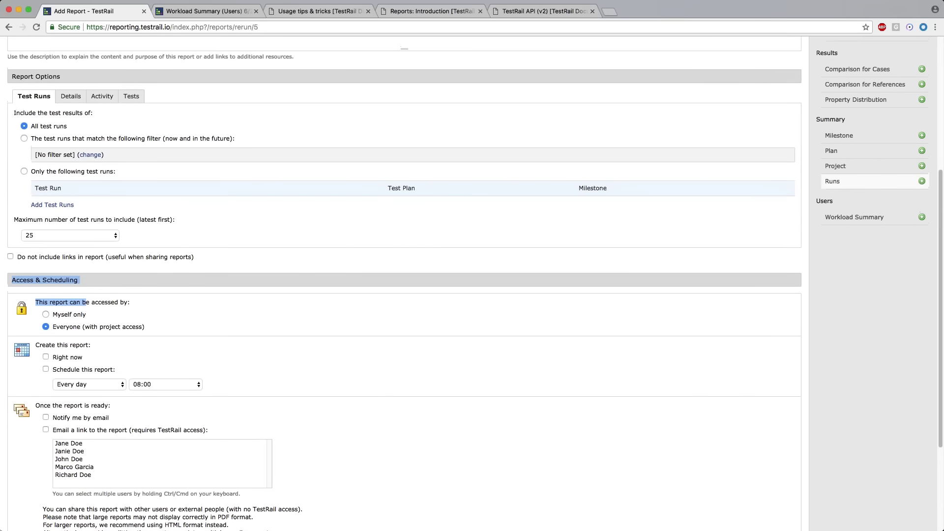
scroll(49, 163, "up", 1)
Show the Details report options and try switching the Tests and test results section off and on.
left_click(69, 151)
left_click(162, 189)
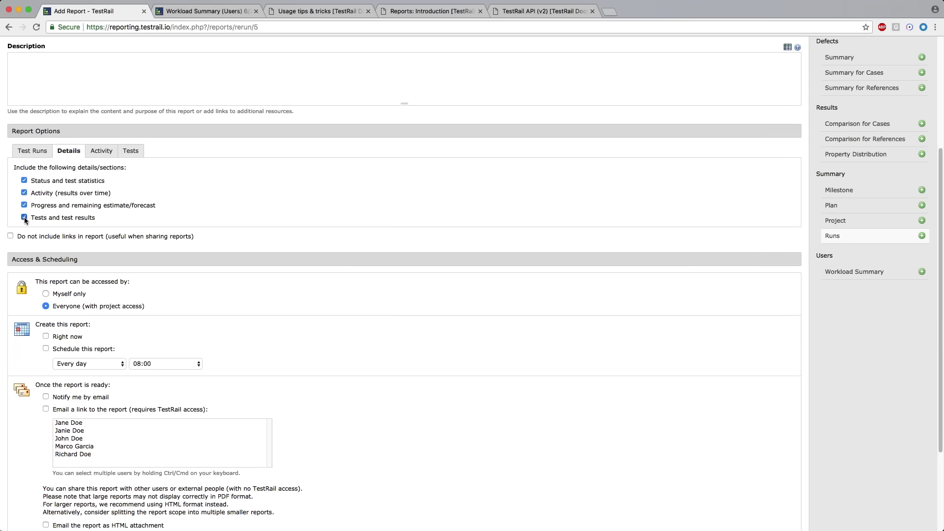
left_click(25, 218)
key("space")
Examine the Activity options and their time frame choices, and return to the Details options.
left_click(107, 156)
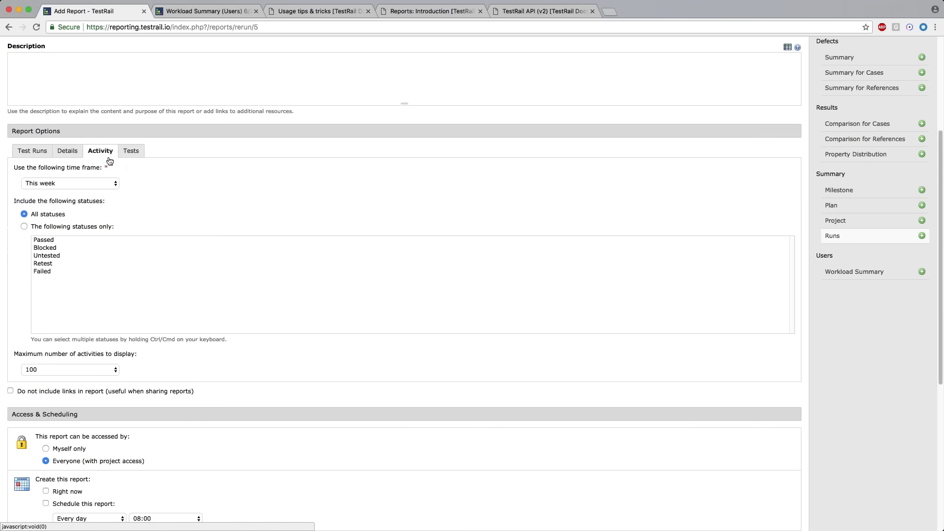
left_click(97, 184)
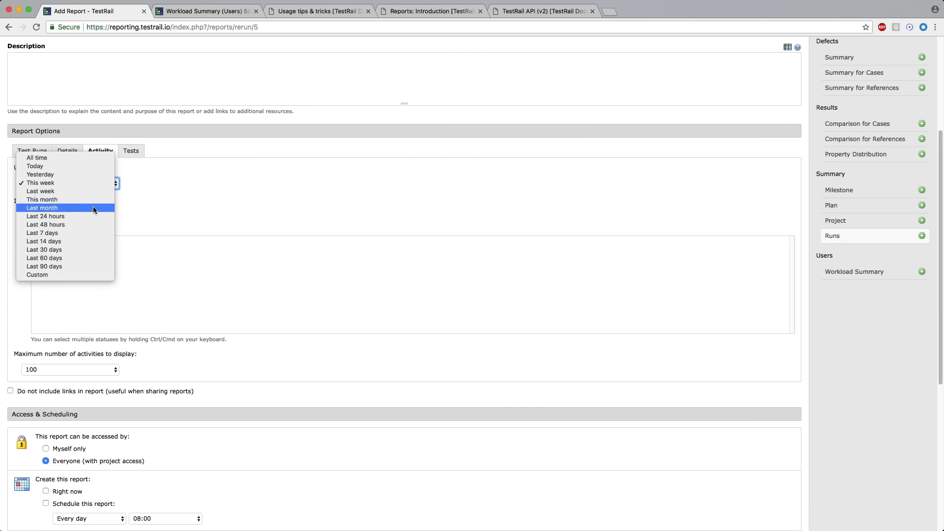
left_click(143, 190)
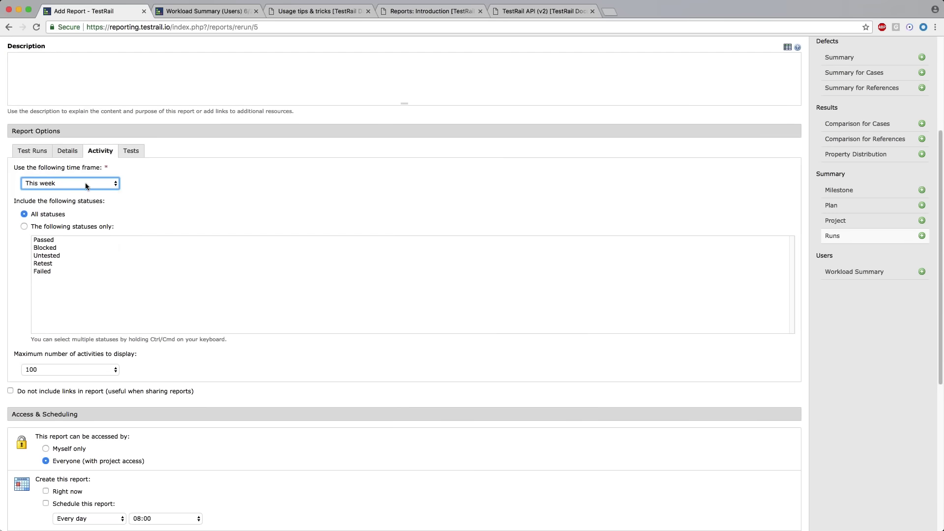
left_click(84, 182)
key("Escape")
left_click(111, 168)
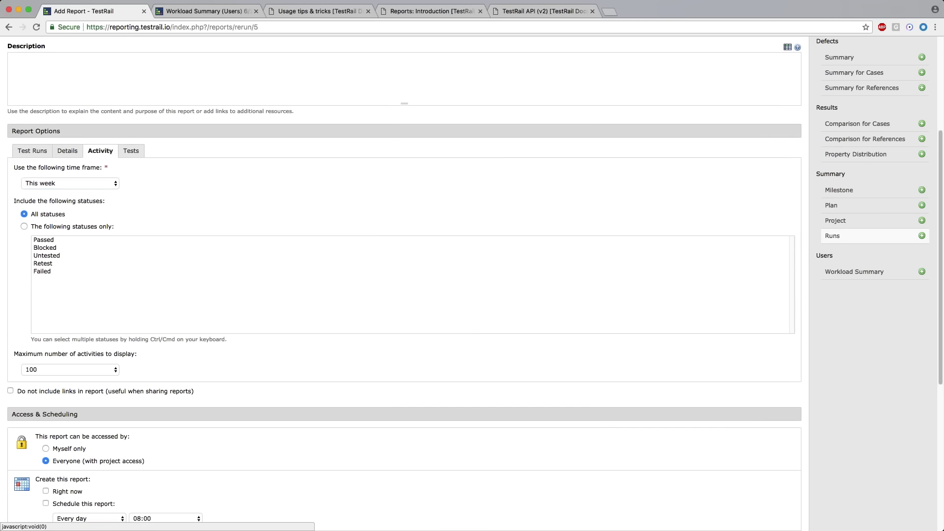
left_click(74, 155)
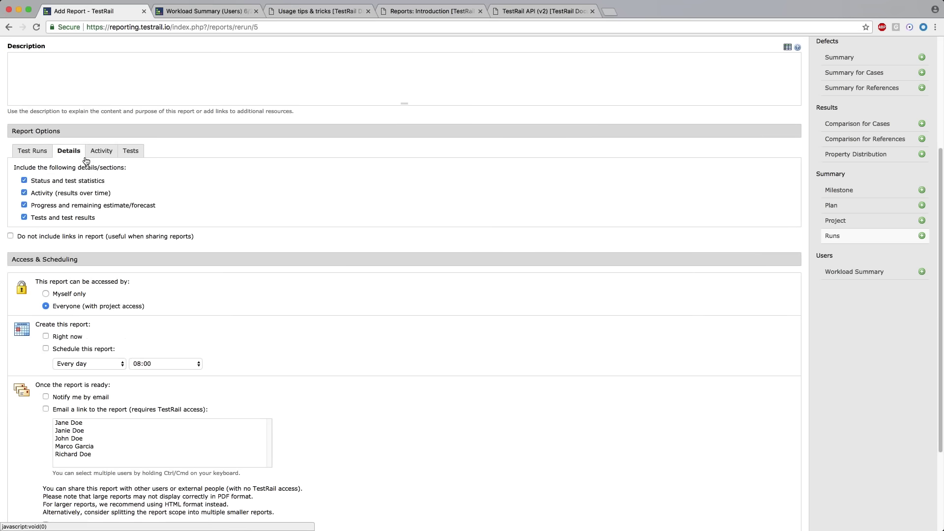
Try switching the Activity (results over time) section off and on, and review the time frame choices in the Activity options.
left_click(25, 192)
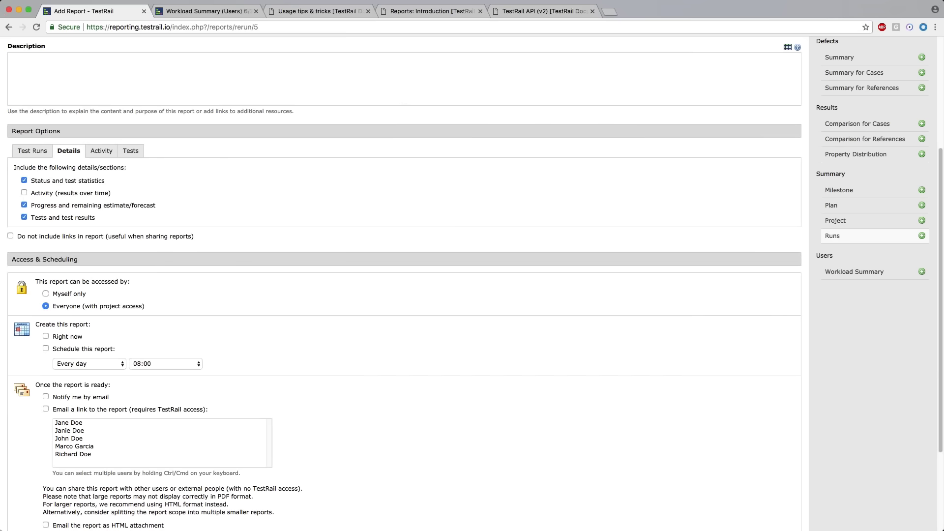
left_click(24, 193)
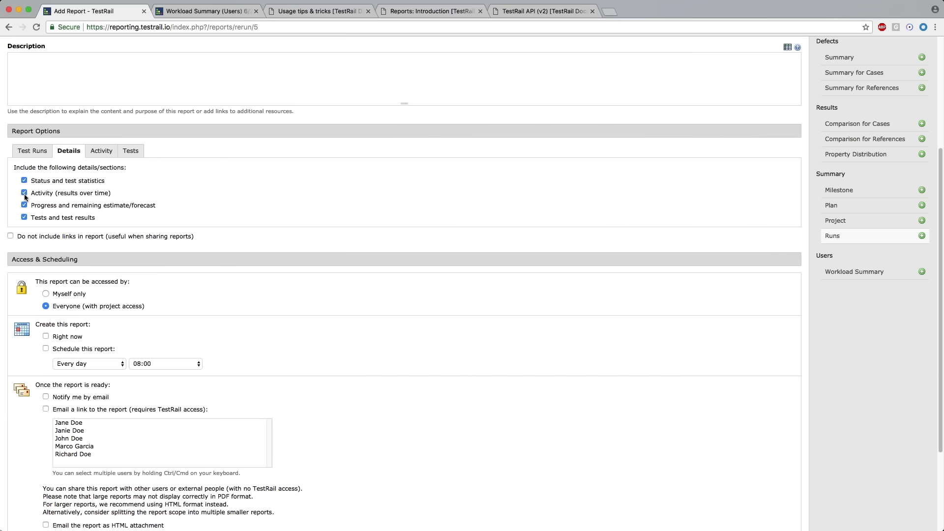
left_click(99, 155)
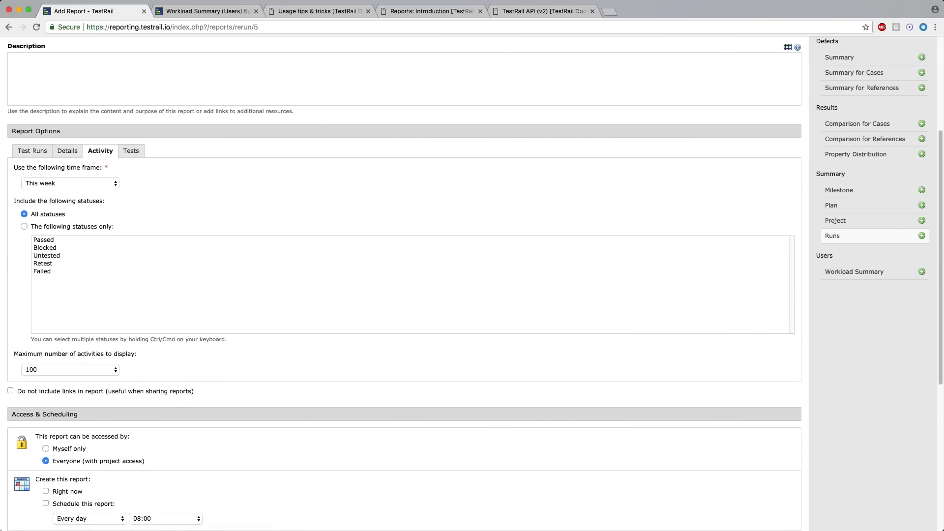
left_click(57, 184)
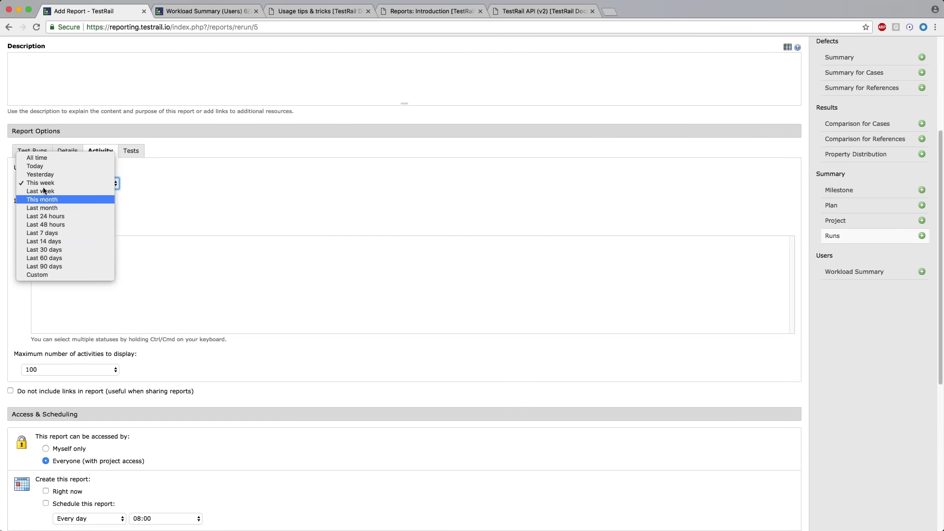
left_click(160, 207)
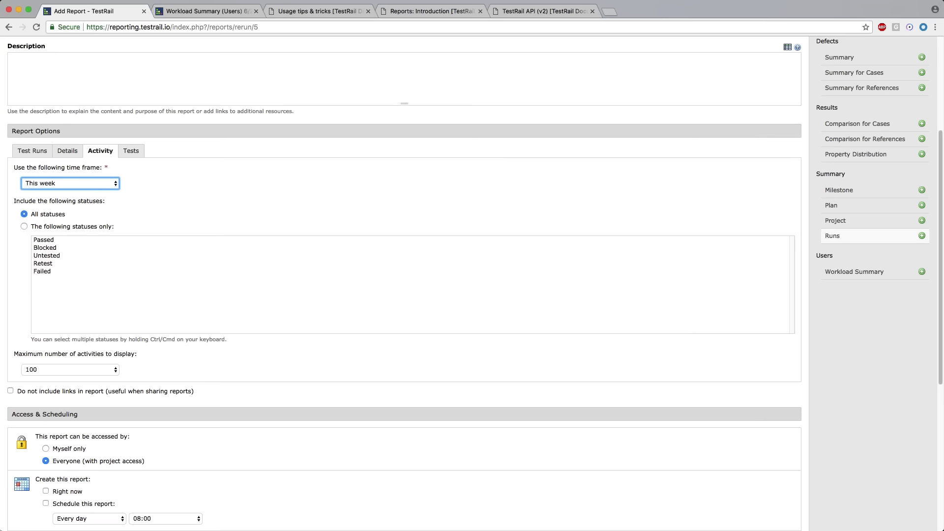
Examine the Activity options' status selection, the choices for the maximum number of activities, and the option to exclude links from the report.
scroll(164, 342, "down", 1)
left_click(164, 342)
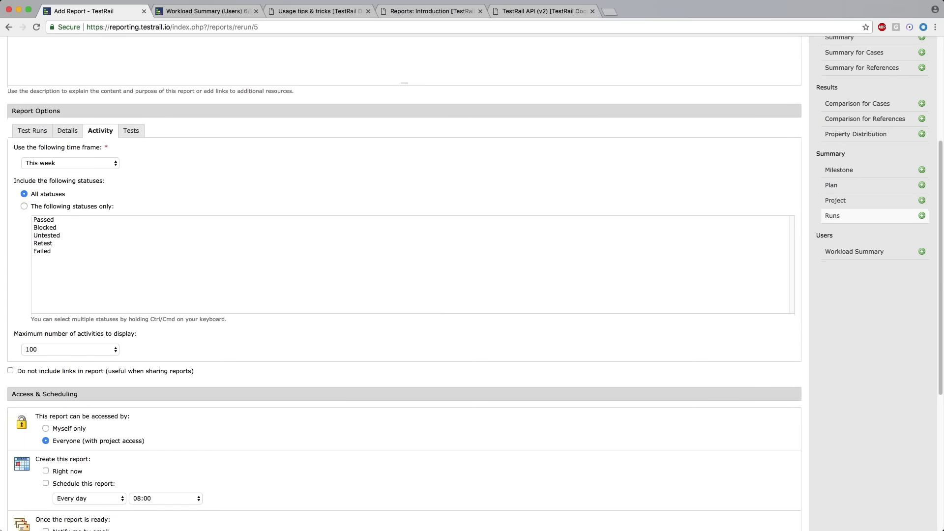
scroll(475, 283, "down", 1)
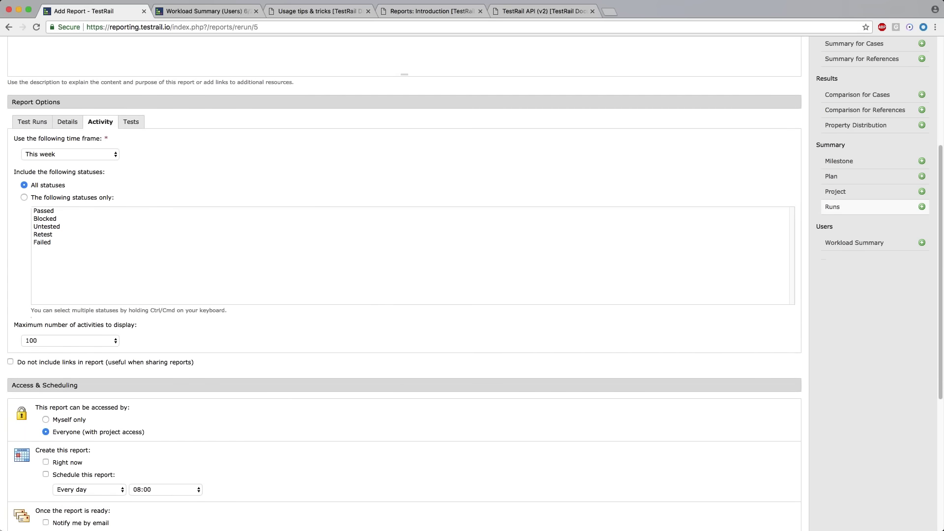
left_click(77, 339)
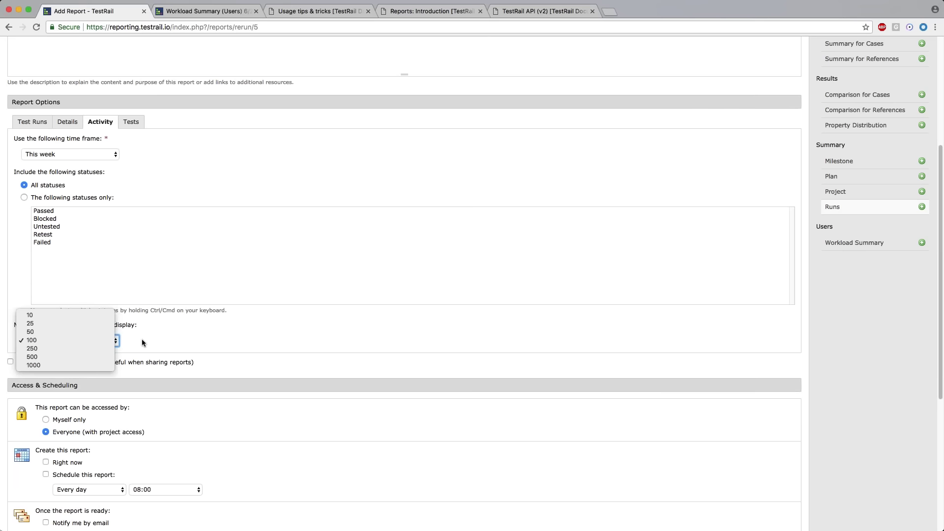
left_click(192, 343)
scroll(89, 341, "down", 2)
scroll(90, 339, "down", 1)
left_click(114, 295)
left_click(134, 295)
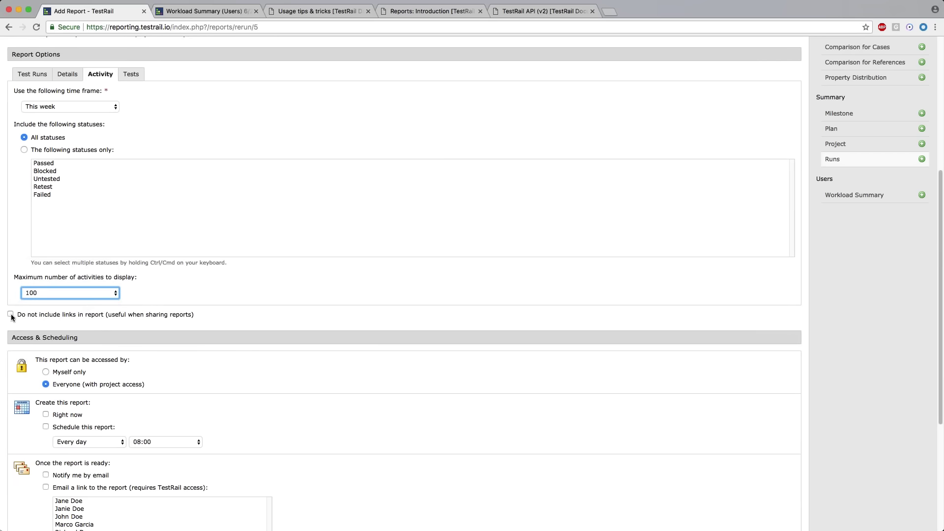
Show the Tests report options and compare them with the Tests and test results section in the Details options.
scroll(183, 275, "up", 1)
scroll(182, 275, "up", 5)
left_click(130, 288)
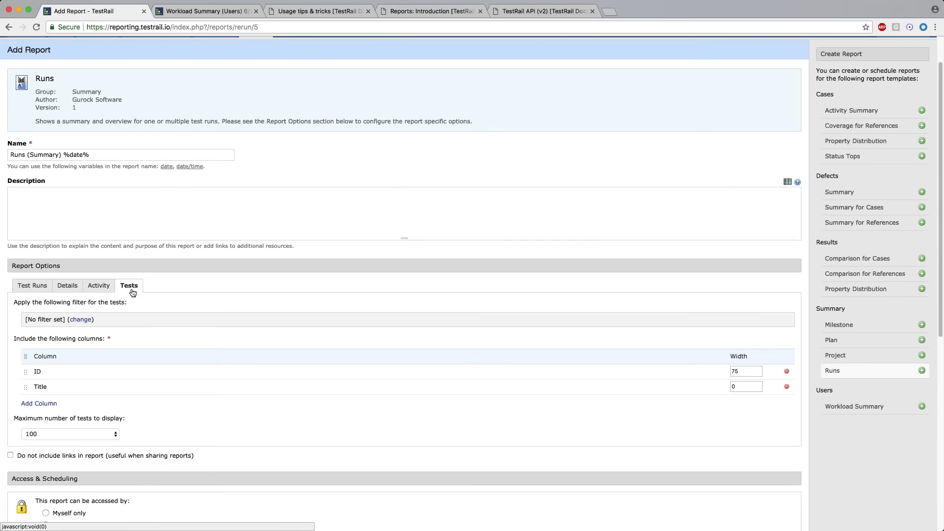
scroll(138, 240, "down", 4)
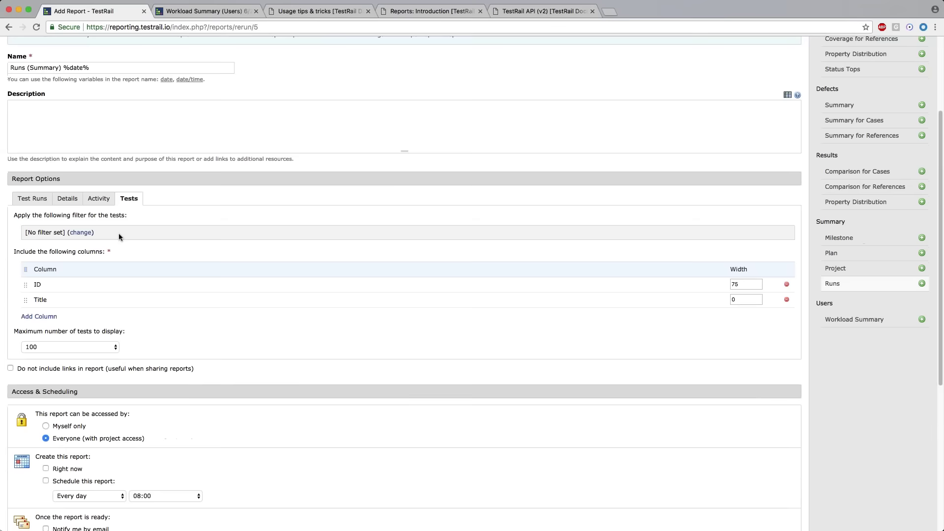
scroll(119, 237, "down", 1)
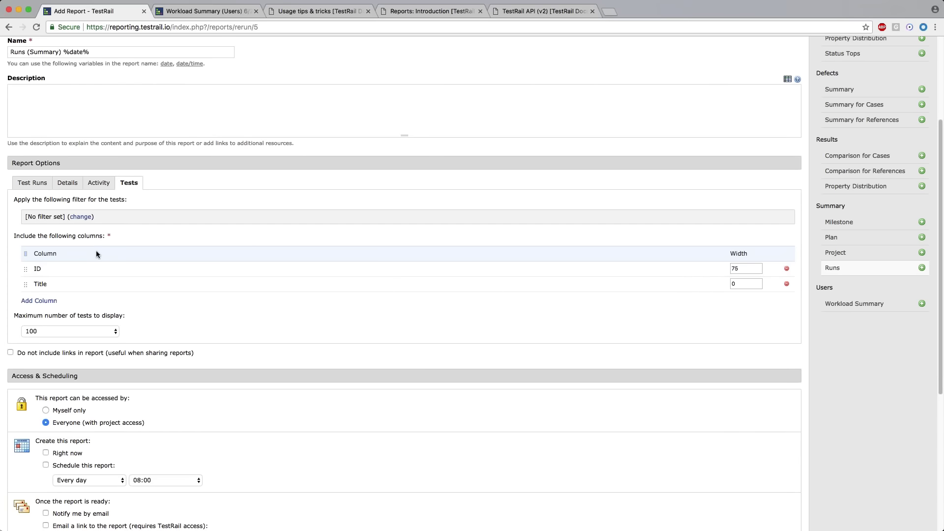
left_click(68, 186)
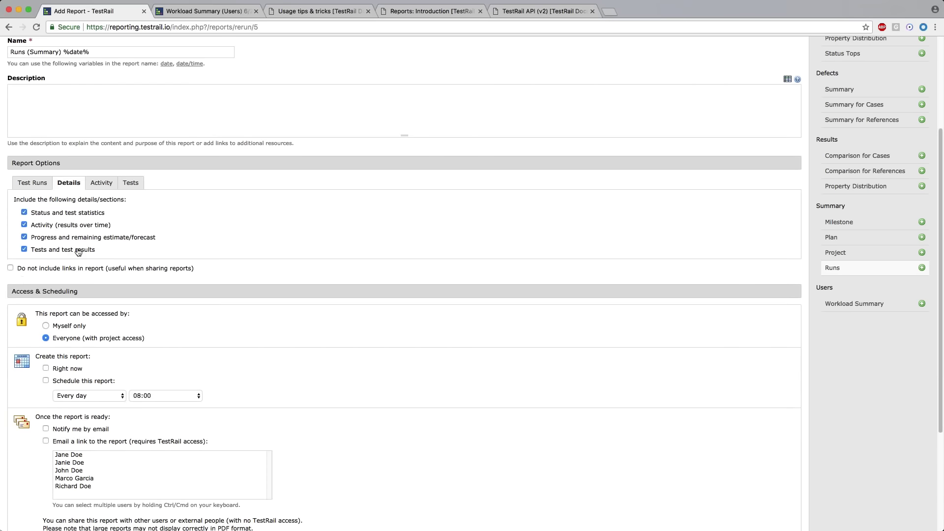
left_click(134, 189)
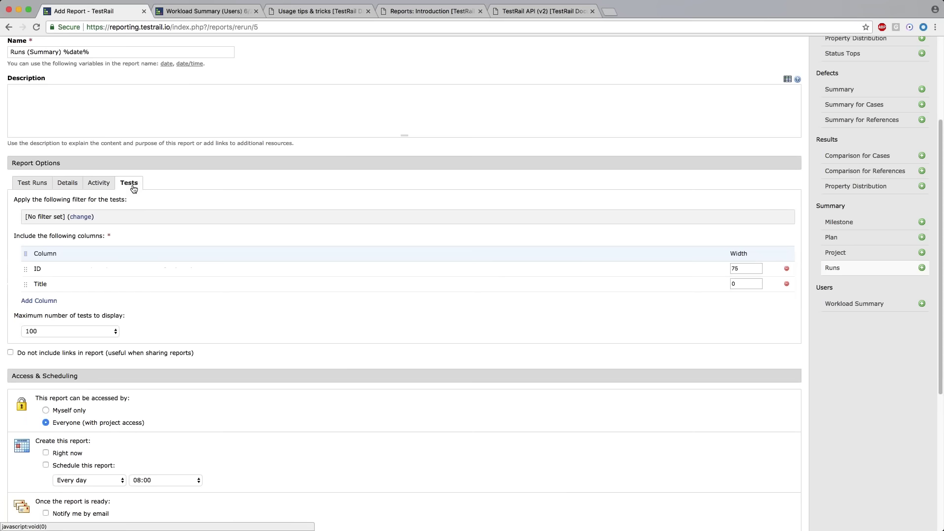
Examine the available filter criteria for the tests, including the Priority choices, and close the filter without applying it.
left_click(81, 217)
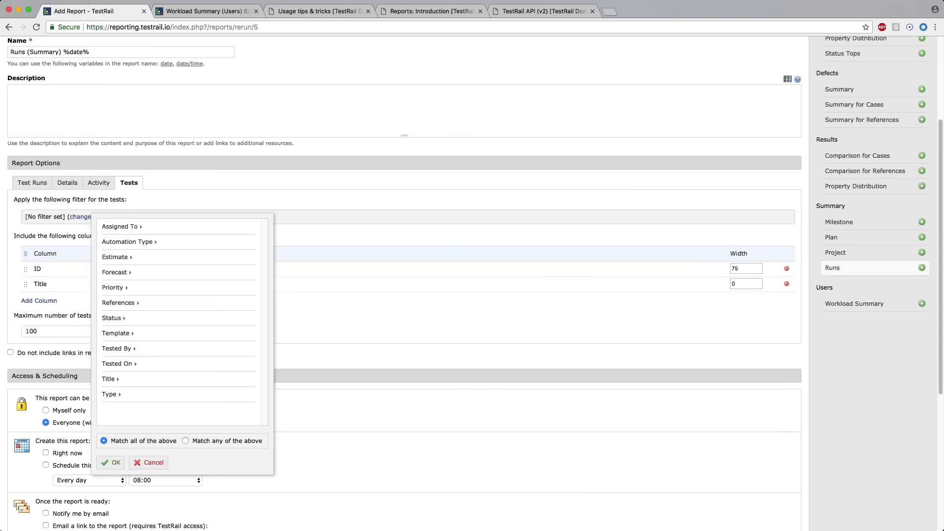
scroll(145, 333, "down", 1)
scroll(144, 429, "down", 1)
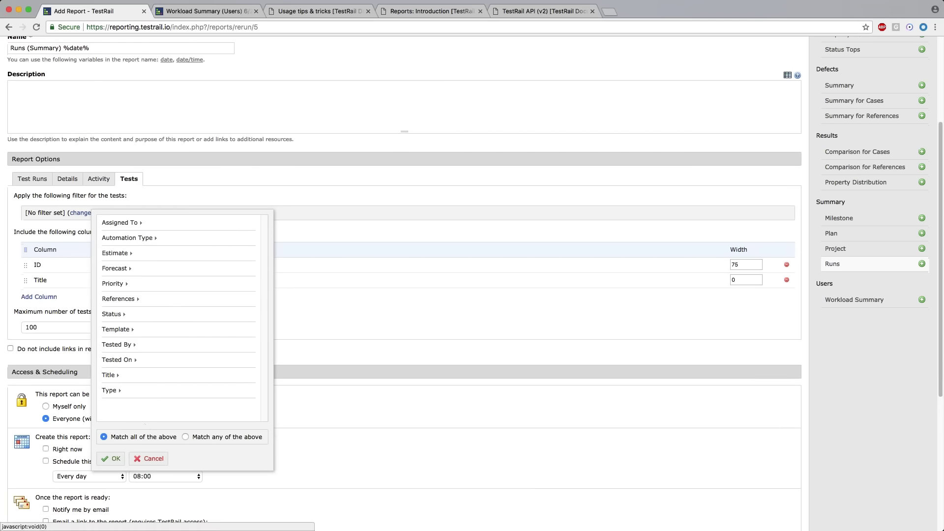
left_click(150, 459)
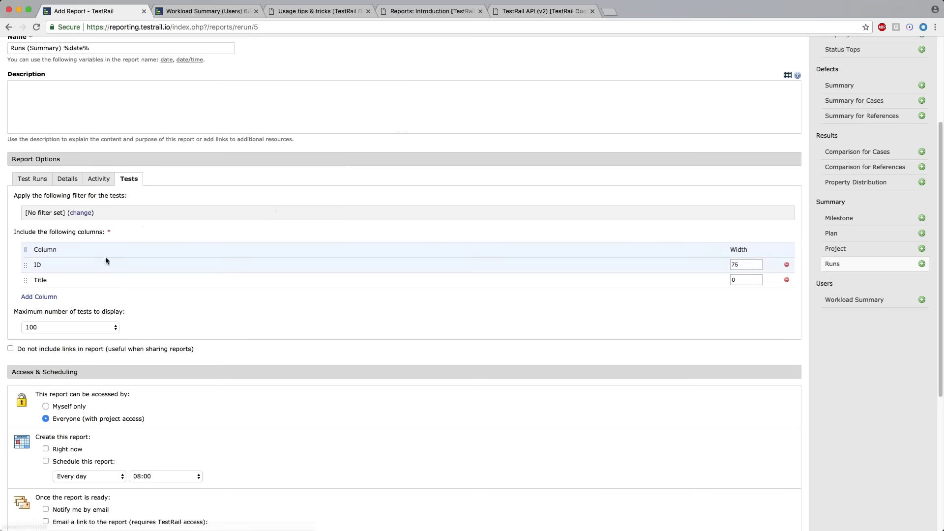
left_click(80, 212)
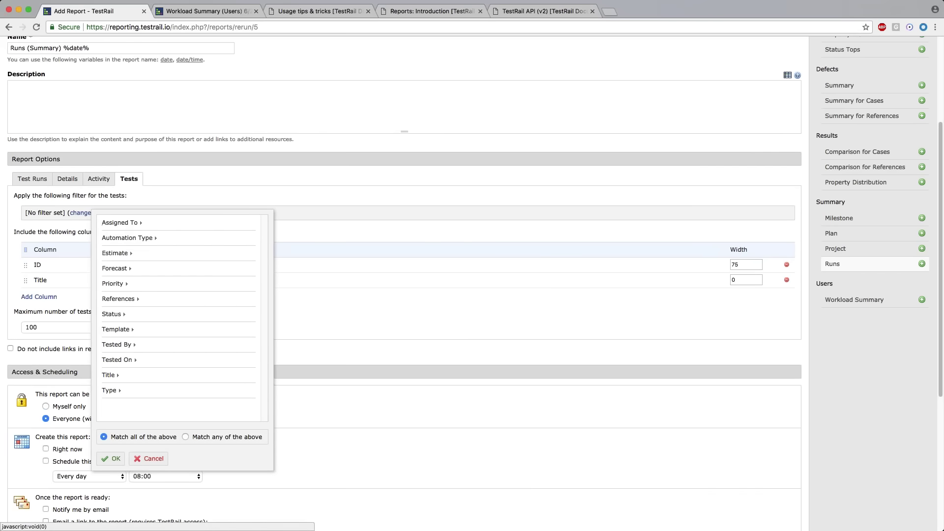
scroll(127, 239, "up", 1)
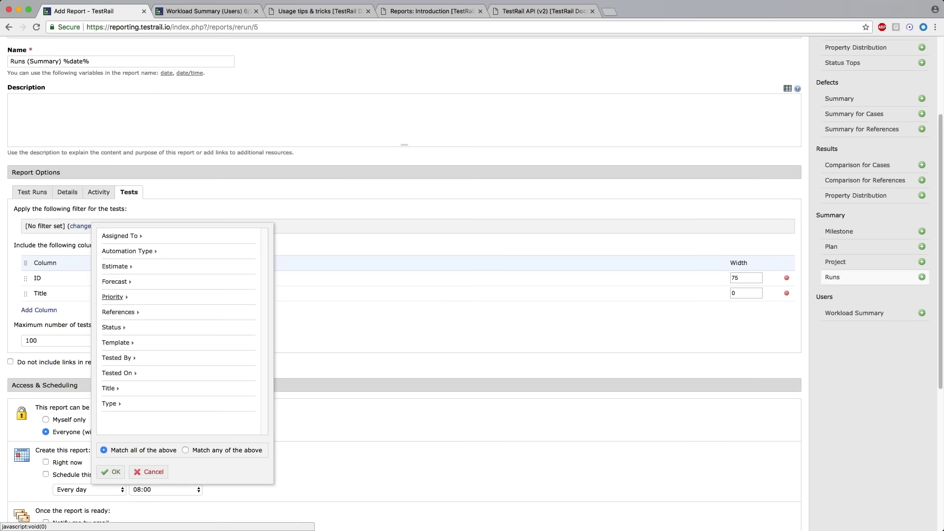
left_click(111, 297)
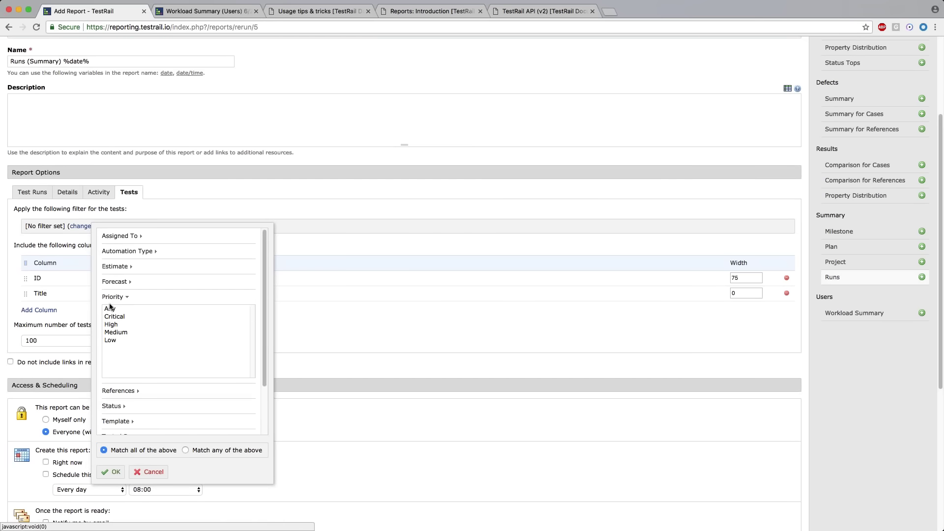
left_click(112, 297)
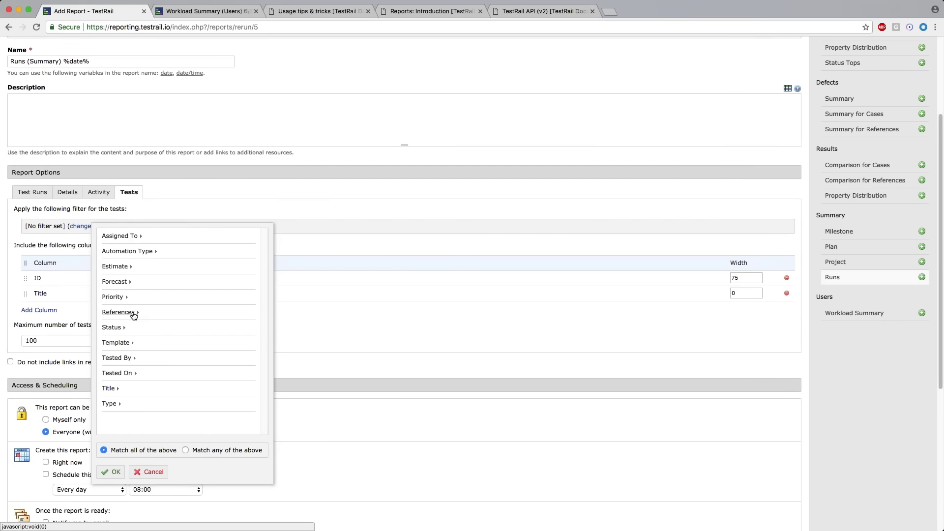
scroll(133, 315, "down", 1)
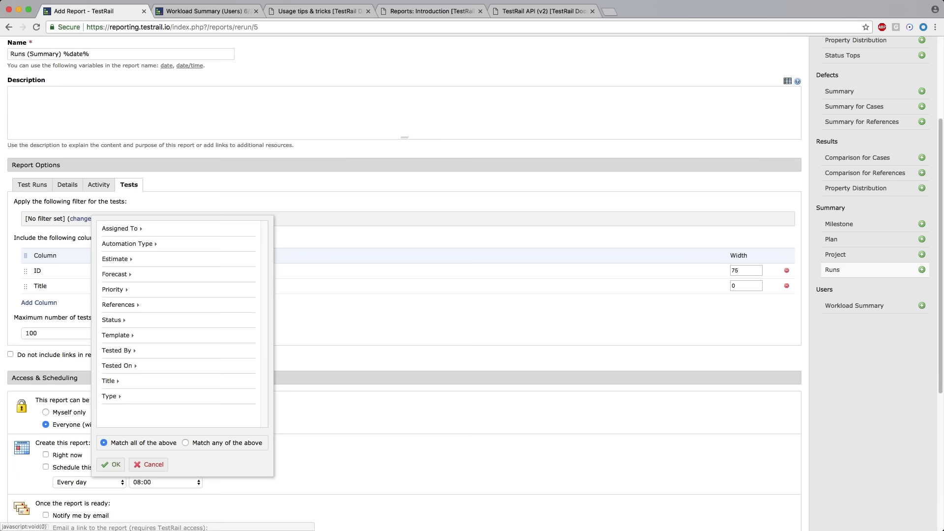
left_click(147, 464)
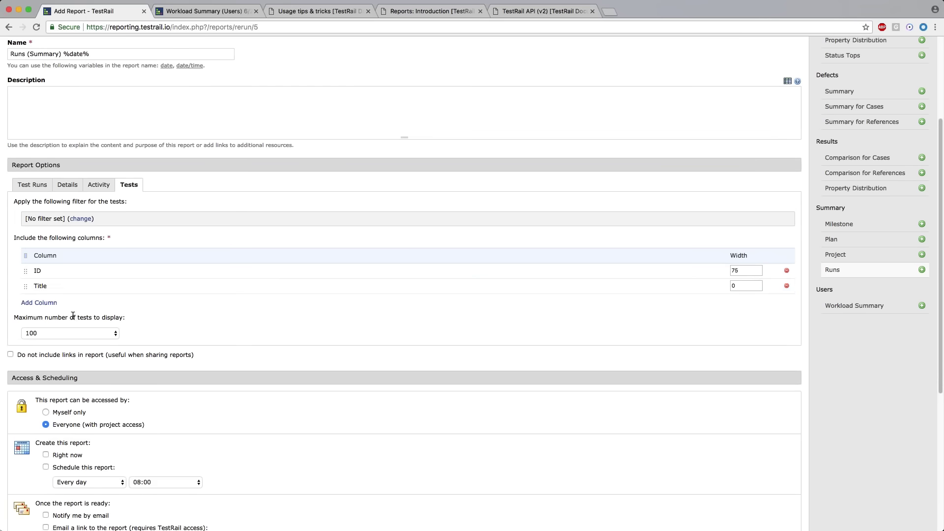
Add the Defects column to the columns included in the report's tests table.
left_click(41, 303)
key("space")
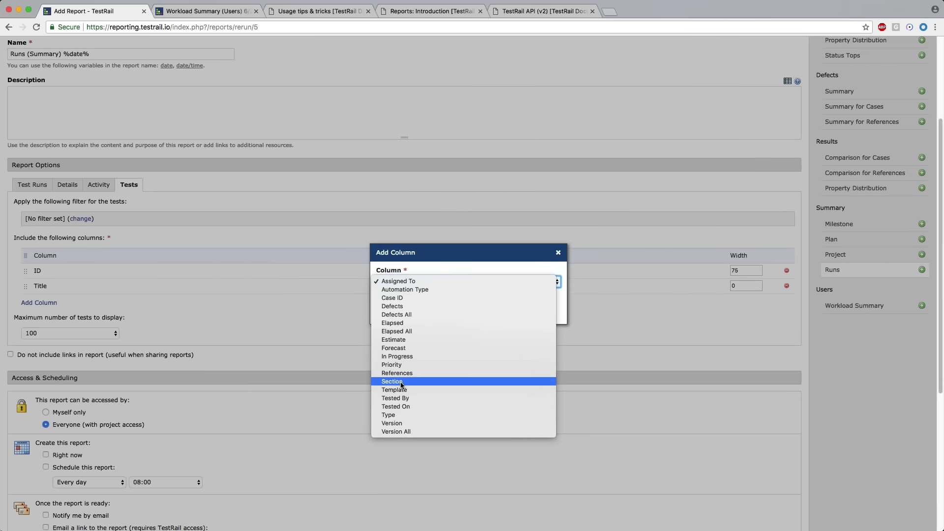
left_click(393, 305)
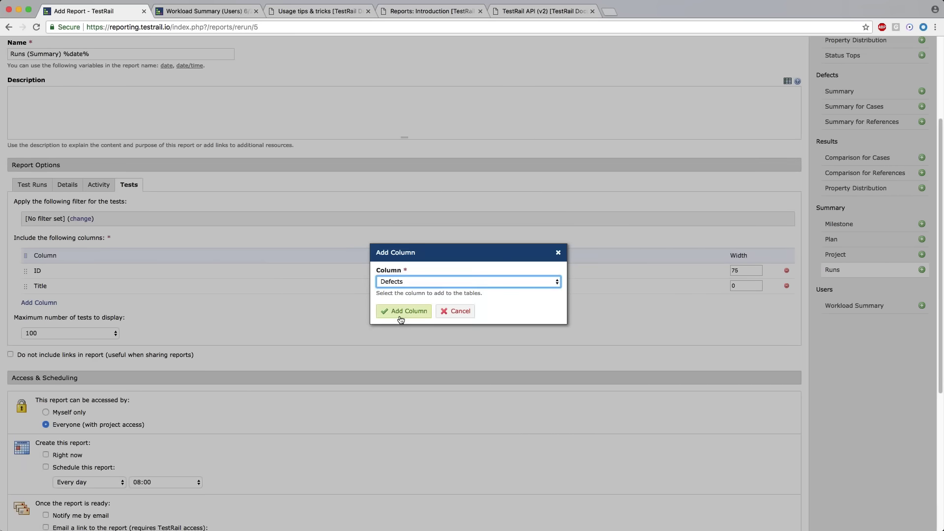
left_click(402, 315)
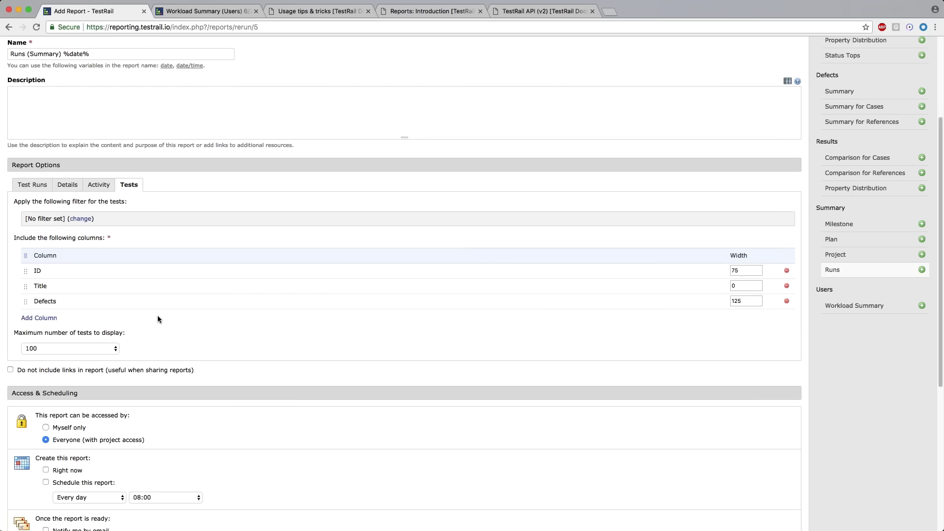
Review the choices for the maximum number of tests to display, keeping it at 100.
scroll(75, 304, "down", 1)
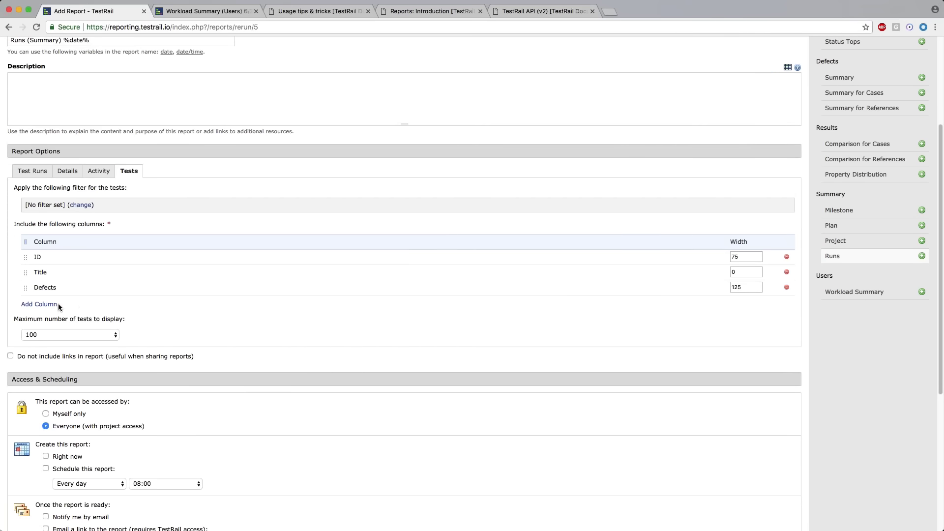
scroll(58, 303, "down", 5)
left_click(68, 181)
left_click(141, 200)
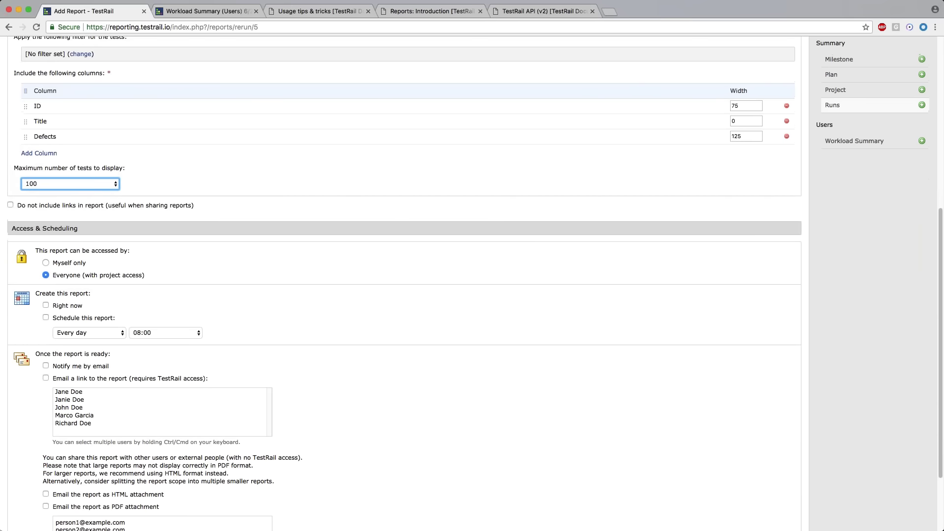
Revisit the Details options and the Test Runs selection options of the report.
scroll(200, 242, "up", 7)
left_click(87, 181)
left_click(68, 181)
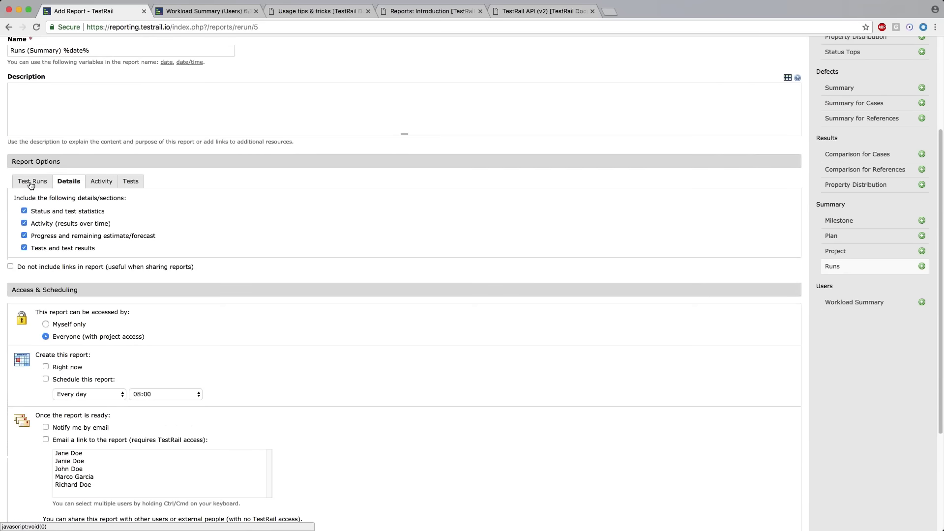
left_click(32, 181)
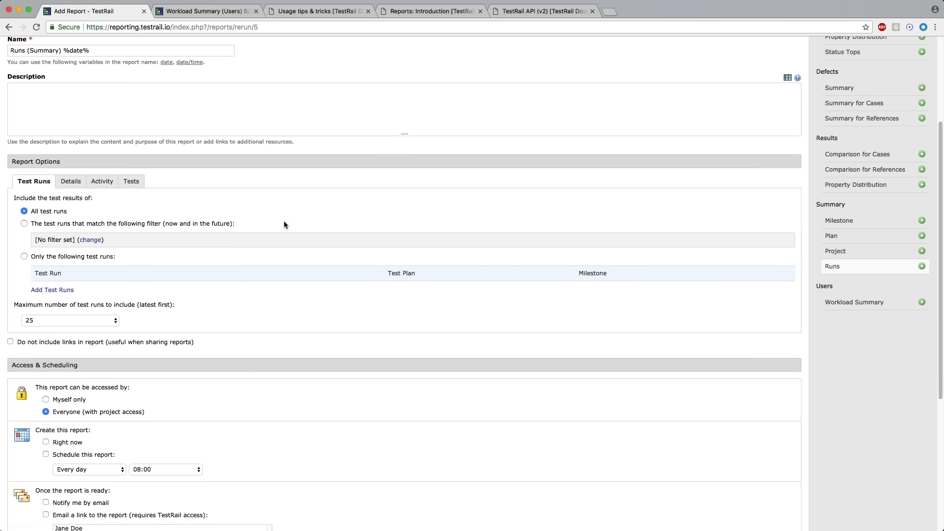
scroll(128, 216, "up", 1)
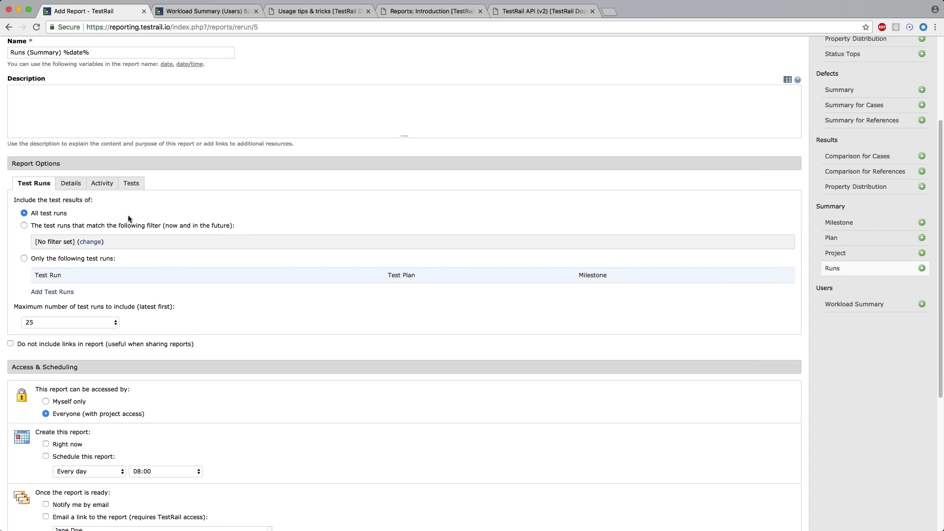
Review the Details, Activity and Tests options of the Runs (Summary) report, including the choices for the activity time frame.
scroll(128, 216, "up", 1)
left_click(122, 202)
left_click(94, 207)
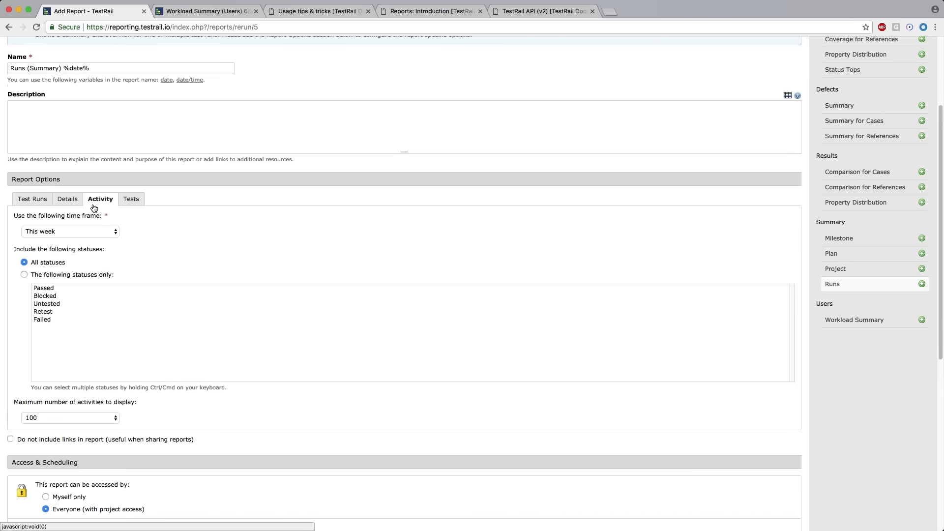
left_click(67, 198)
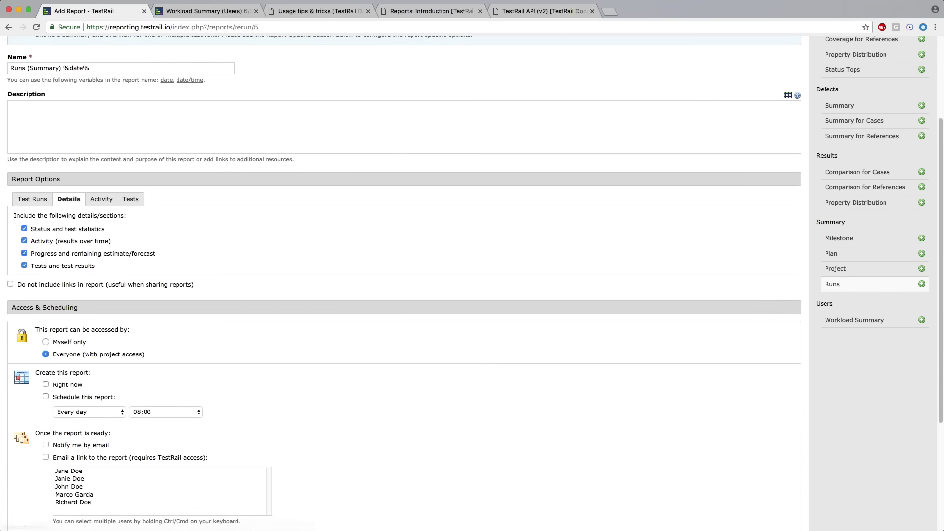
left_click(102, 200)
left_click(117, 202)
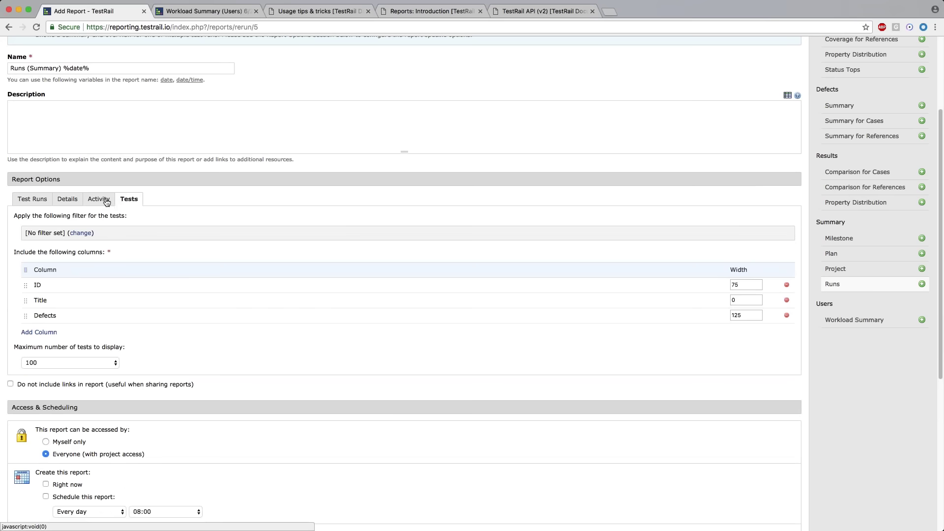
left_click(104, 203)
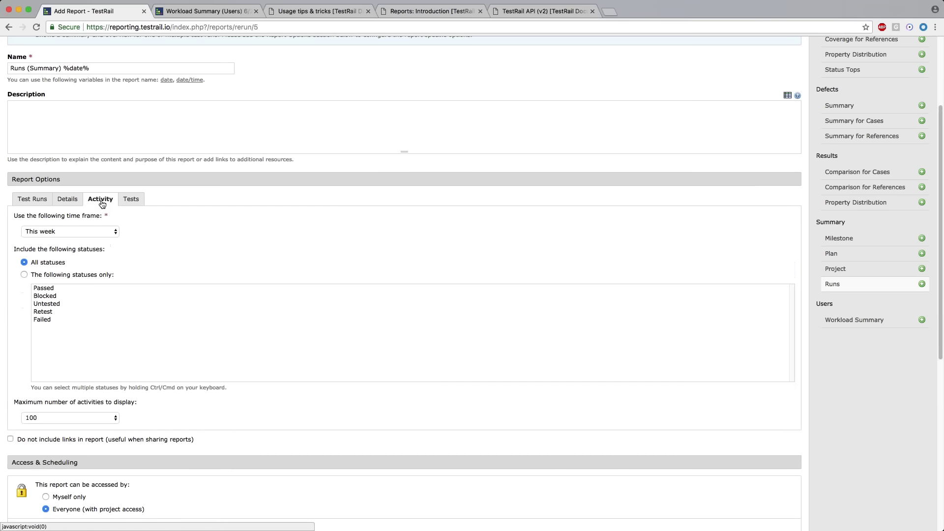
left_click(67, 229)
left_click(151, 233)
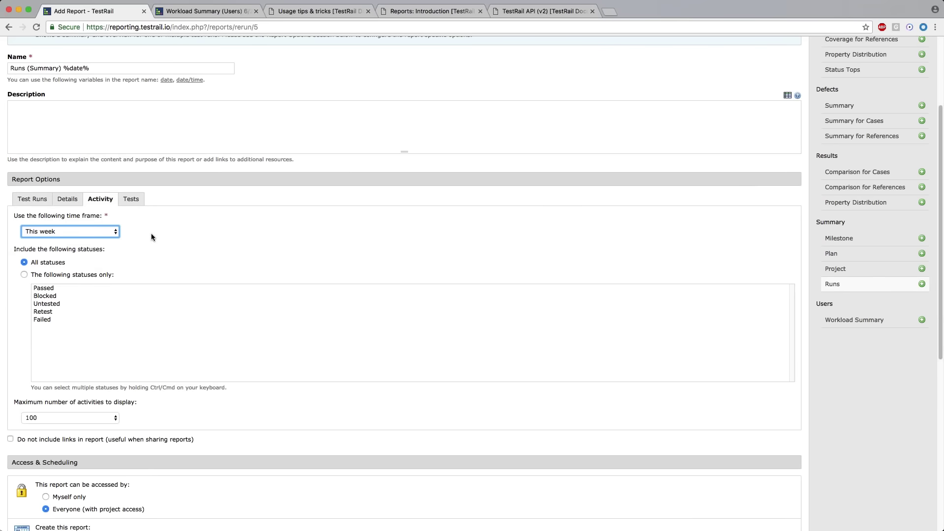
left_click(63, 204)
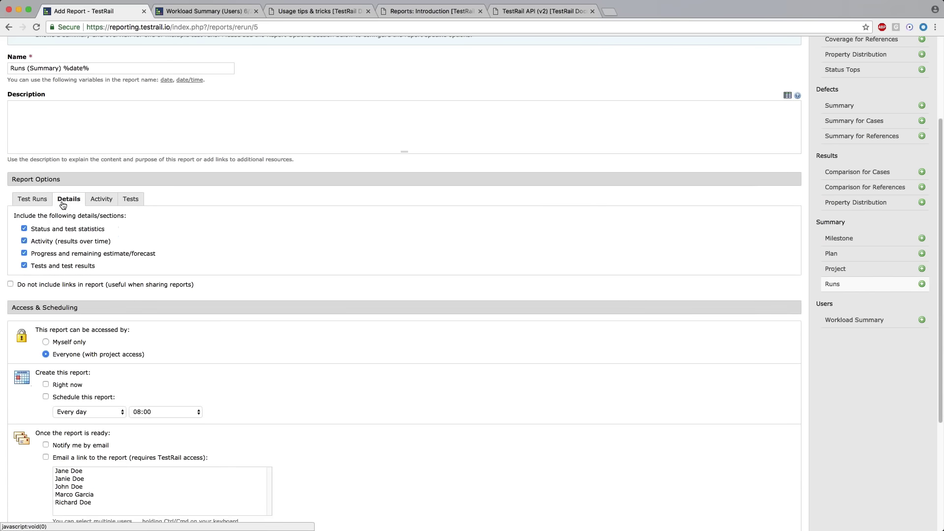
Return to the project's reports overview and open the private Runs (Summary) 6/28/2018 report.
scroll(63, 205, "up", 3)
left_click(256, 74)
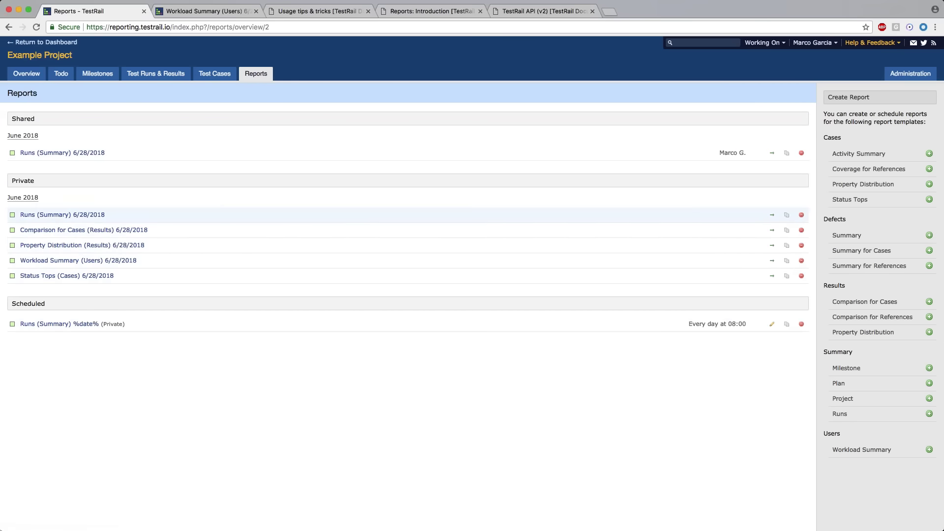
left_click(48, 215)
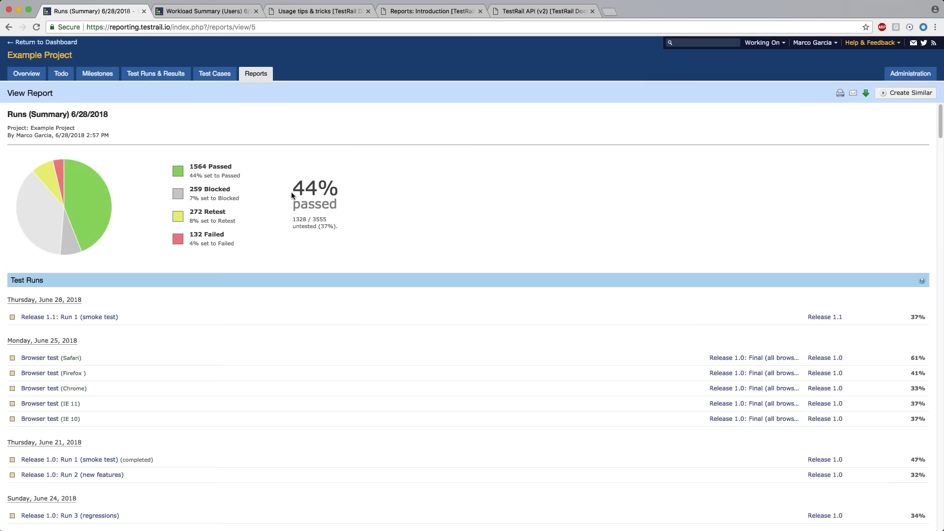
Examine the report's overall status summary and its Test Runs list with milestones and pass percentages.
scroll(306, 247, "down", 2)
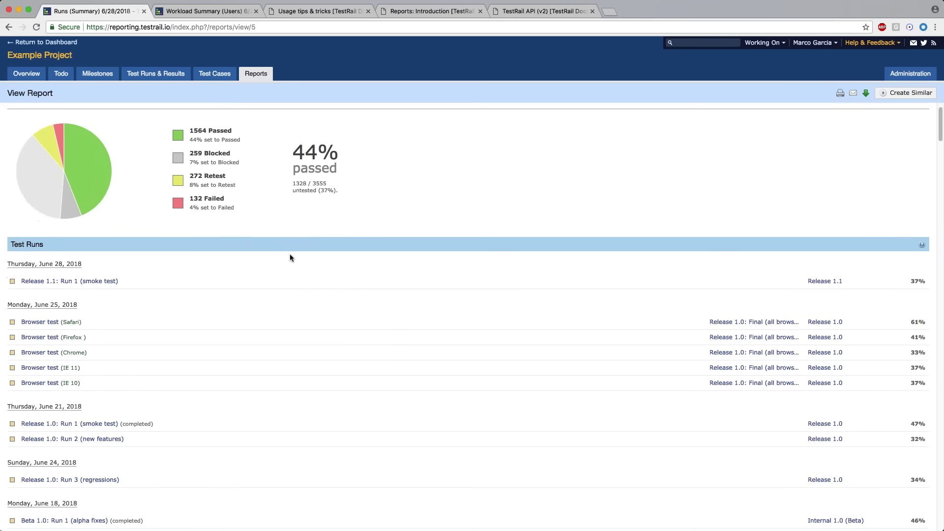
scroll(289, 254, "down", 5)
scroll(91, 234, "down", 2)
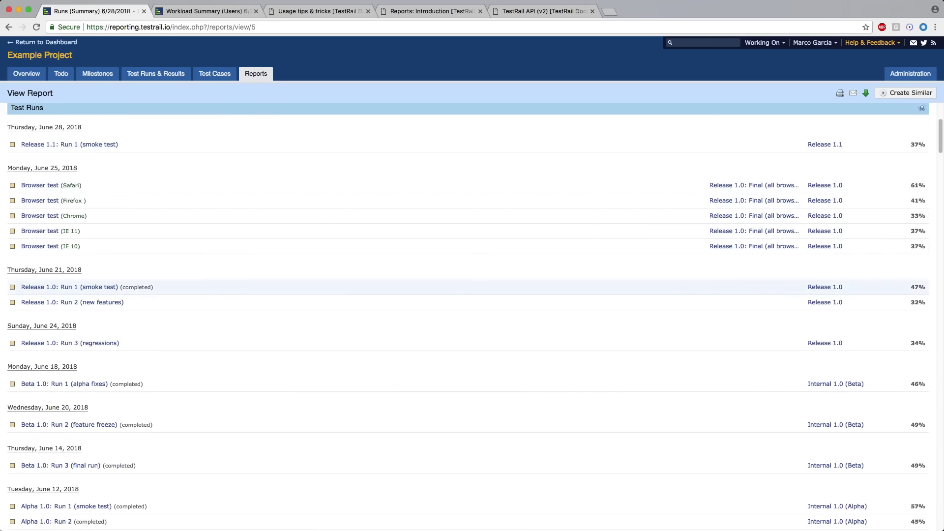
scroll(822, 396, "down", 1)
scroll(817, 374, "down", 1)
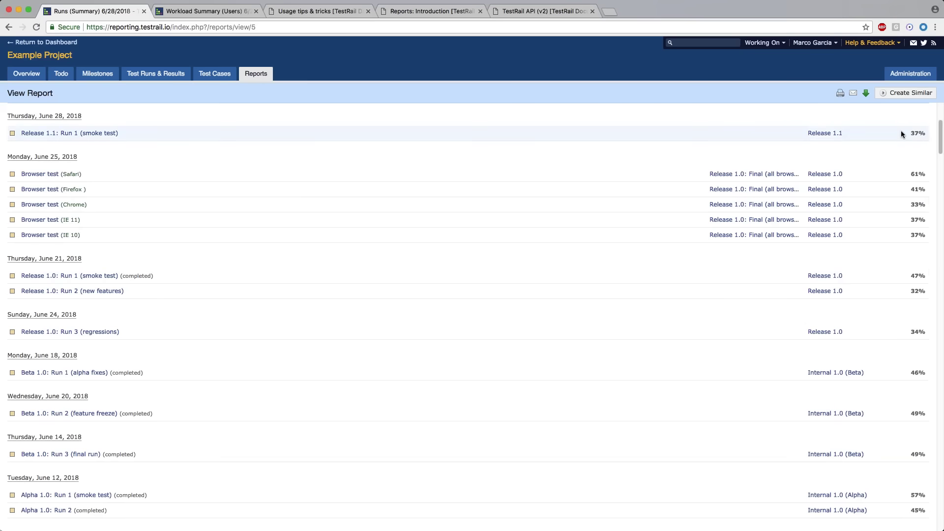
scroll(910, 147, "up", 2)
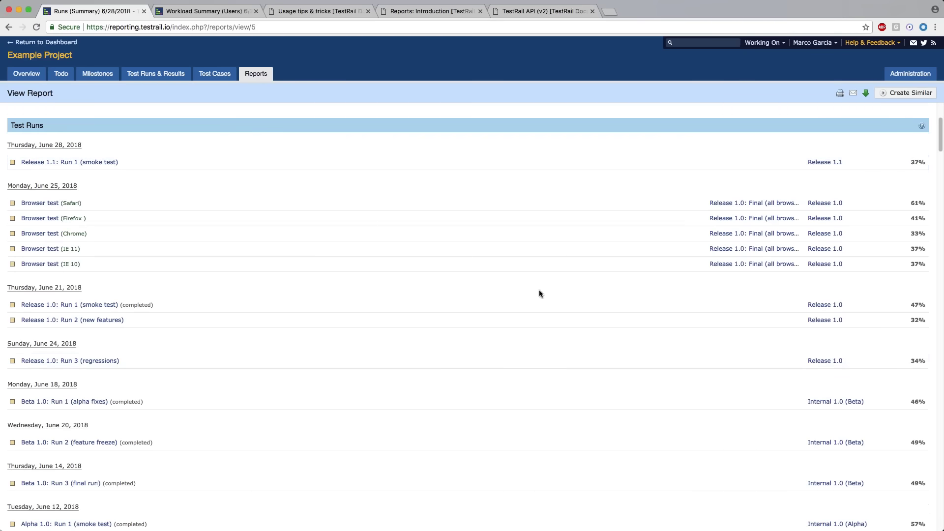
scroll(408, 270, "down", 1)
scroll(397, 279, "down", 1)
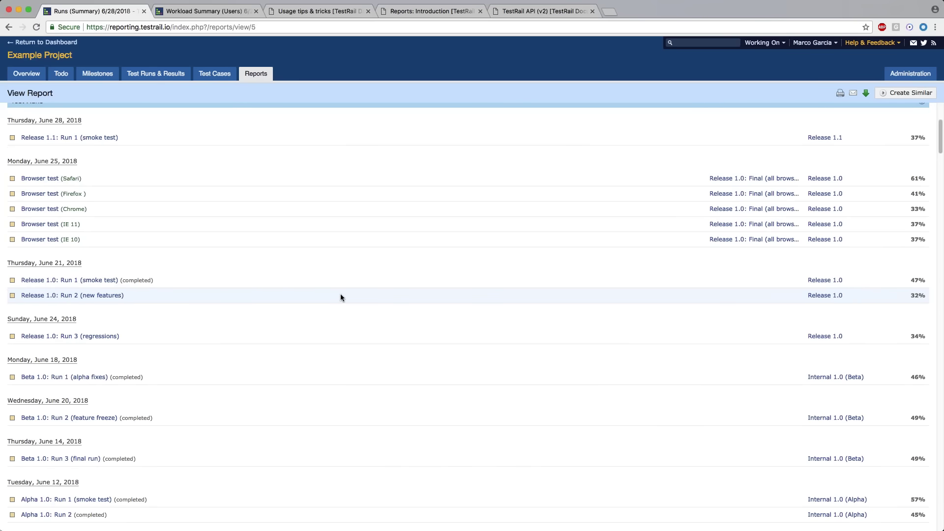
scroll(340, 294, "down", 1)
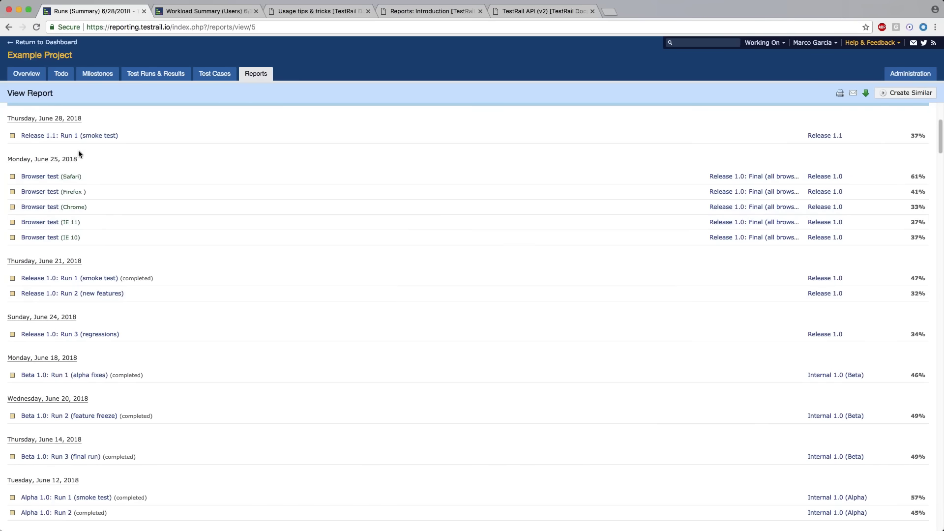
scroll(93, 323, "down", 8)
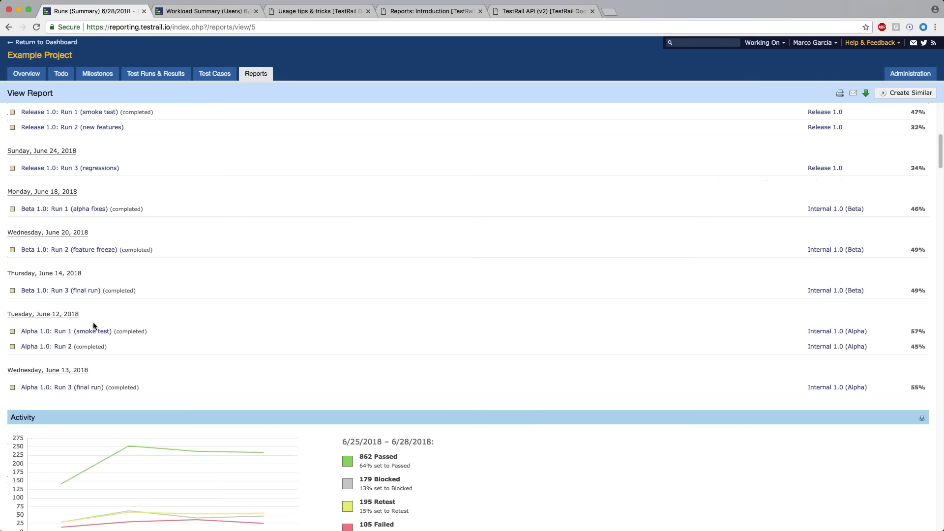
scroll(198, 225, "up", 10)
Inspect the report's Activity chart, reading the status lines at individual dates.
scroll(181, 267, "down", 7)
scroll(188, 288, "down", 8)
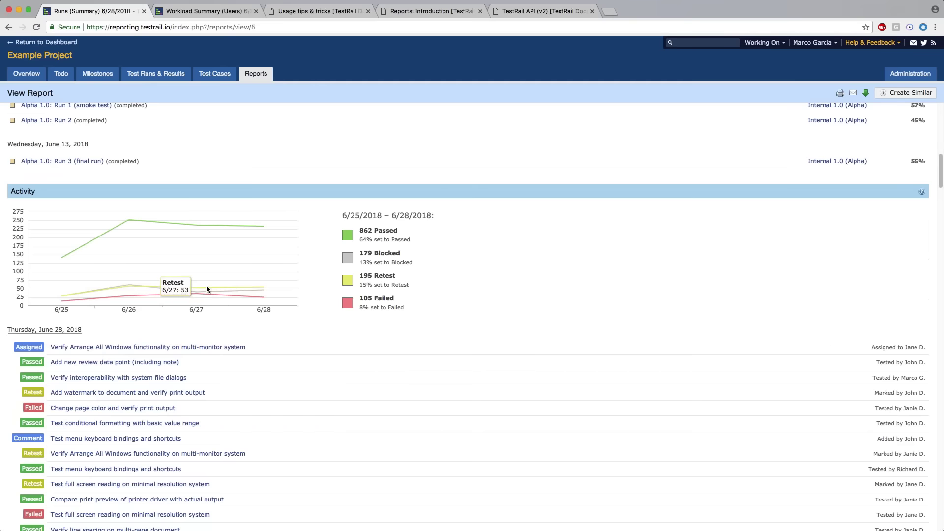
scroll(287, 310, "down", 2)
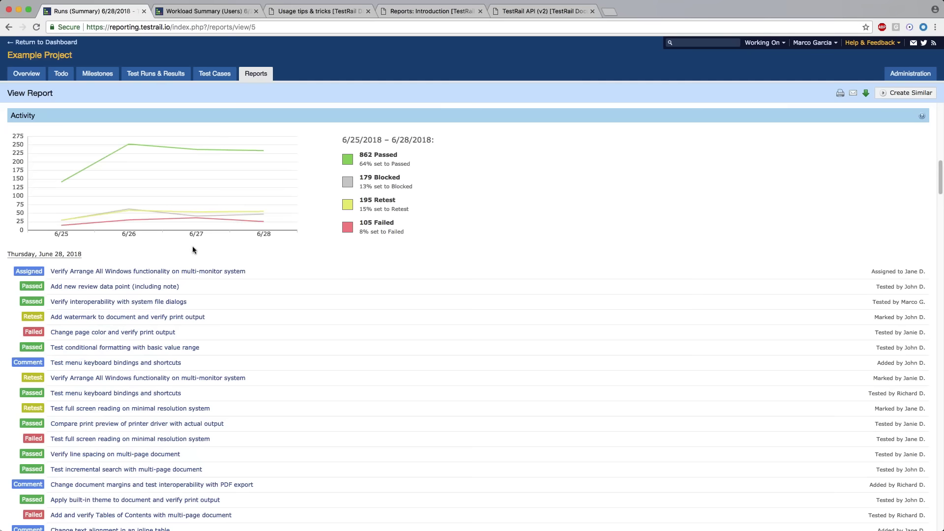
mouse_move(48, 221)
mouse_move(102, 168)
mouse_move(137, 134)
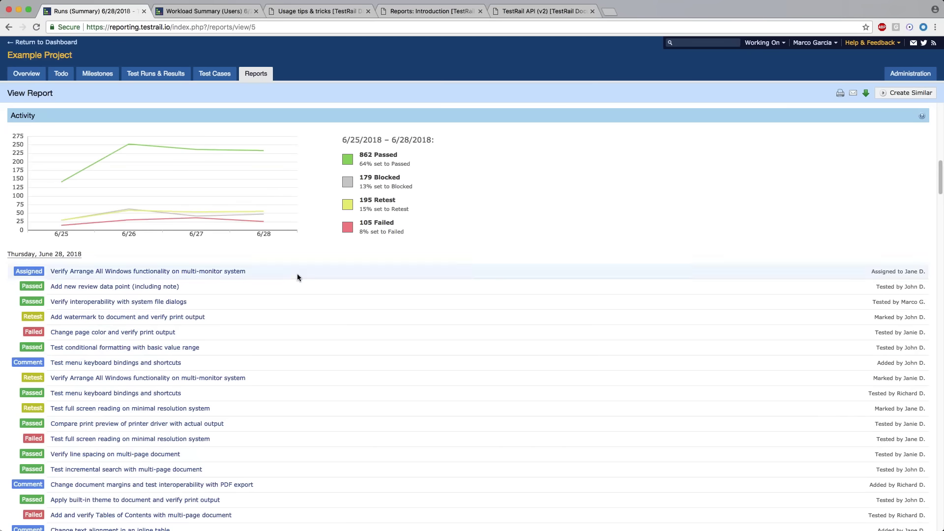
Look through the activity entries for Thursday, June 28, 2018, temporarily highlighting the first six entries.
scroll(179, 301, "down", 1)
scroll(472, 226, "down", 3)
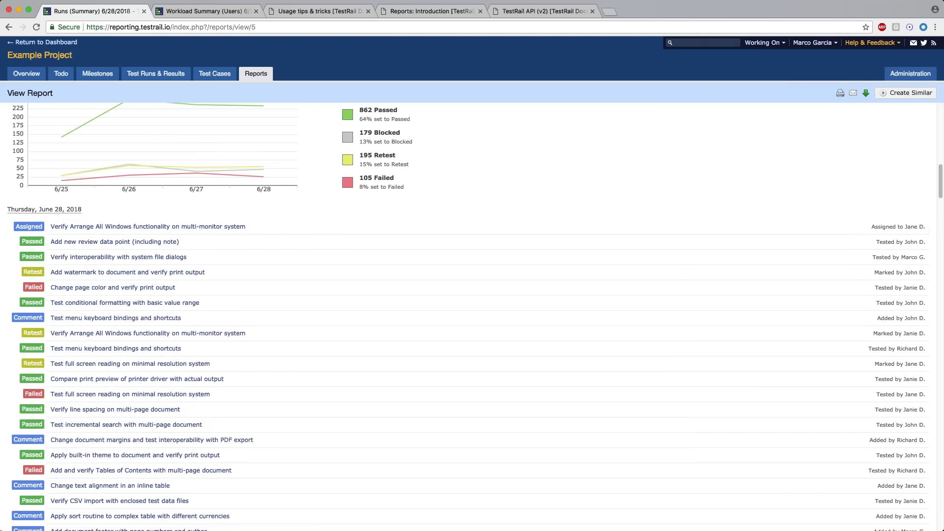
left_click_drag(10, 226, 277, 301)
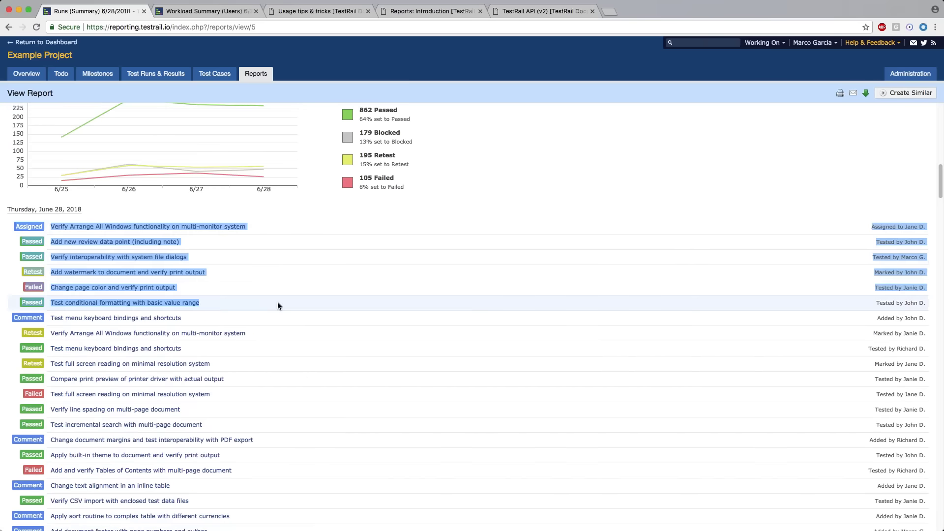
scroll(277, 302, "down", 1)
scroll(252, 309, "down", 15)
scroll(255, 312, "up", 15)
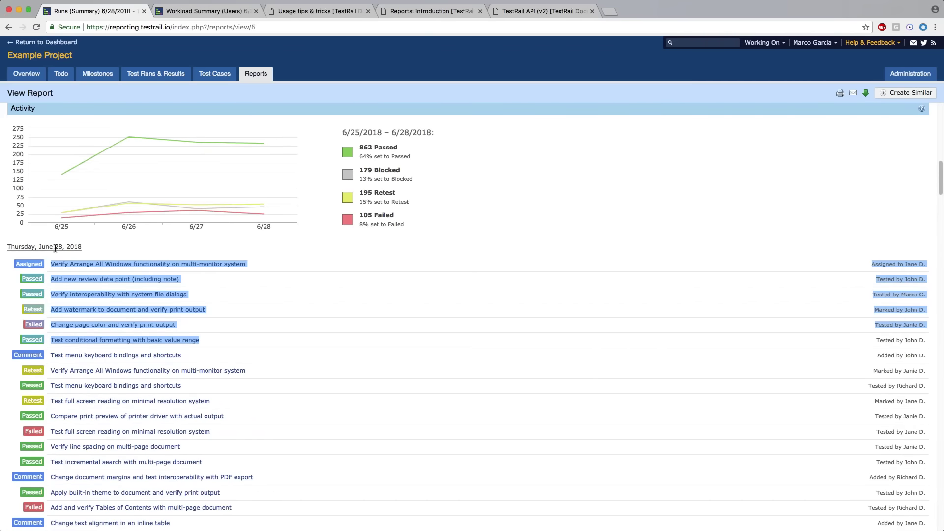
left_click(59, 269)
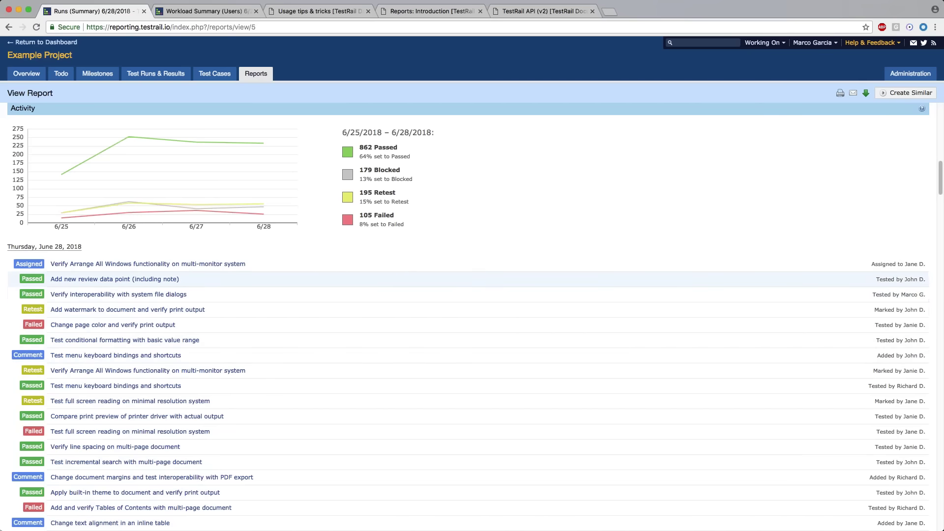
Go to the end of the activity list and highlight the note about only the latest 100 activities being shown.
scroll(345, 310, "down", 2)
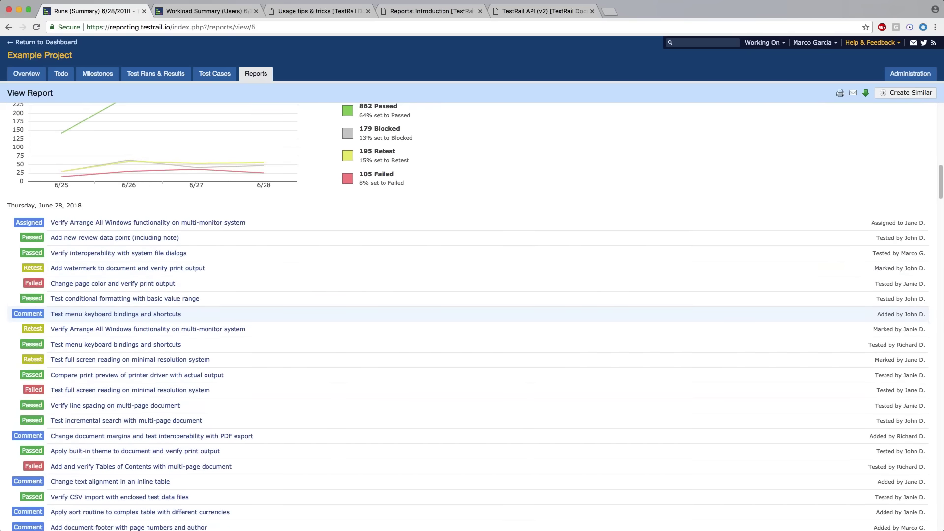
scroll(35, 340, "down", 3)
scroll(35, 341, "down", 10)
scroll(3, 428, "down", 20)
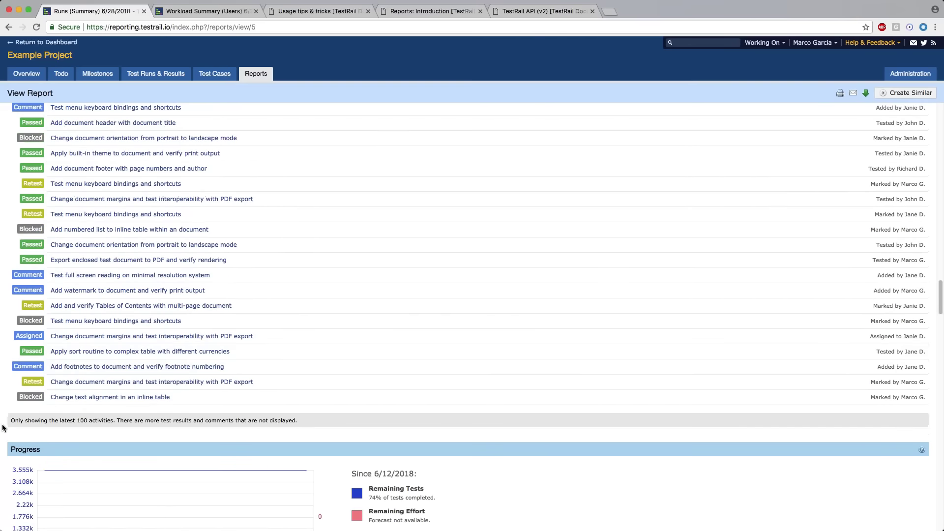
left_click_drag(9, 422, 113, 423)
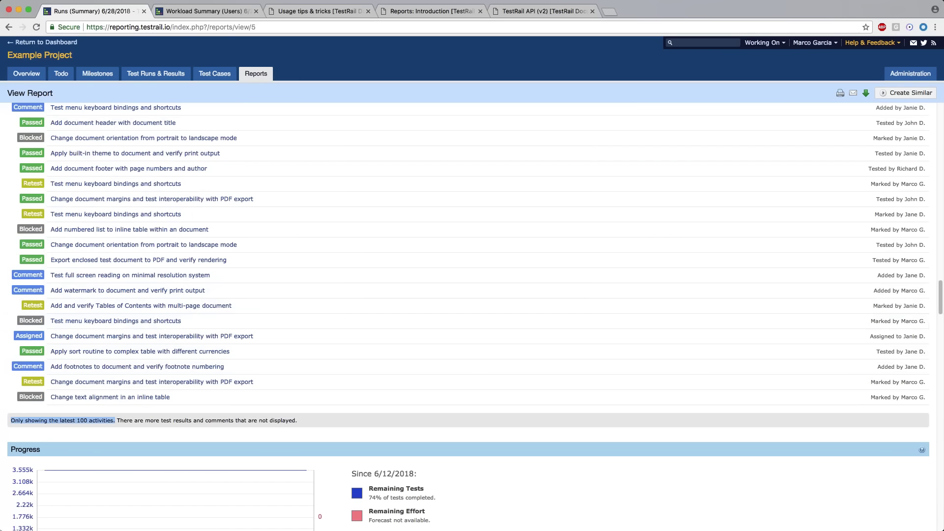
left_click(83, 422)
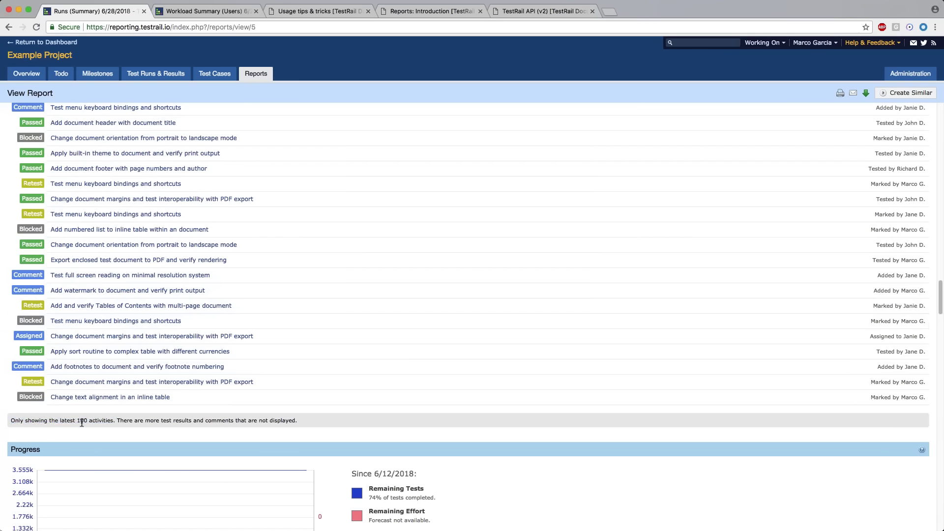
left_click_drag(12, 420, 113, 421)
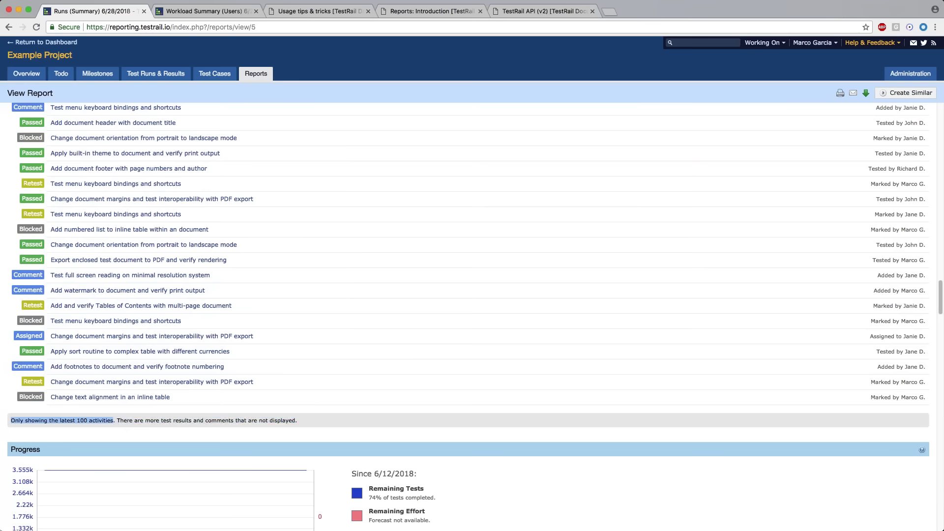
left_click(114, 424)
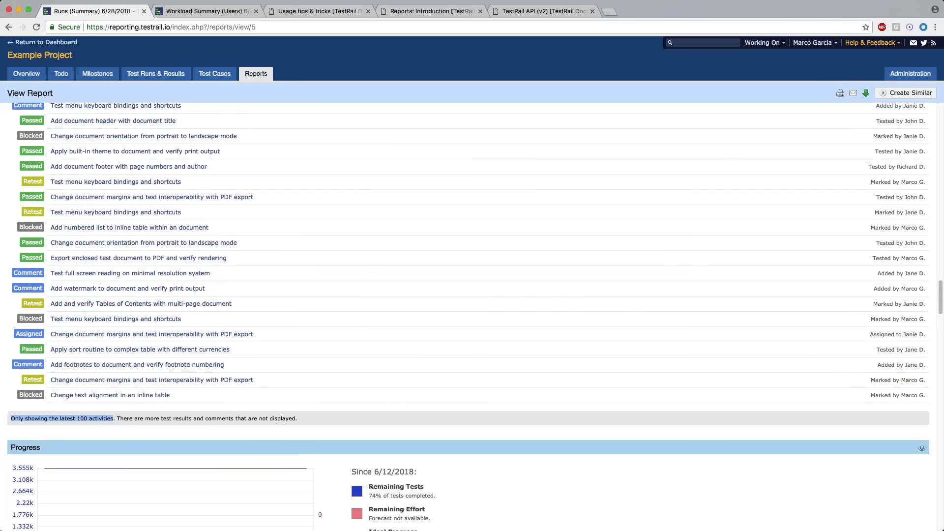
Review the last activity entries above the Progress section and go back through the list to the Activity chart.
scroll(147, 394, "down", 2)
scroll(204, 374, "down", 2)
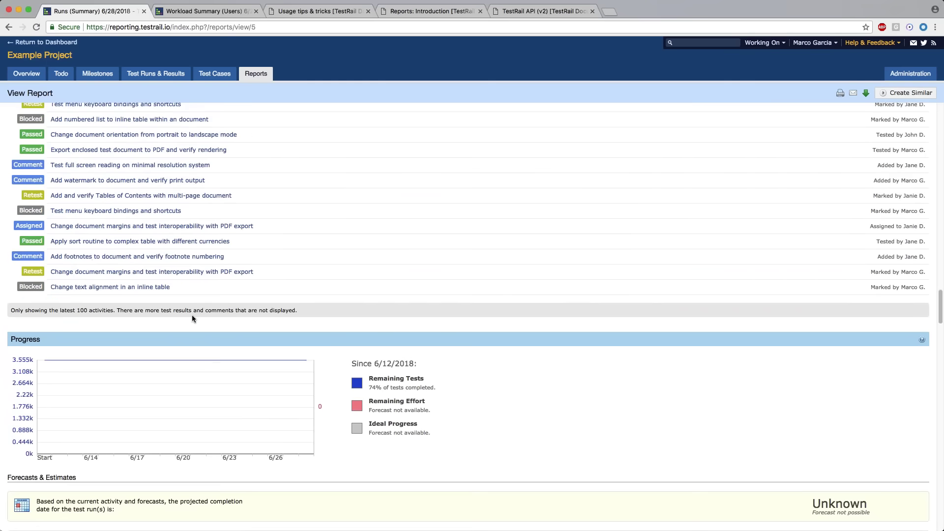
scroll(235, 316, "up", 1)
left_click_drag(175, 293, 875, 249)
left_click(236, 328)
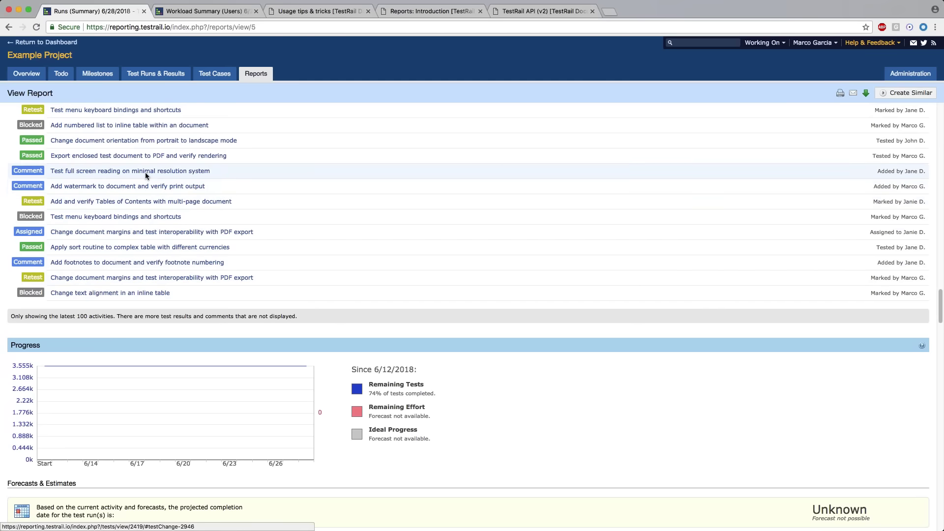
scroll(197, 296, "up", 5)
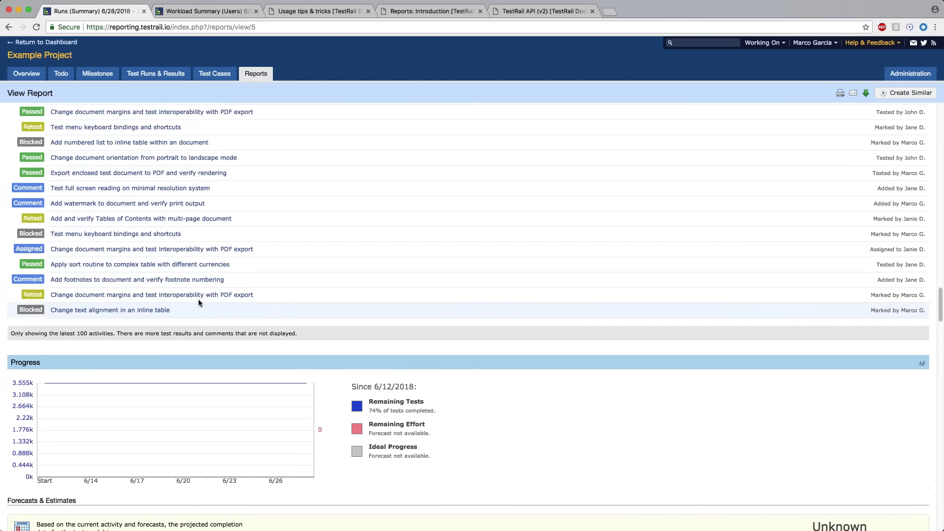
scroll(200, 311, "up", 10)
scroll(200, 311, "up", 15)
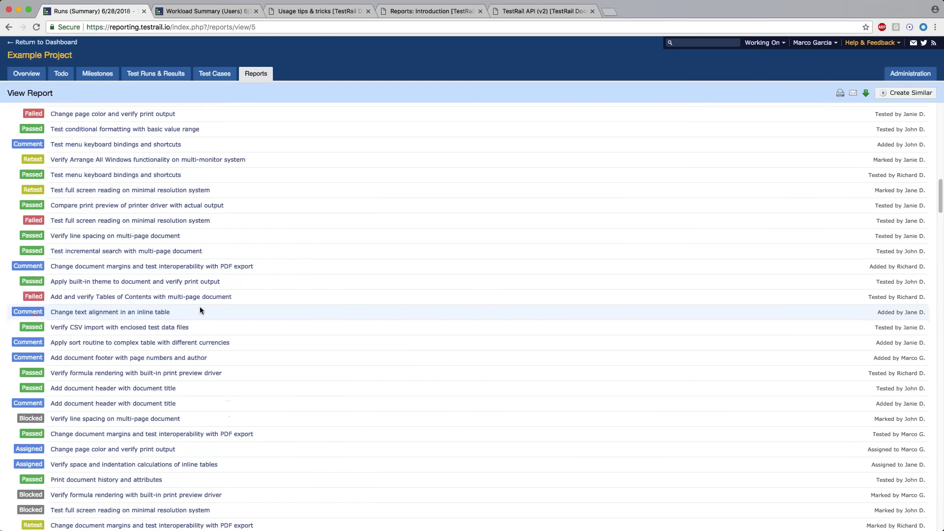
scroll(200, 309, "up", 5)
scroll(216, 342, "down", 15)
scroll(218, 345, "down", 15)
scroll(248, 340, "up", 5)
scroll(258, 325, "up", 10)
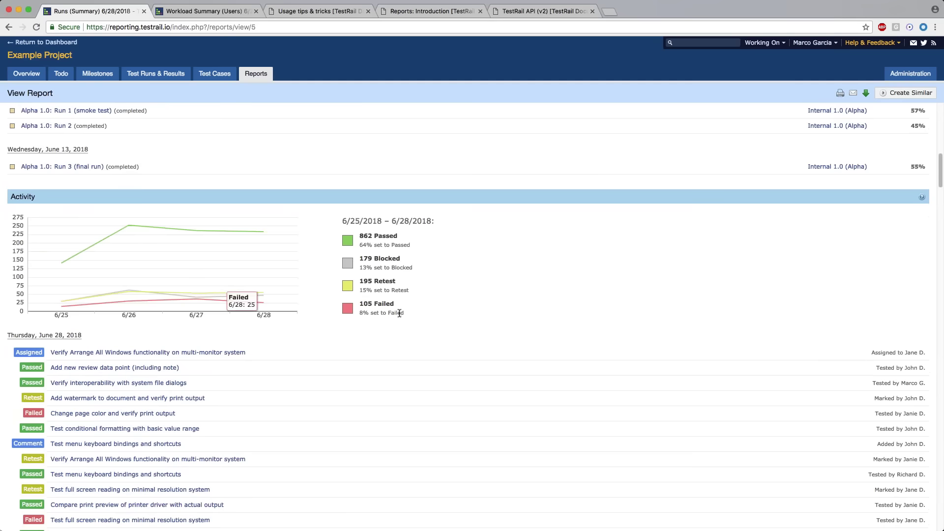
Go past the activity entries to the Progress section and examine its chart, forecasts and estimates.
scroll(358, 379, "down", 3)
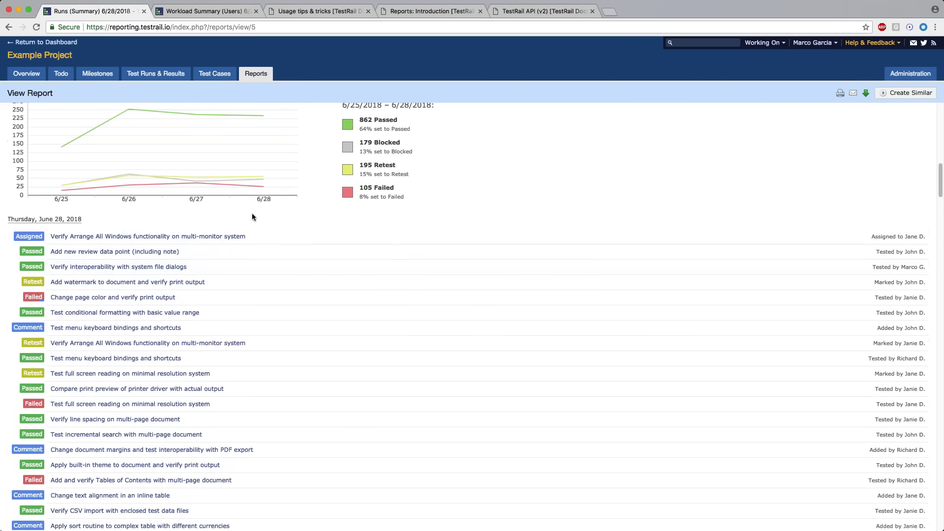
scroll(251, 216, "down", 20)
scroll(265, 332, "down", 15)
scroll(9, 227, "down", 2)
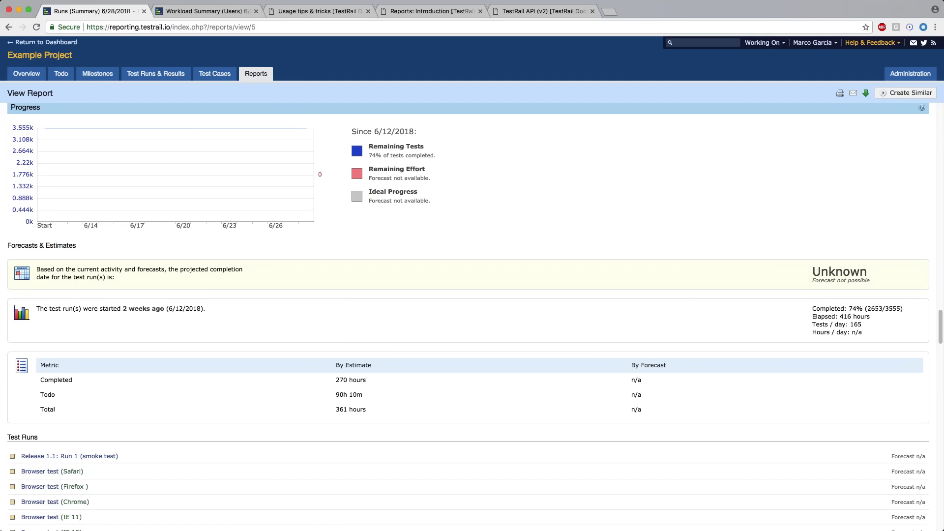
Examine the Forecasts & Estimates block and temporarily highlight the projected completion value.
scroll(352, 266, "down", 3)
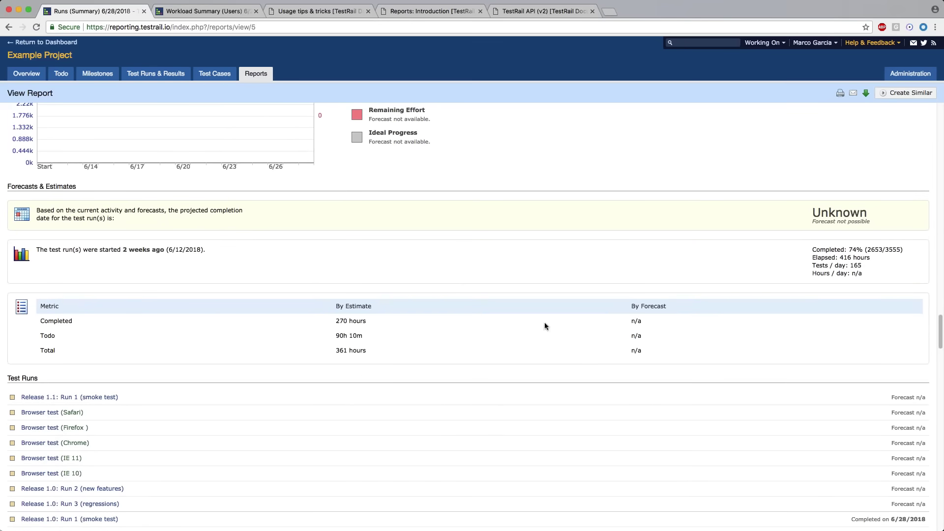
scroll(364, 293, "down", 1)
left_click_drag(812, 204, 872, 217)
left_click(873, 216)
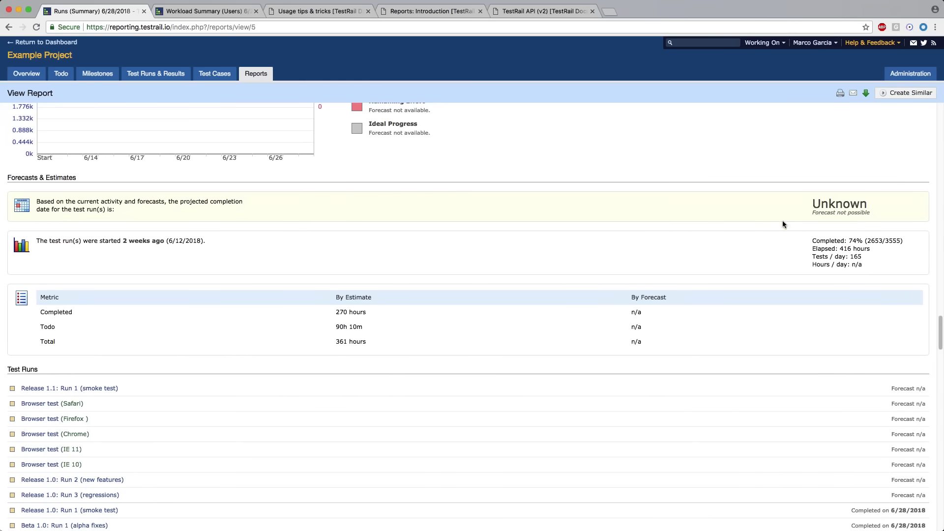
Review the Test Runs list below the estimates and temporarily highlight the completion dates of the completed runs.
scroll(795, 241, "down", 1)
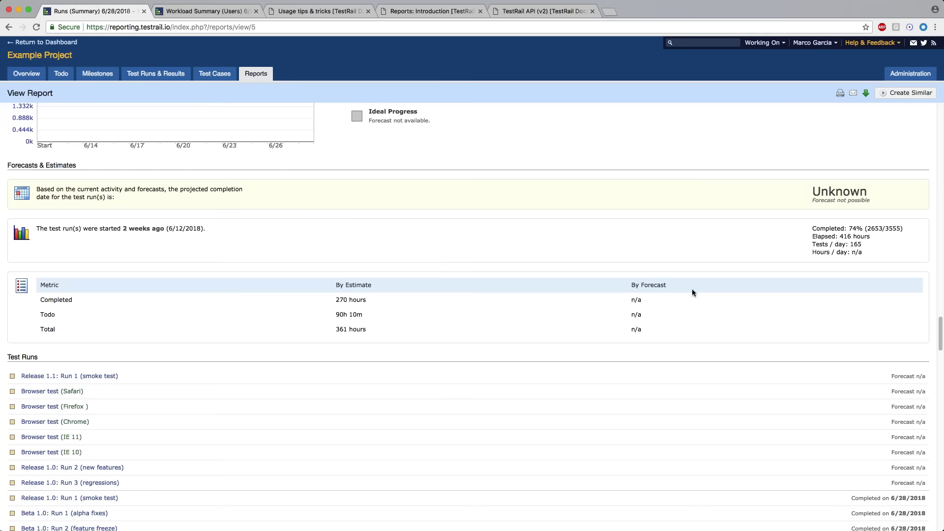
scroll(325, 302, "down", 1)
scroll(221, 224, "down", 3)
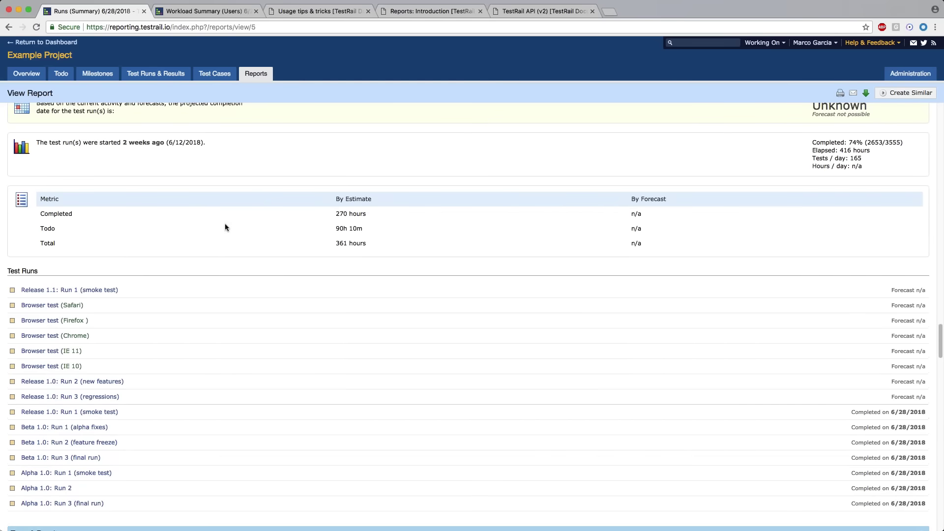
scroll(225, 224, "down", 3)
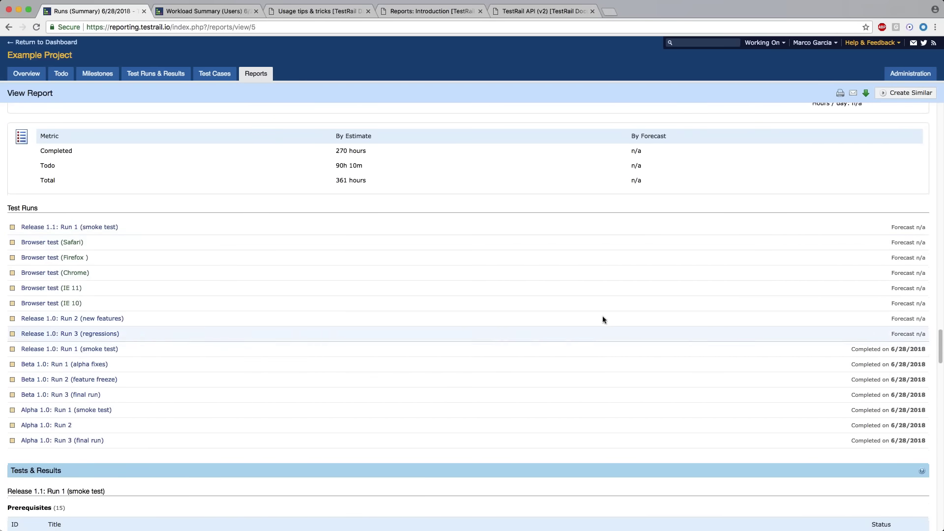
scroll(495, 323, "down", 1)
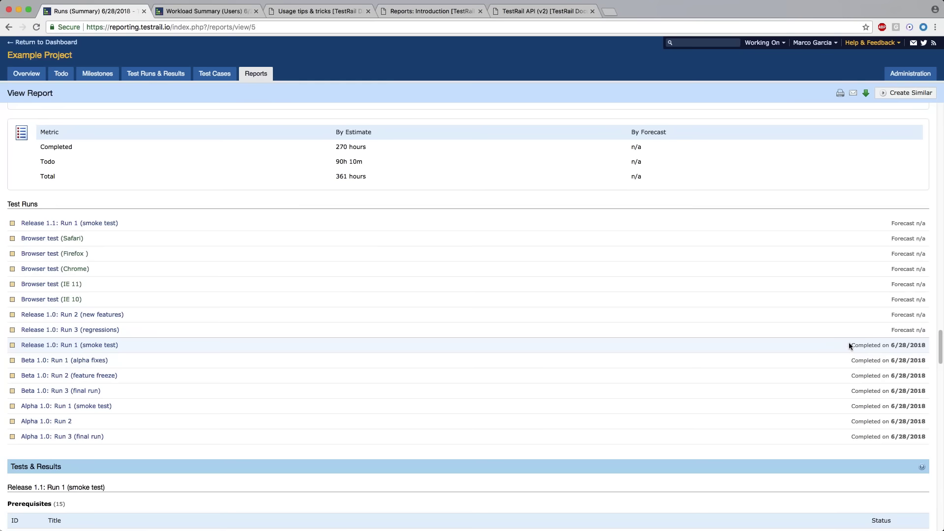
left_click_drag(849, 344, 902, 429)
left_click(739, 390)
Examine the Prerequisites tests and their statuses for Release 1.1: Run 1 (smoke test) in the Tests & Results section.
scroll(647, 349, "down", 5)
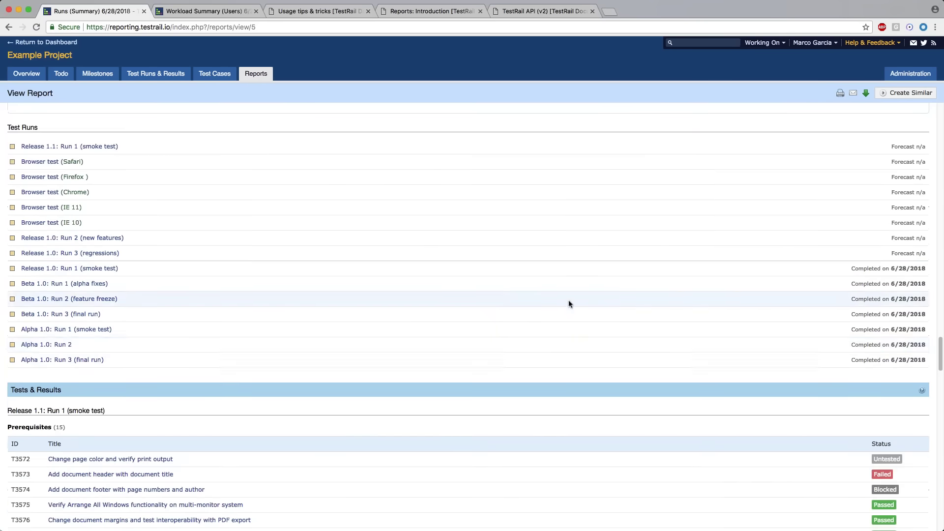
scroll(546, 292, "down", 6)
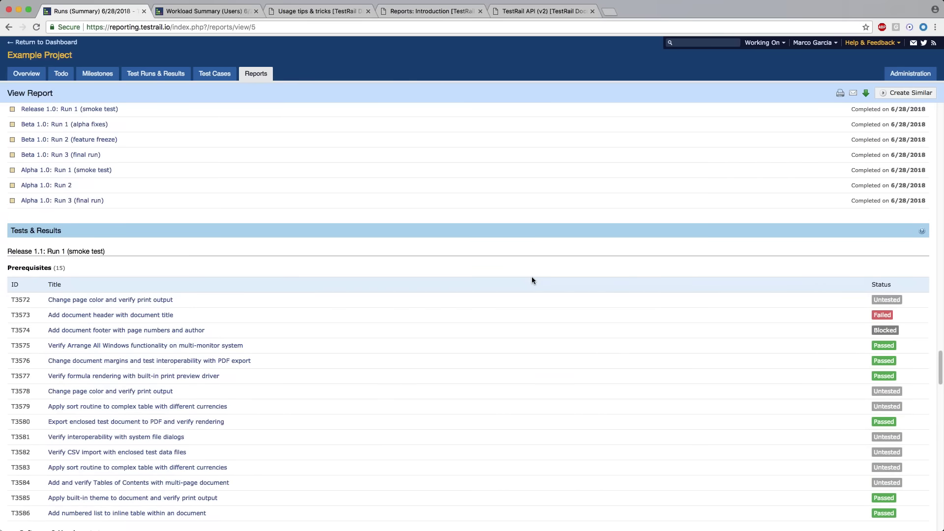
scroll(309, 296, "up", 12)
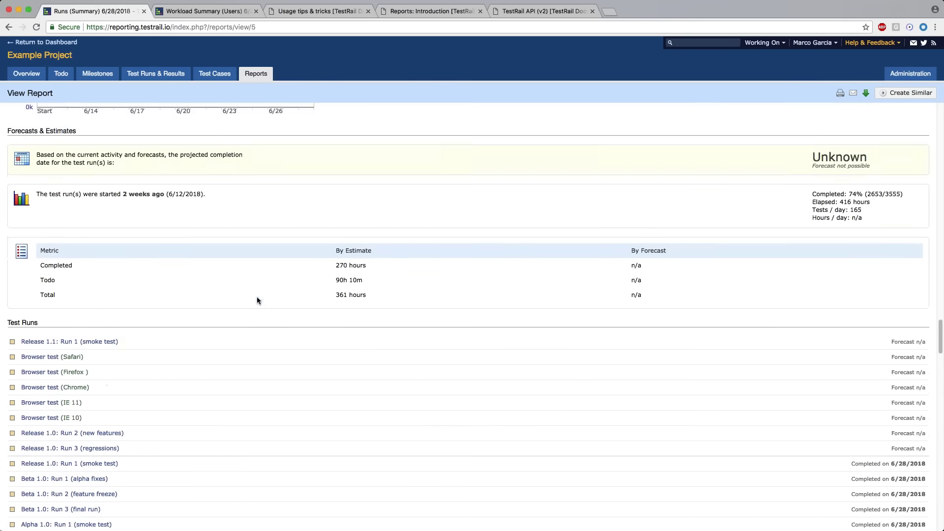
scroll(243, 305, "down", 17)
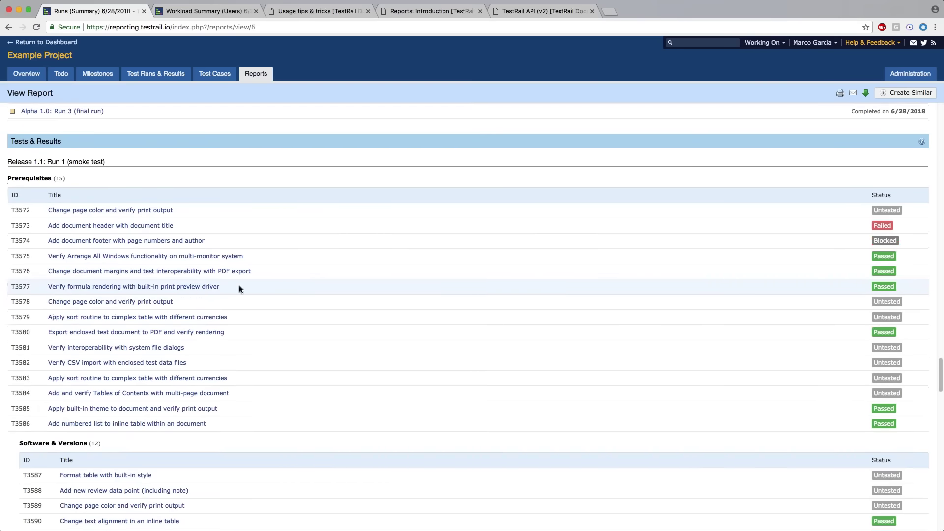
scroll(295, 295, "down", 2)
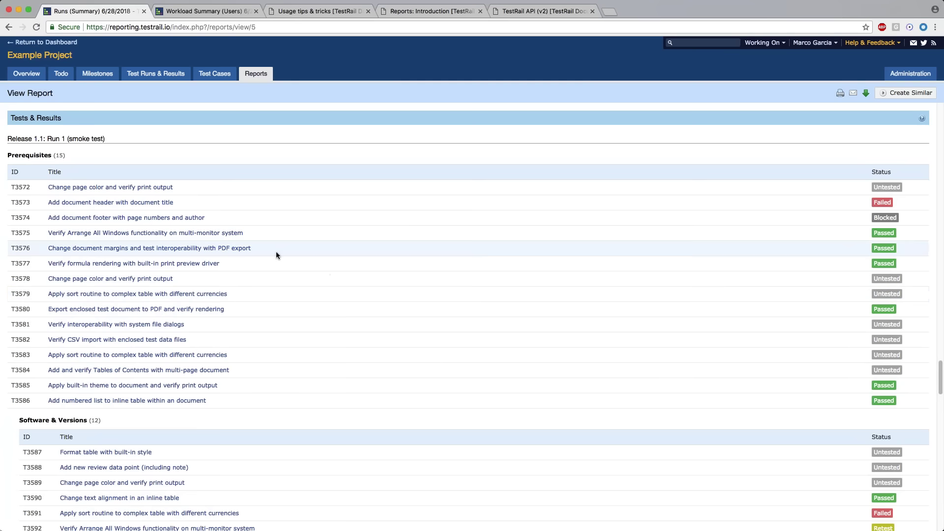
scroll(41, 179, "down", 1)
scroll(39, 183, "down", 1)
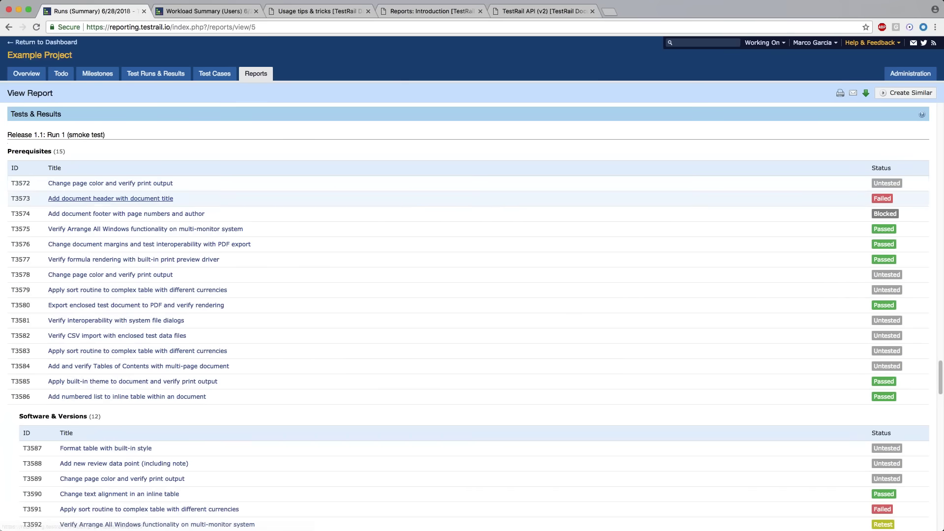
scroll(39, 325, "down", 1)
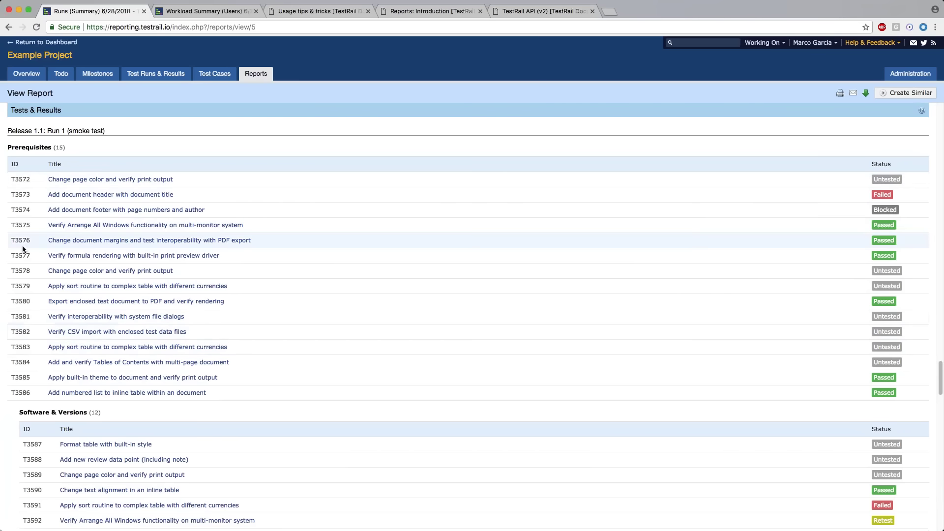
scroll(27, 255, "down", 5)
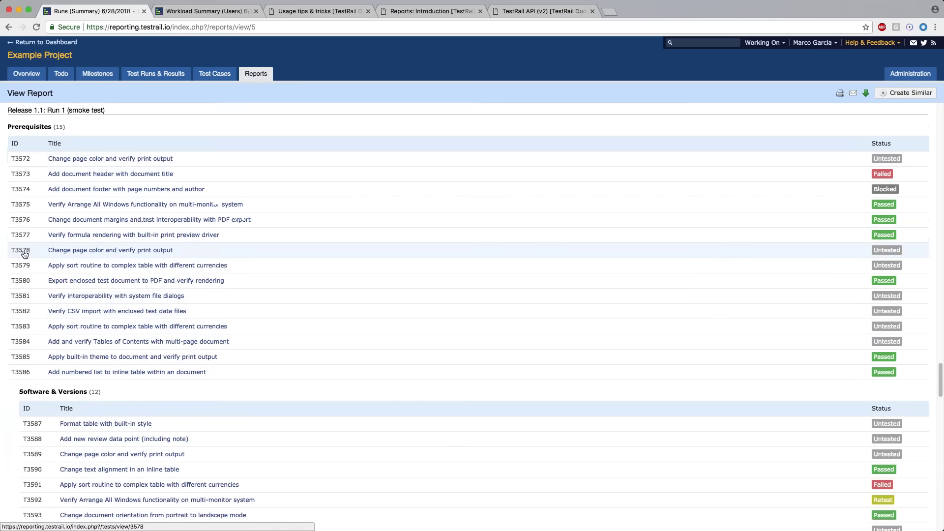
Go past the remaining test groups to the end of the report and highlight the test limit in the closing note.
scroll(28, 265, "down", 20)
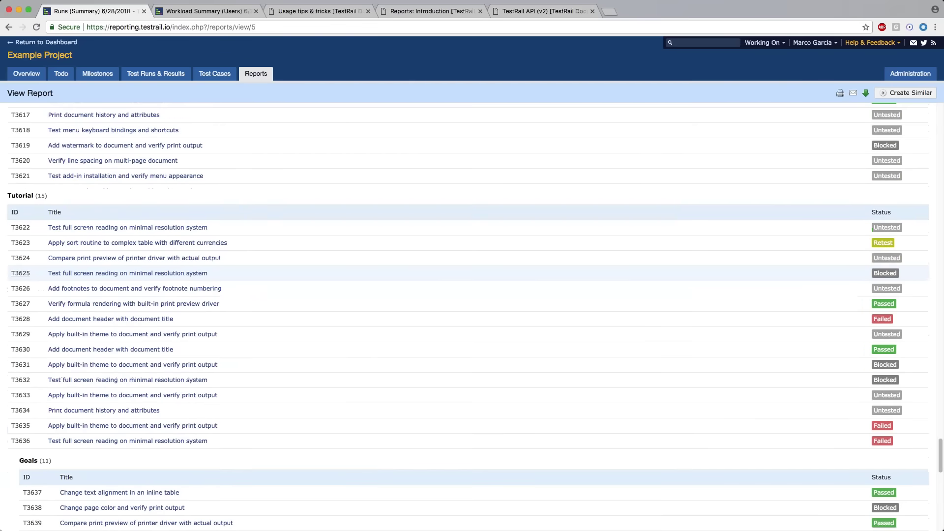
scroll(31, 274, "down", 15)
left_click_drag(53, 487, 77, 488)
Go back through the test groups up to Software & Versions and review them again down to the end of the report.
scroll(98, 423, "up", 15)
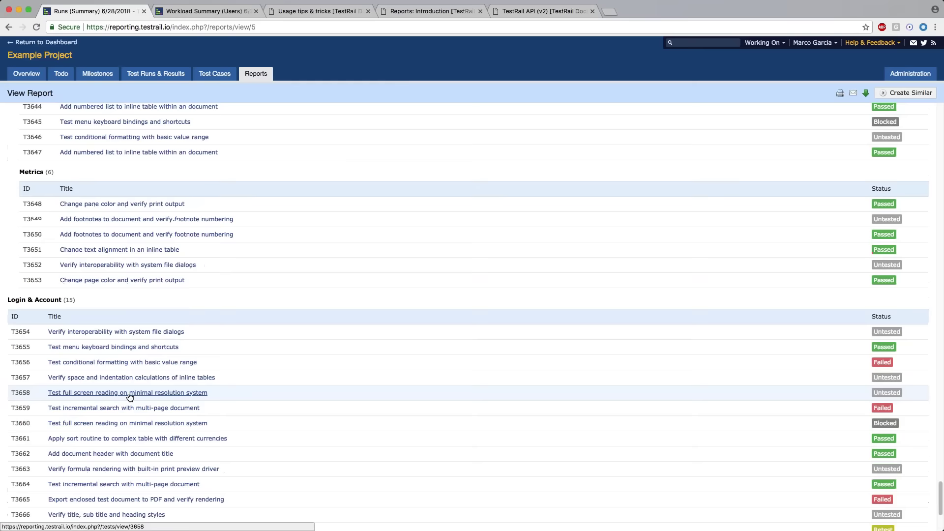
scroll(135, 388, "up", 20)
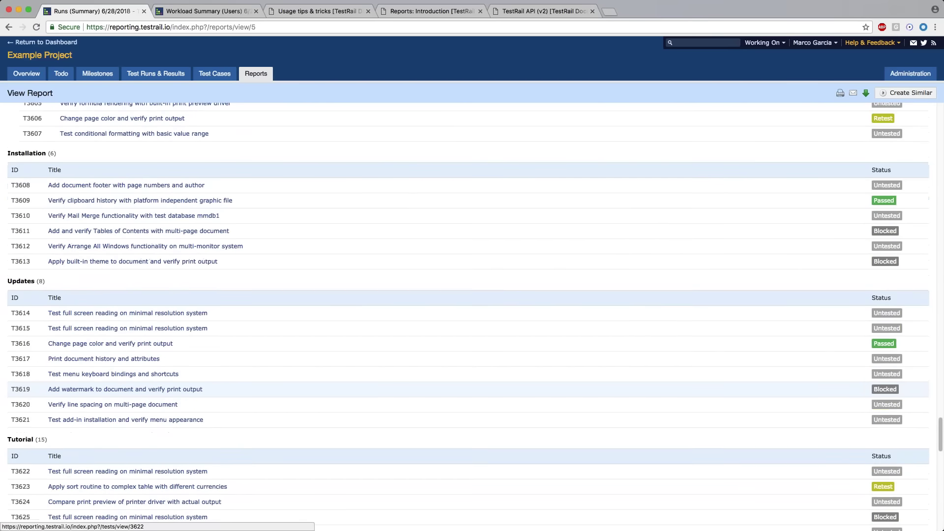
scroll(108, 474, "up", 16)
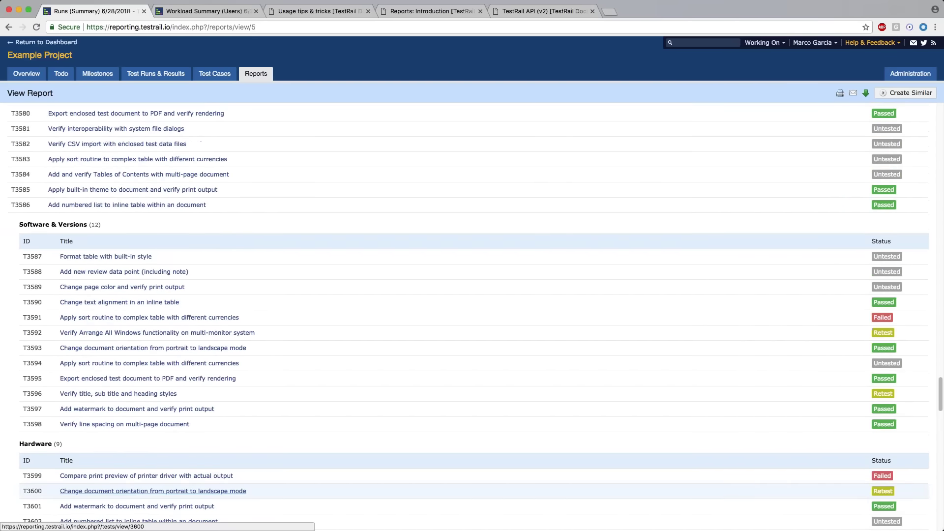
scroll(373, 434, "down", 20)
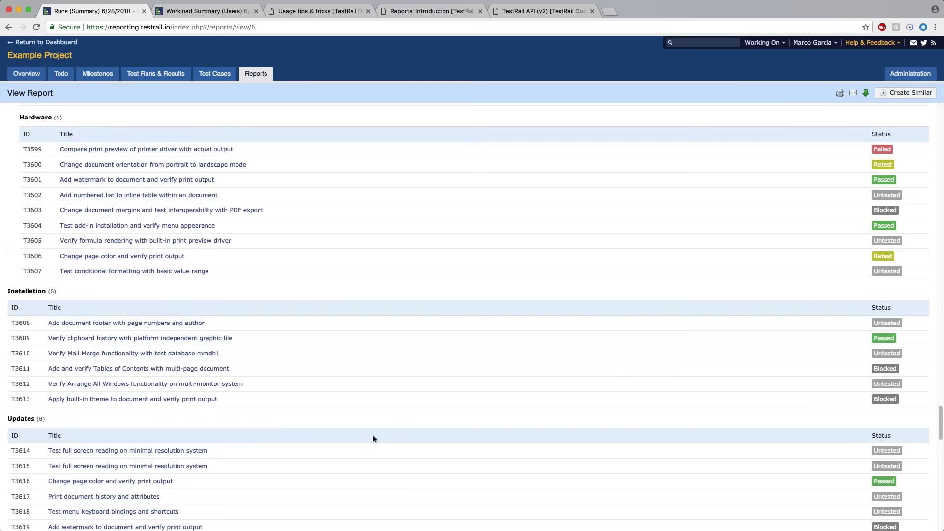
scroll(248, 426, "down", 13)
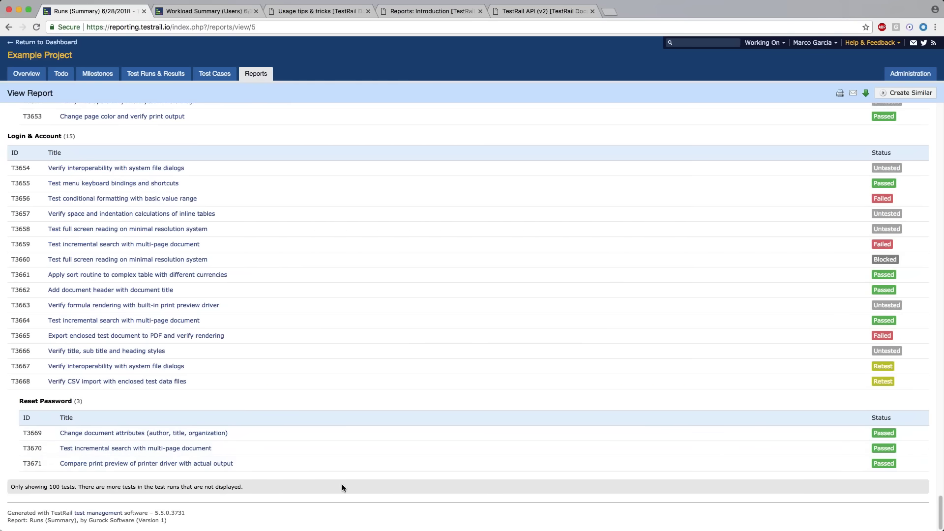
Return to the report's beginning, preview its print version and cancel it, and check the available download formats.
scroll(231, 282, "up", 1)
scroll(269, 185, "up", 20)
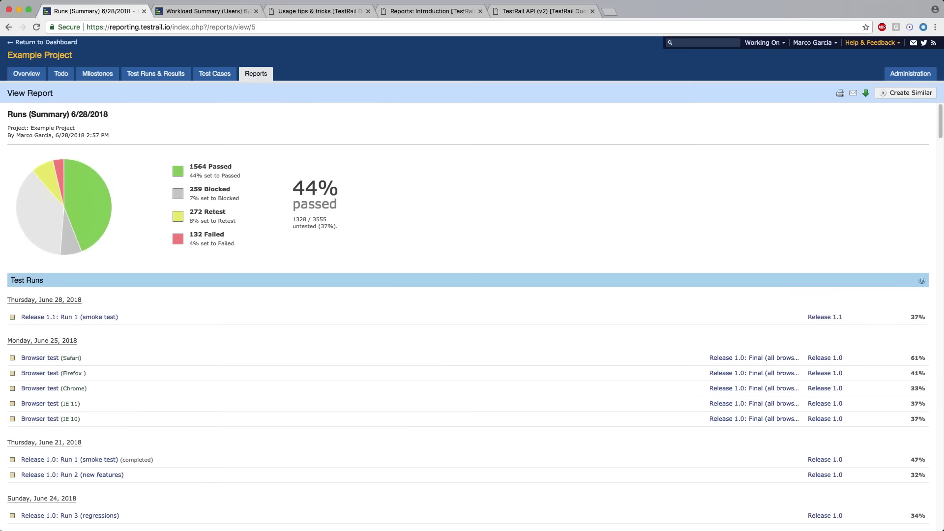
left_click(839, 94)
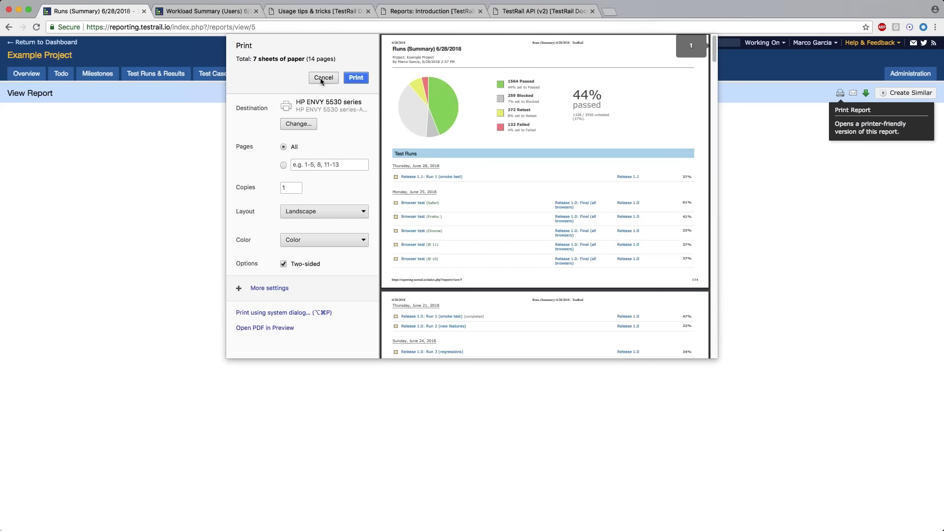
left_click(323, 77)
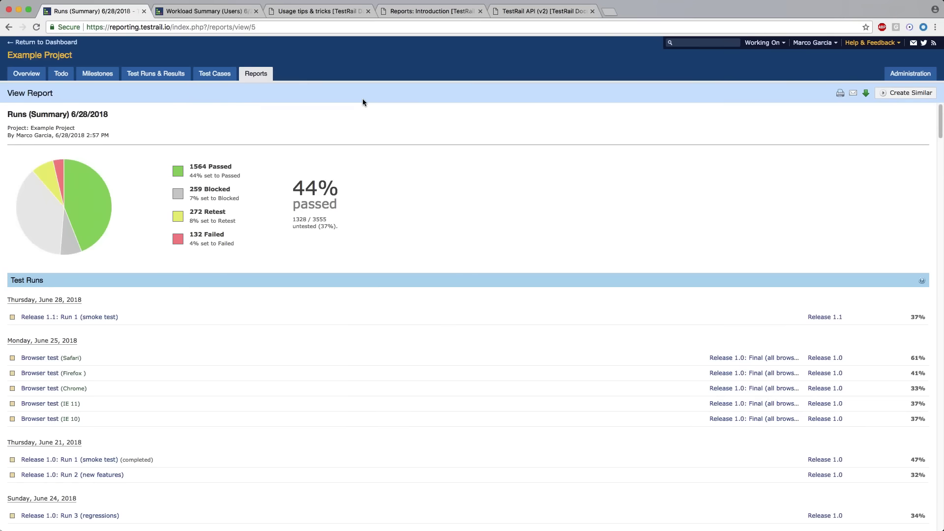
left_click(866, 94)
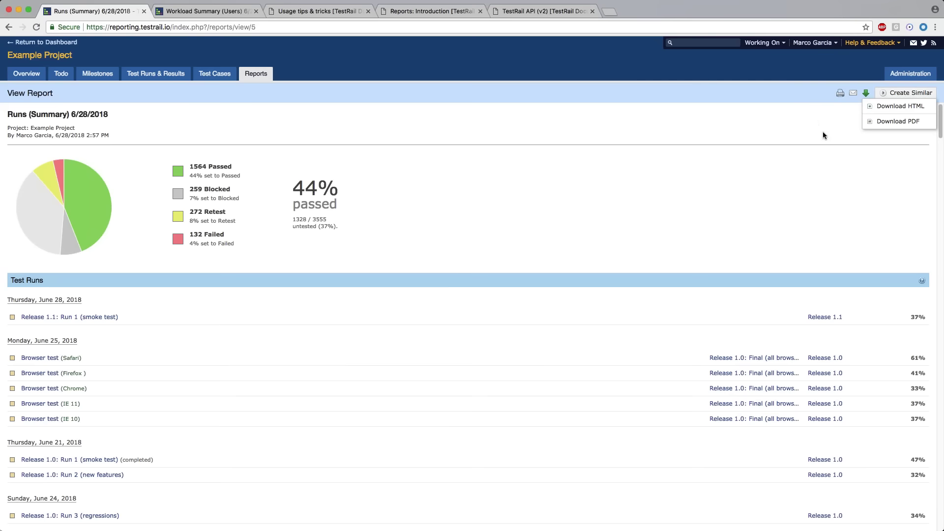
left_click(865, 93)
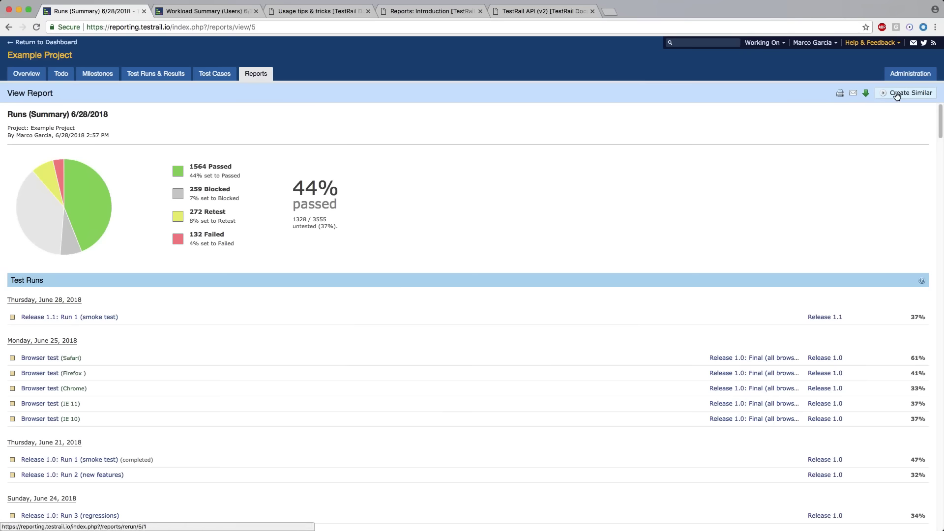
Go back to the reports list and open the private report Comparison for Cases (Results) 6/28/2018.
left_click(255, 74)
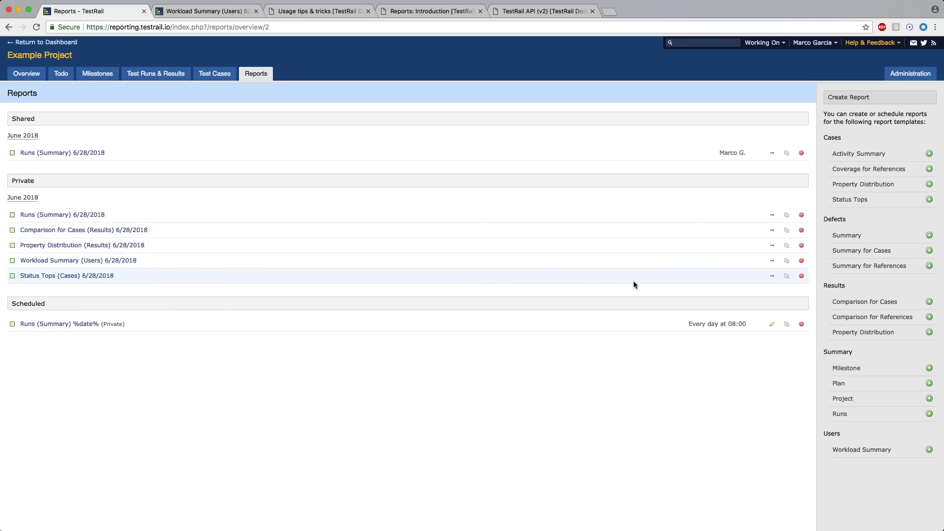
left_click(87, 231)
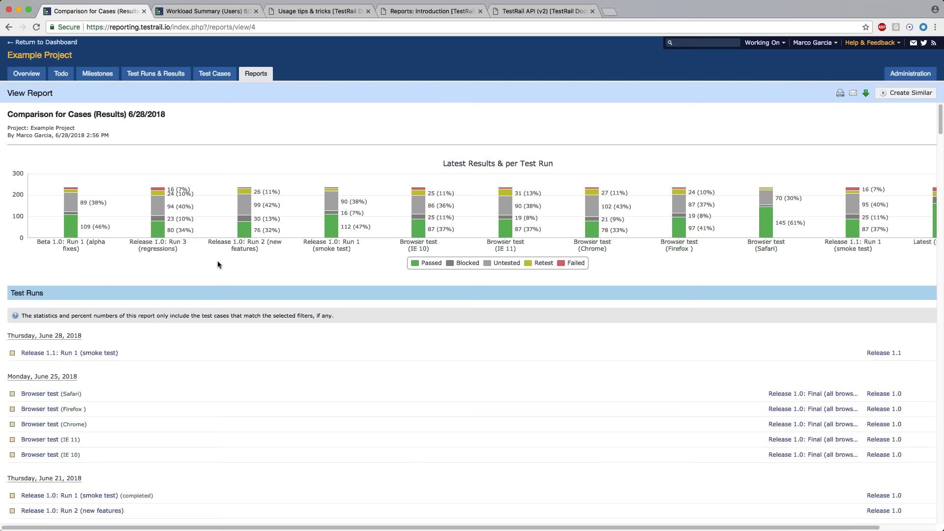
scroll(211, 265, "down", 3)
Inspect the status segments of the Beta 1.0: Run 1 and Release 1.0: Run 3 bars in the results chart.
mouse_move(61, 164)
mouse_move(69, 208)
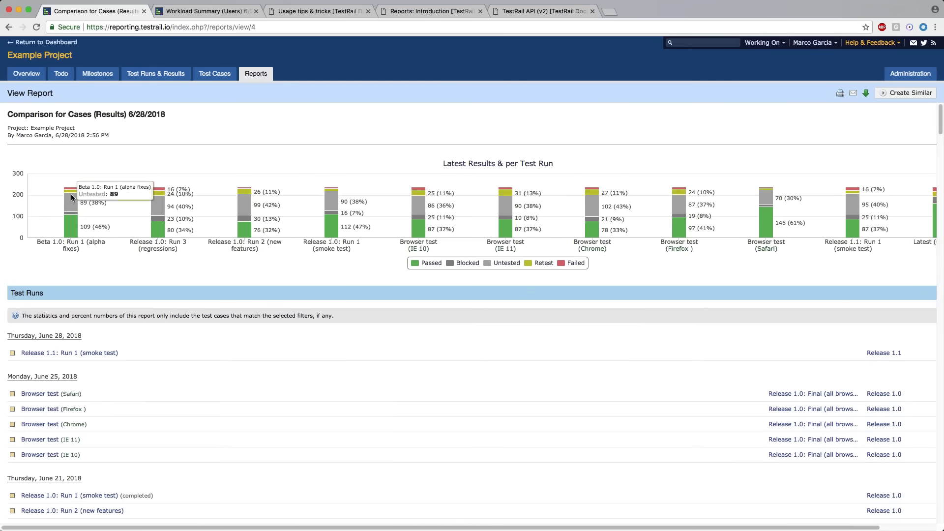
mouse_move(72, 190)
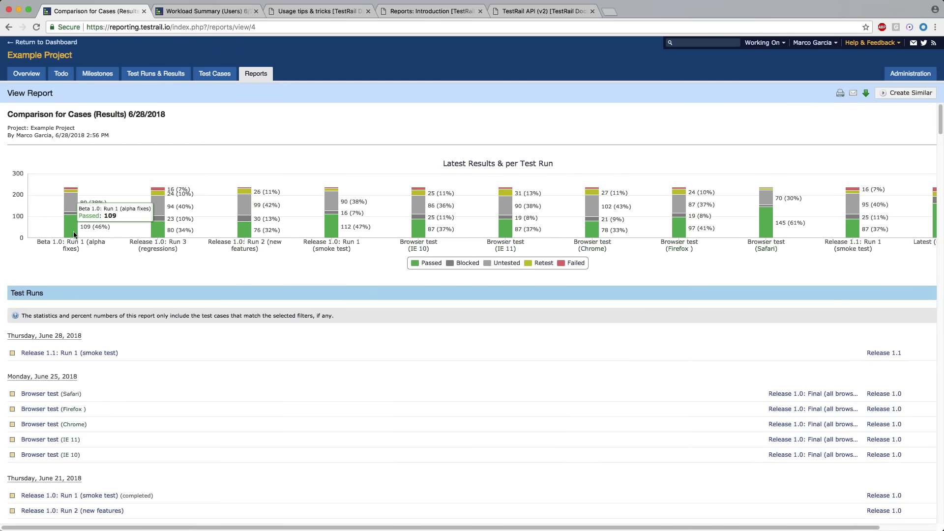
mouse_move(160, 194)
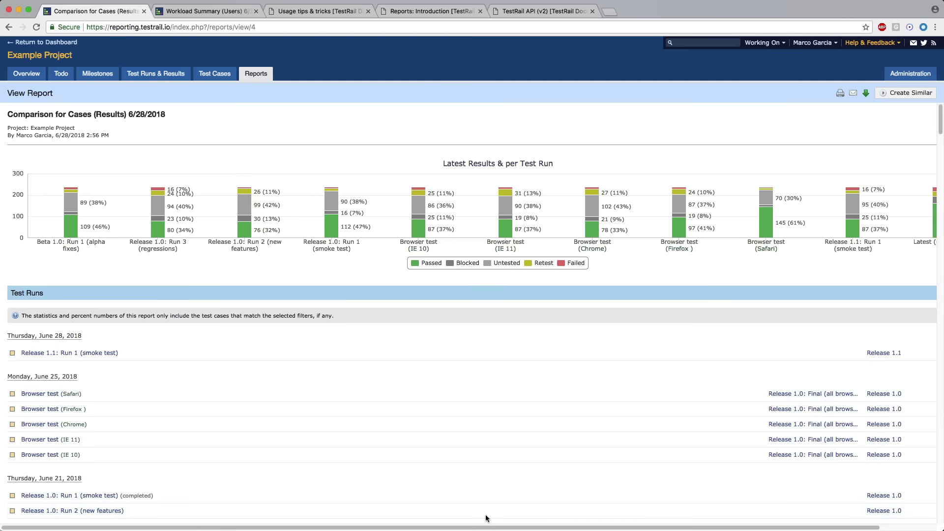
Look across the full width of the Latest Results & per Test Run chart, comparing the run bars with the Latest (Coverage) bar.
scroll(511, 528, "right", 1)
scroll(512, 529, "right", 3)
scroll(443, 516, "left", 4)
scroll(388, 506, "right", 3)
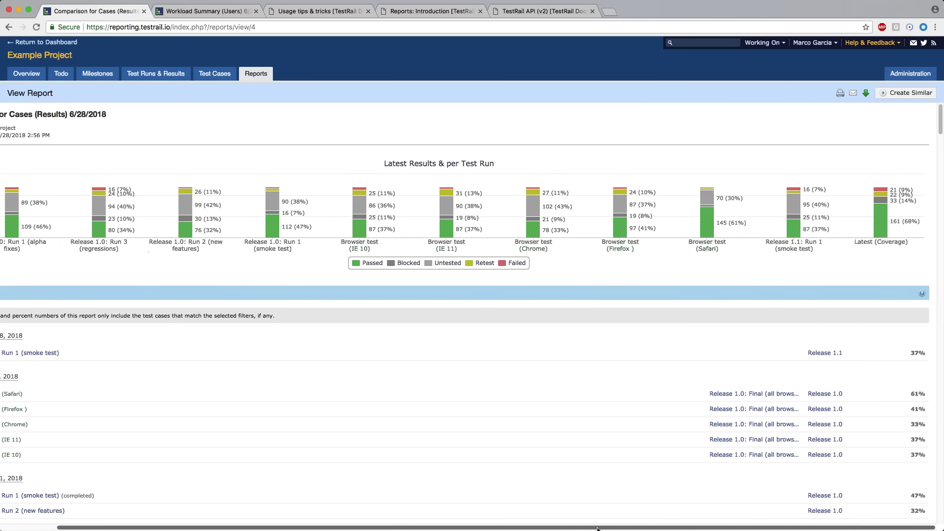
scroll(598, 529, "left", 3)
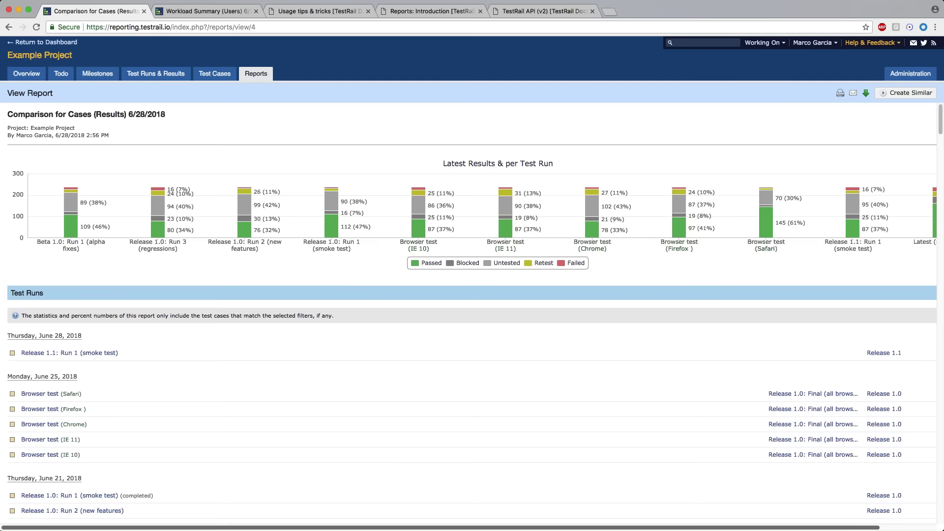
scroll(485, 528, "right", 3)
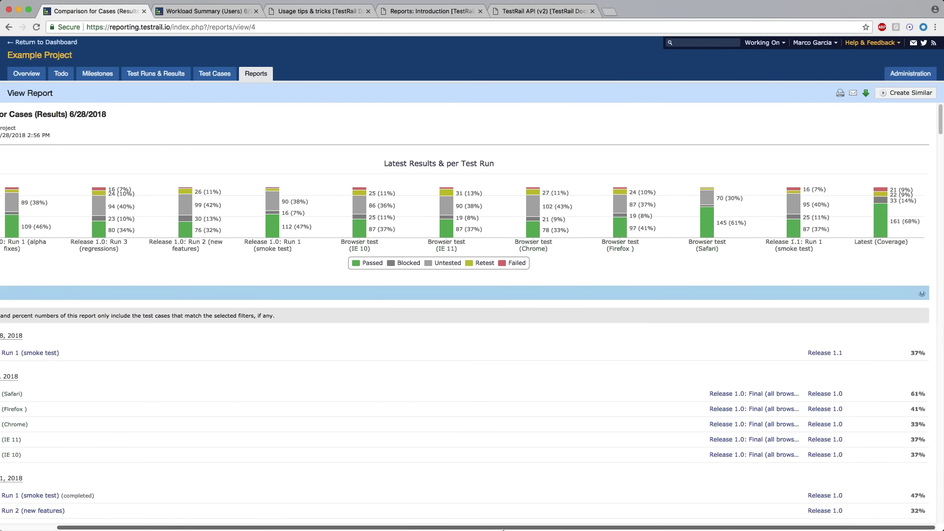
scroll(334, 521, "left", 3)
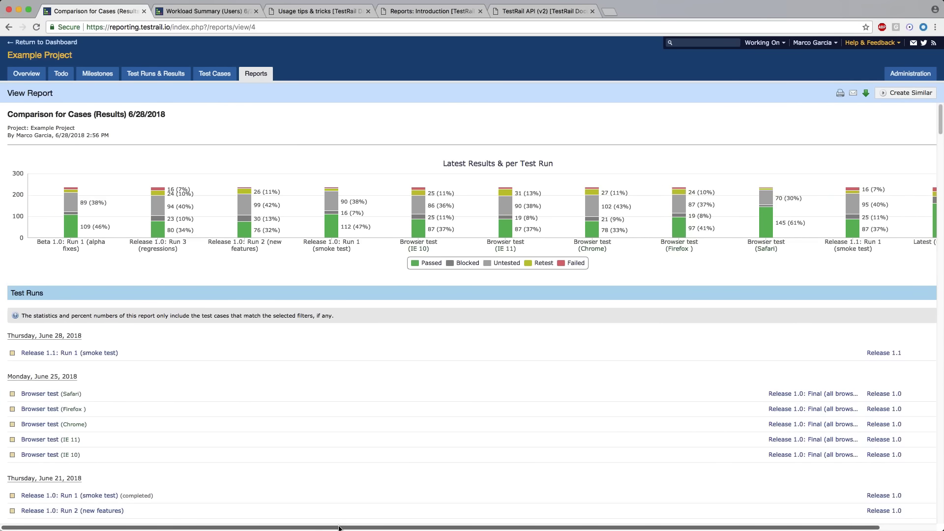
scroll(451, 376, "right", 3)
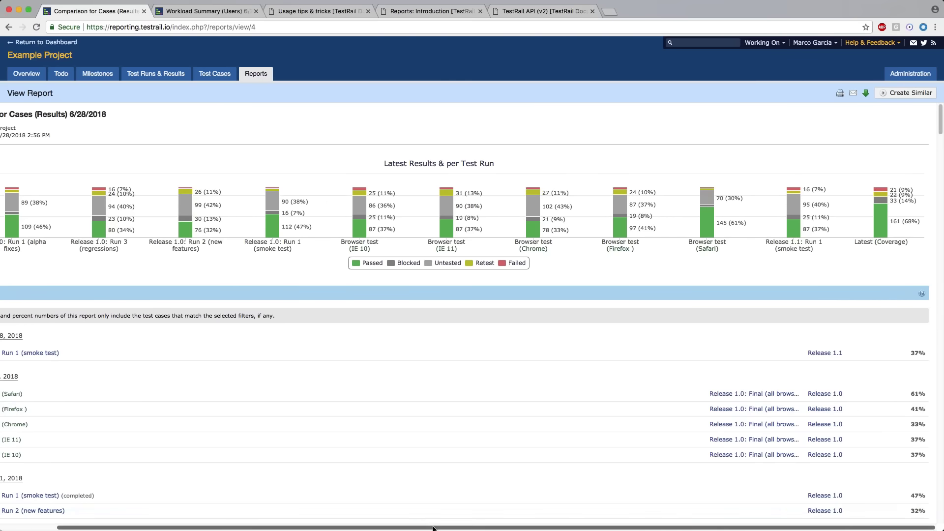
Return to the start of the results chart and look through the Test Runs list, marking the entries from the latest runs to the browser tests.
scroll(444, 525, "left", 3)
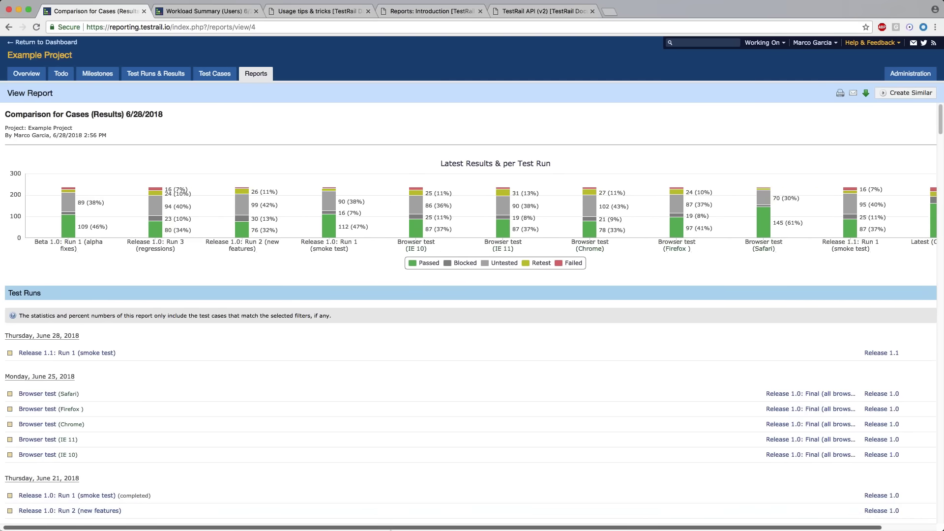
scroll(445, 526, "right", 3)
scroll(445, 528, "left", 3)
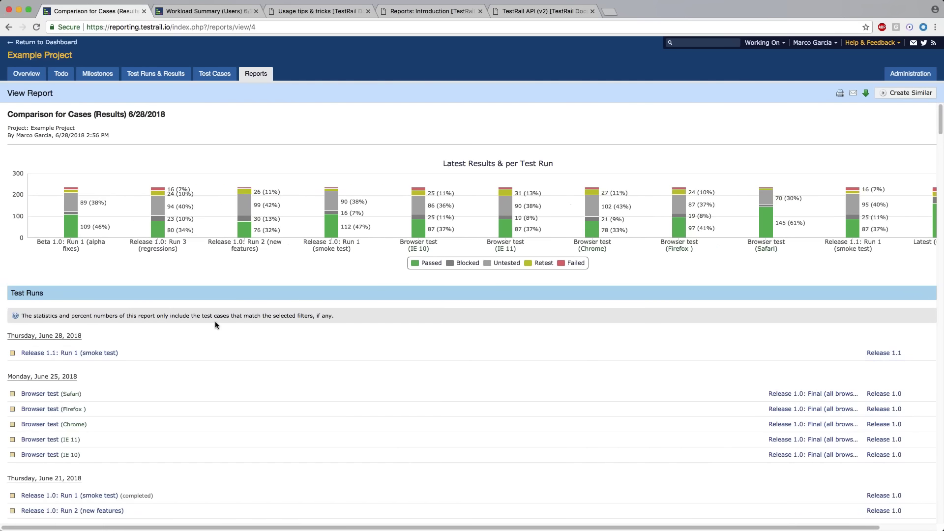
scroll(215, 322, "down", 1)
scroll(242, 376, "down", 5)
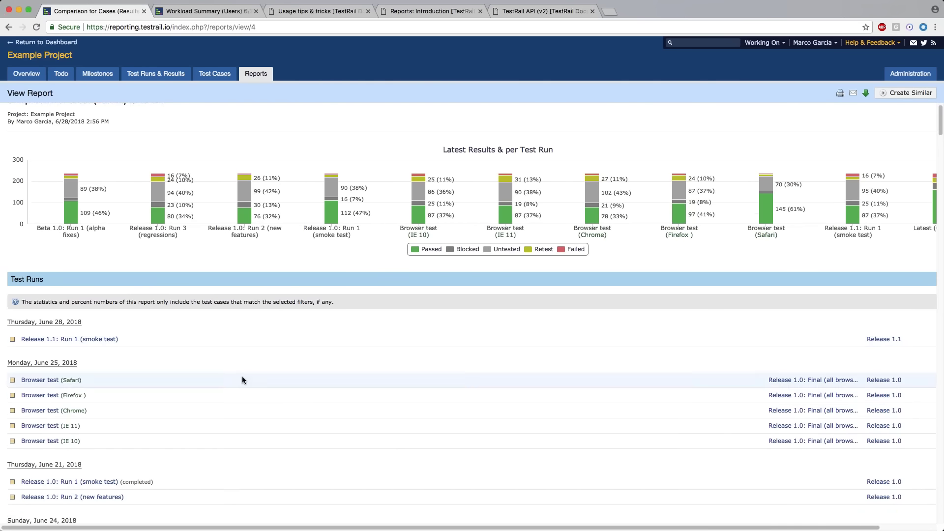
scroll(256, 400, "down", 2)
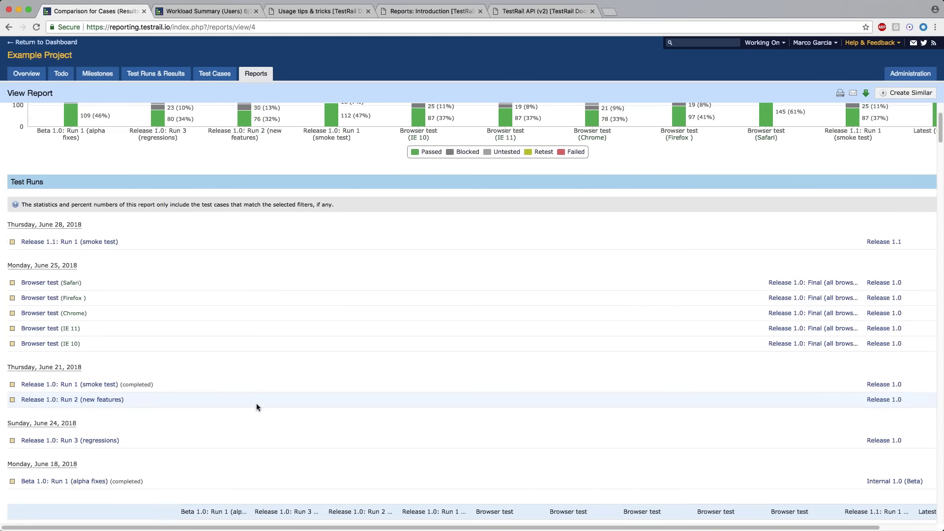
scroll(222, 388, "down", 1)
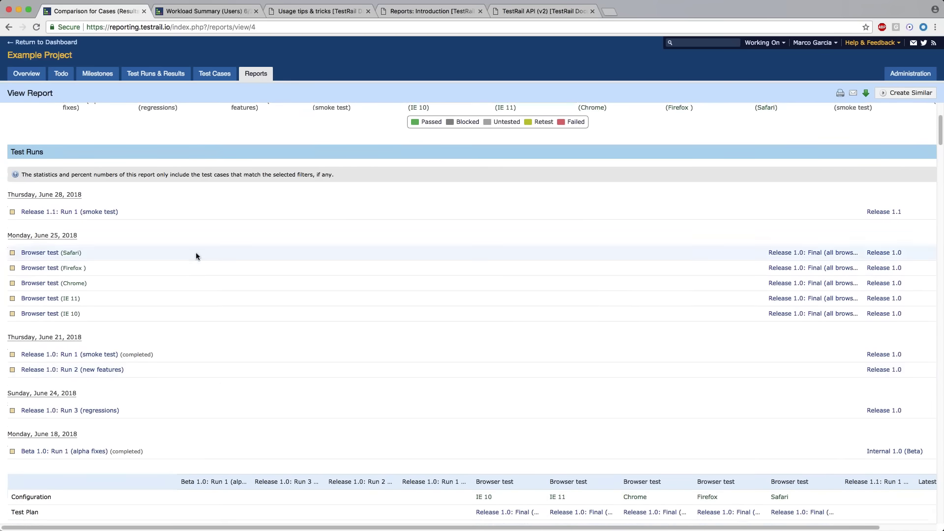
left_click_drag(10, 143, 267, 347)
Examine the table comparing each test run's configuration, test plan, milestone and Passed, Blocked, Untested, Retest and Failed figures.
scroll(747, 311, "down", 4)
scroll(467, 319, "down", 3)
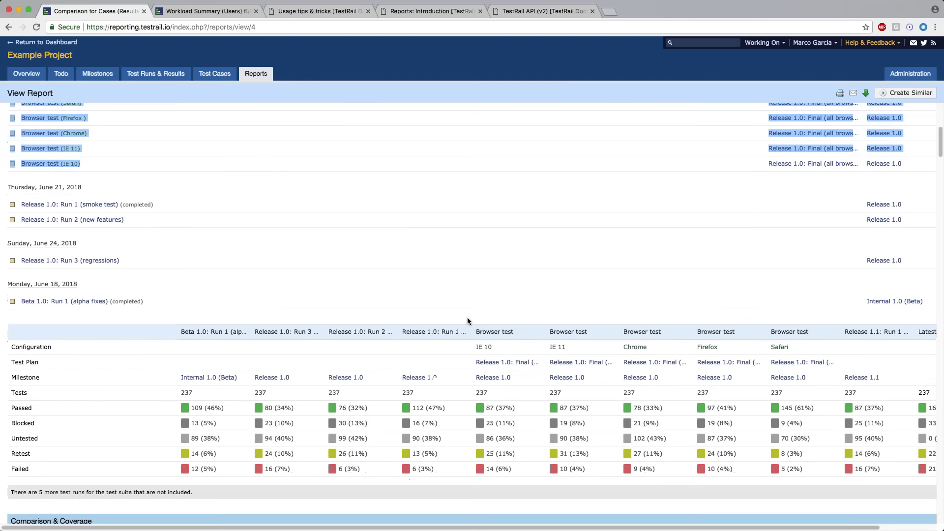
scroll(149, 234, "down", 3)
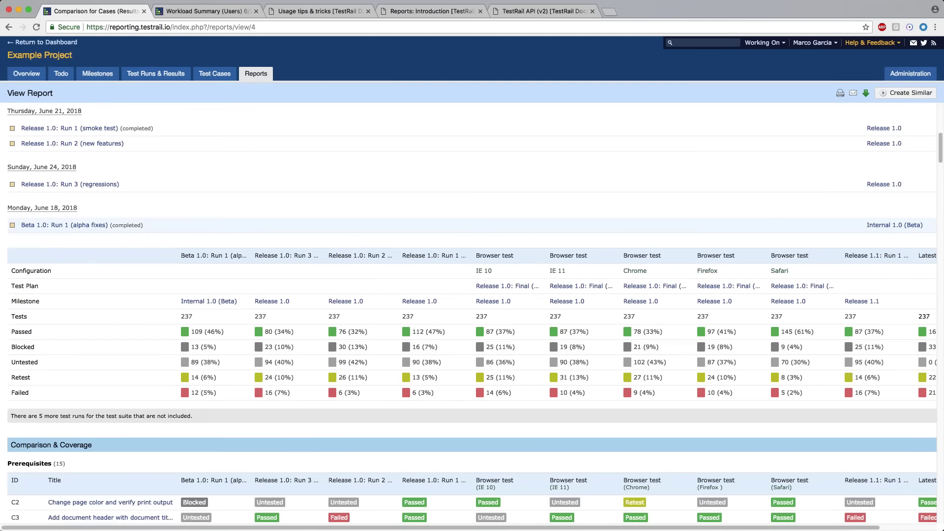
scroll(176, 236, "down", 2)
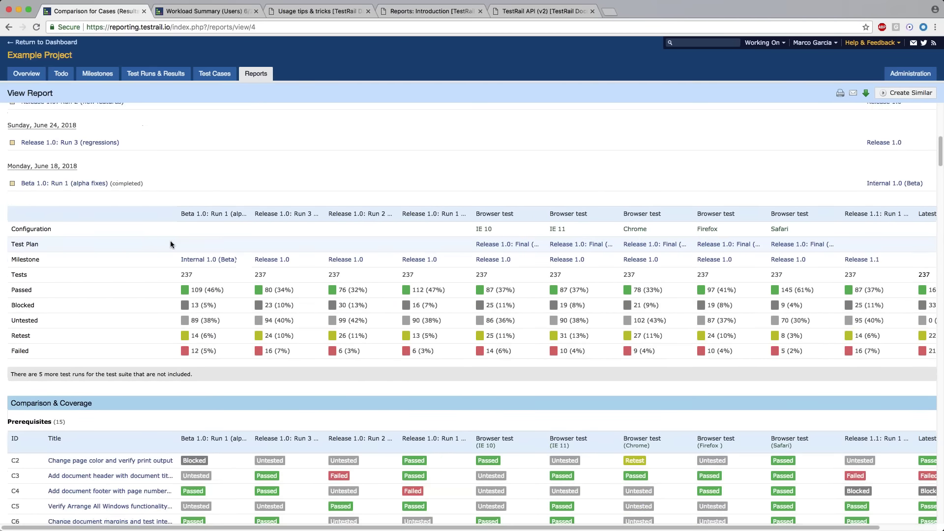
scroll(171, 242, "down", 4)
scroll(196, 170, "up", 2)
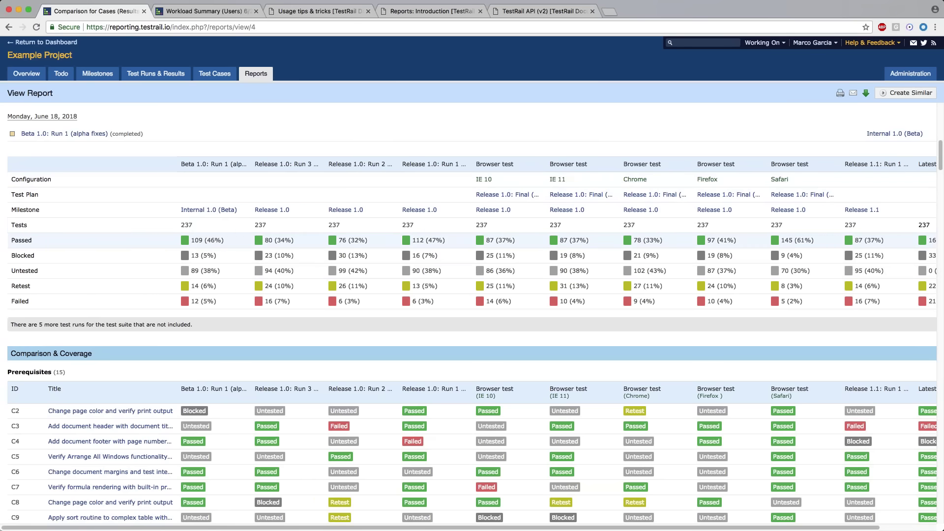
scroll(211, 239, "down", 2)
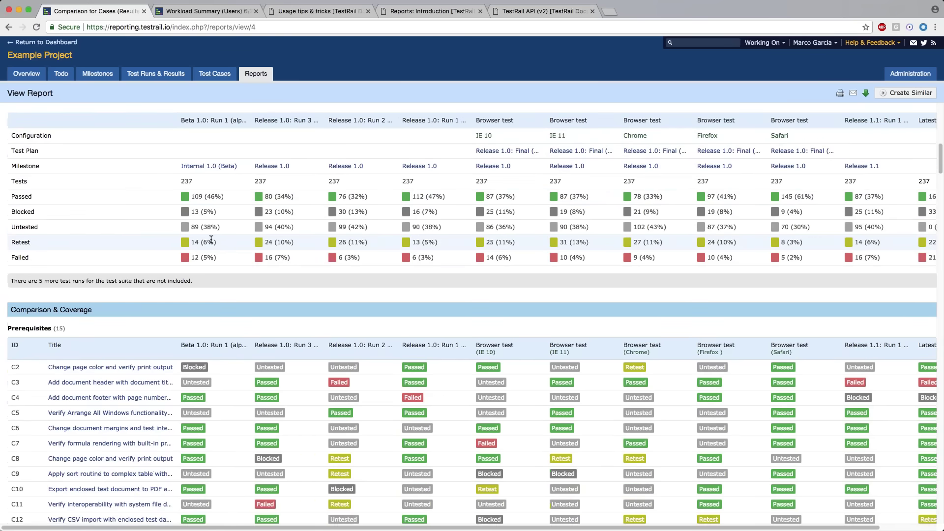
Examine the Prerequisites cases in the Comparison & Coverage matrix across all test runs to the Latest (Coverage) column.
scroll(211, 239, "down", 4)
scroll(208, 230, "down", 5)
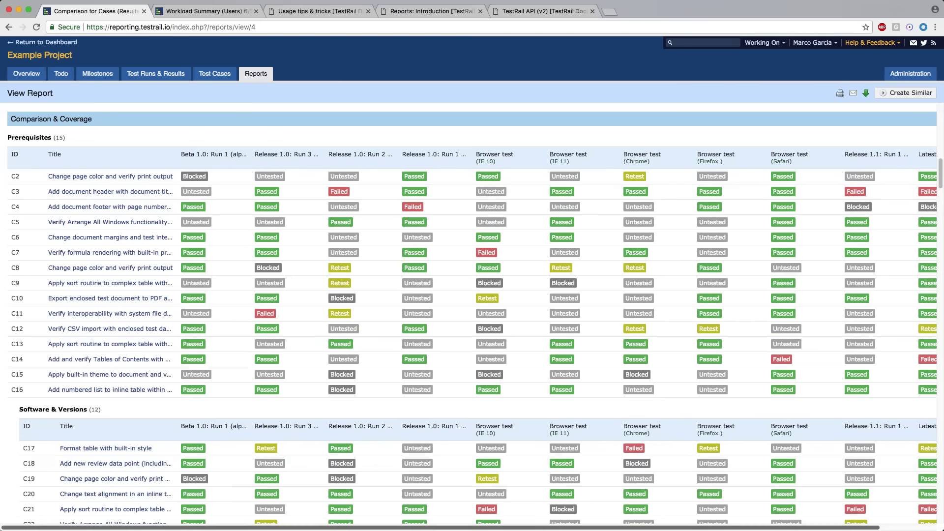
scroll(637, 529, "right", 1)
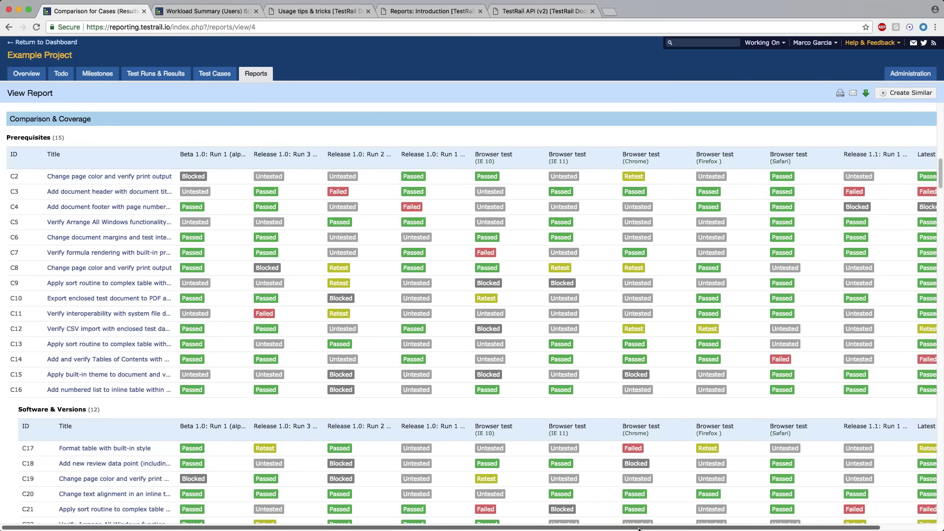
mouse_move(638, 529)
left_mouse_down()
mouse_move(693, 529)
mouse_move(637, 528)
left_mouse_up()
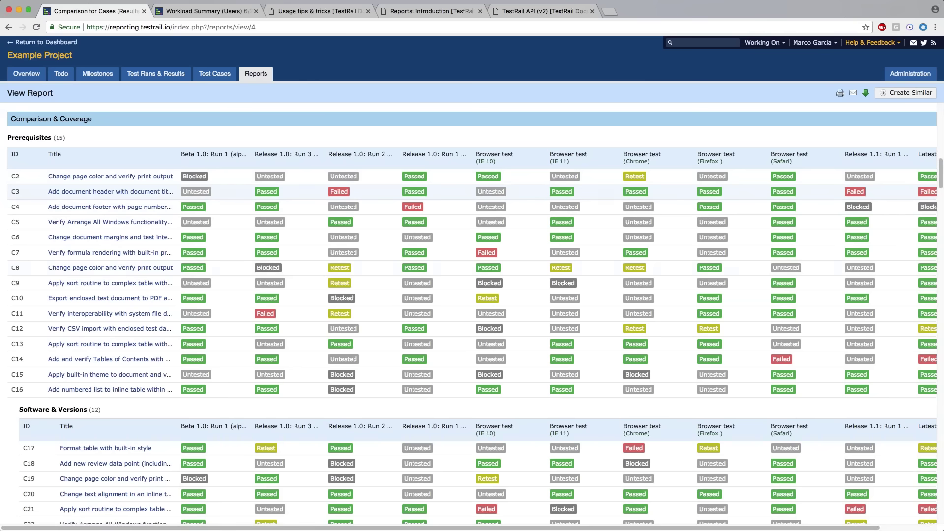
scroll(591, 528, "right", 3)
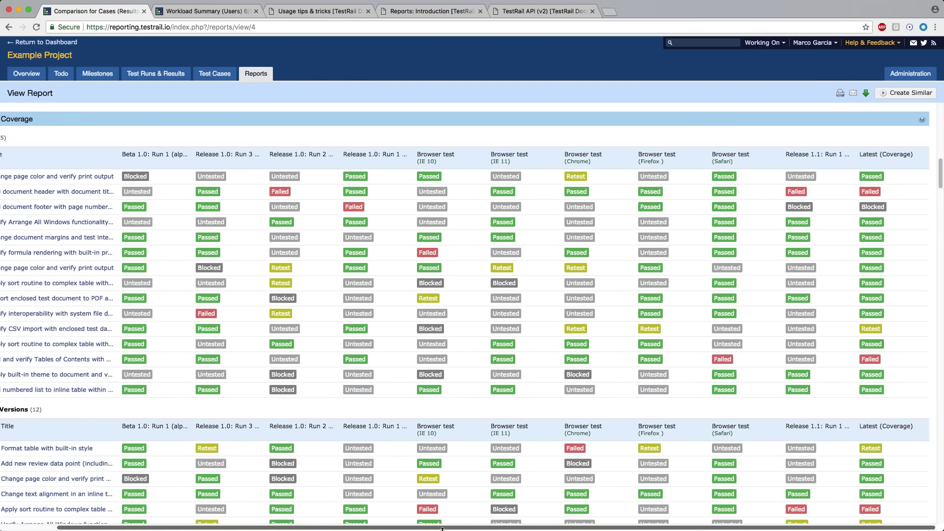
scroll(444, 528, "left", 1)
scroll(443, 344, "left", 2)
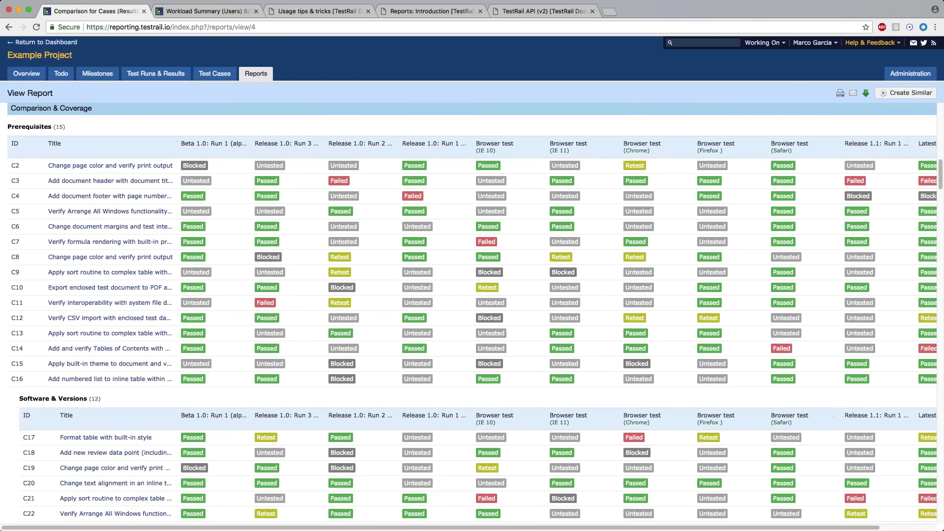
Compare the Software & Versions case results per test run with their Latest (Coverage) status.
scroll(491, 344, "down", 3)
scroll(492, 528, "right", 2)
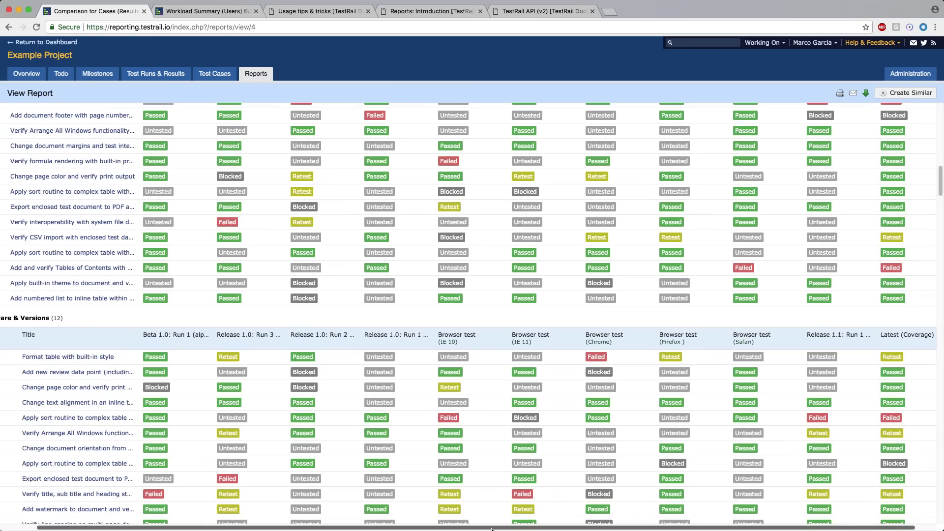
scroll(450, 364, "right", 1)
scroll(449, 362, "down", 3)
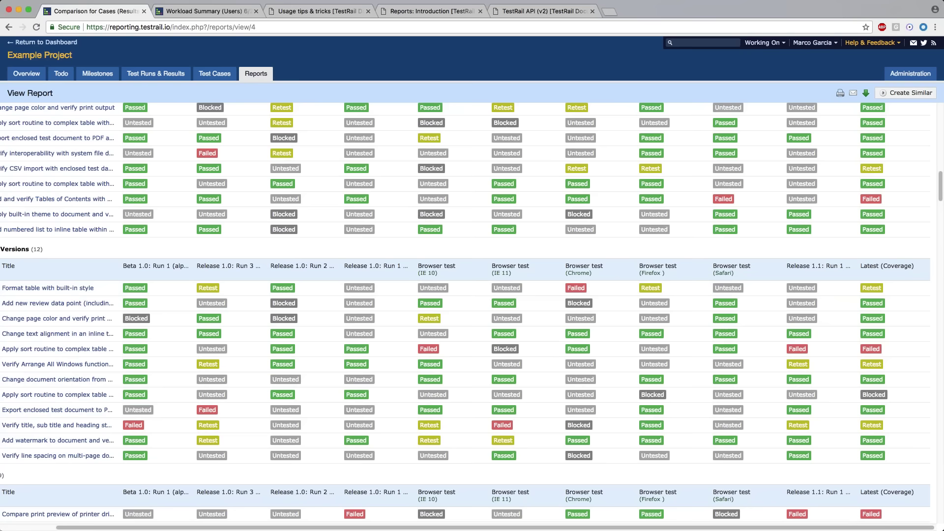
Return to the start of the Comparison & Coverage matrix and point out its Latest (Coverage) column, clearing the text selection when finished.
scroll(467, 314, "up", 1)
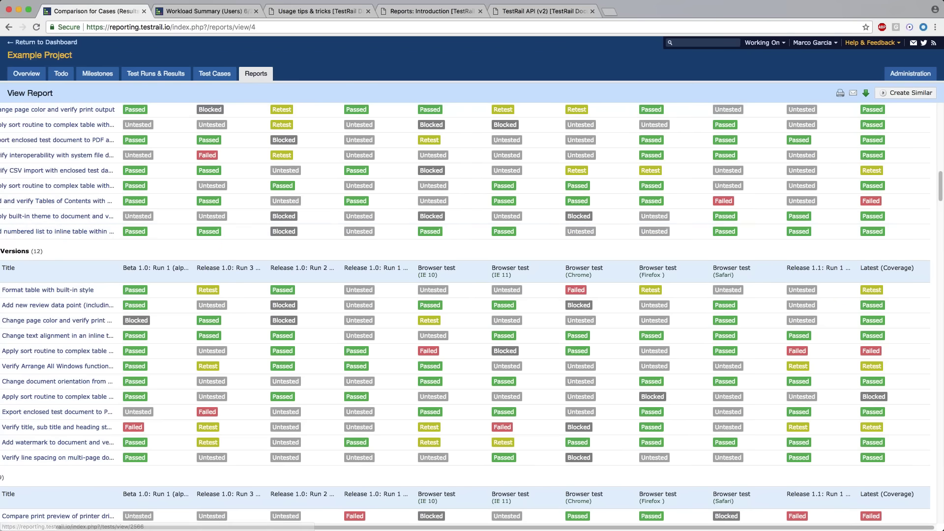
scroll(495, 317, "up", 10)
scroll(496, 316, "down", 2)
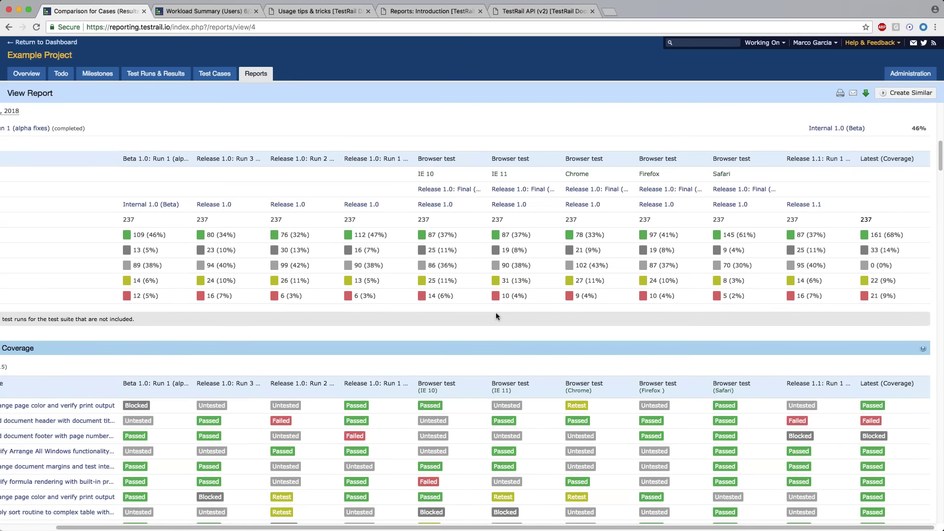
scroll(388, 369, "down", 1)
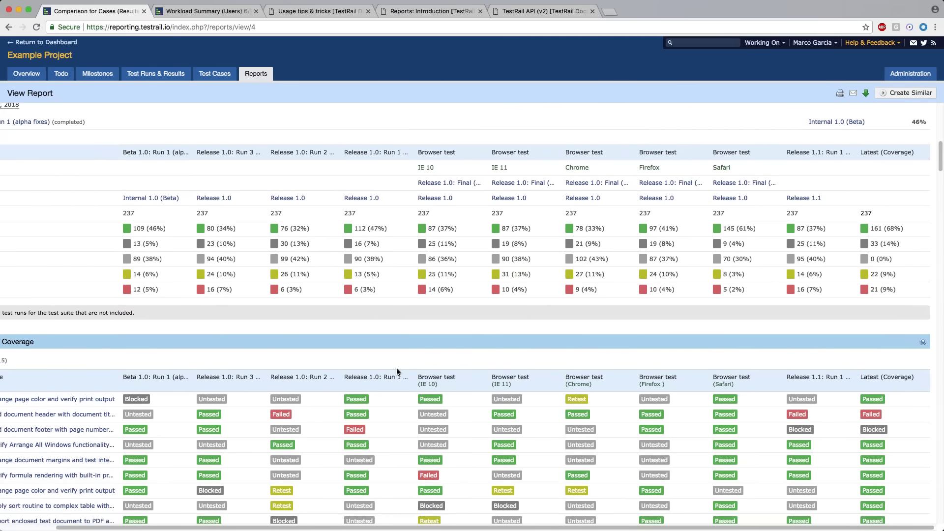
left_click_drag(863, 375, 880, 411)
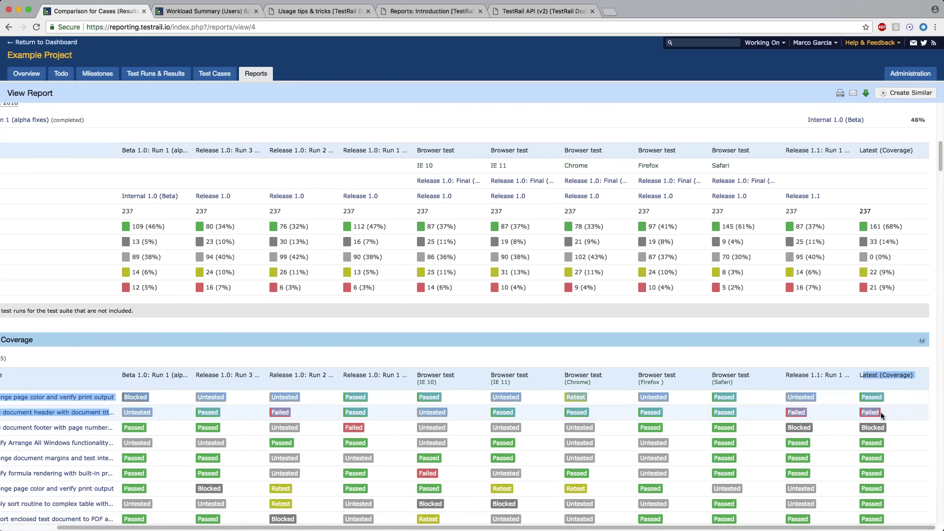
scroll(905, 388, "down", 4)
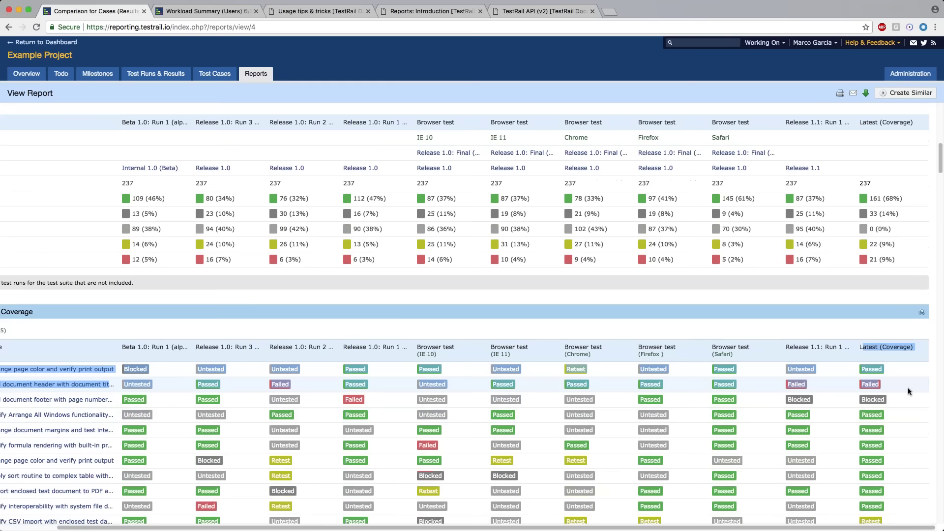
scroll(901, 392, "down", 1)
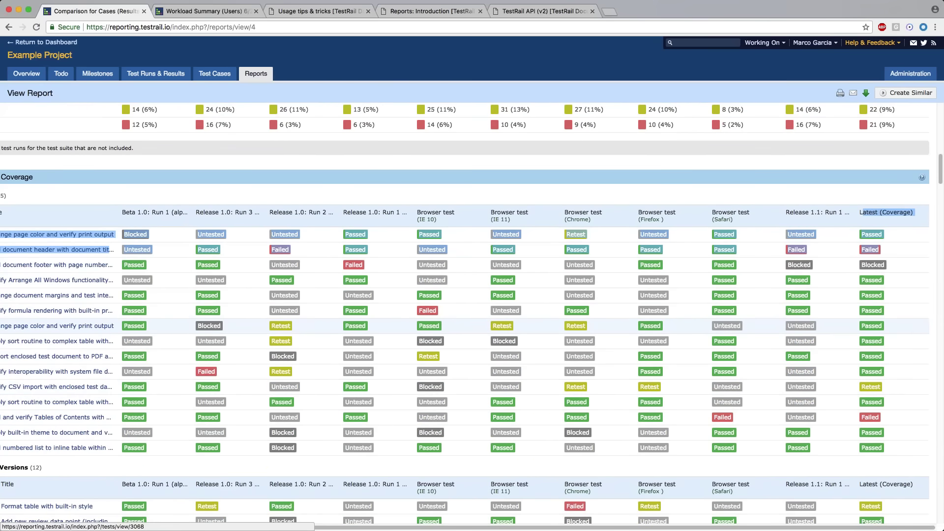
left_click(884, 196)
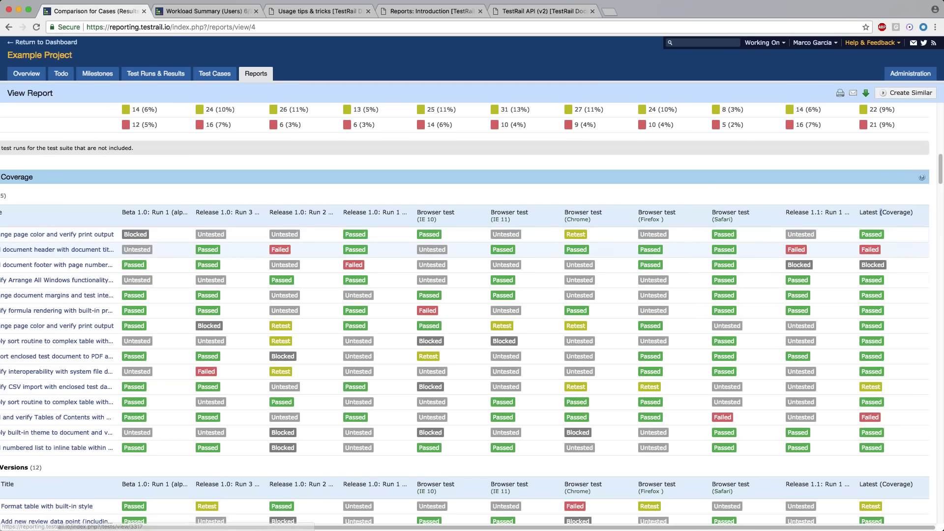
Scan the remaining sections of the Comparison & Coverage matrix to the report's end and return to the Prerequisites section.
scroll(874, 260, "down", 1)
scroll(874, 261, "down", 3)
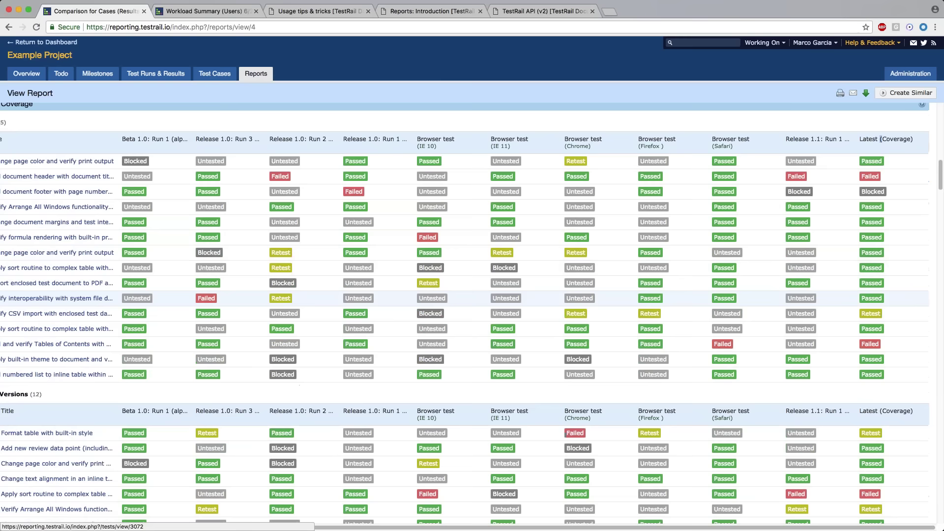
scroll(880, 326, "down", 7)
scroll(880, 326, "down", 5)
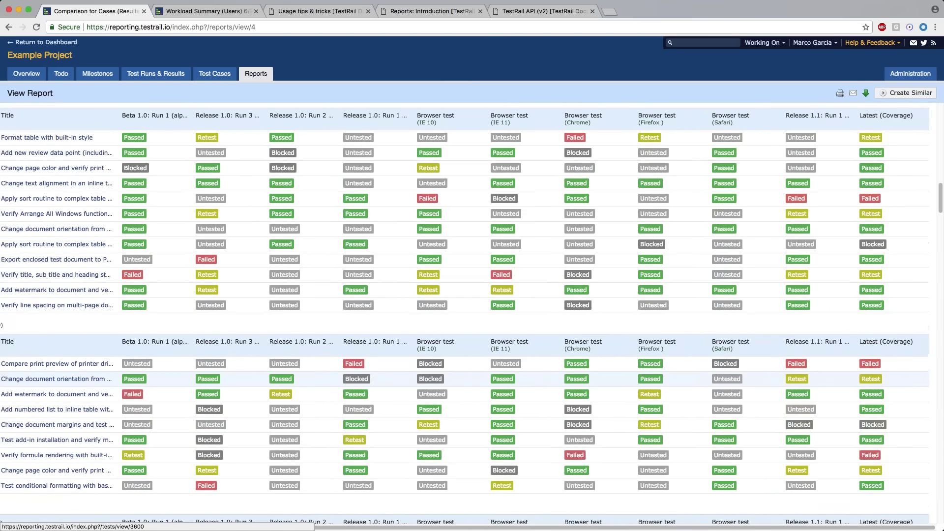
scroll(941, 256, "down", 5)
scroll(941, 256, "down", 8)
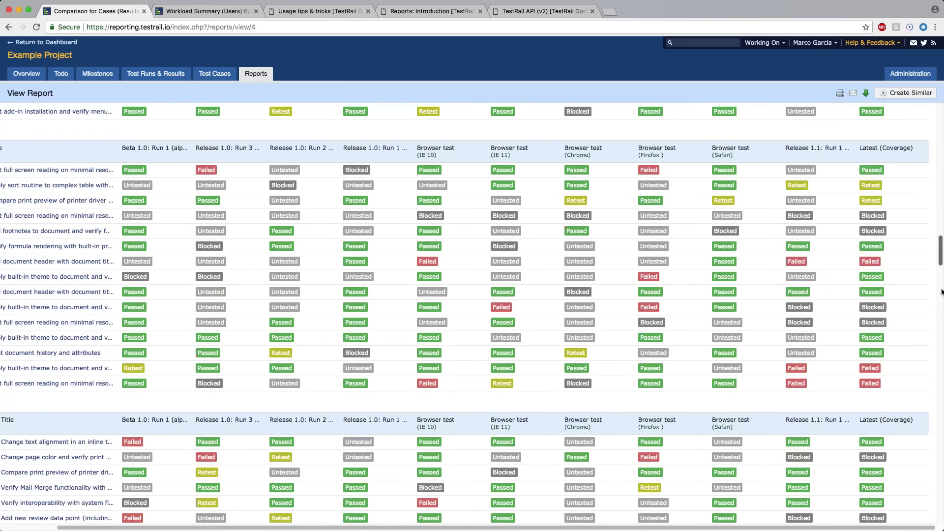
left_click_drag(942, 292, 936, 502)
scroll(936, 501, "down", 5)
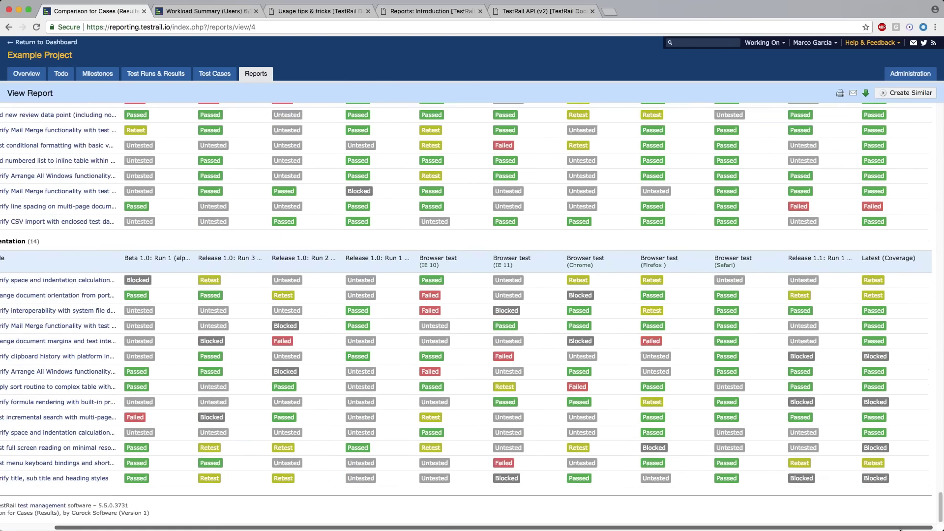
scroll(935, 501, "up", 10)
scroll(546, 297, "up", 15)
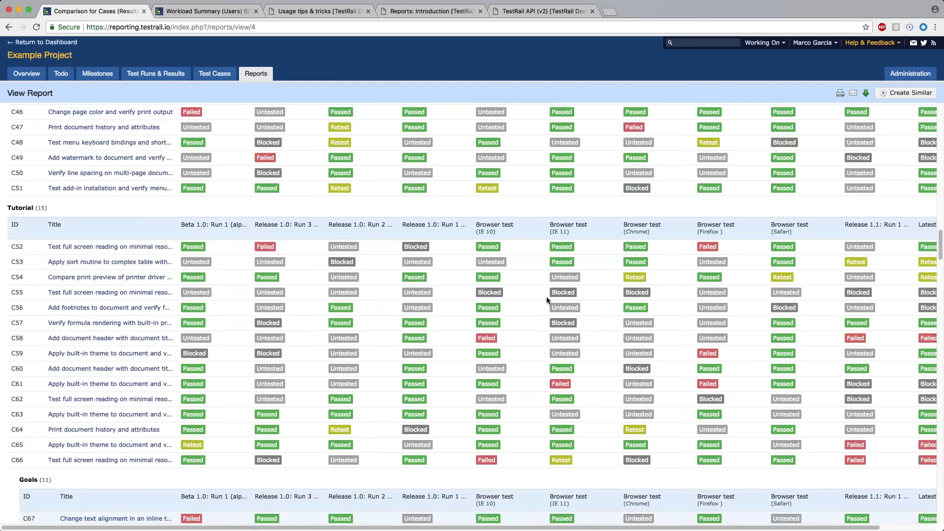
scroll(547, 296, "down", 6)
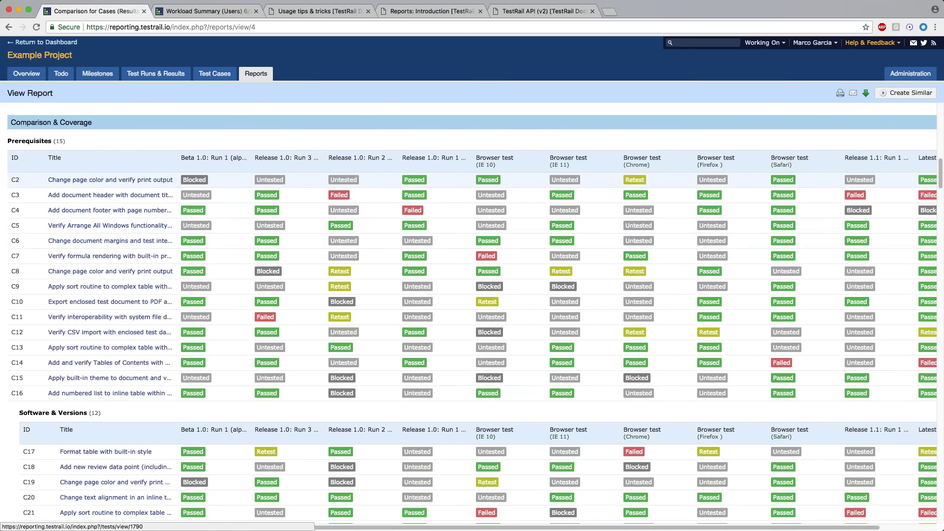
Go back to the reports list and start a similar report based on Comparison for Cases (Results) 6/28/2018.
key("super+bracketleft")
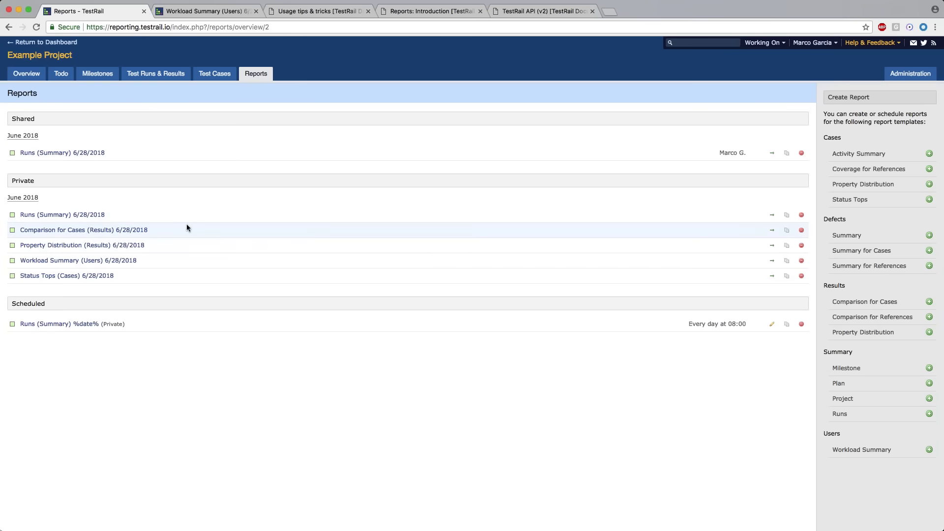
left_click(786, 230)
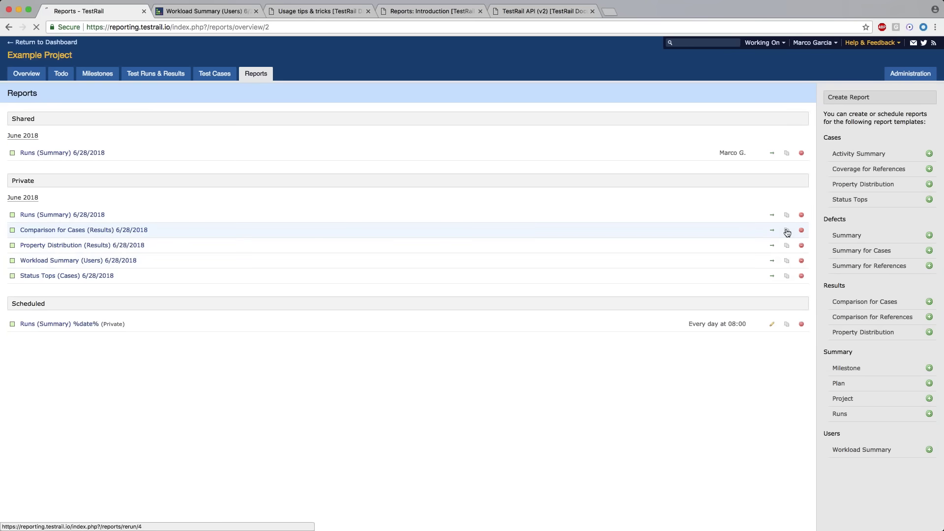
View the Test Cases options of the comparison report and examine the available filter attributes, cancelling without setting a filter.
scroll(267, 353, "down", 1)
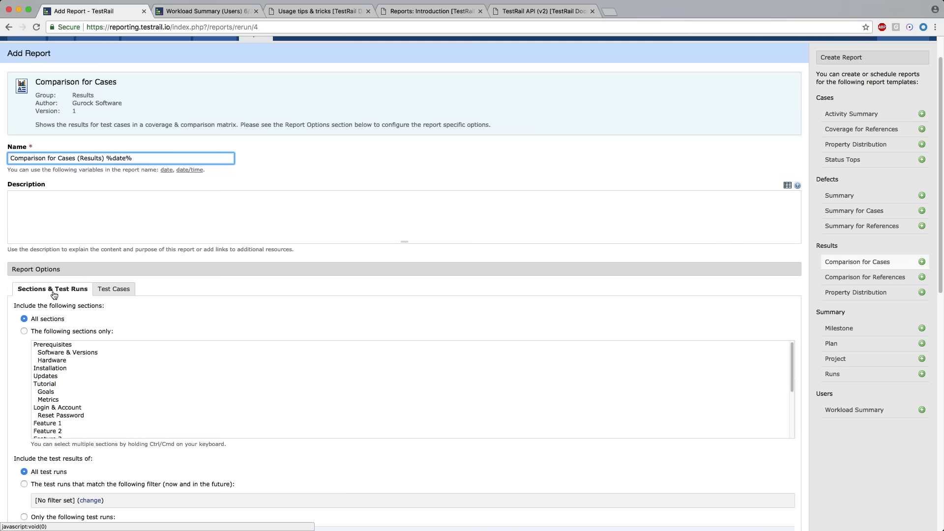
left_click(118, 291)
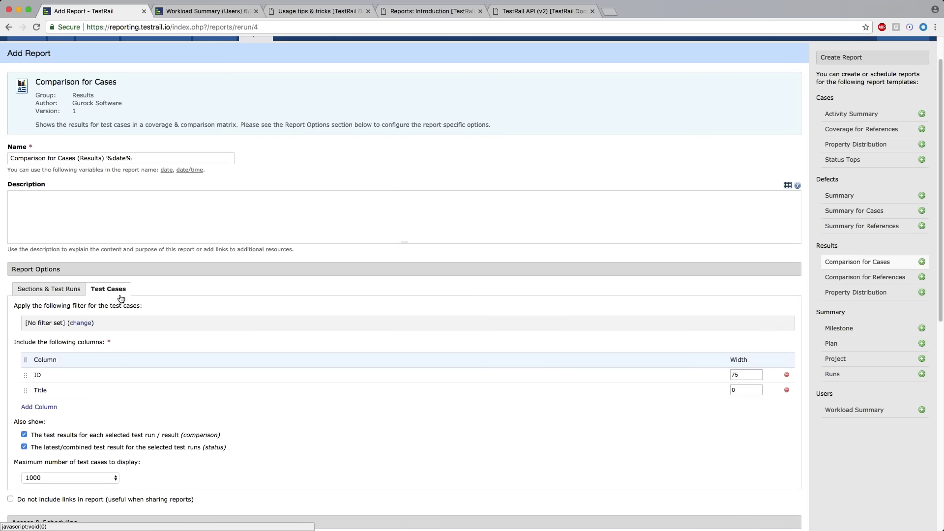
left_click(79, 323)
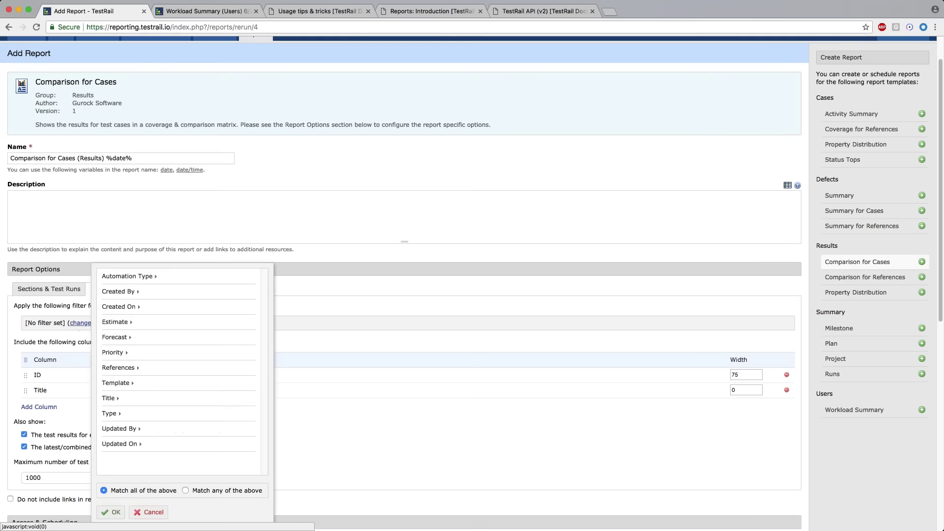
left_click(151, 509)
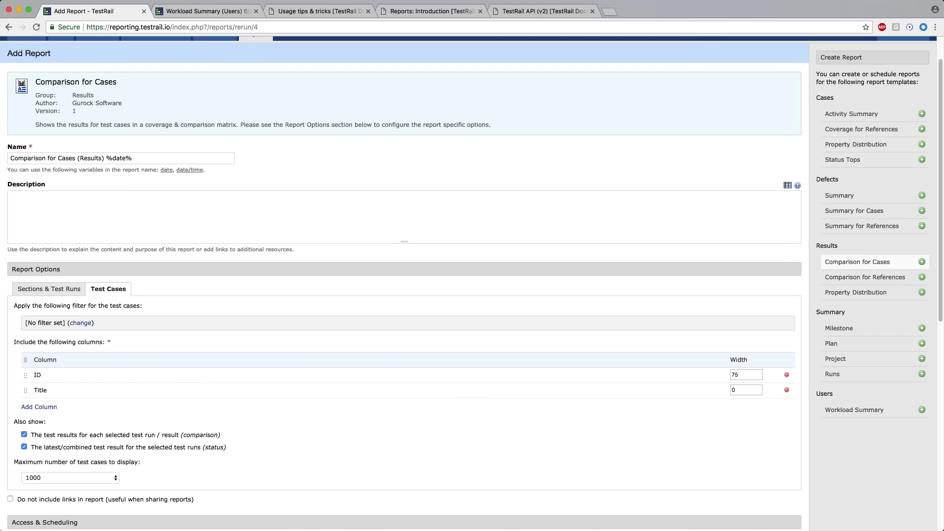
left_click(77, 322)
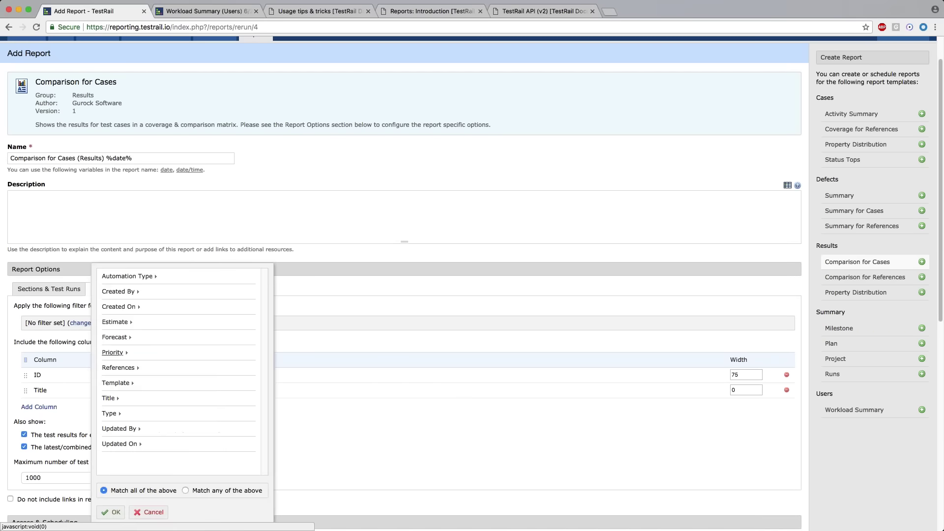
scroll(128, 207, "down", 3)
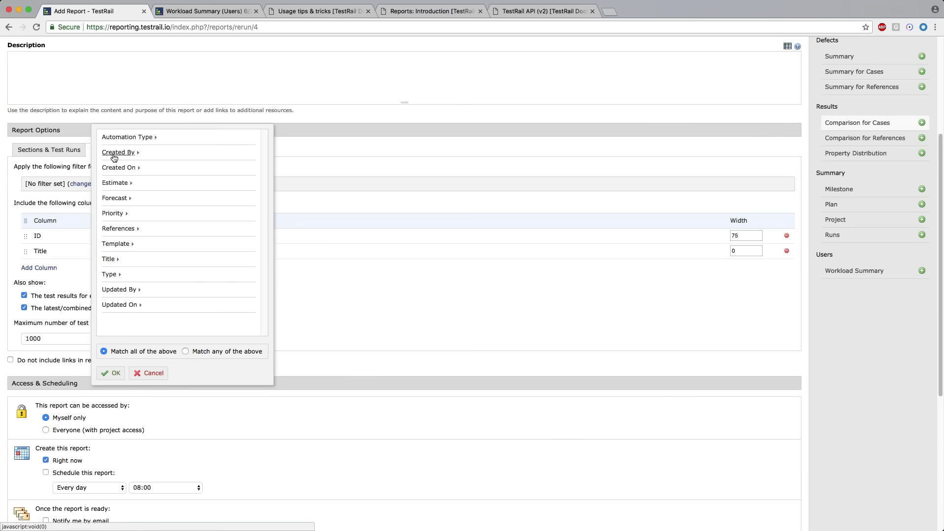
left_click(147, 374)
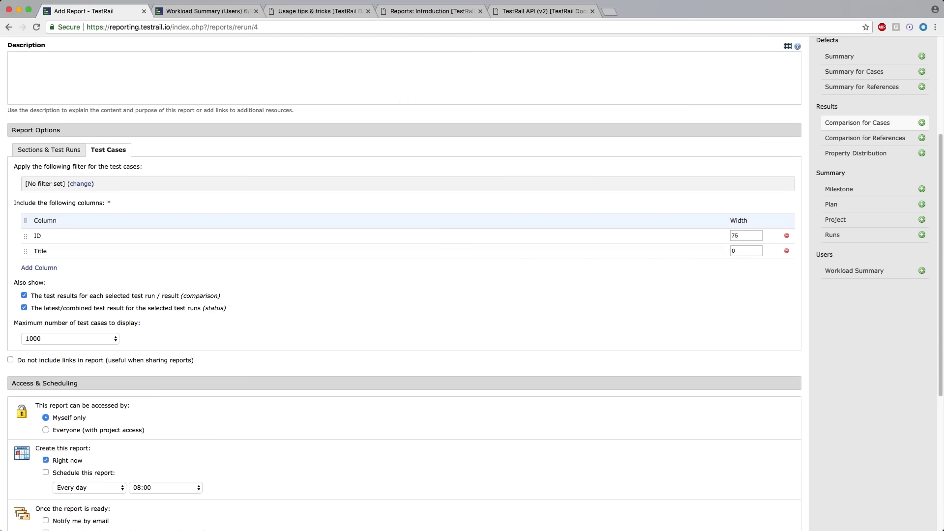
Look through the columns that can be added to the comparison report, cancelling without adding one.
left_click(45, 270)
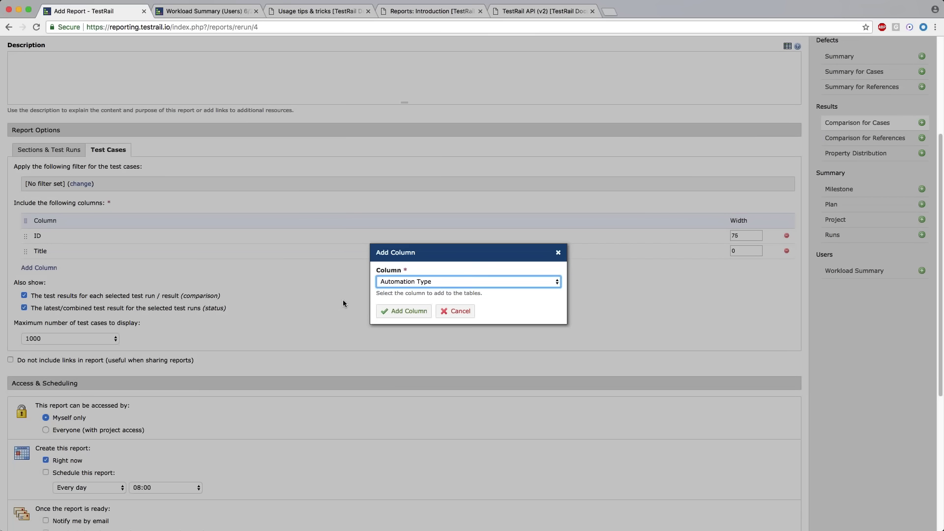
left_click(393, 282)
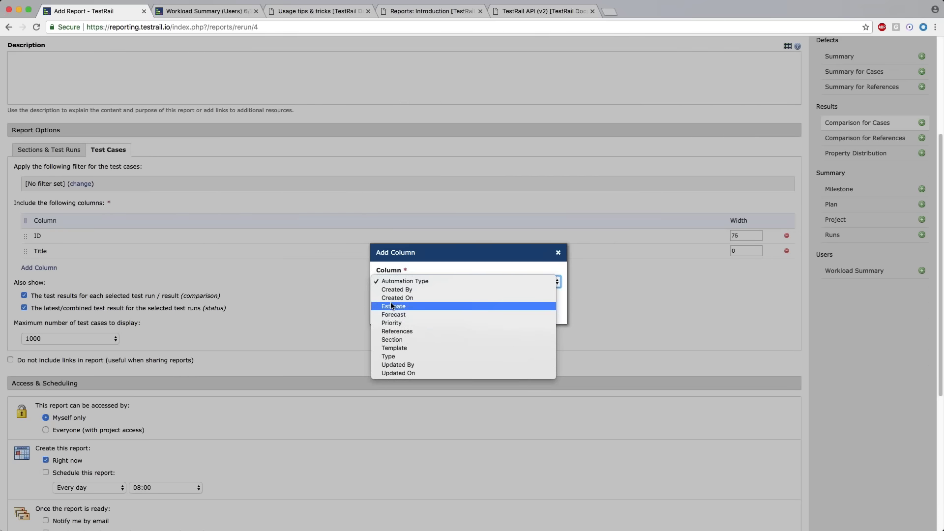
left_click(545, 256)
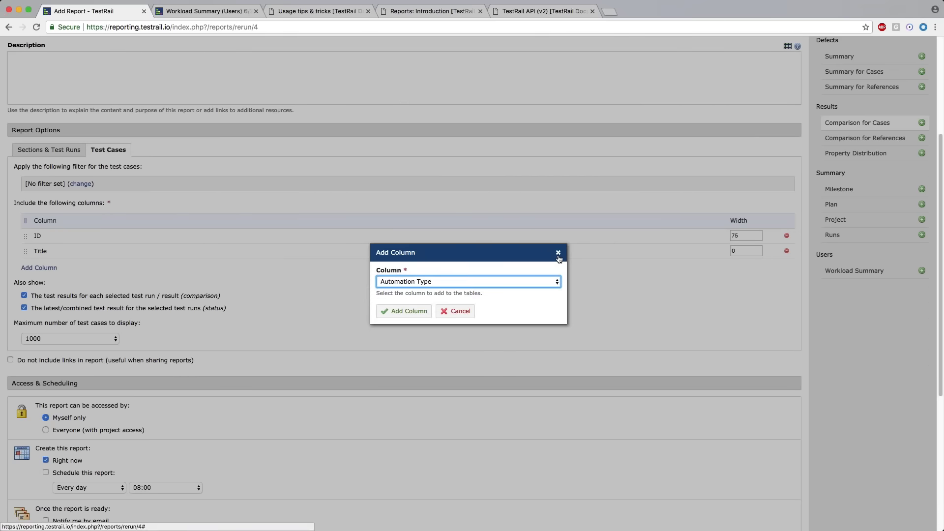
left_click(457, 311)
Review the comparison report's Also show and maximum test case options, as well as its Access & Scheduling settings.
scroll(112, 280, "down", 1)
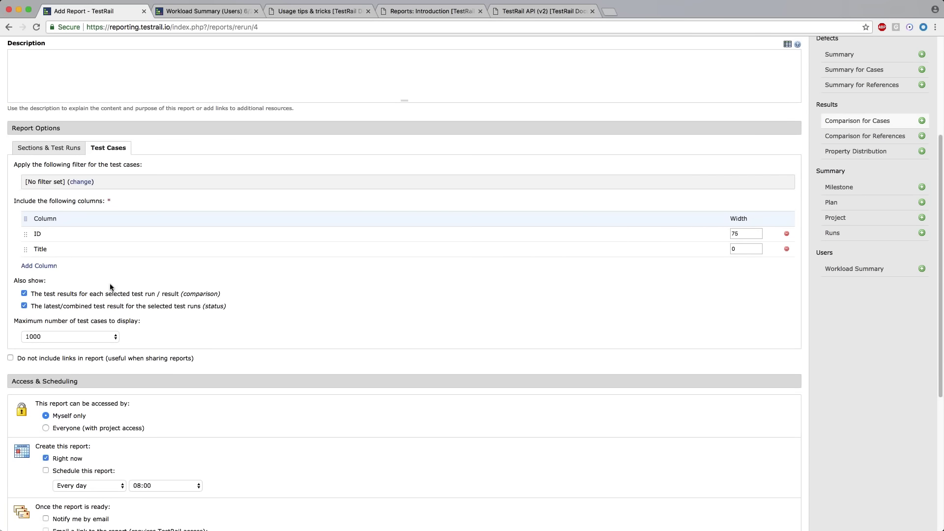
scroll(32, 269, "down", 1)
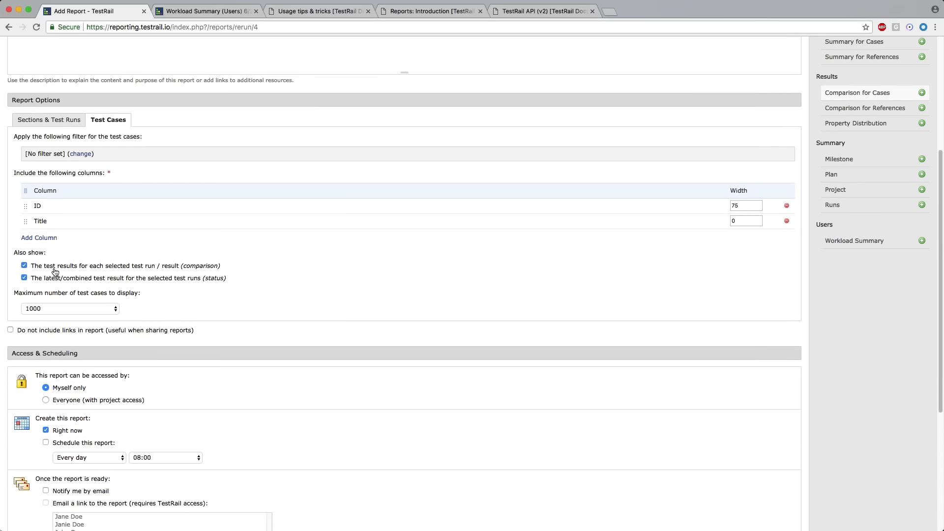
scroll(405, 354, "down", 3)
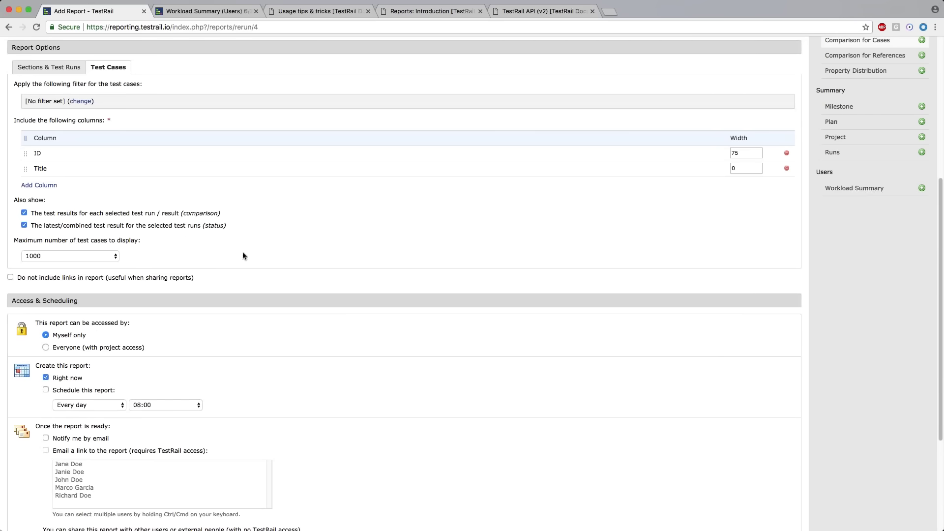
Go back to the reports list and start a similar report based on Property Distribution (Results) 6/28/2018.
scroll(383, 246, "up", 5)
scroll(388, 257, "up", 7)
left_click(256, 73)
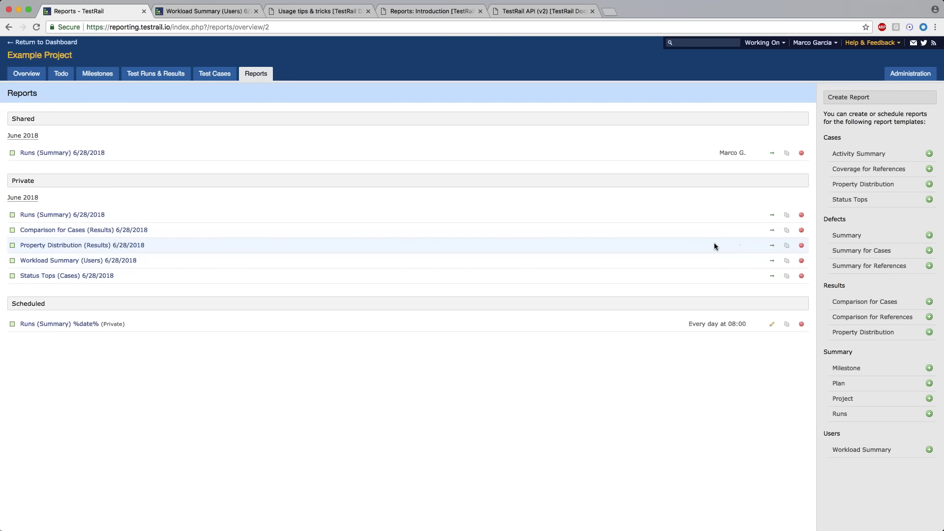
left_click(786, 245)
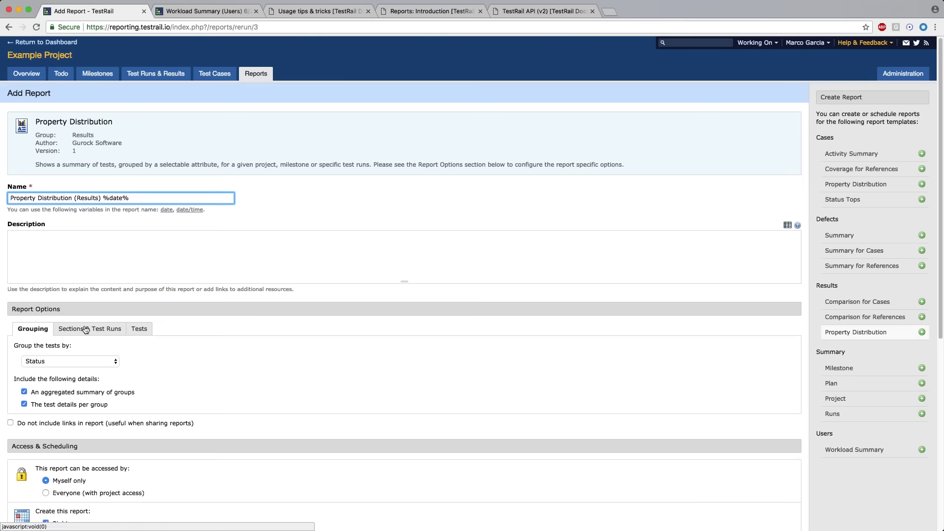
Review the Grouping options of the property distribution report, checking the available grouping attributes and keeping Status.
scroll(196, 322, "down", 1)
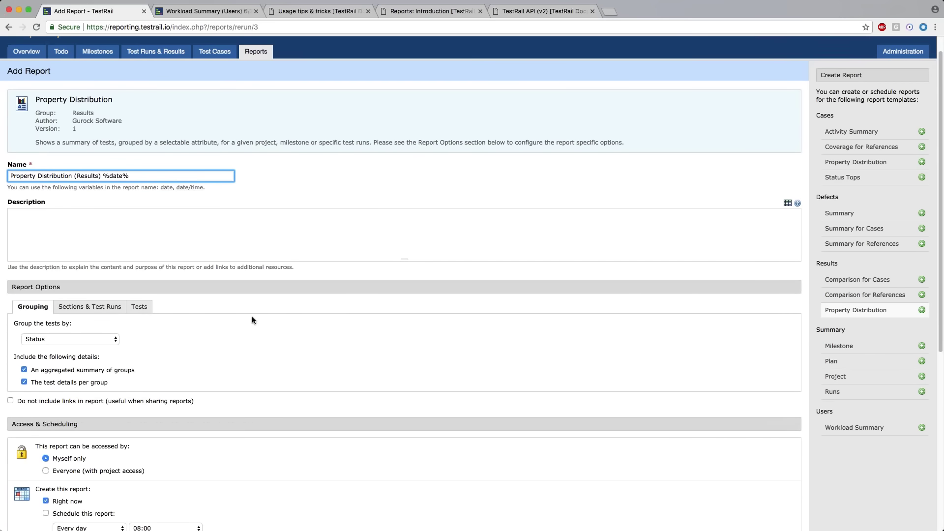
scroll(252, 320, "down", 4)
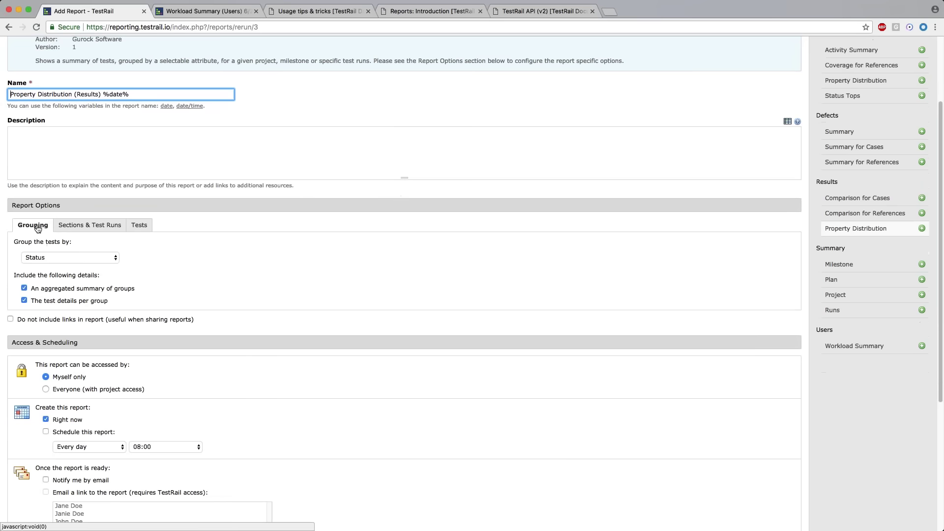
left_click(51, 258)
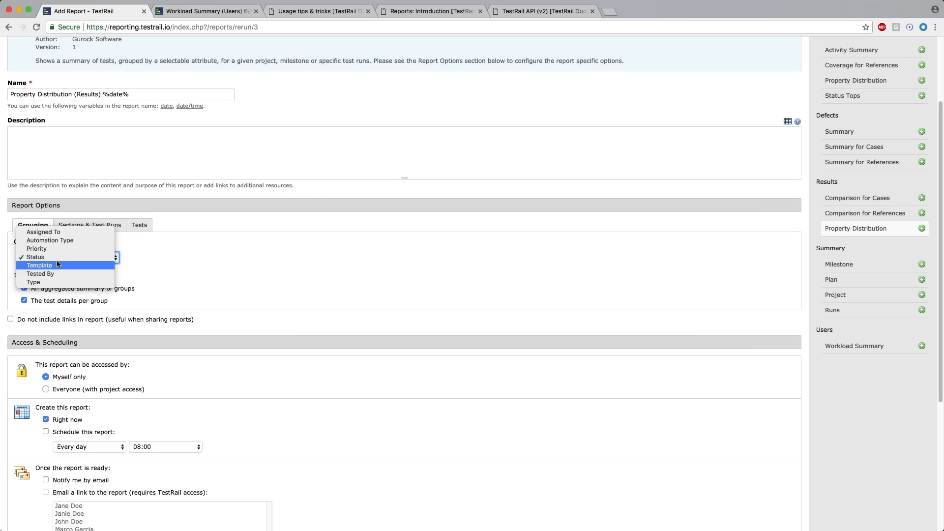
left_click(68, 258)
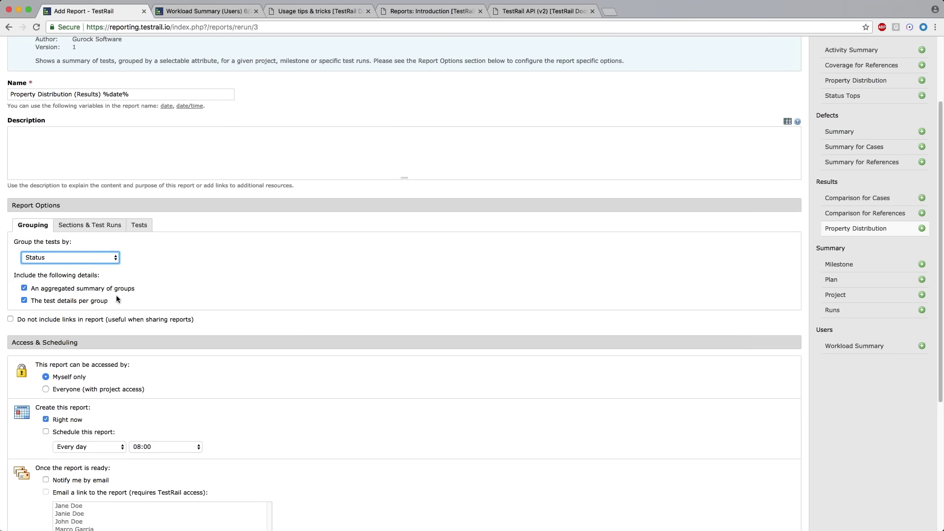
left_click(77, 307)
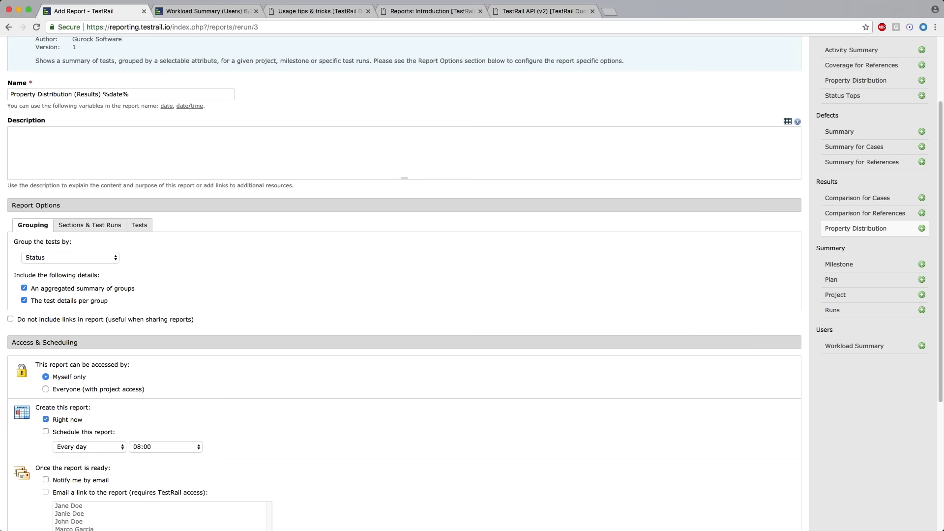
Examine the Sections & Test Runs options, including the full section list and the test run selection choices.
left_click(85, 228)
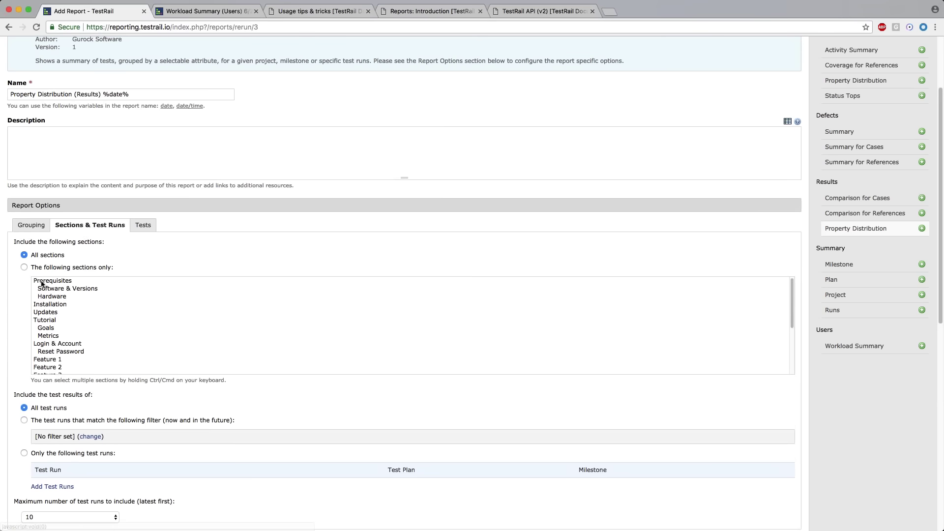
scroll(21, 276, "down", 1)
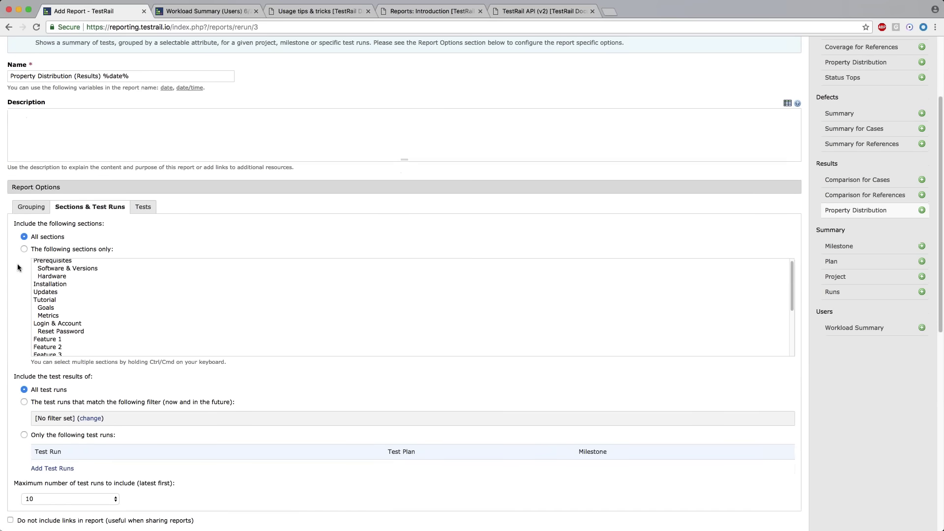
scroll(18, 267, "down", 1)
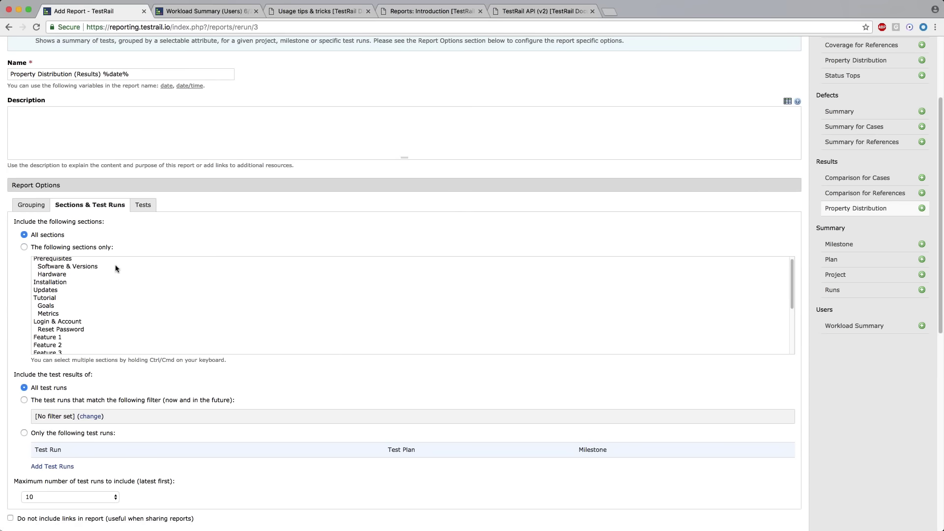
scroll(45, 275, "down", 5)
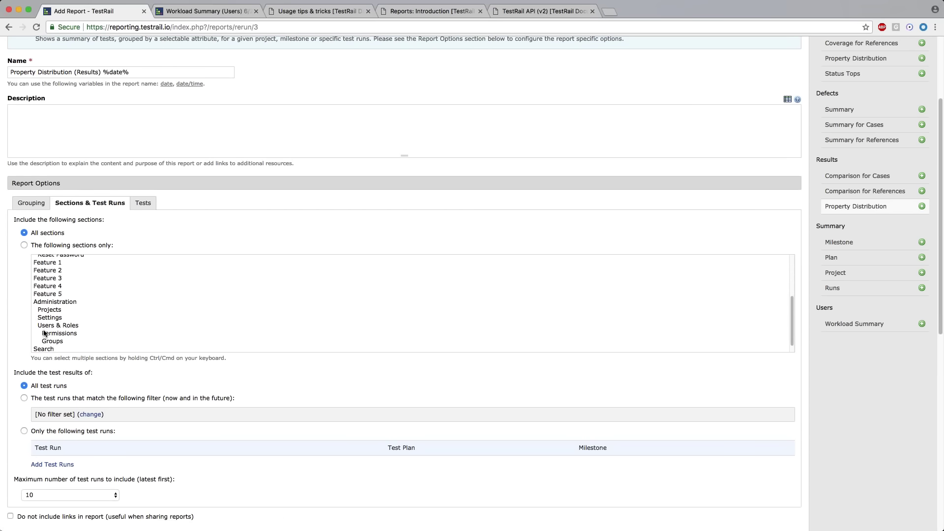
scroll(44, 333, "down", 3)
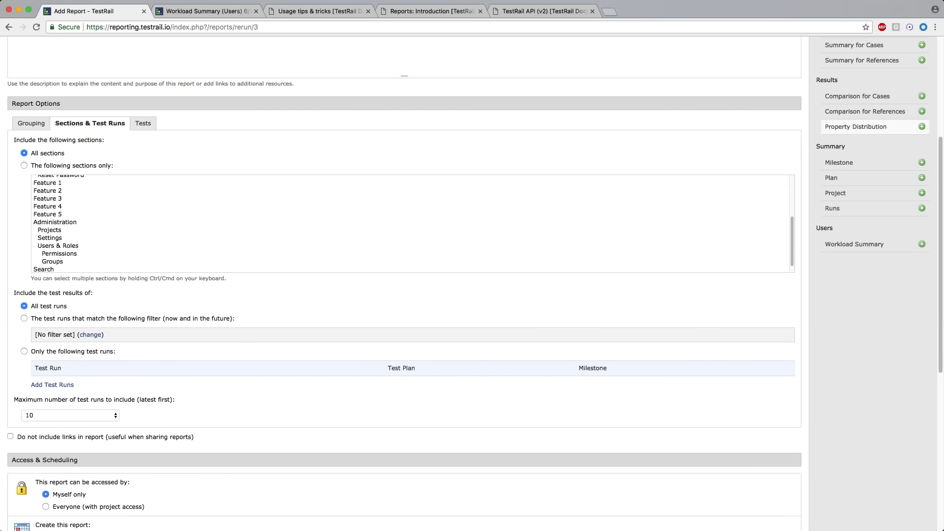
Review the Tests options for the filter, included columns and maximum number of tests per group.
left_click(140, 124)
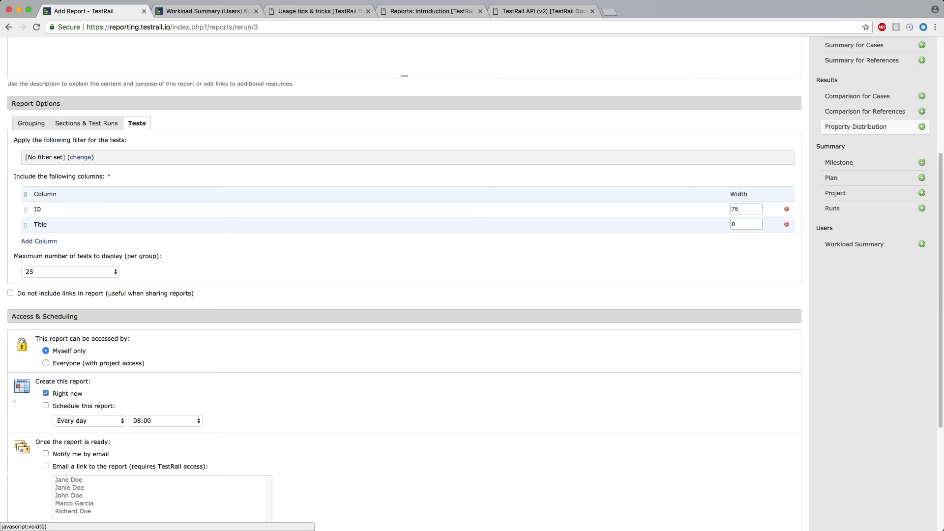
scroll(133, 169, "up", 1)
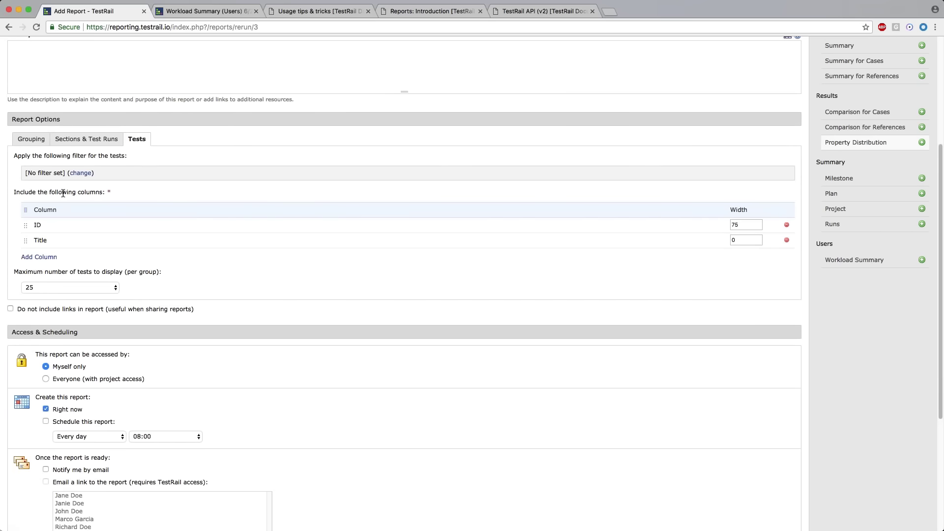
scroll(63, 194, "up", 4)
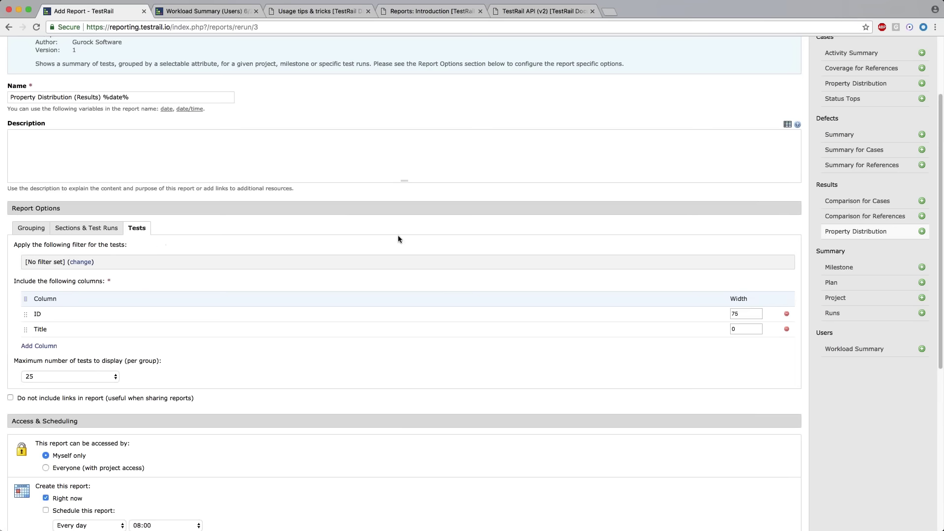
Return to the reports list and open the Property Distribution (Results) 6/28/2018 report.
scroll(709, 275, "up", 5)
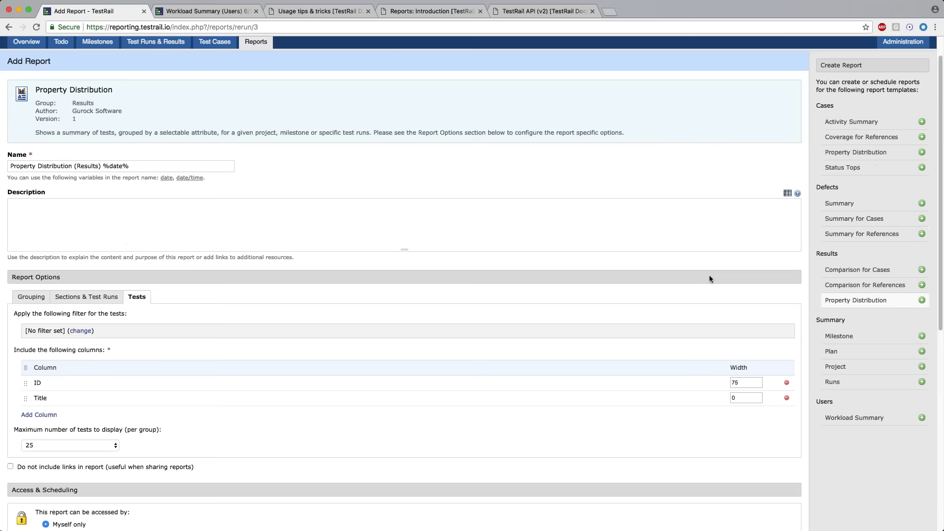
left_click(256, 74)
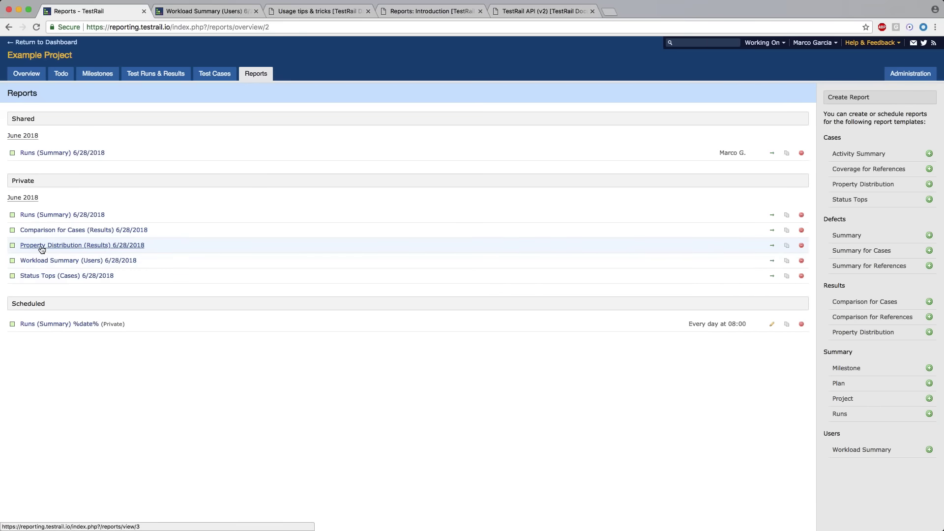
left_click(42, 245)
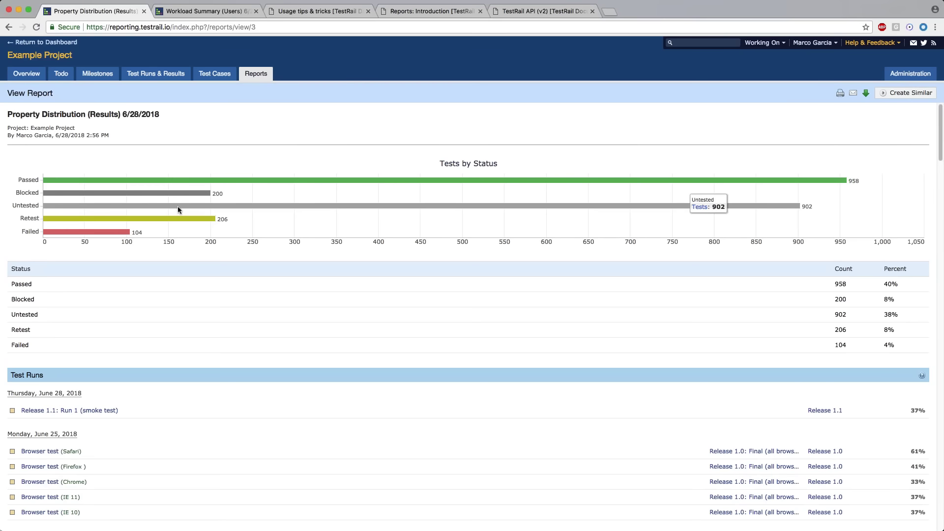
Examine the Tests by Status chart and highlight the status table's counts and percentages, clearing the text selection when finished.
scroll(197, 266, "down", 1)
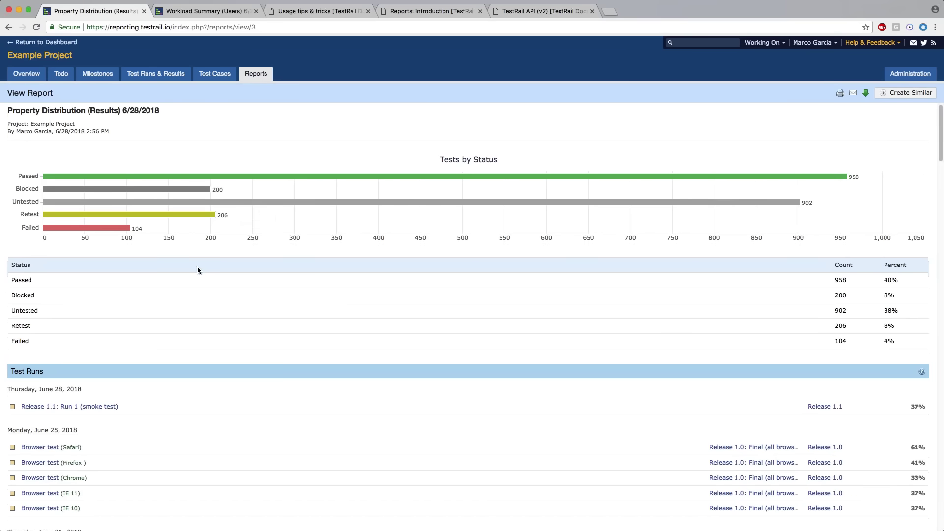
scroll(198, 270, "down", 2)
left_click_drag(884, 247, 900, 323)
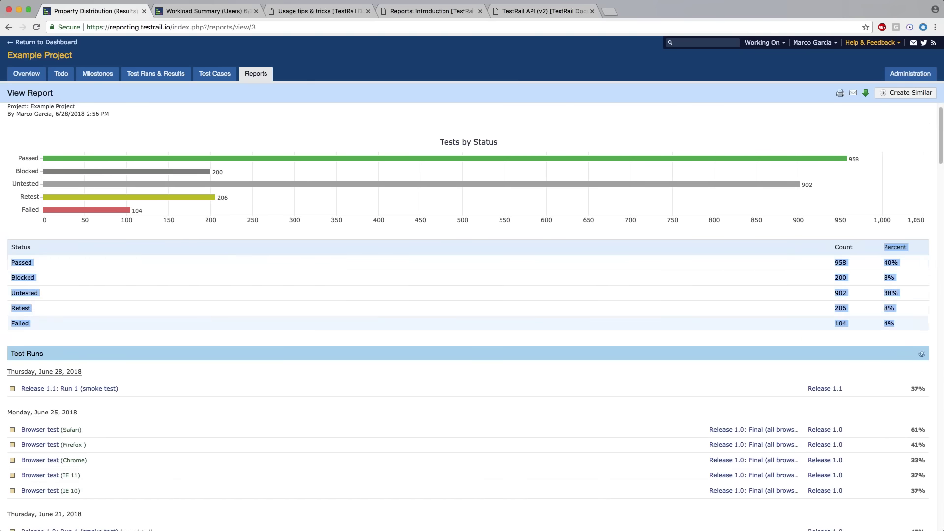
left_click(900, 329)
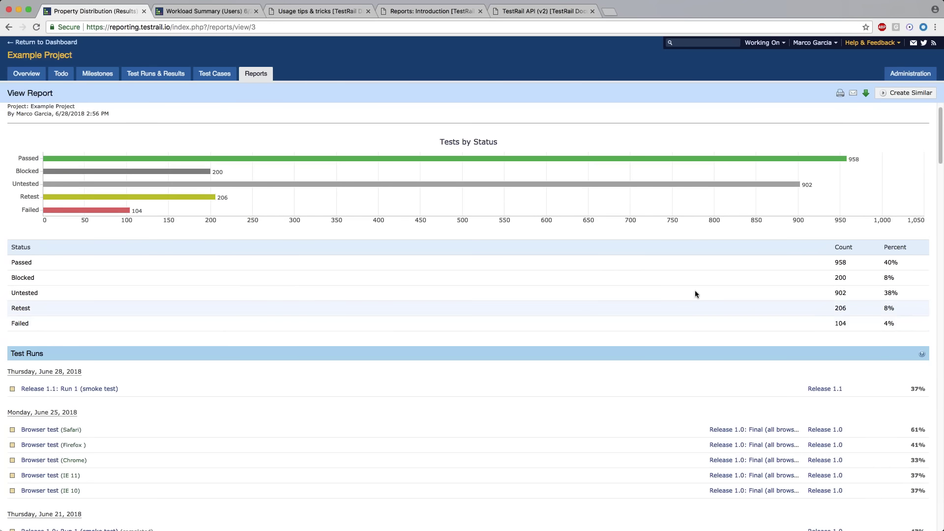
scroll(695, 293, "down", 1)
mouse_move(62, 155)
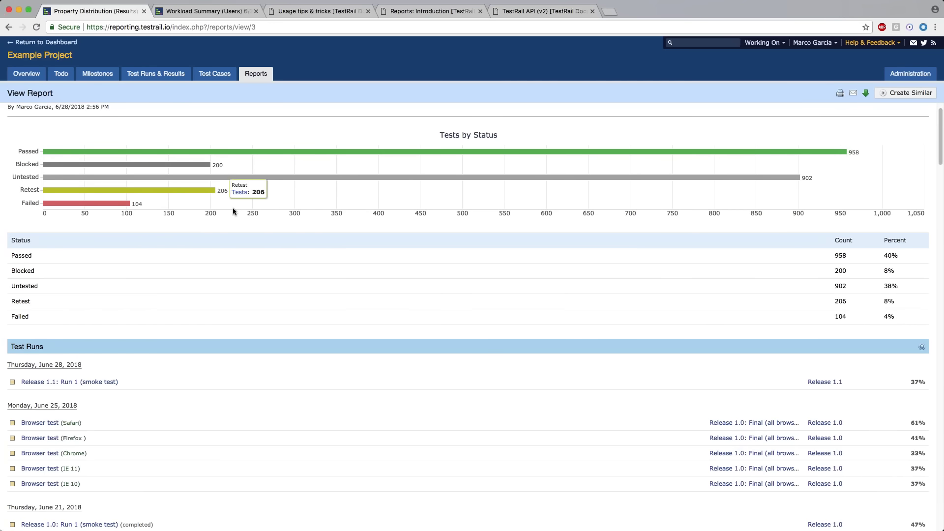
Examine the Tests by Status chart and the Test Runs list of the report, highlighting the listed runs.
mouse_move(138, 202)
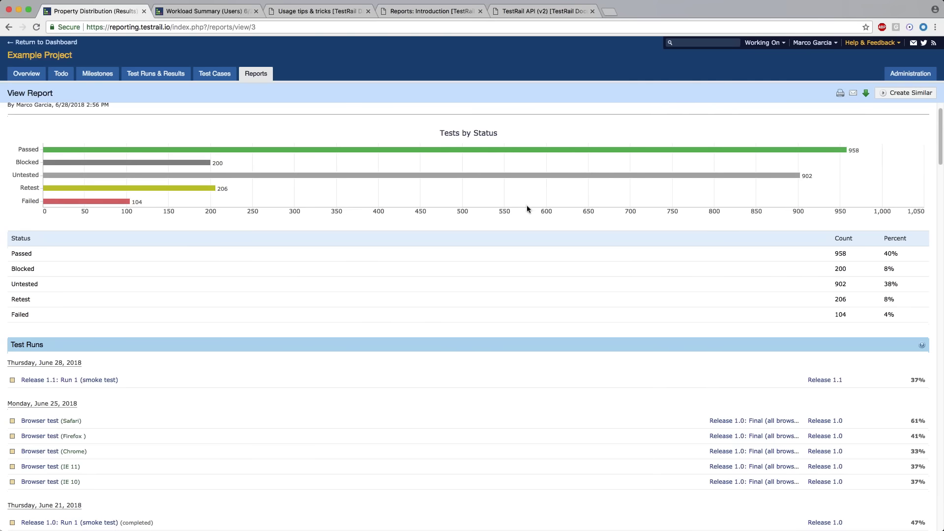
scroll(814, 253, "down", 1)
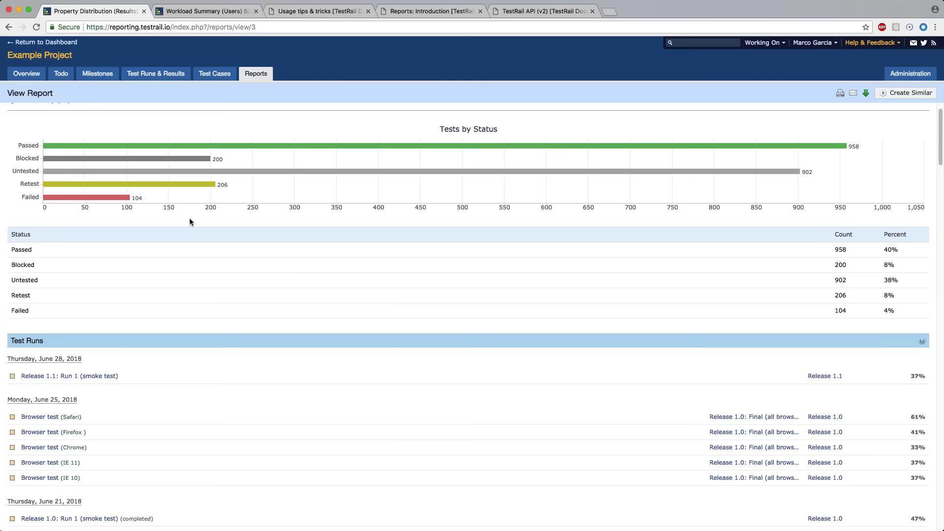
scroll(479, 317, "down", 1)
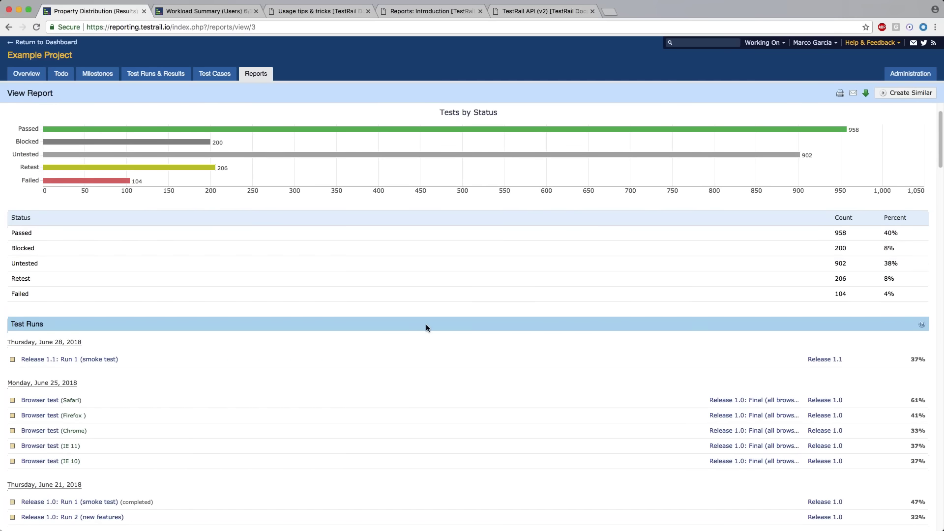
scroll(425, 323, "down", 5)
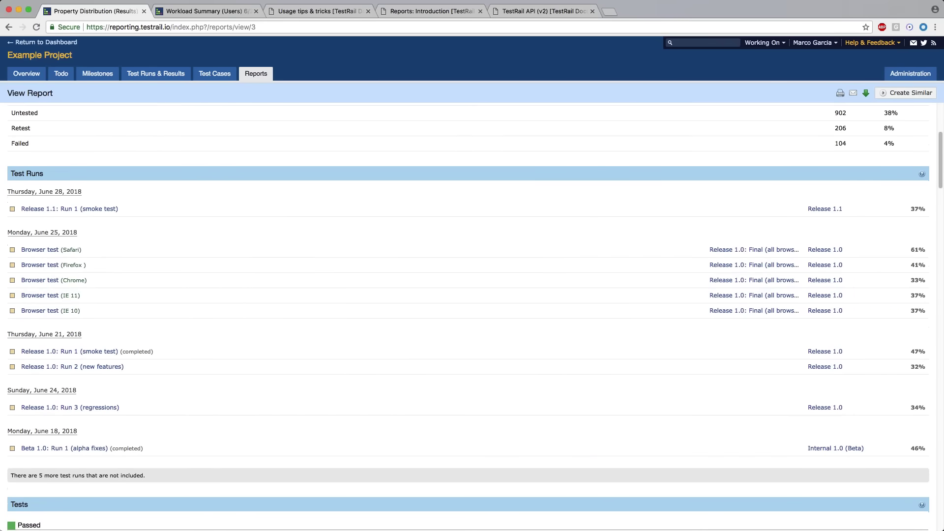
scroll(2, 137, "down", 1)
left_click_drag(2, 138, 200, 459)
left_click(199, 459)
scroll(160, 366, "down", 1)
scroll(165, 382, "down", 3)
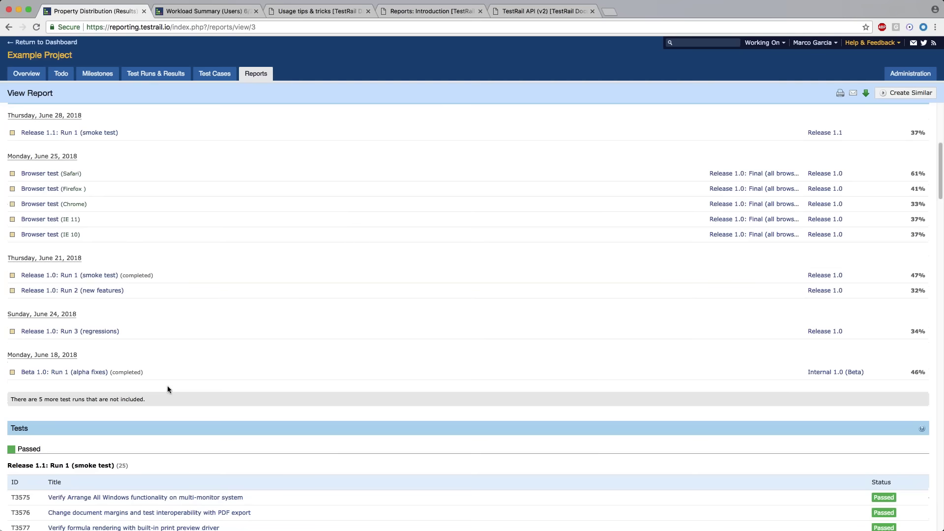
Highlight the note about test runs left out of the report and review the Test Runs list again.
left_click_drag(11, 399, 134, 399)
left_click(155, 403)
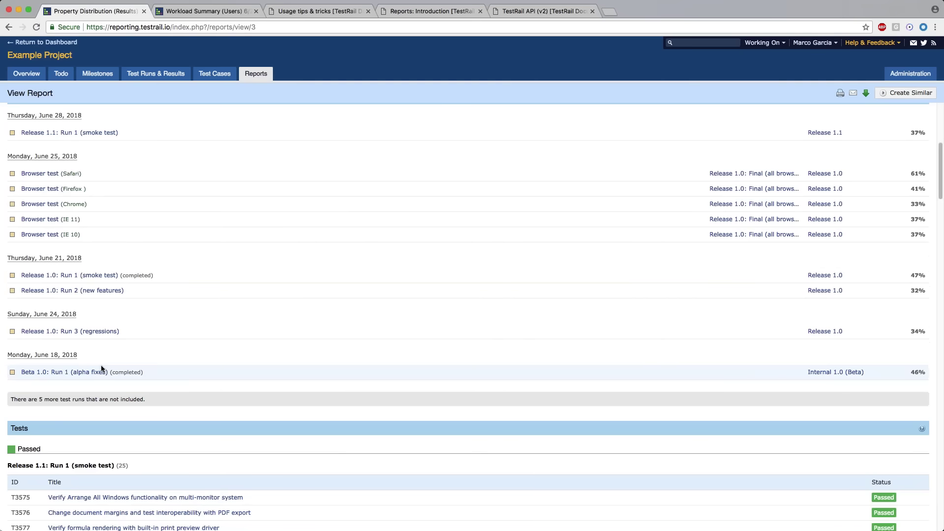
scroll(101, 369, "up", 3)
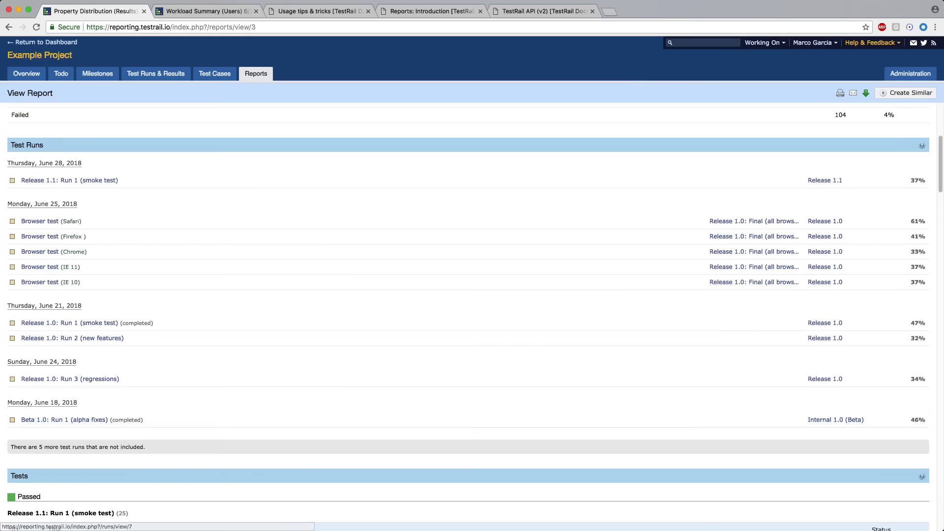
scroll(169, 367, "down", 2)
scroll(164, 396, "down", 1)
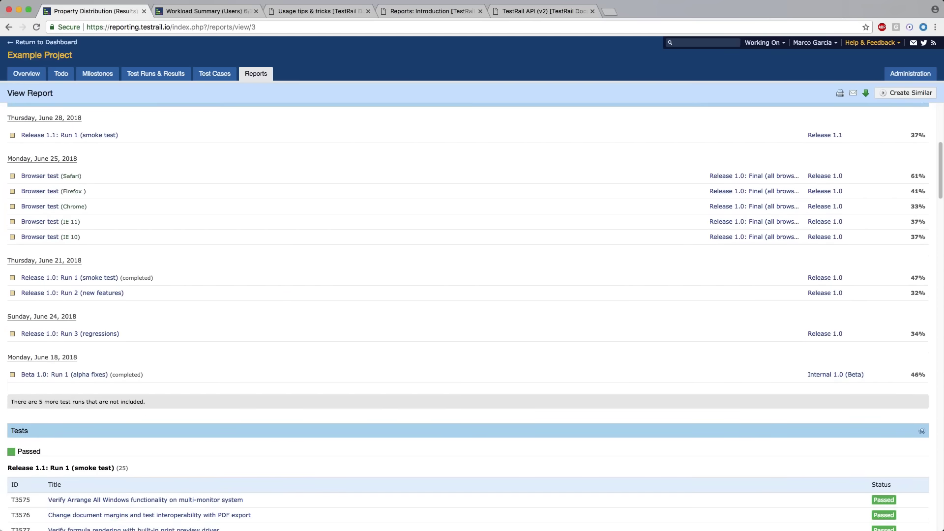
Examine the Passed tests group, including the note about undisplayed tests at its end.
scroll(172, 257, "down", 10)
scroll(172, 258, "down", 9)
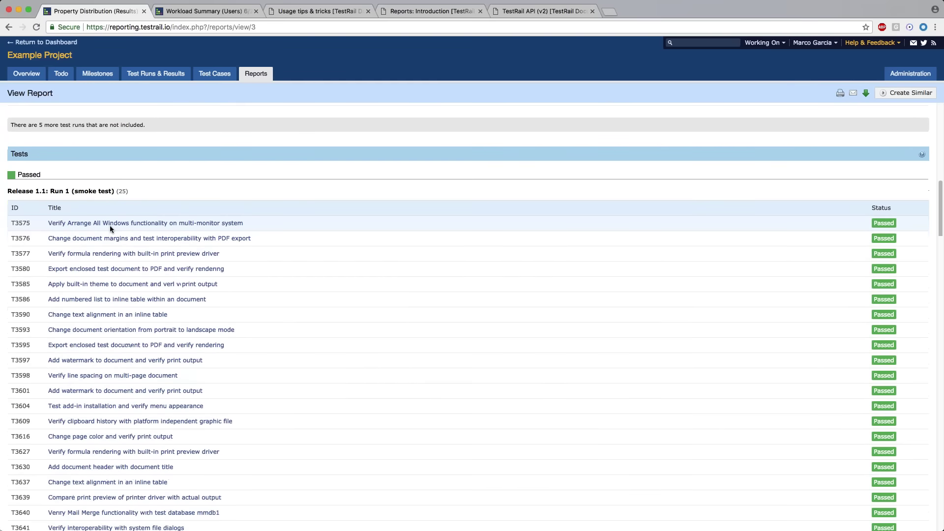
scroll(110, 199, "down", 1)
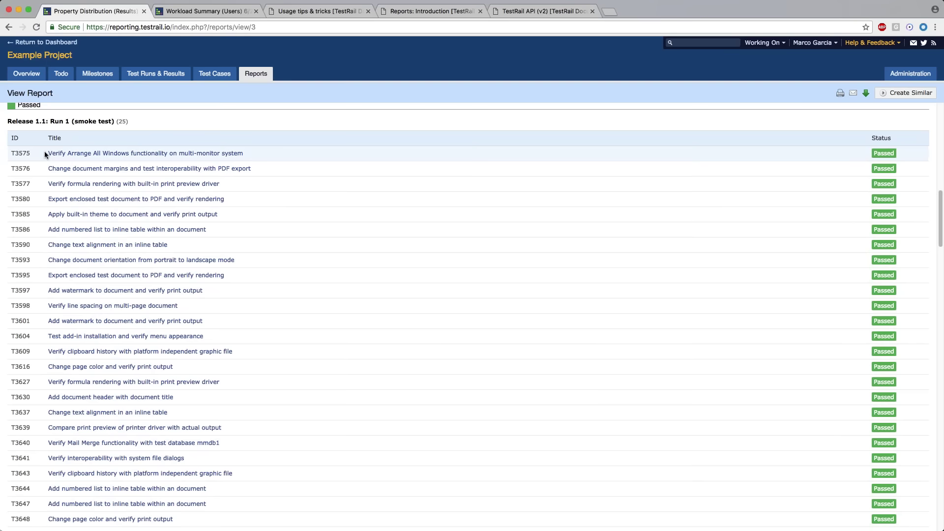
scroll(110, 196, "down", 1)
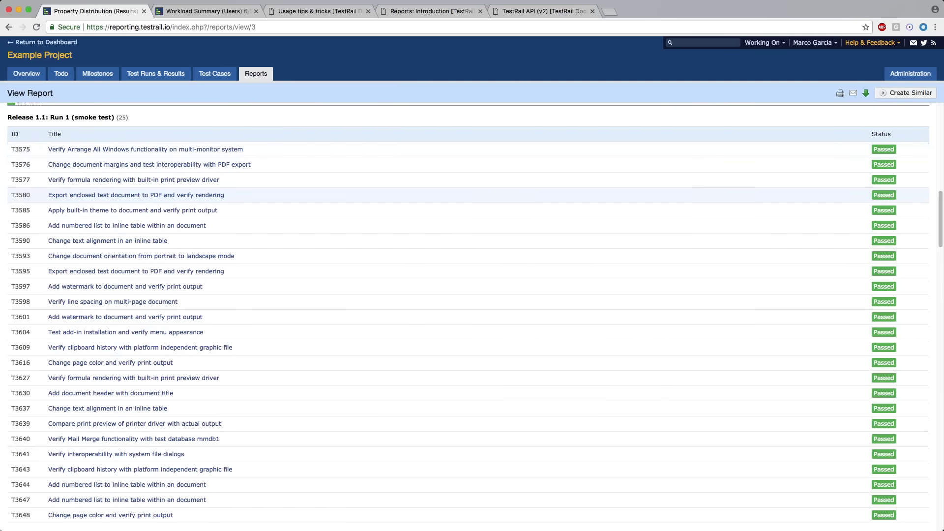
scroll(80, 252, "down", 15)
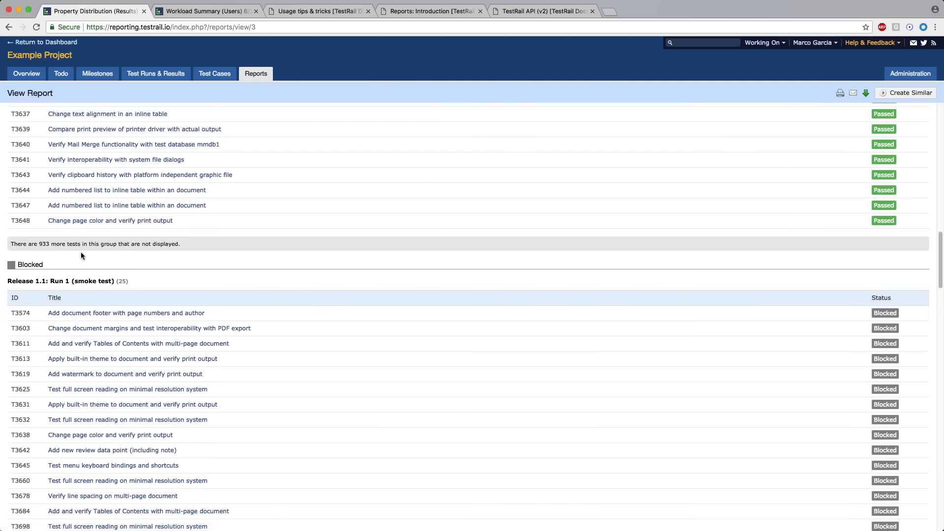
scroll(184, 281, "up", 1)
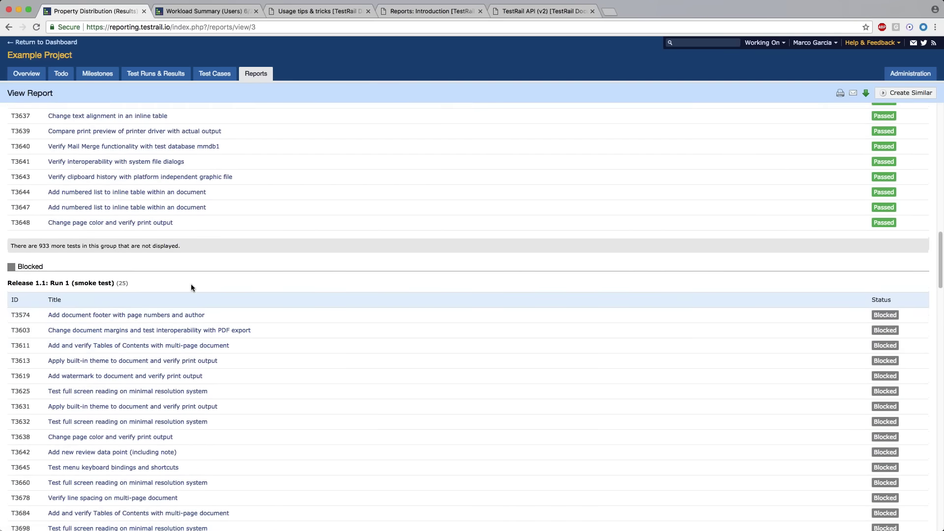
left_click_drag(11, 251, 55, 256)
left_click(47, 252)
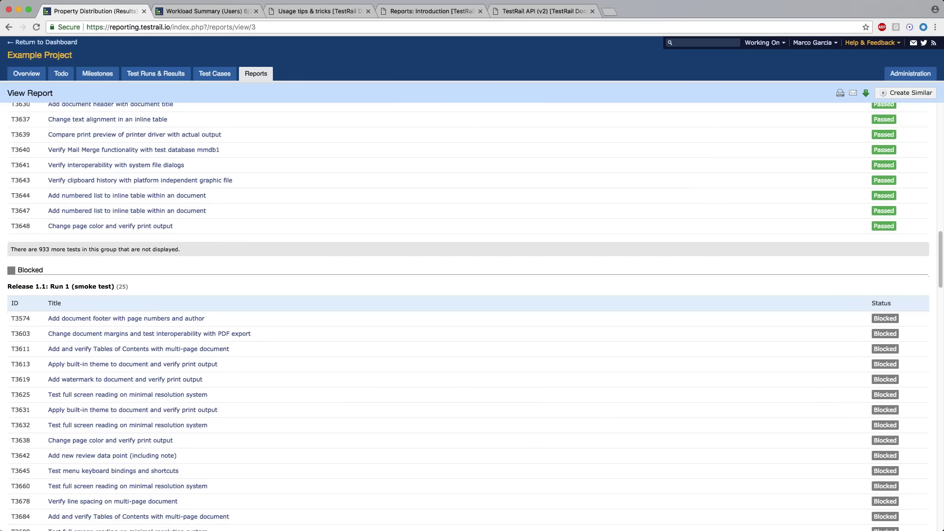
Review the Blocked, Untested, Retest and Failed test groups, and return to the report's heading and status chart.
scroll(74, 295, "down", 10)
scroll(184, 298, "down", 7)
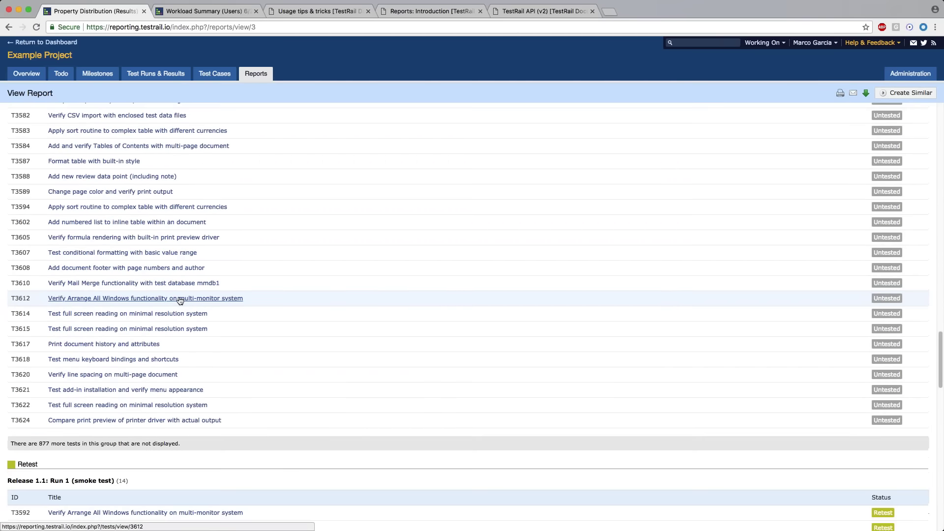
scroll(185, 298, "down", 10)
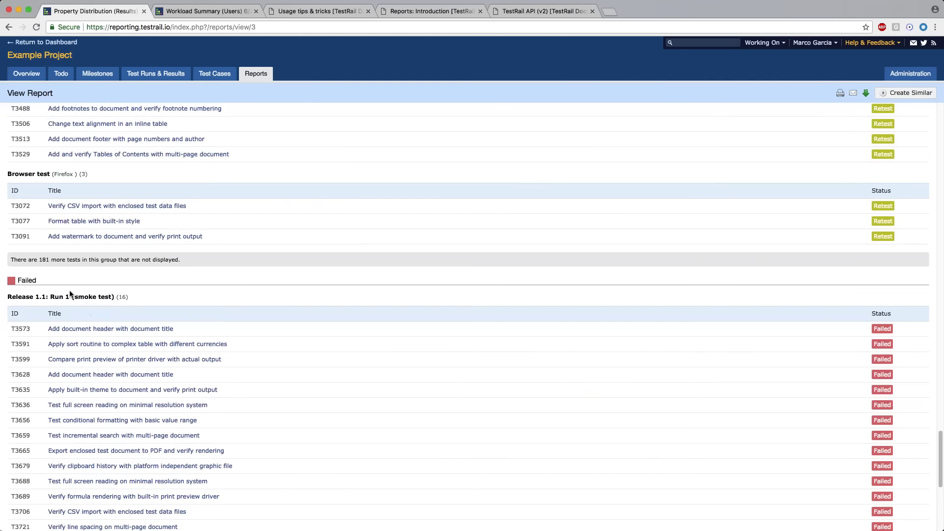
scroll(70, 294, "down", 2)
scroll(178, 391, "down", 7)
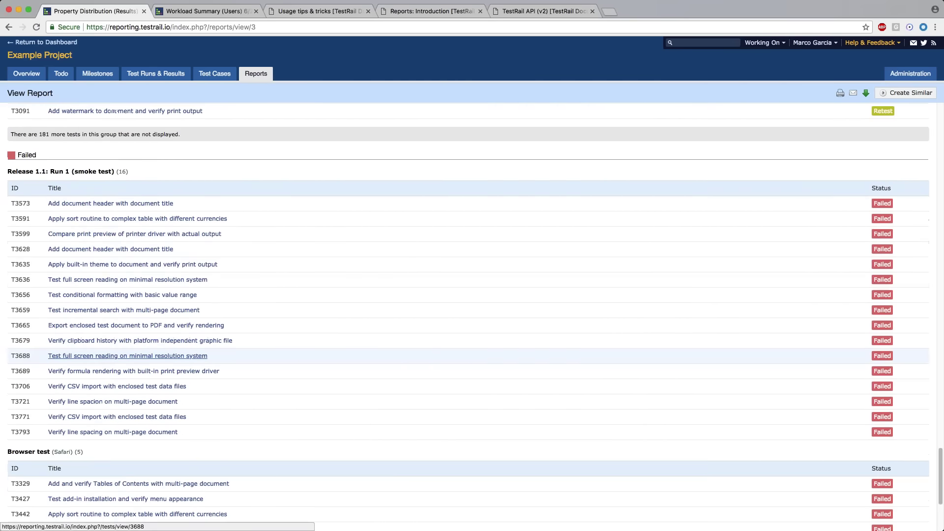
scroll(345, 402, "up", 12)
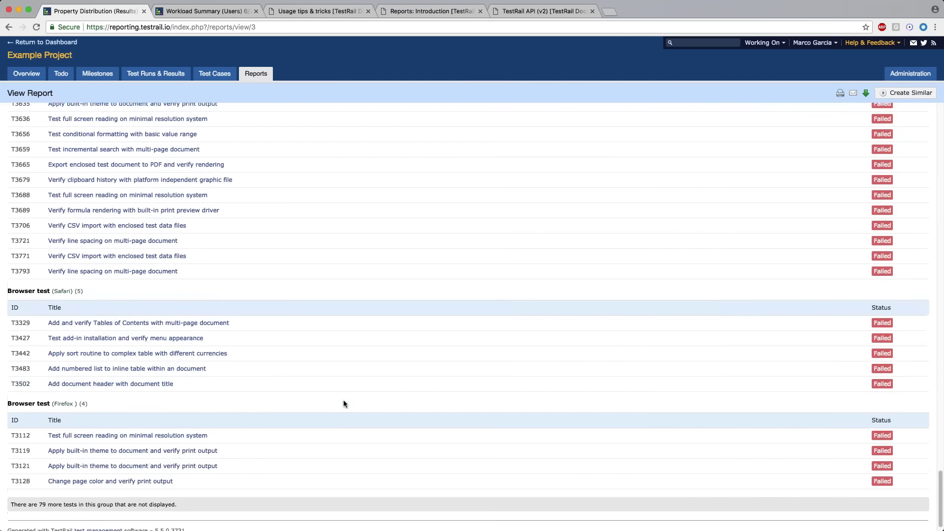
scroll(323, 399, "up", 20)
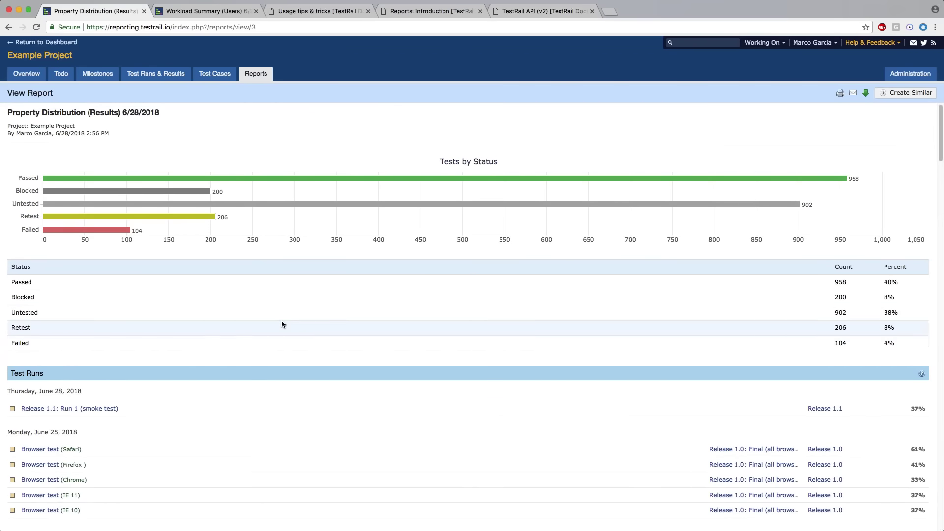
left_click_drag(238, 137, 246, 127)
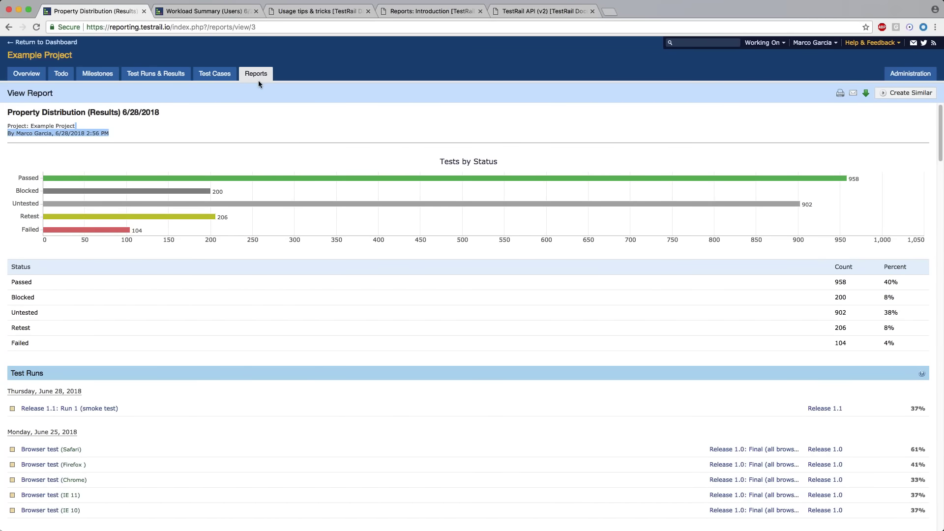
scroll(287, 171, "down", 1)
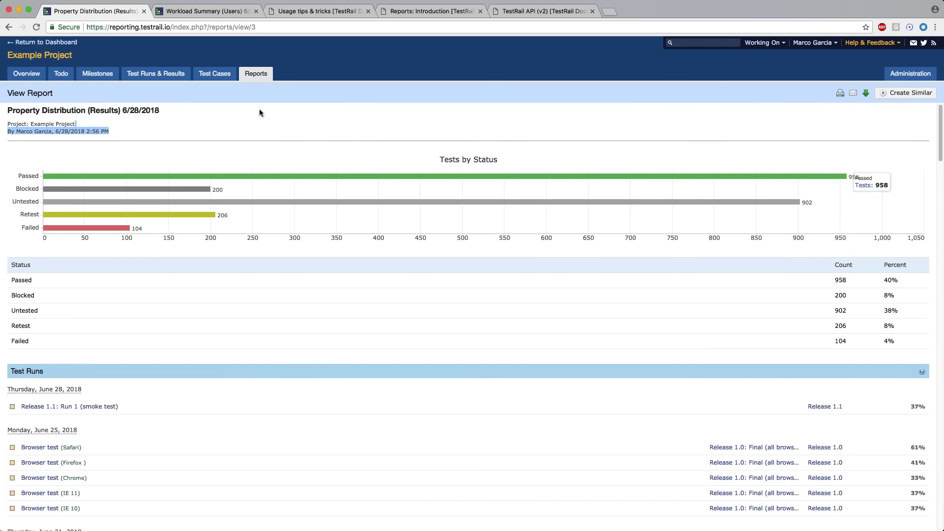
Open the Status Tops (Cases) 6/28/2018 report from the reports list and start creating a similar report.
left_click(256, 73)
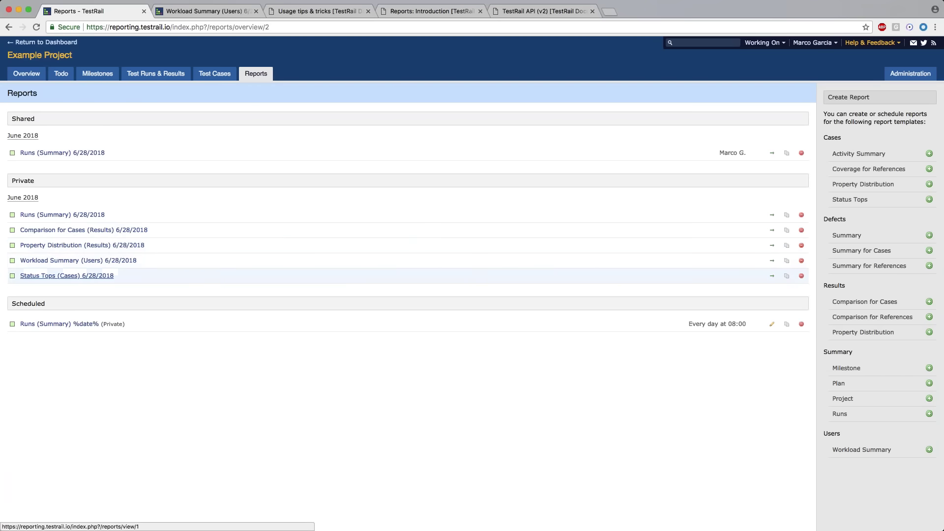
left_click(55, 276)
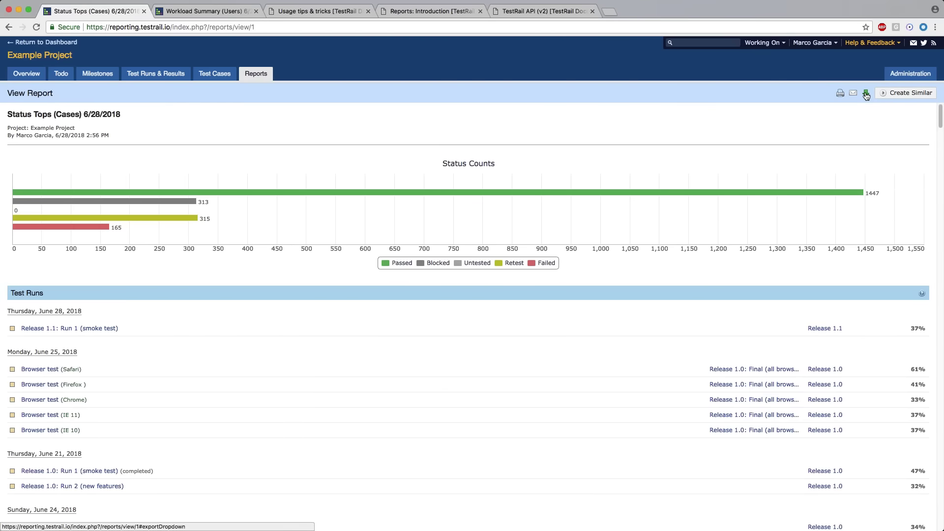
left_click(906, 92)
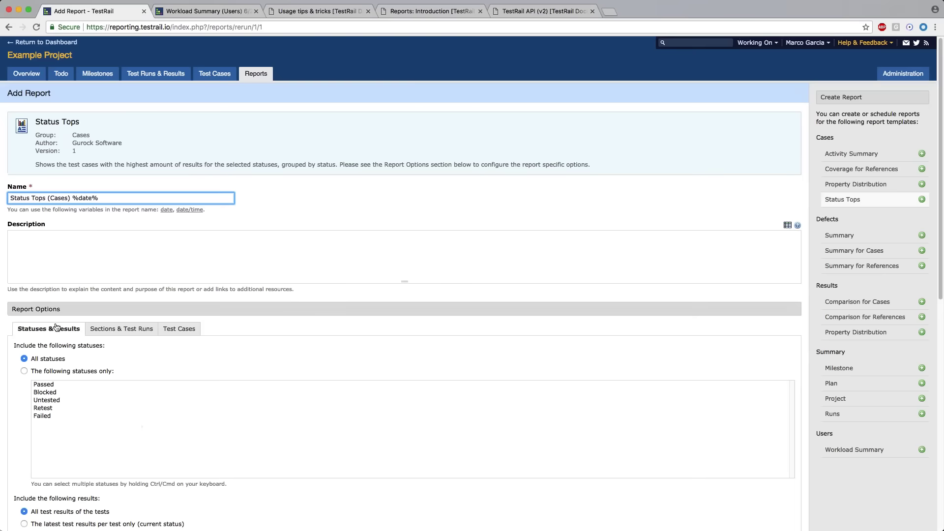
Try limiting the included statuses to Failed, and restore the All statuses option.
scroll(1, 262, "down", 3)
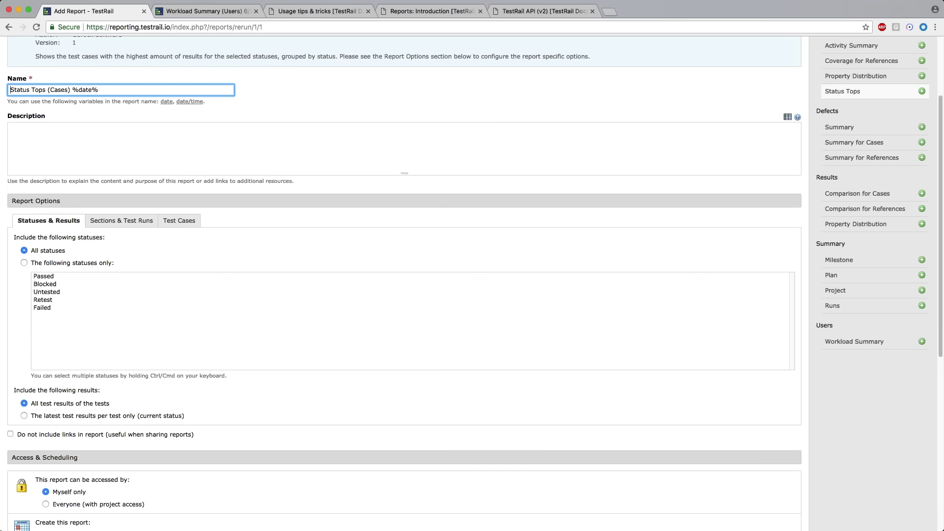
left_click(24, 263)
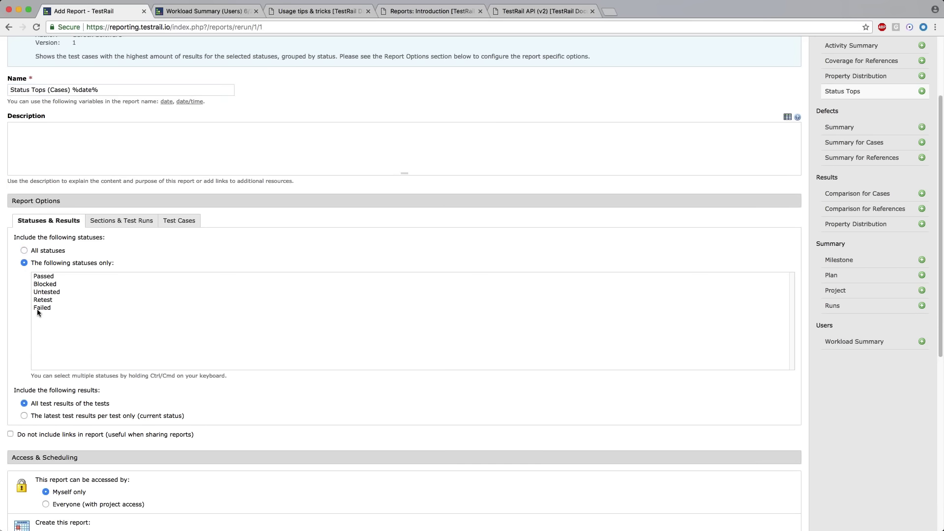
left_click(24, 251)
left_click(34, 307)
left_click(24, 250)
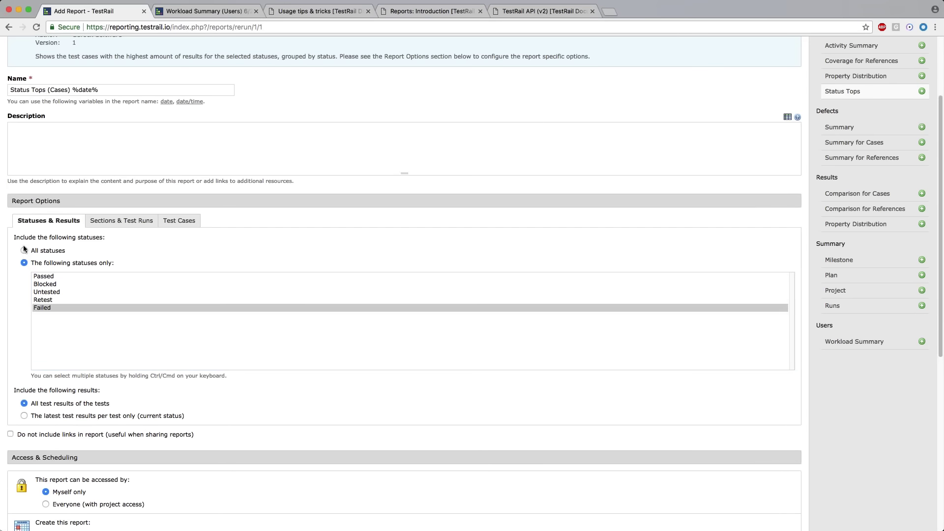
double_click(24, 250)
scroll(403, 295, "down", 1)
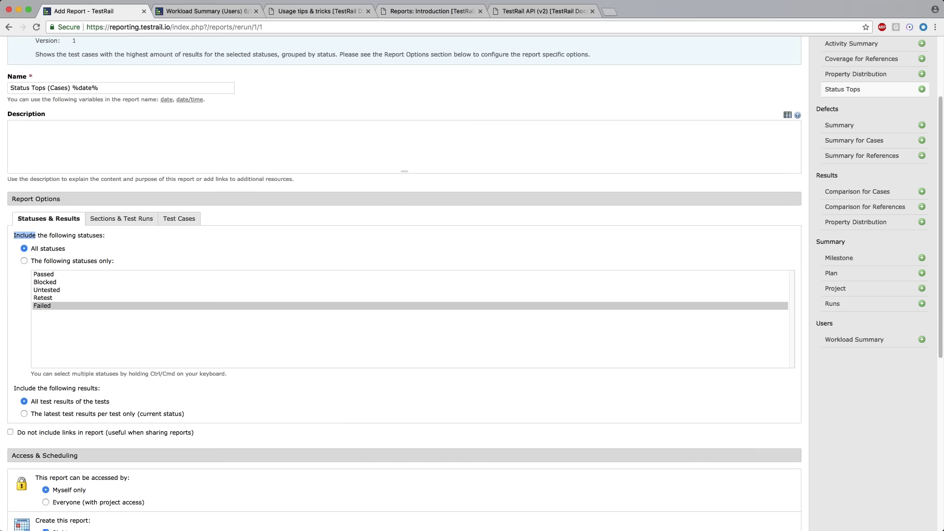
Set the included results to the latest test results per test only (current status).
scroll(50, 385, "down", 2)
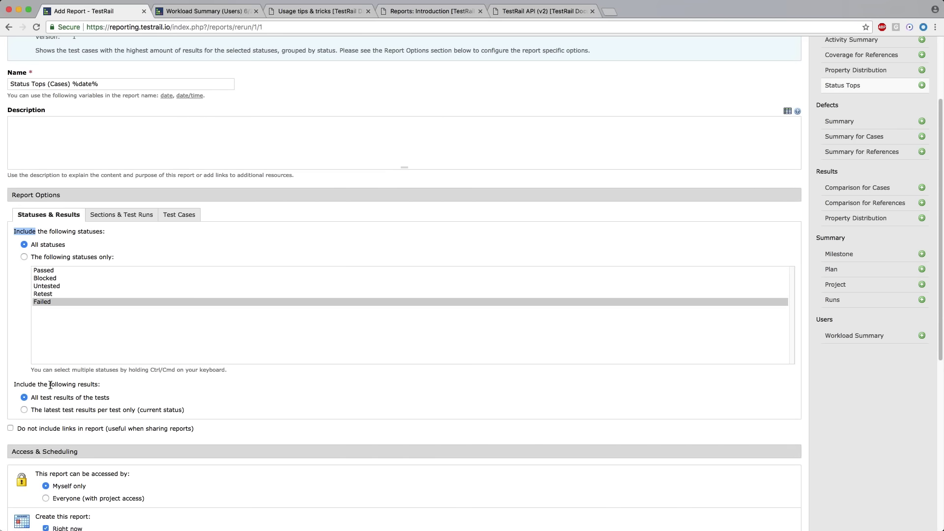
scroll(50, 385, "down", 3)
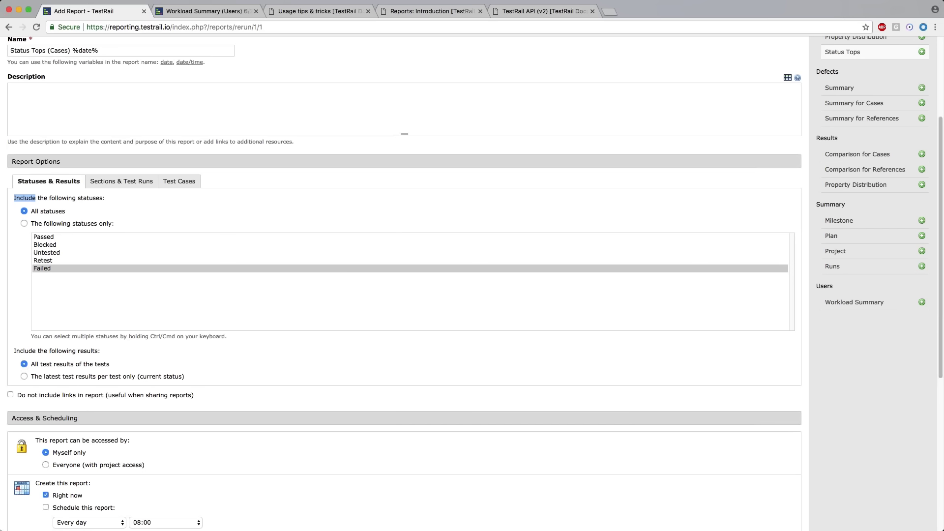
left_click(25, 377)
Review the Sections & Test Runs options and the Test Cases options of the Status Tops report.
left_click(115, 185)
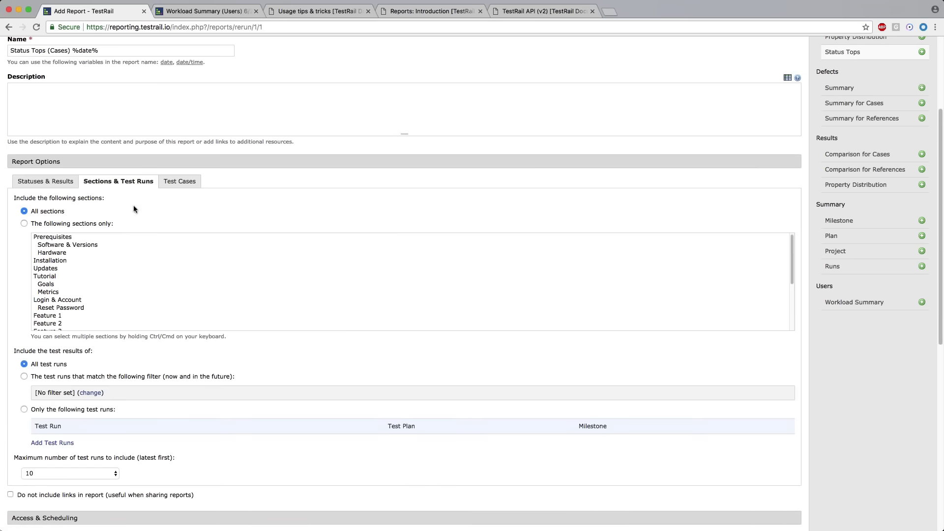
left_click(179, 185)
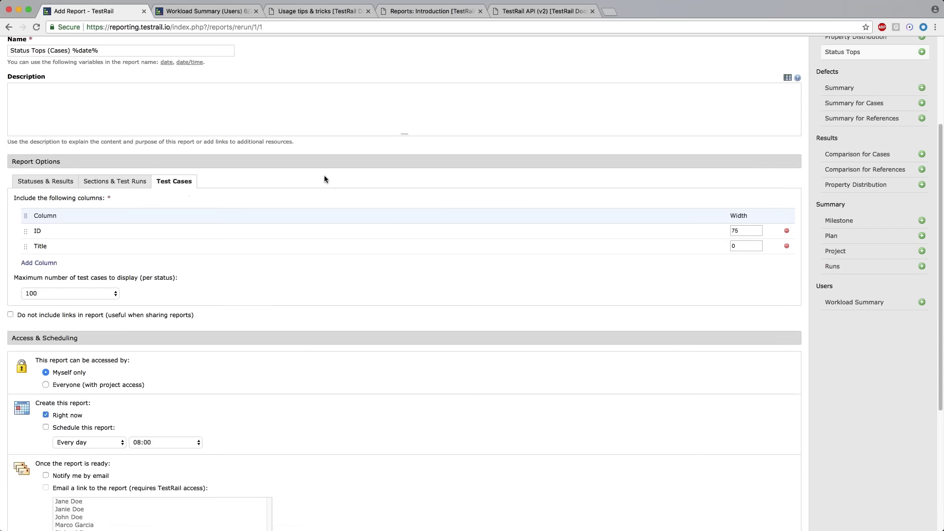
Leave the new report form for the reports list and reopen the Status Tops (Cases) 6/28/2018 report.
scroll(574, 185, "up", 2)
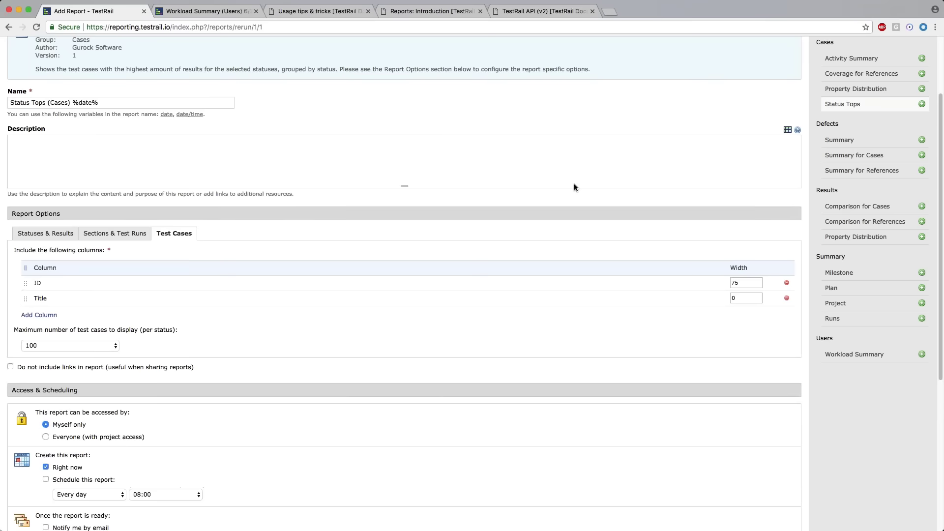
scroll(516, 211, "up", 3)
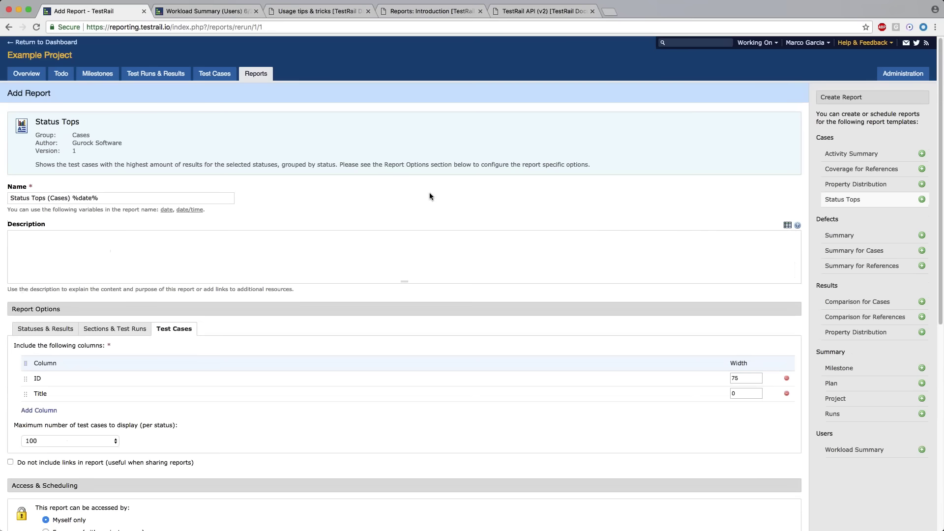
left_click(251, 83)
left_click(74, 274)
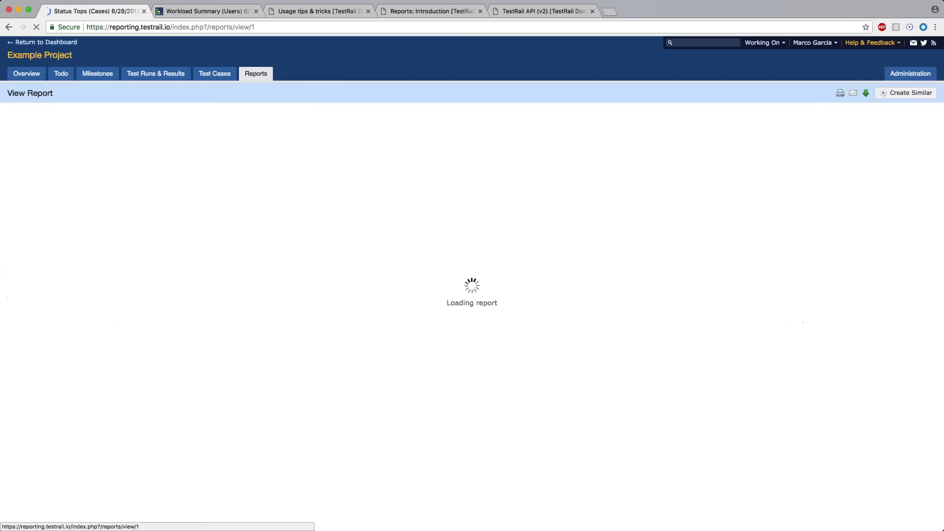
Review the status counts chart and the list of included test runs in the Status Tops report.
scroll(212, 246, "down", 1)
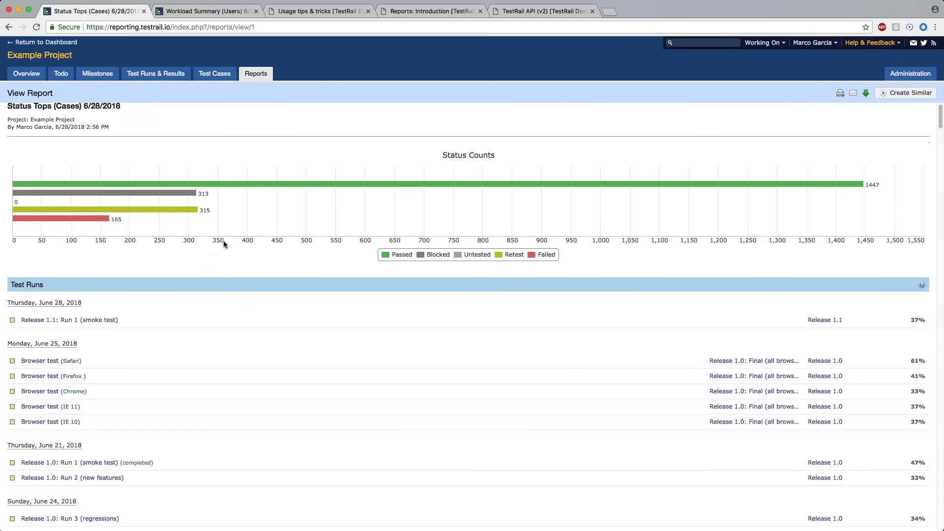
mouse_move(177, 196)
mouse_move(61, 210)
scroll(255, 249, "down", 3)
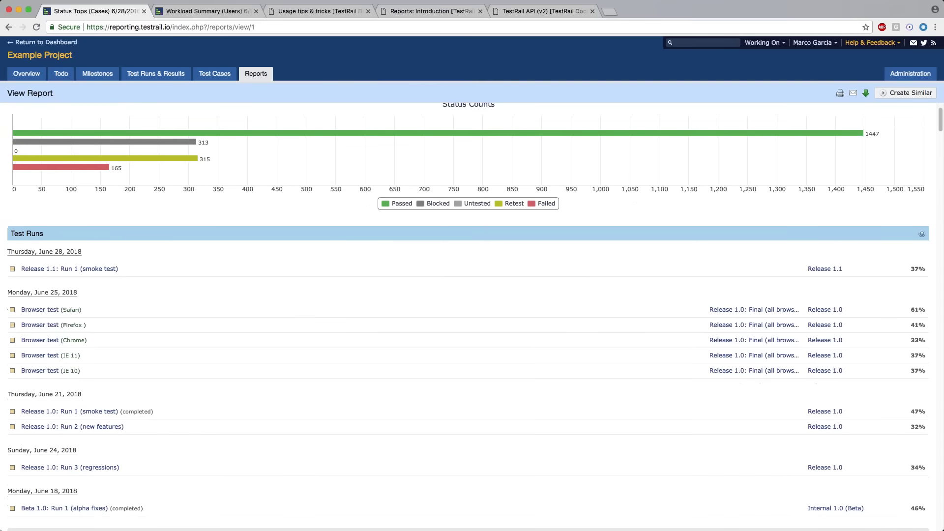
scroll(49, 222, "down", 6)
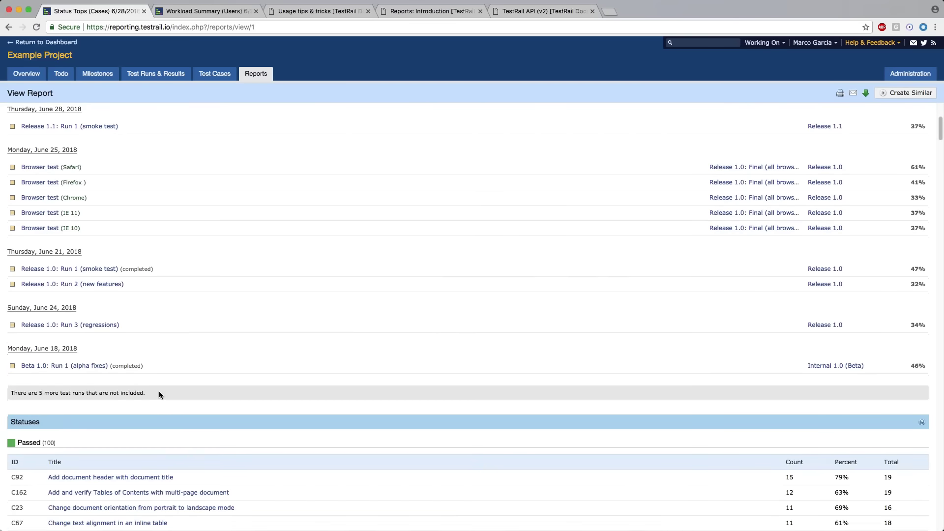
scroll(159, 393, "down", 10)
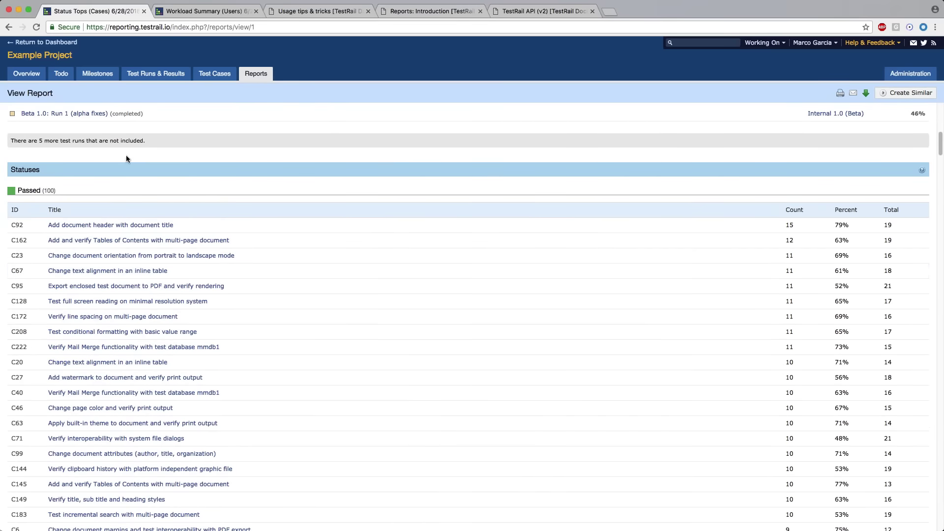
Examine the Passed test cases table, checking the count, percent and total for case C92.
scroll(88, 177, "down", 2)
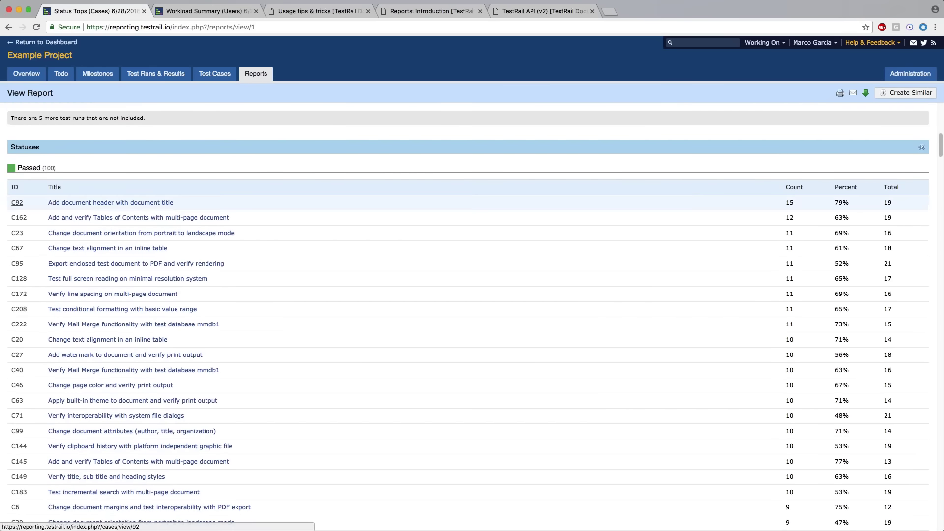
left_click_drag(9, 203, 177, 203)
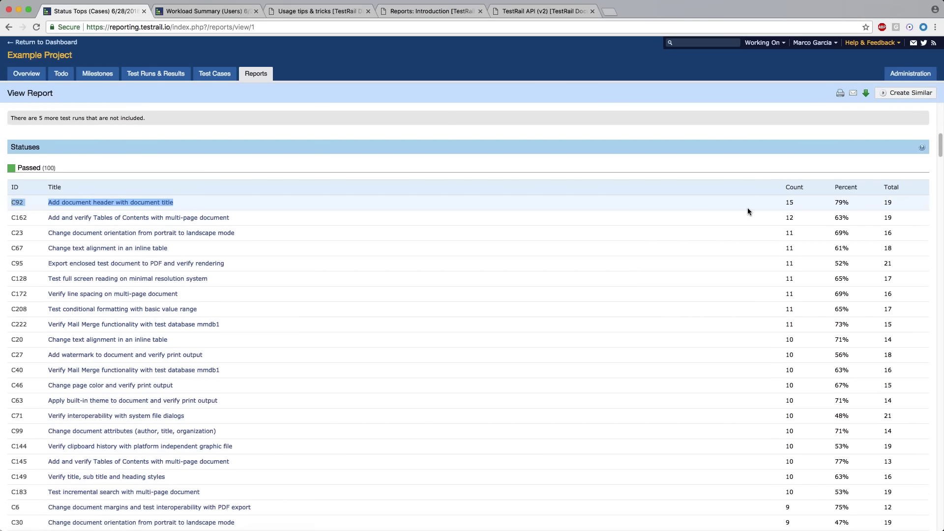
left_click(791, 202)
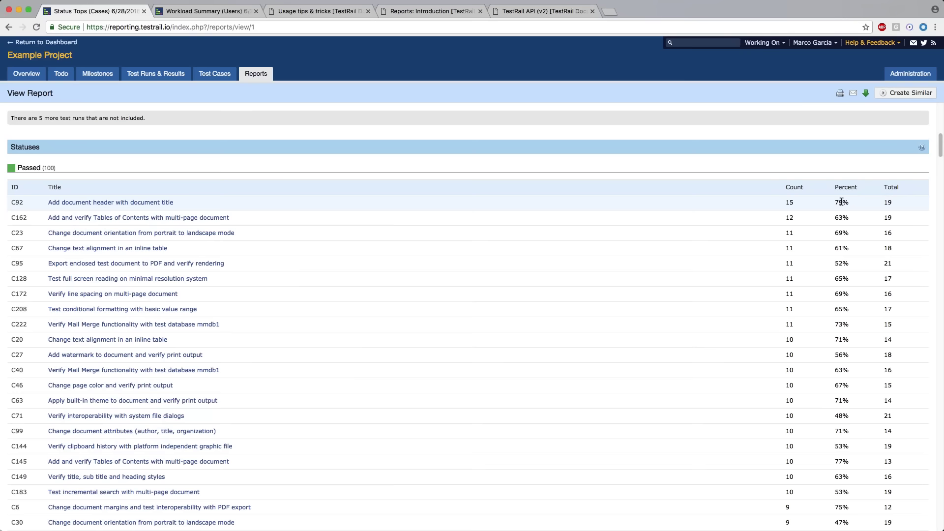
scroll(860, 187, "down", 1)
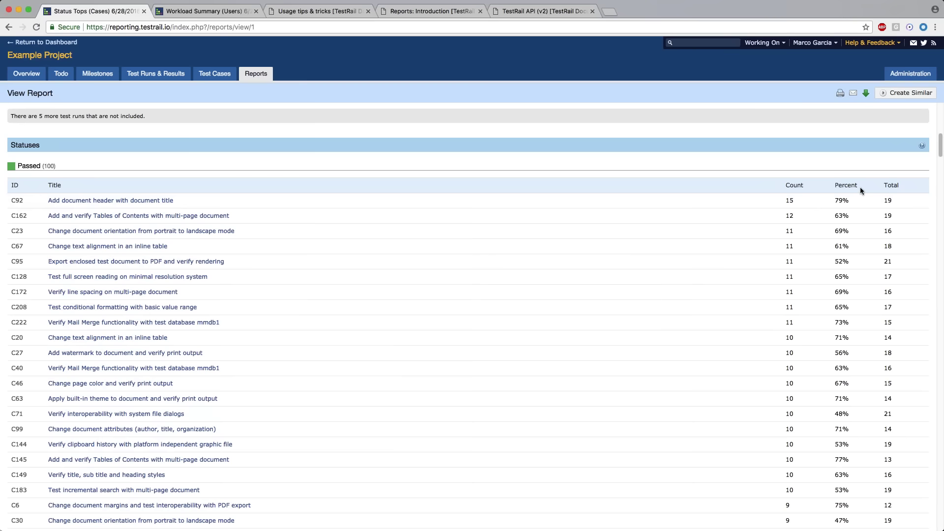
scroll(895, 200, "down", 3)
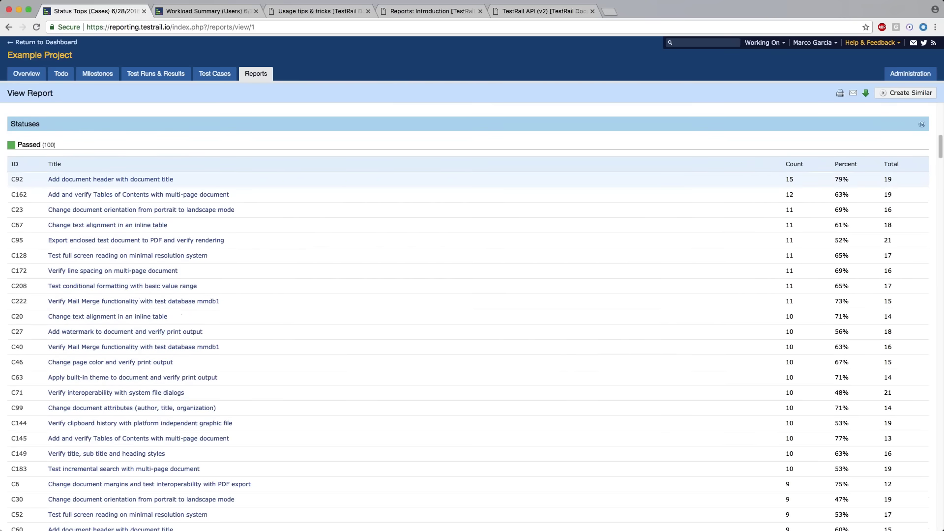
scroll(871, 156, "down", 1)
scroll(887, 182, "down", 3)
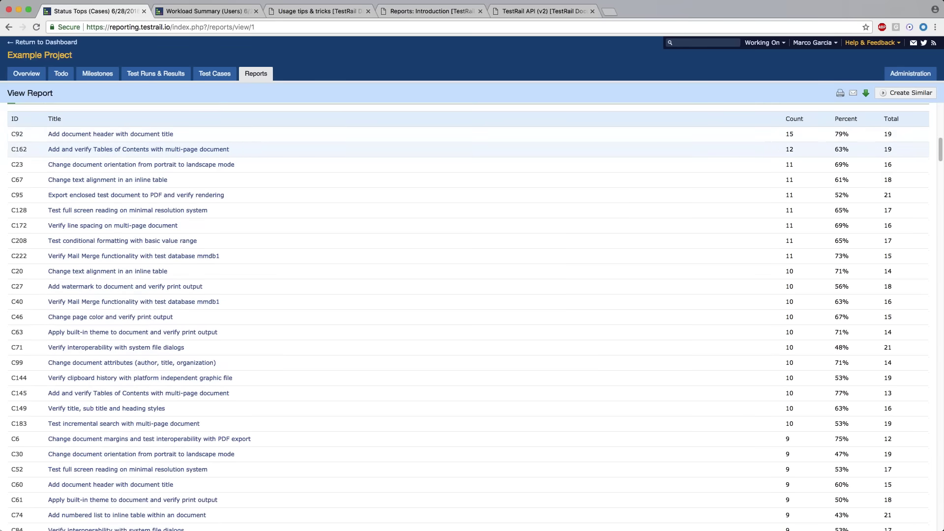
Find the Failed status section of the report and examine the fail count of its first test case.
scroll(862, 158, "down", 20)
scroll(304, 308, "down", 20)
scroll(278, 335, "down", 20)
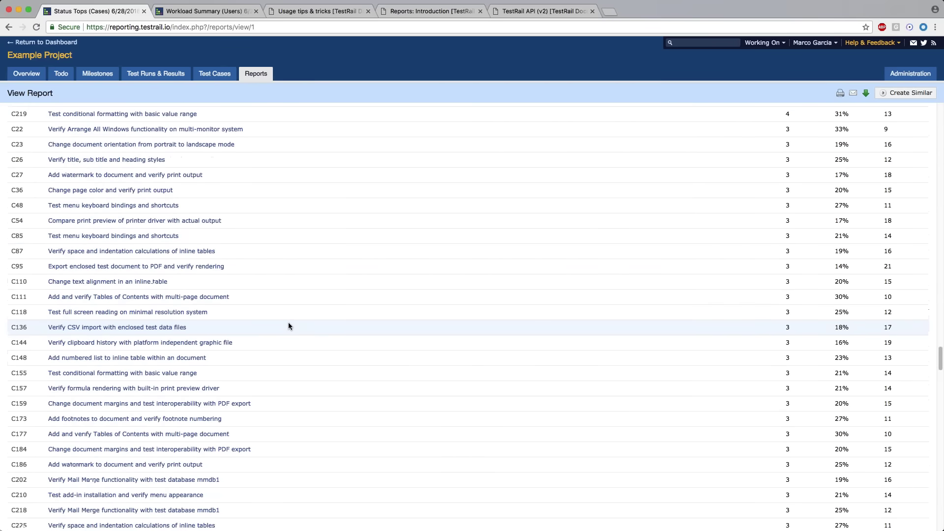
scroll(288, 326, "down", 20)
scroll(295, 330, "down", 15)
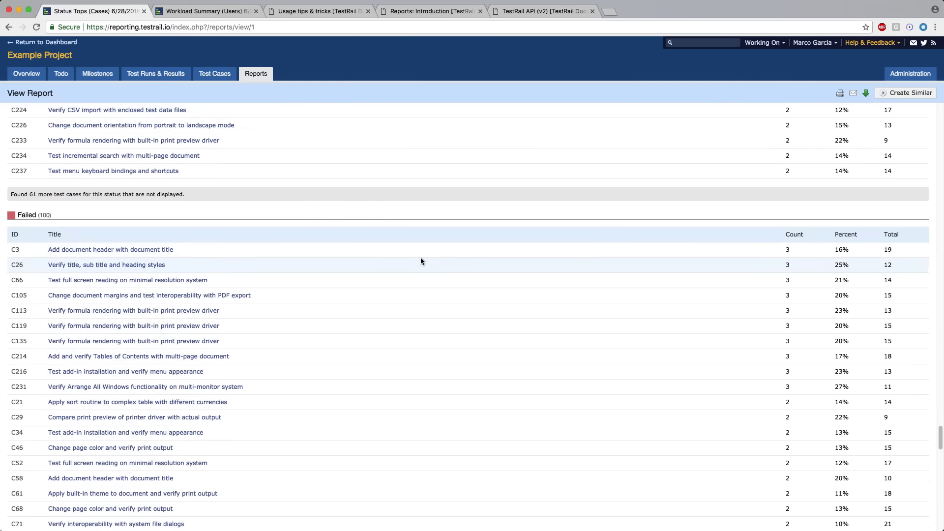
scroll(469, 241, "down", 2)
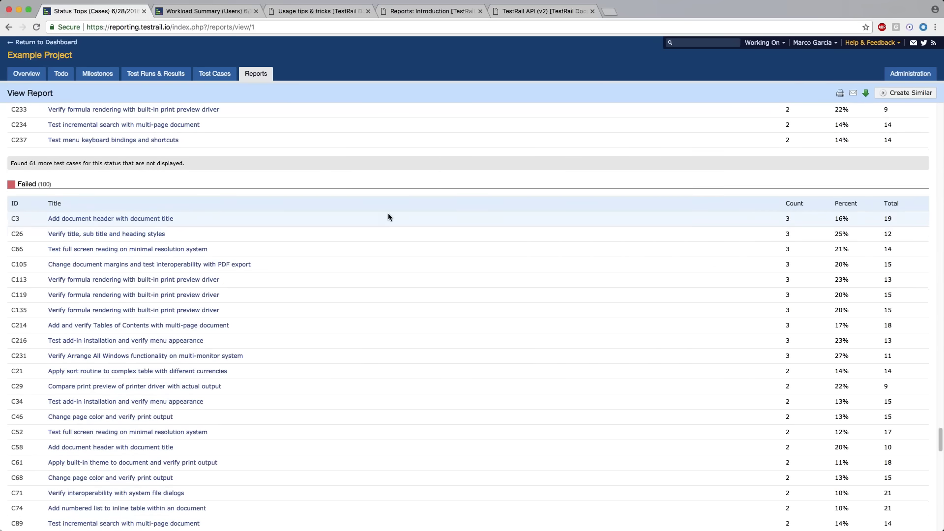
double_click(789, 219)
scroll(765, 246, "down", 1)
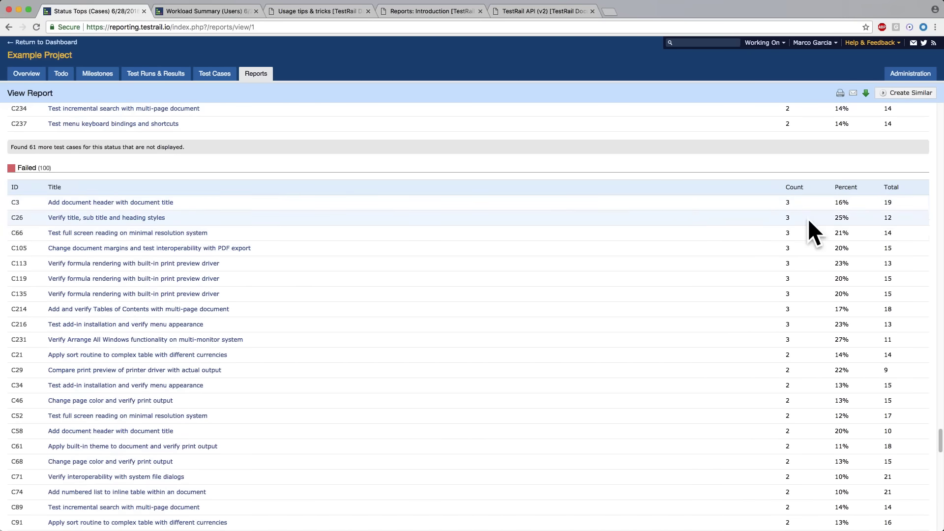
Highlight the row of case C3 in the Failed section, and clear the highlight.
scroll(809, 220, "up", 1)
scroll(769, 310, "up", 1)
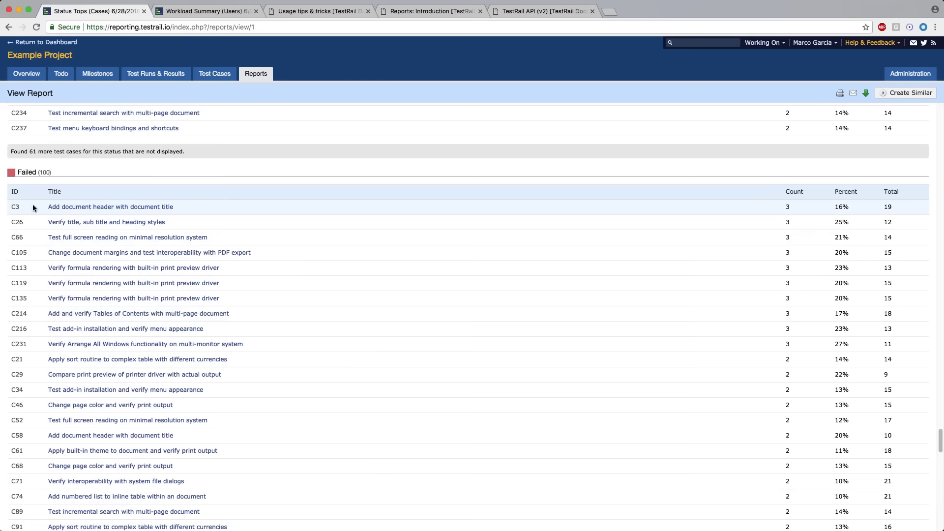
left_click_drag(11, 204, 233, 214)
left_click(182, 201)
Return to the project's reports list, and close the Workload Summary report and the Usage tips & tricks page.
left_click(255, 73)
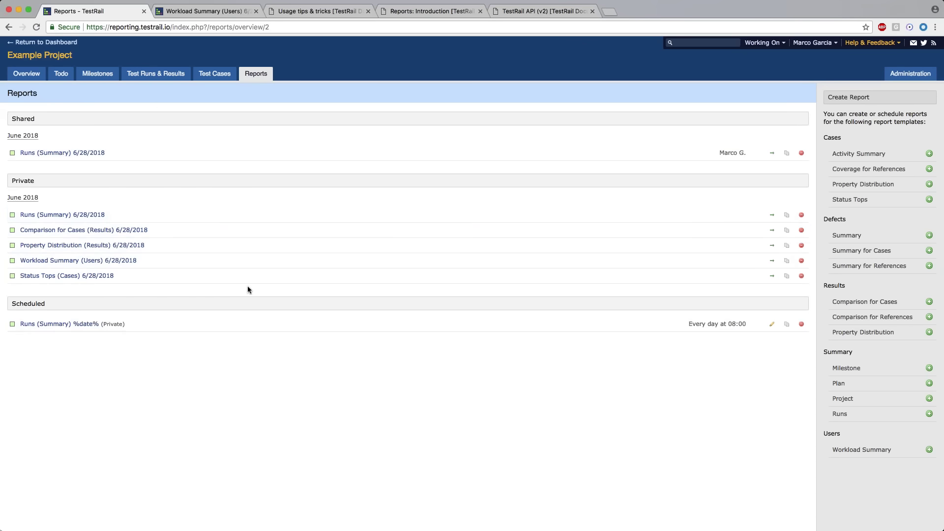
left_click(209, 14)
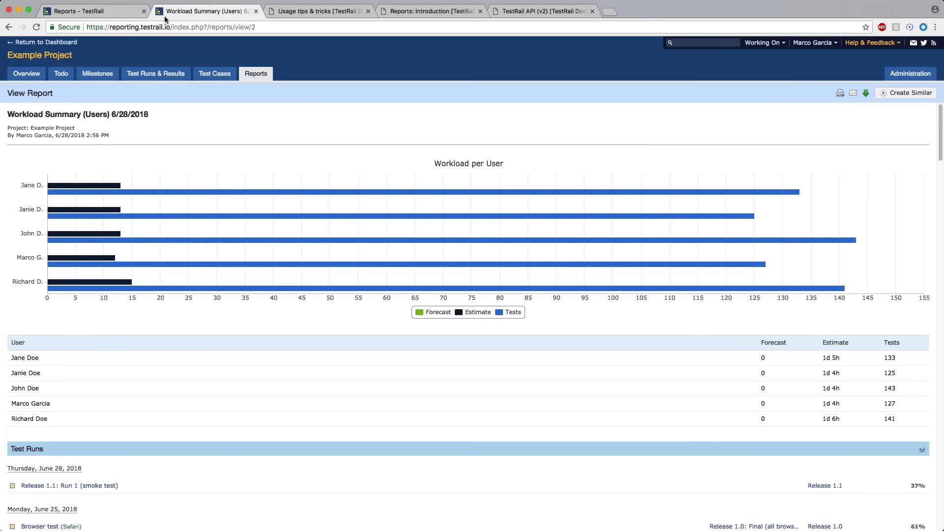
key("super+w")
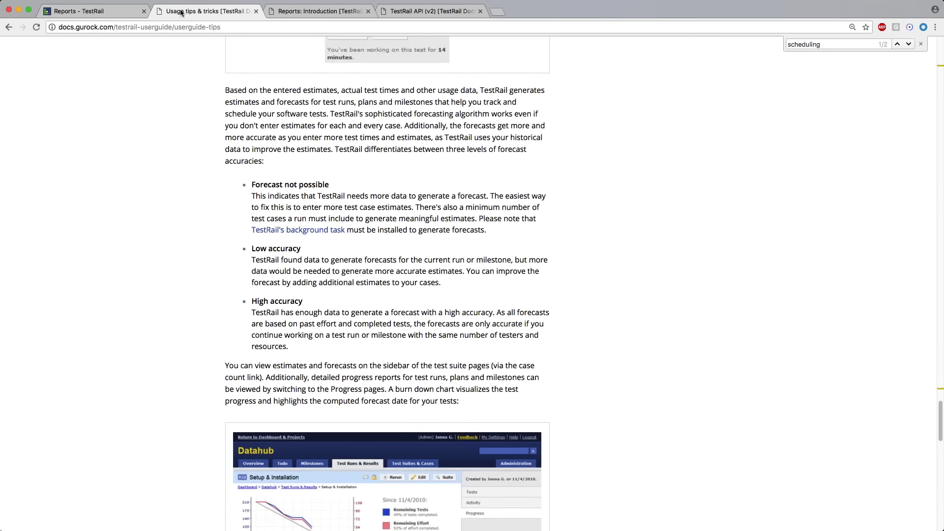
middle_click(181, 12)
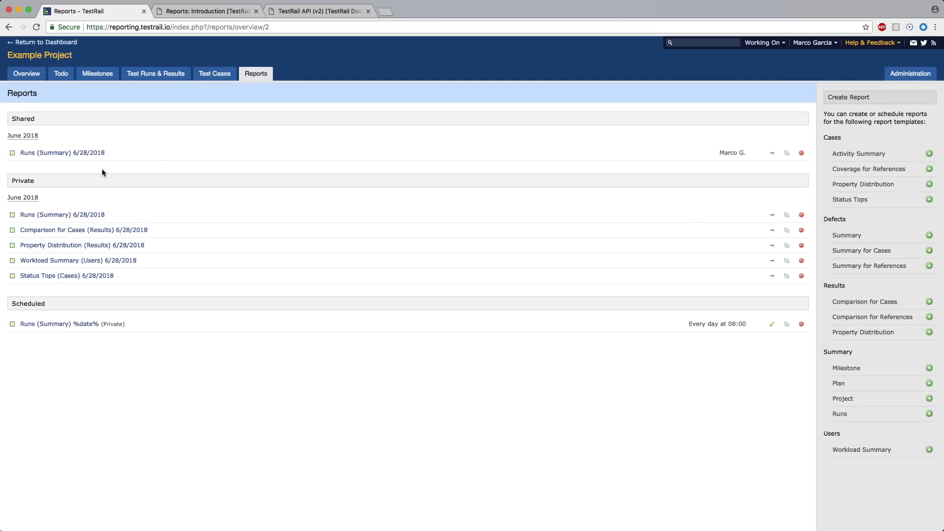
Read the Reports: Introduction documentation page, highlighting the required PHP, SQL and web development knowledge.
left_click(191, 12)
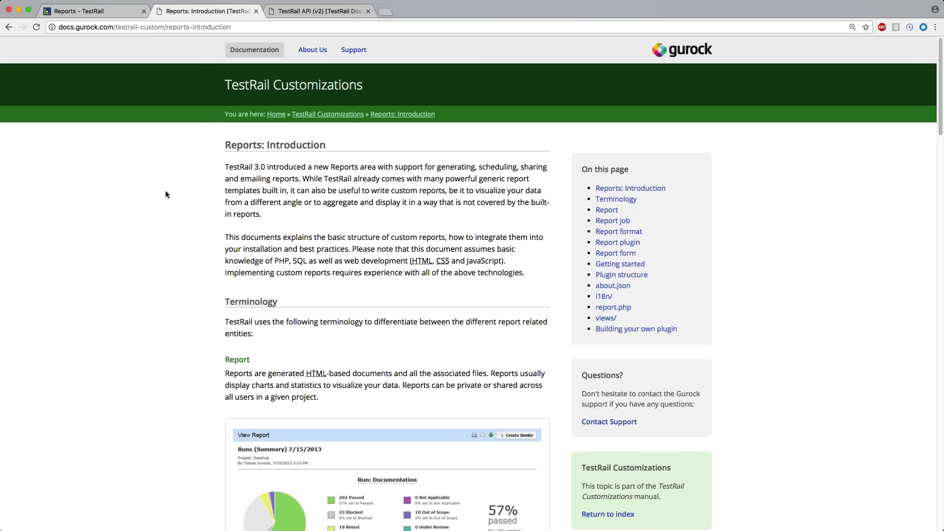
left_click_drag(274, 261, 508, 263)
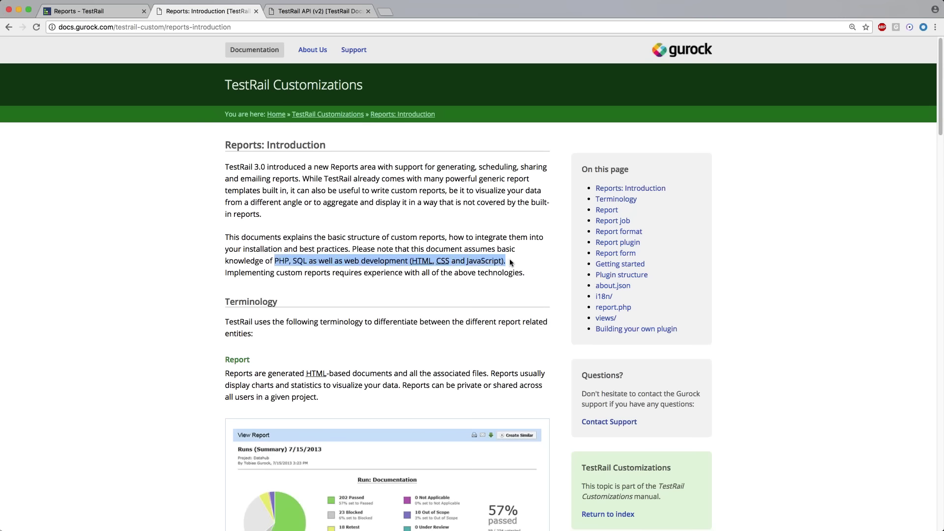
left_click(319, 258)
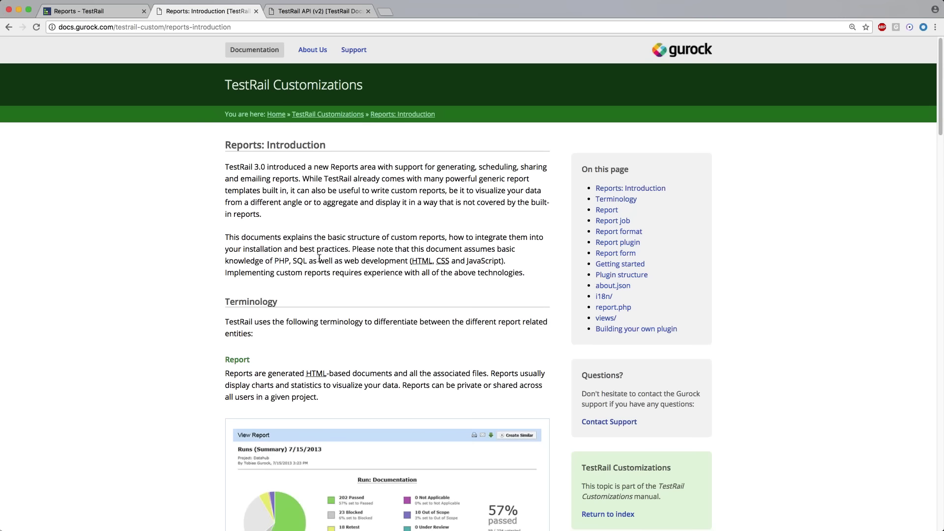
scroll(319, 258, "down", 3)
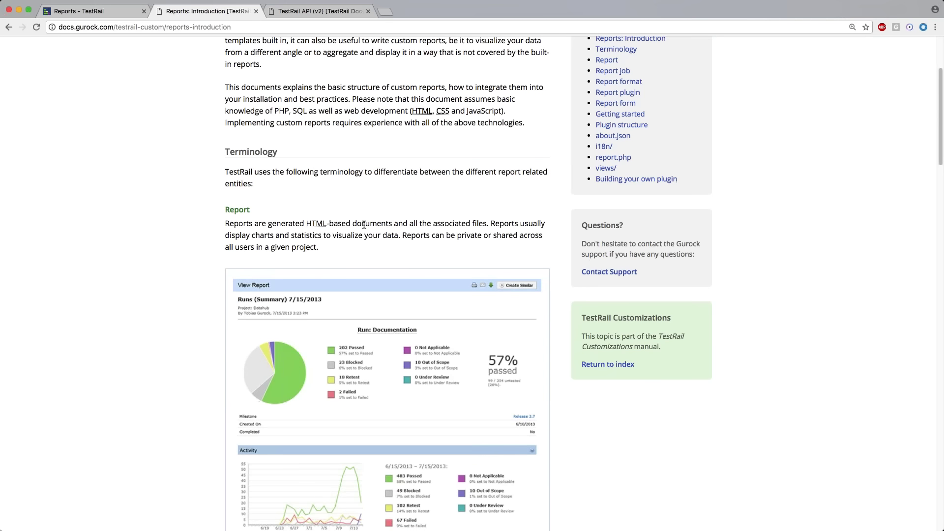
scroll(319, 258, "down", 1)
Go back to the TestRail reports list and review the available report templates.
left_click(78, 11)
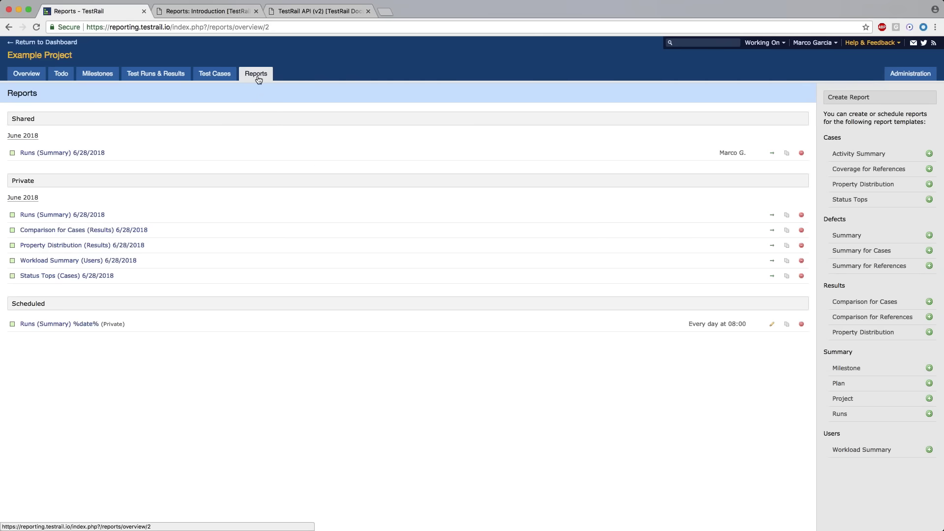
left_click_drag(855, 99, 865, 334)
left_click(877, 483)
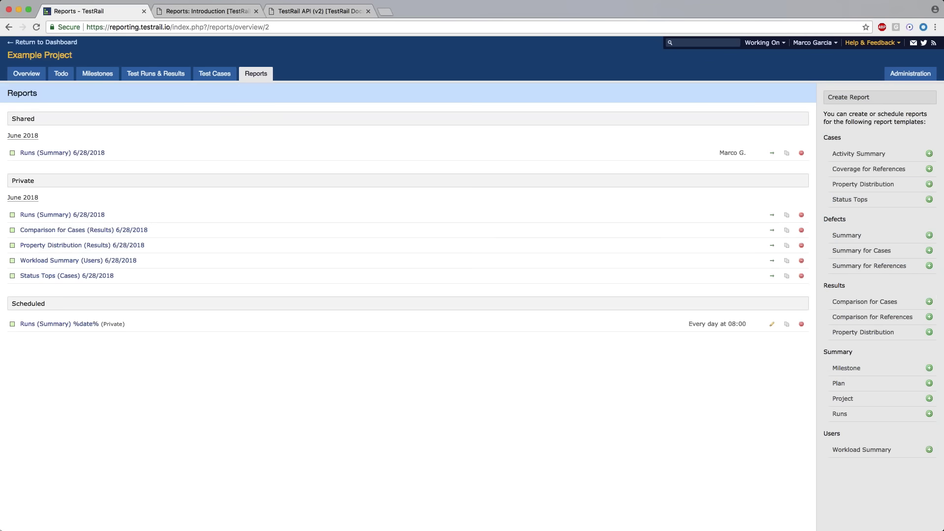
Reopen the Reports: Introduction documentation and review its introduction to custom reports.
left_click(212, 11)
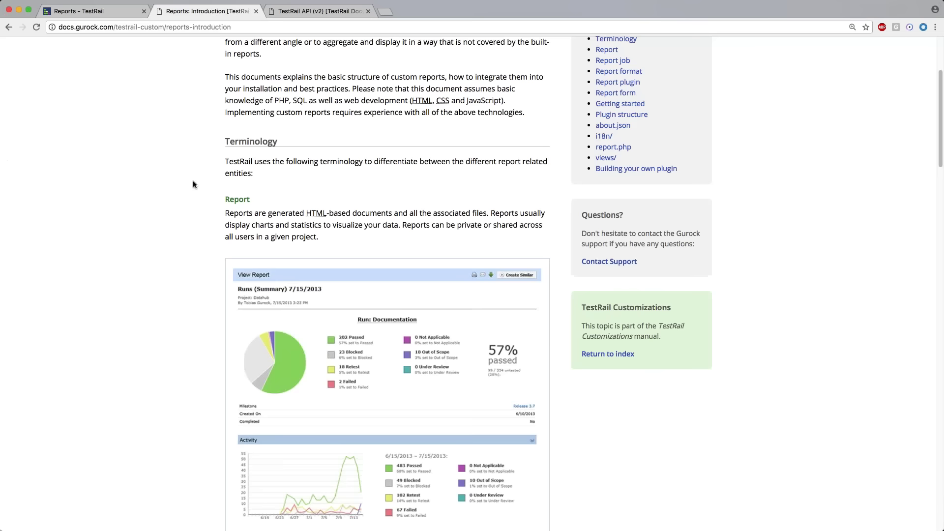
left_click_drag(327, 237, 333, 224)
left_click(290, 222)
scroll(281, 220, "up", 3)
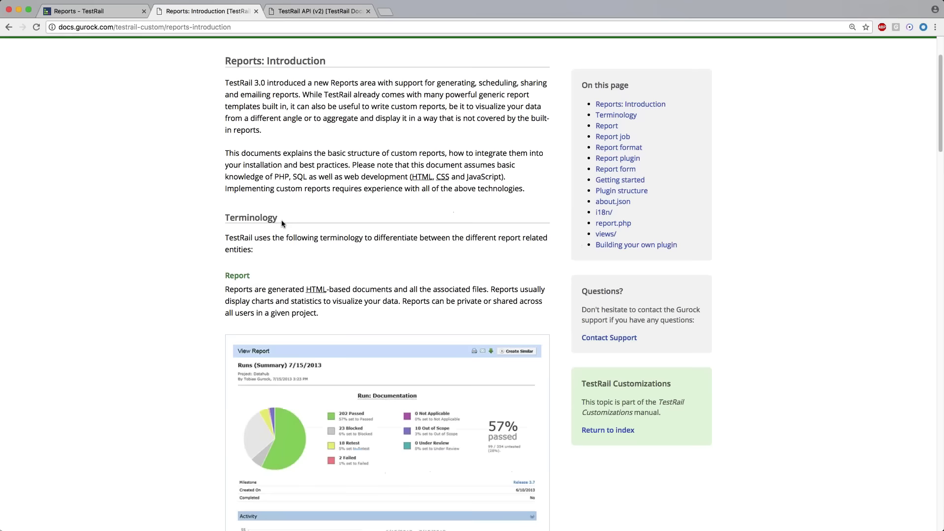
scroll(246, 220, "up", 1)
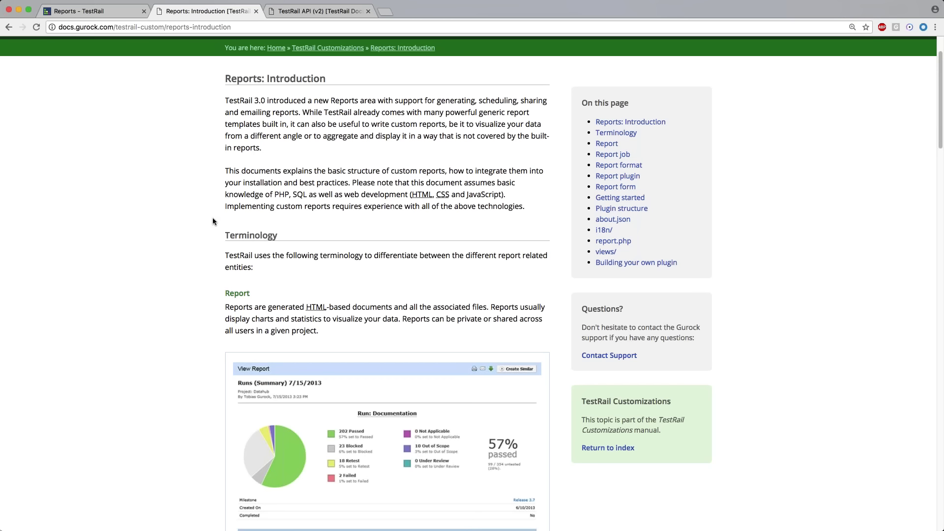
scroll(213, 218, "up", 3)
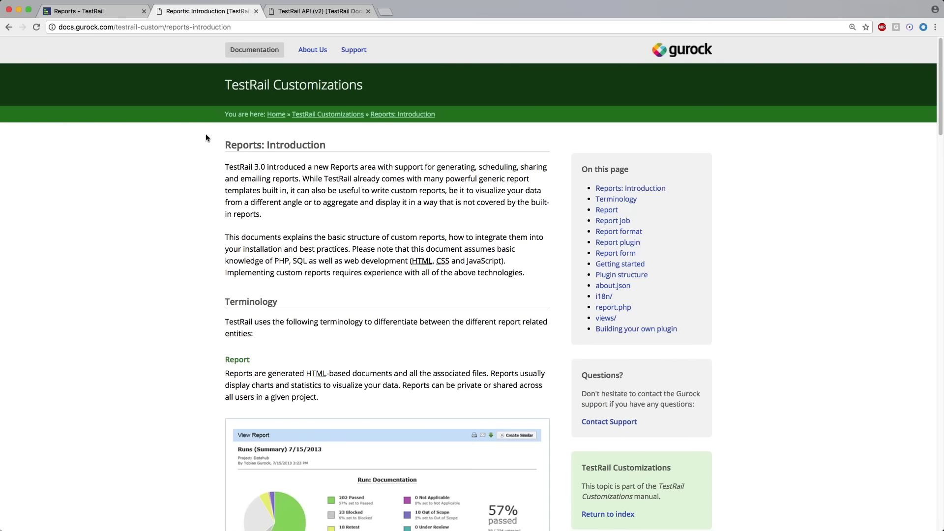
Switch to the TestRail API (v2) documentation and review its Getting Started and Reference topics.
left_click(285, 10)
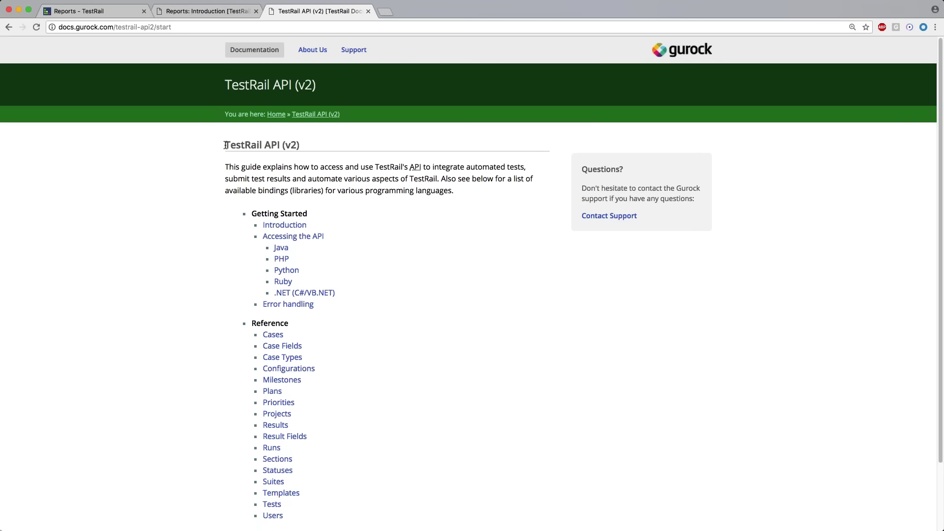
scroll(251, 236, "down", 3)
scroll(208, 245, "up", 1)
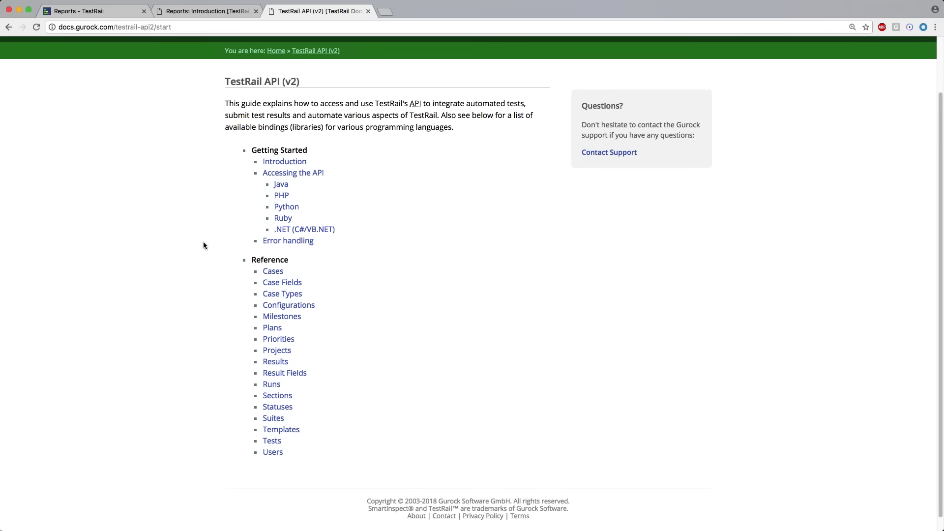
scroll(204, 245, "up", 1)
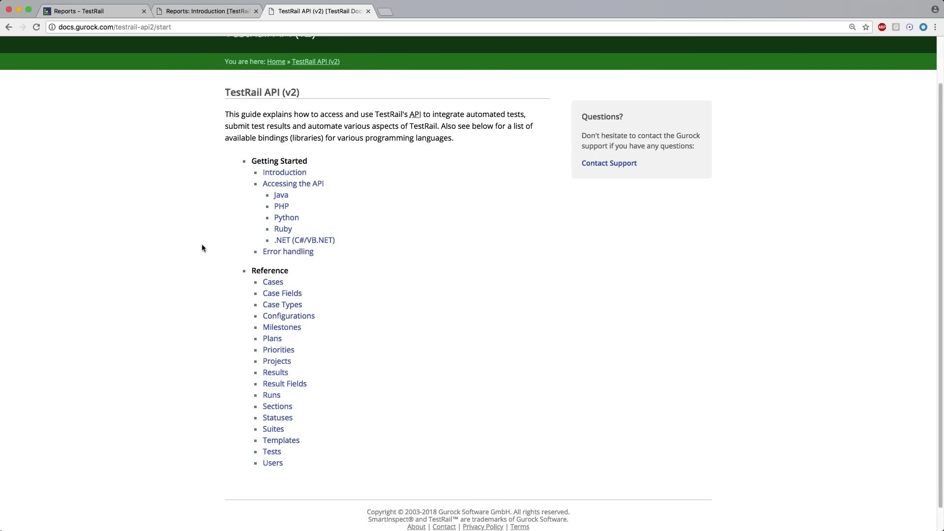
scroll(199, 249, "down", 1)
scroll(428, 296, "up", 2)
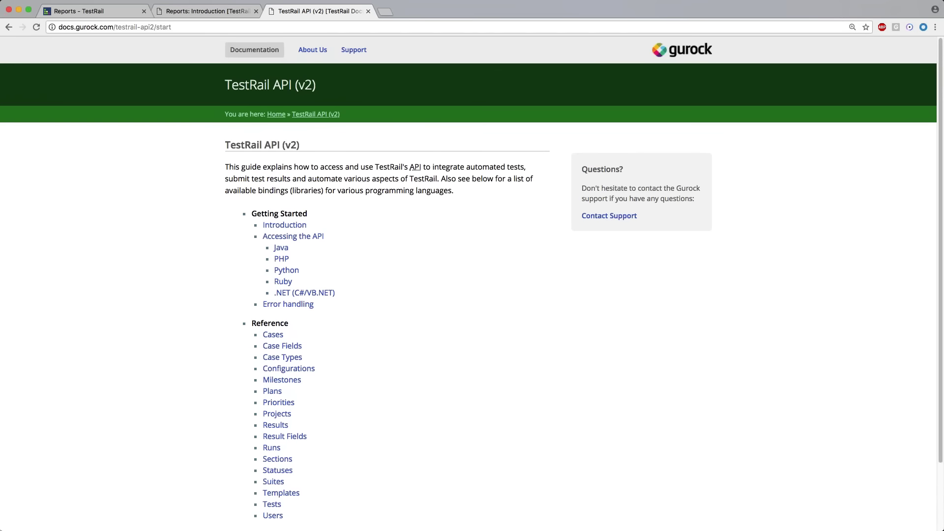
Revisit the Reports: Introduction page, and return to the TestRail reports list.
left_click(203, 15)
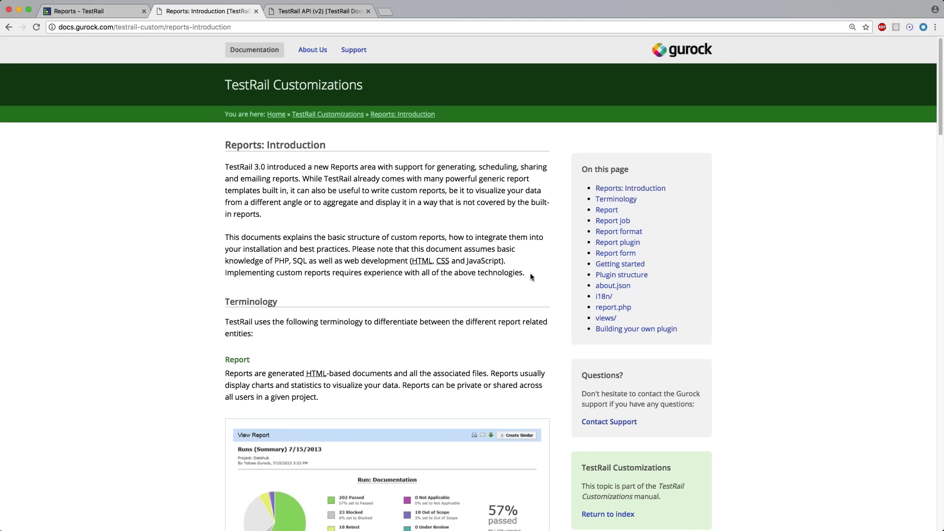
left_click(93, 11)
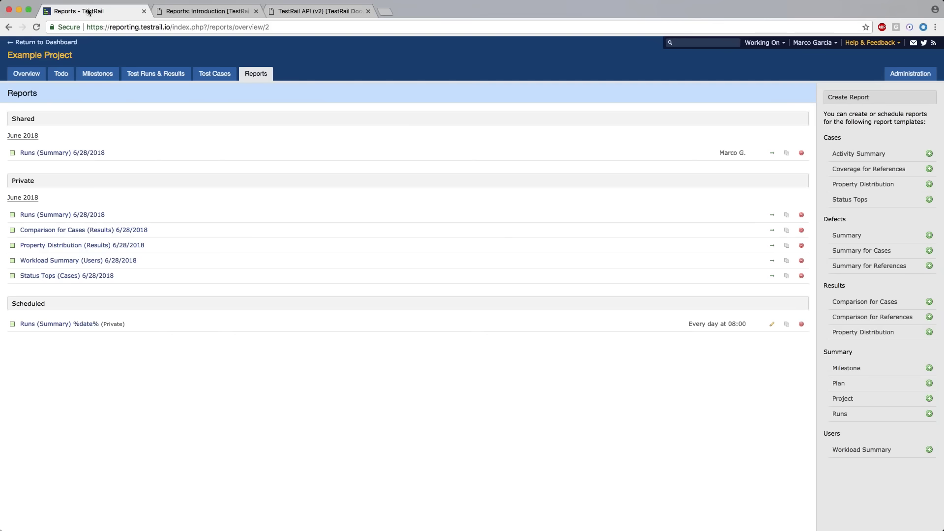